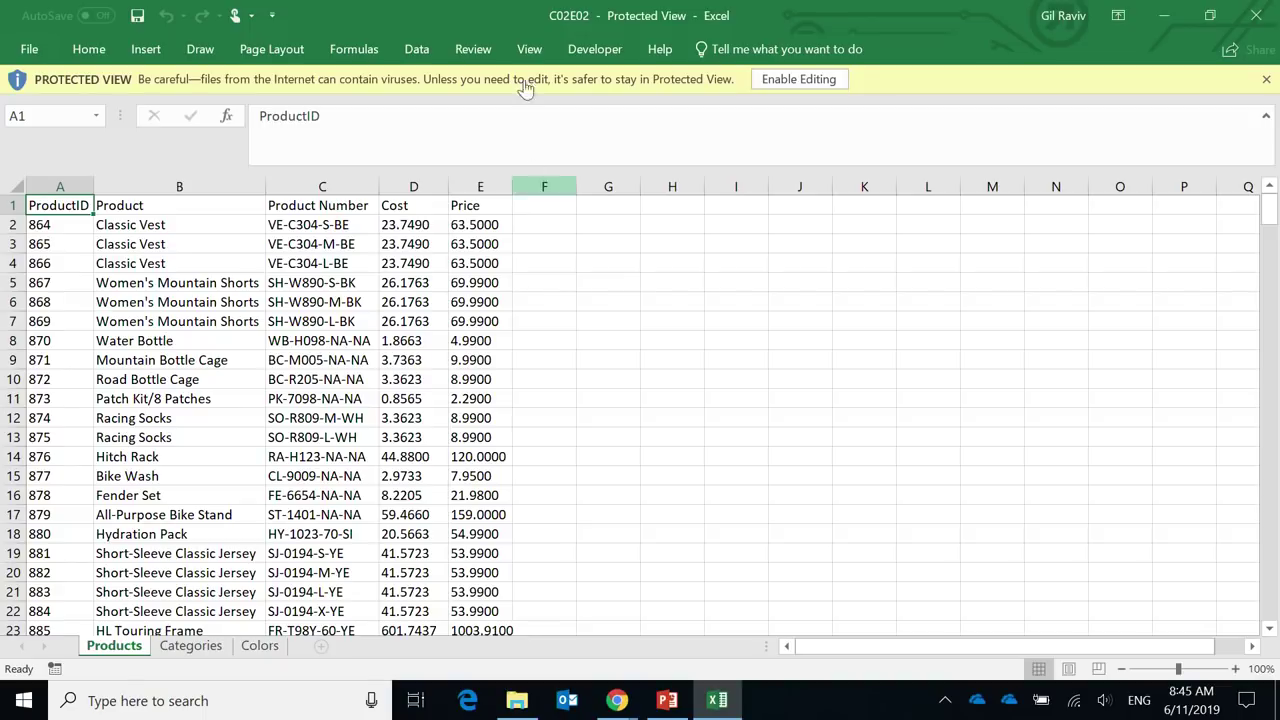
Step: Enable editing for the protected C02E02 workbook and look through the rows of the Products worksheet
left_click(784, 79)
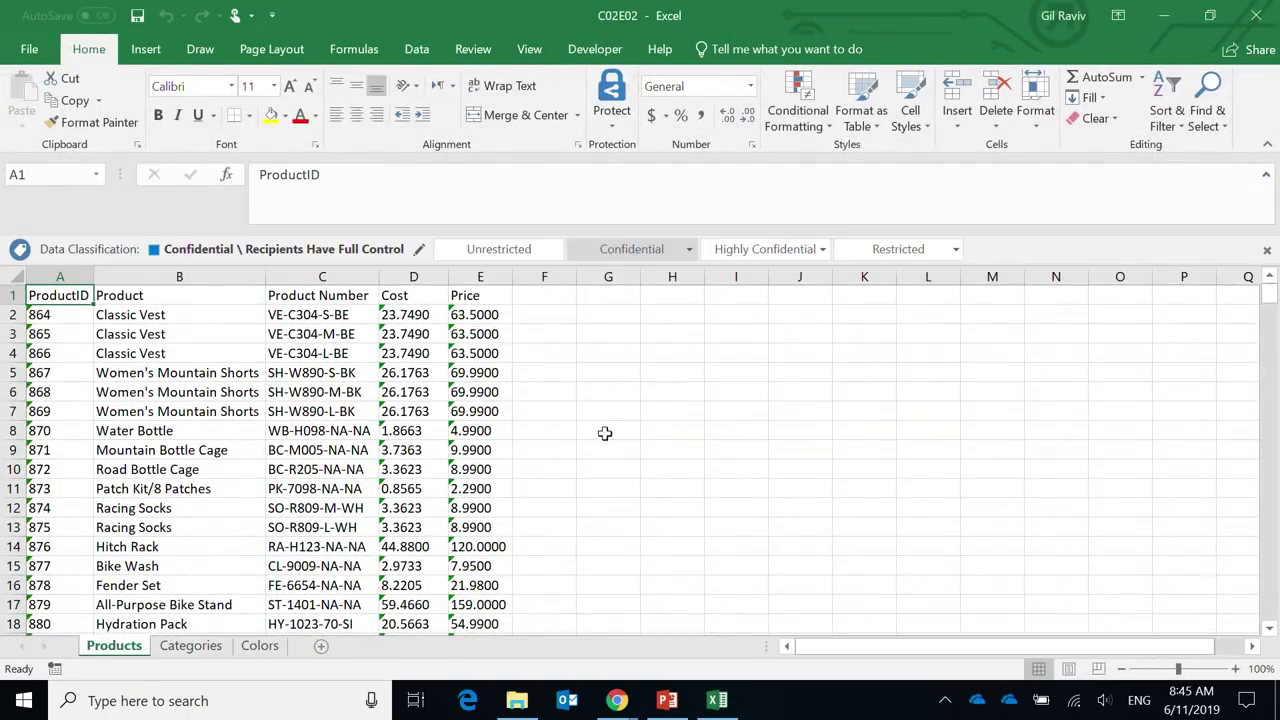
scroll(516, 370, "down", 3)
scroll(516, 370, "down", 20)
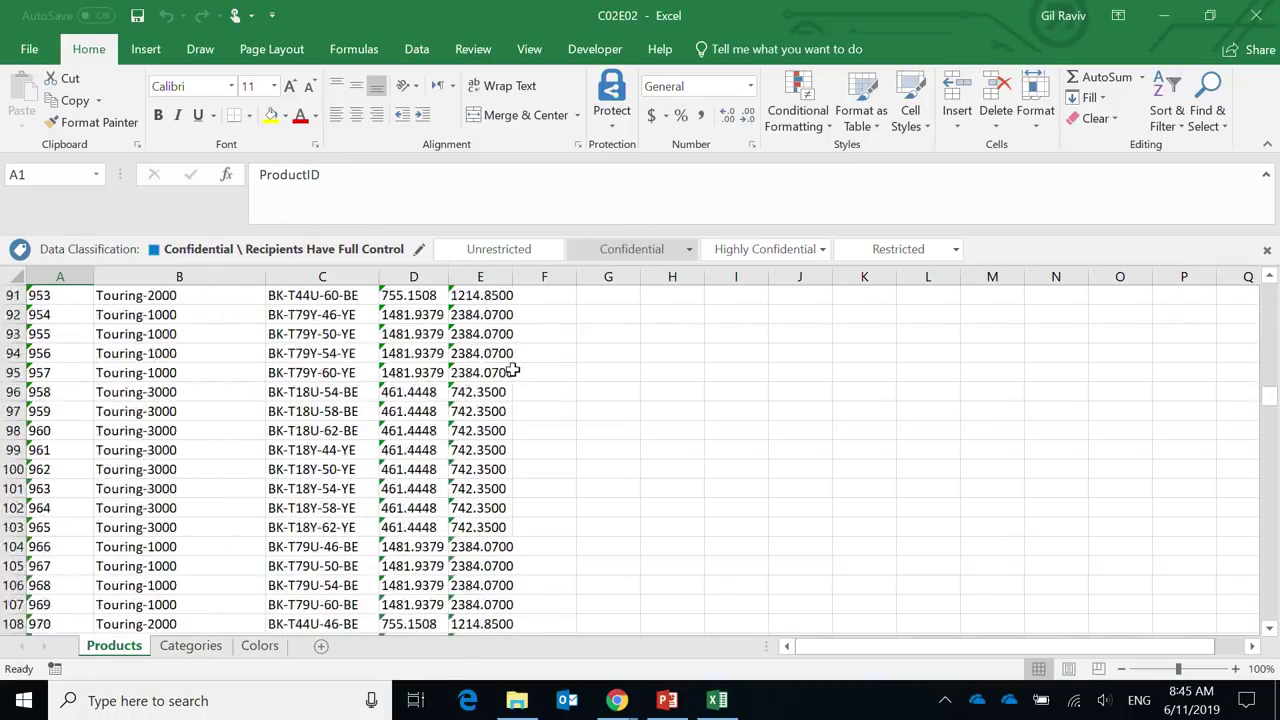
scroll(508, 381, "down", 20)
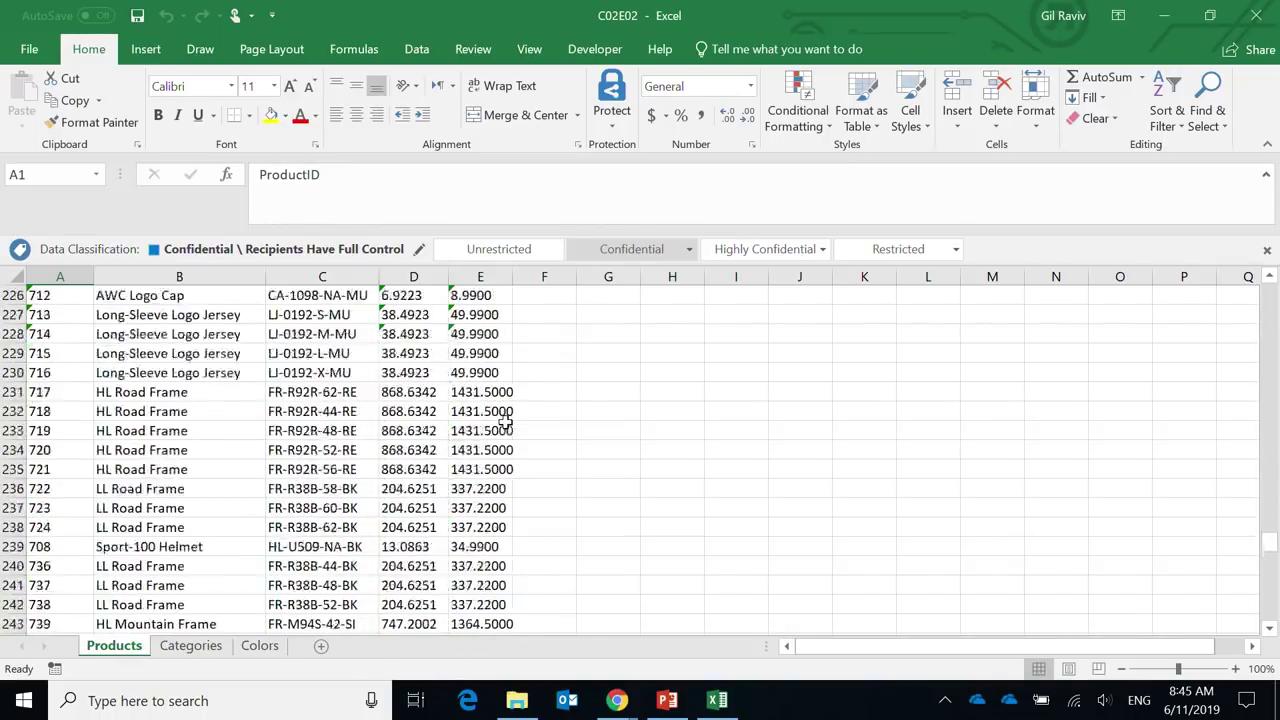
scroll(508, 424, "up", 20)
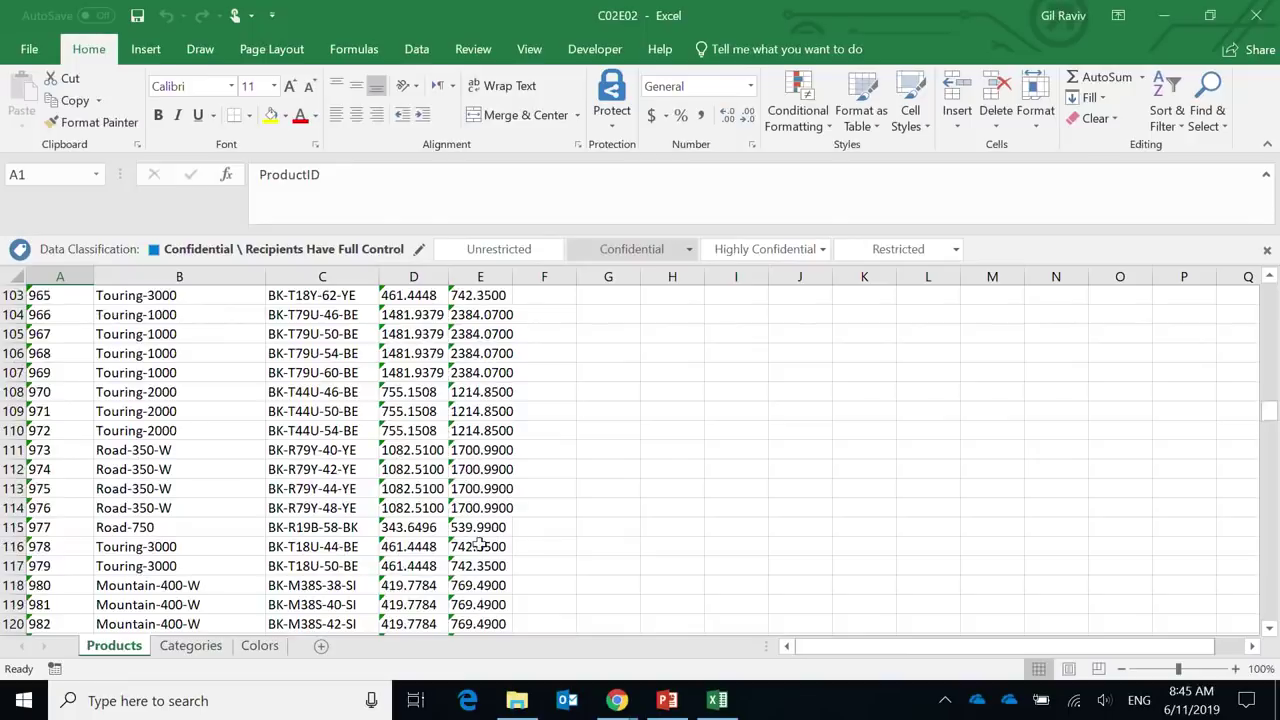
Step: Launch Power BI Desktop and dismiss its start screen to reach the blank report
left_click(267, 706)
type("po")
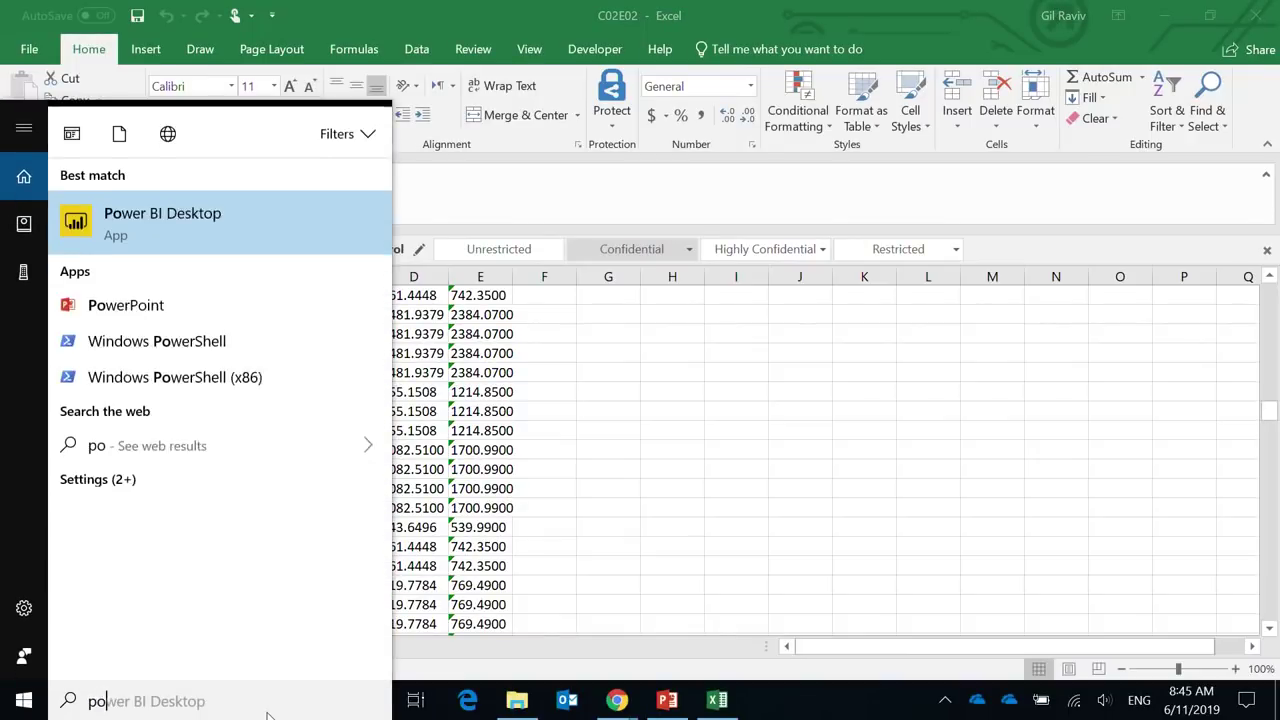
type("wer")
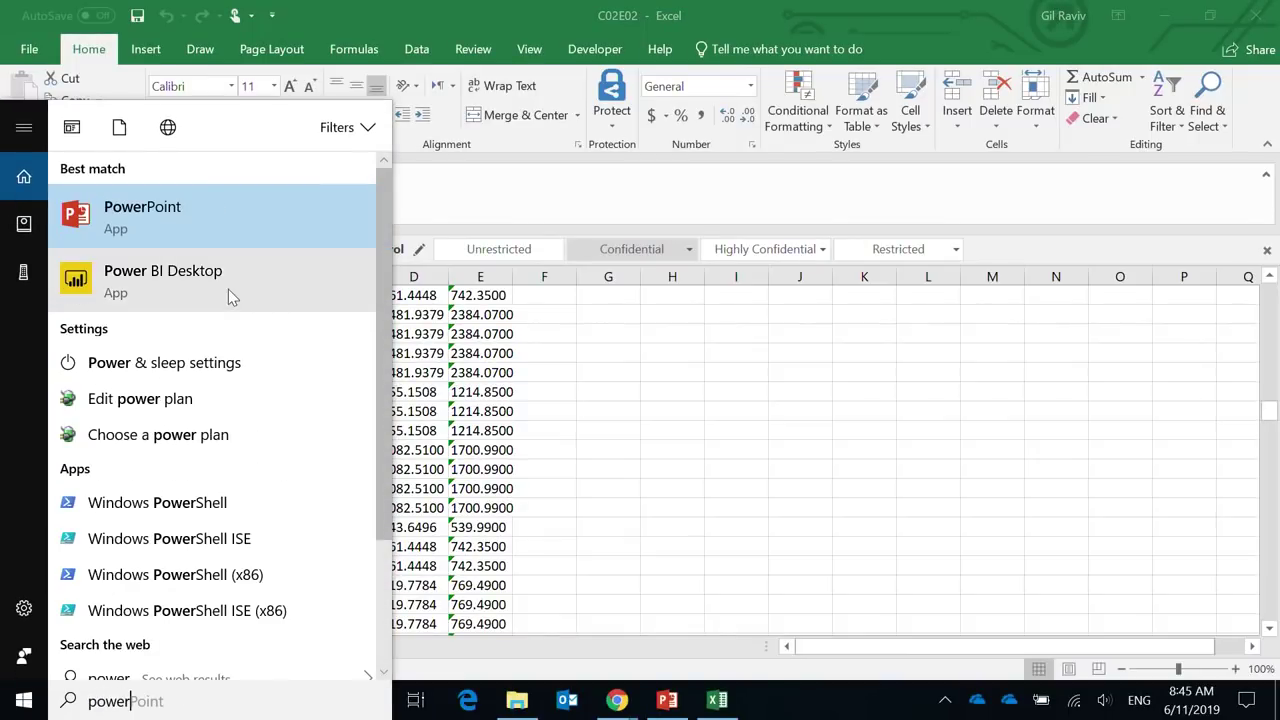
left_click(228, 289)
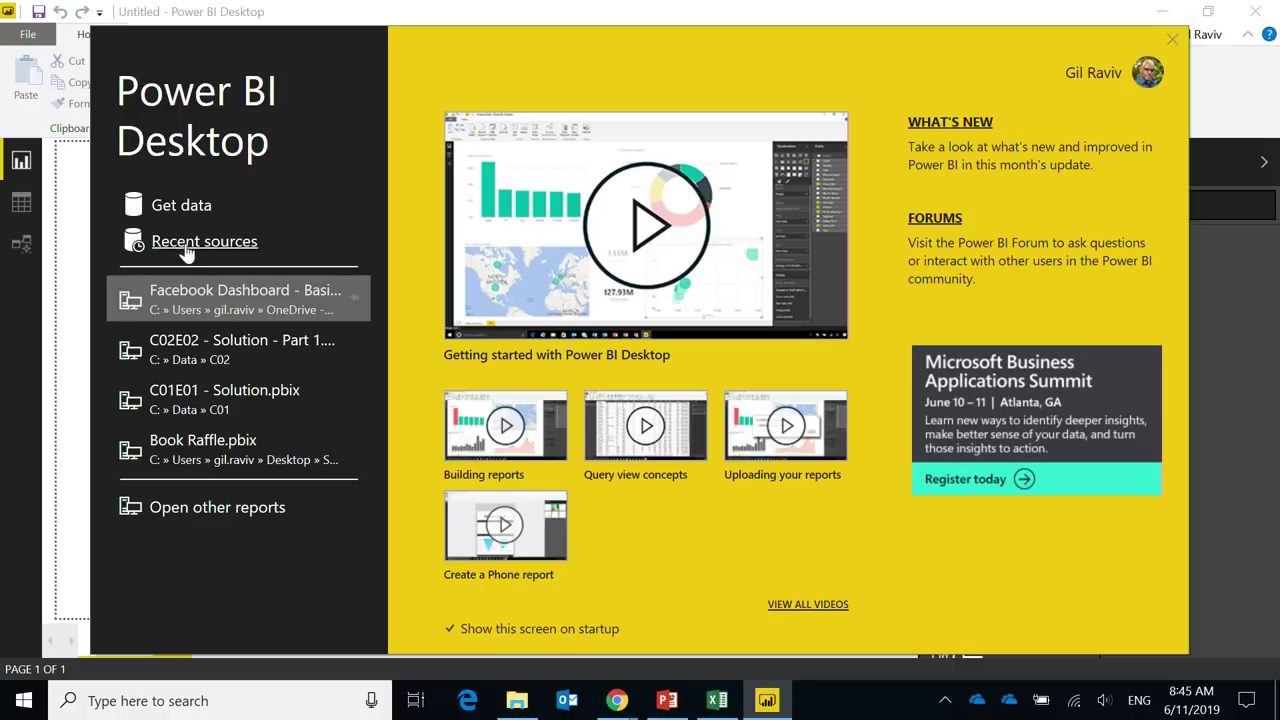
left_click(1171, 41)
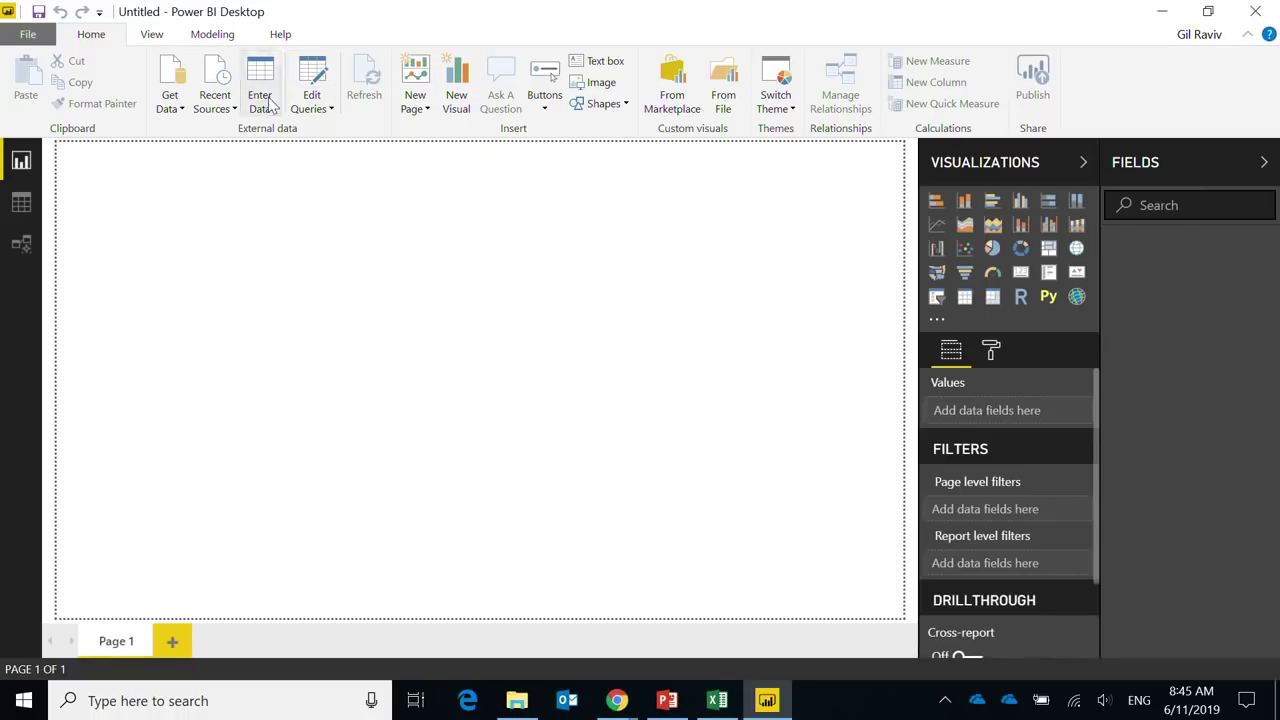
Step: Connect to the Excel workbook C02E02 in the MBAS 2019 folder as a data source
left_click(168, 102)
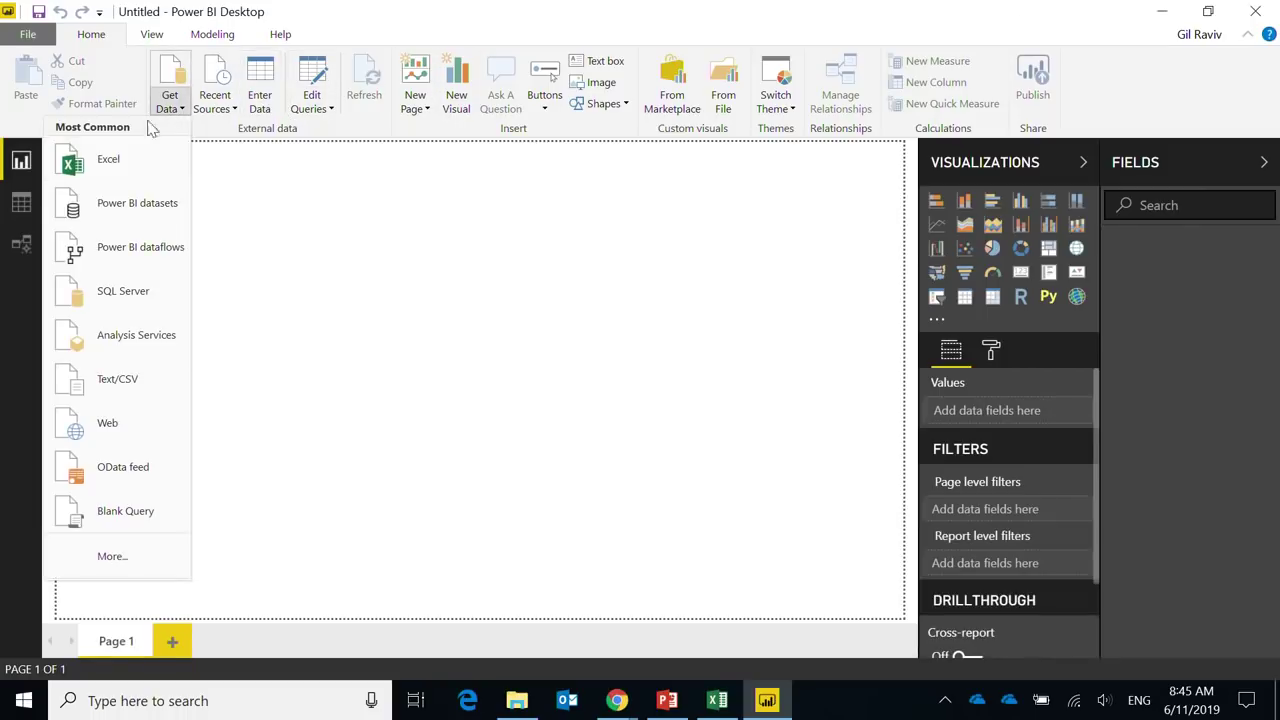
left_click(108, 164)
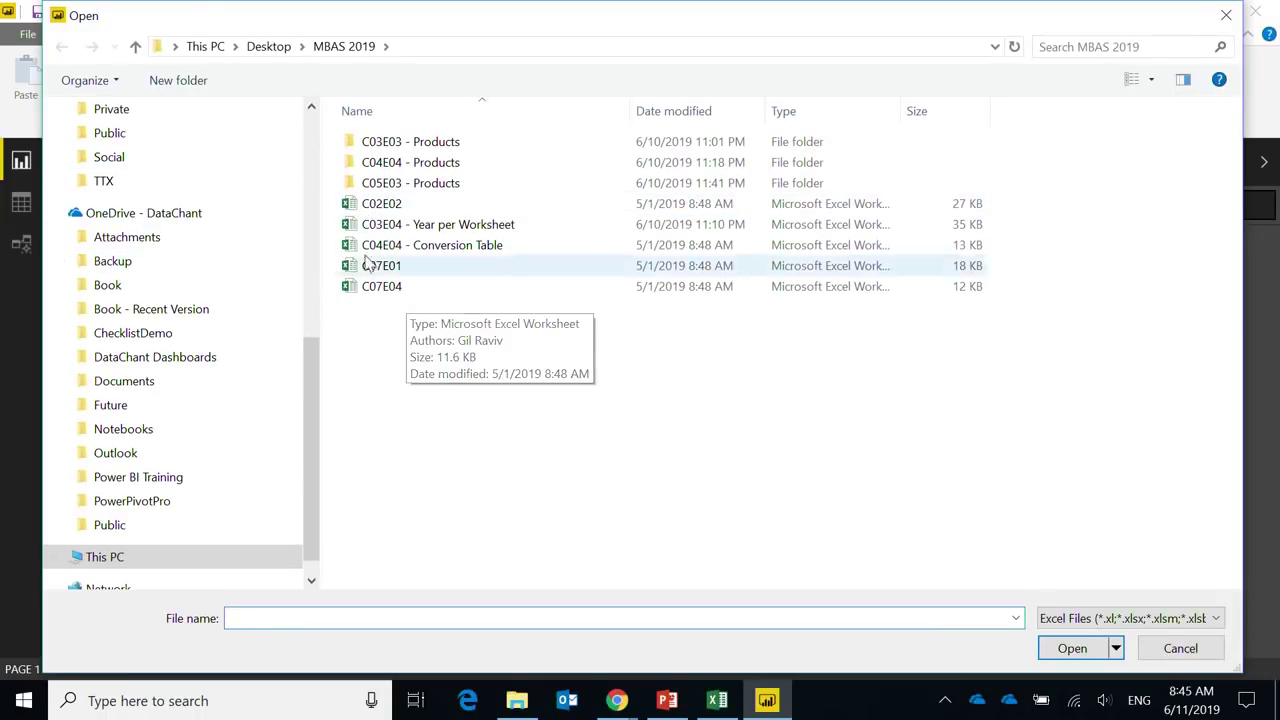
double_click(390, 212)
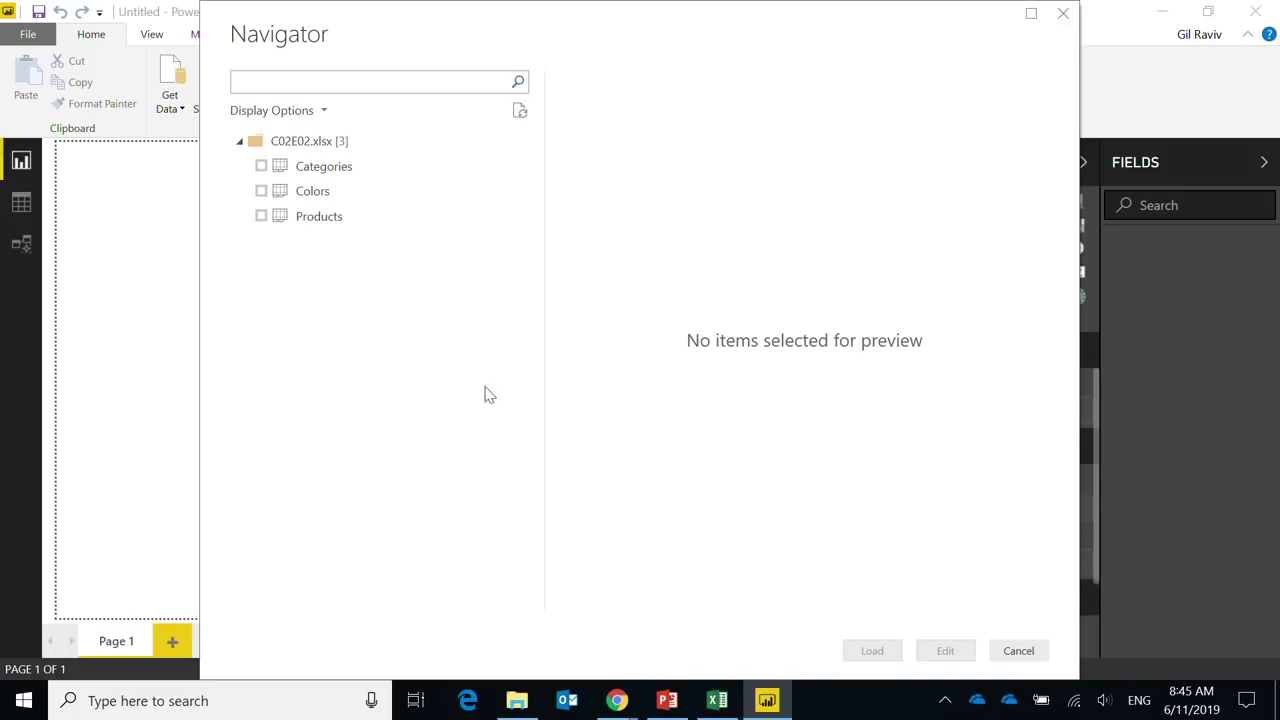
Step: Switch to the workbook in Excel and review the Products, Categories and Colors worksheets
left_click(712, 702)
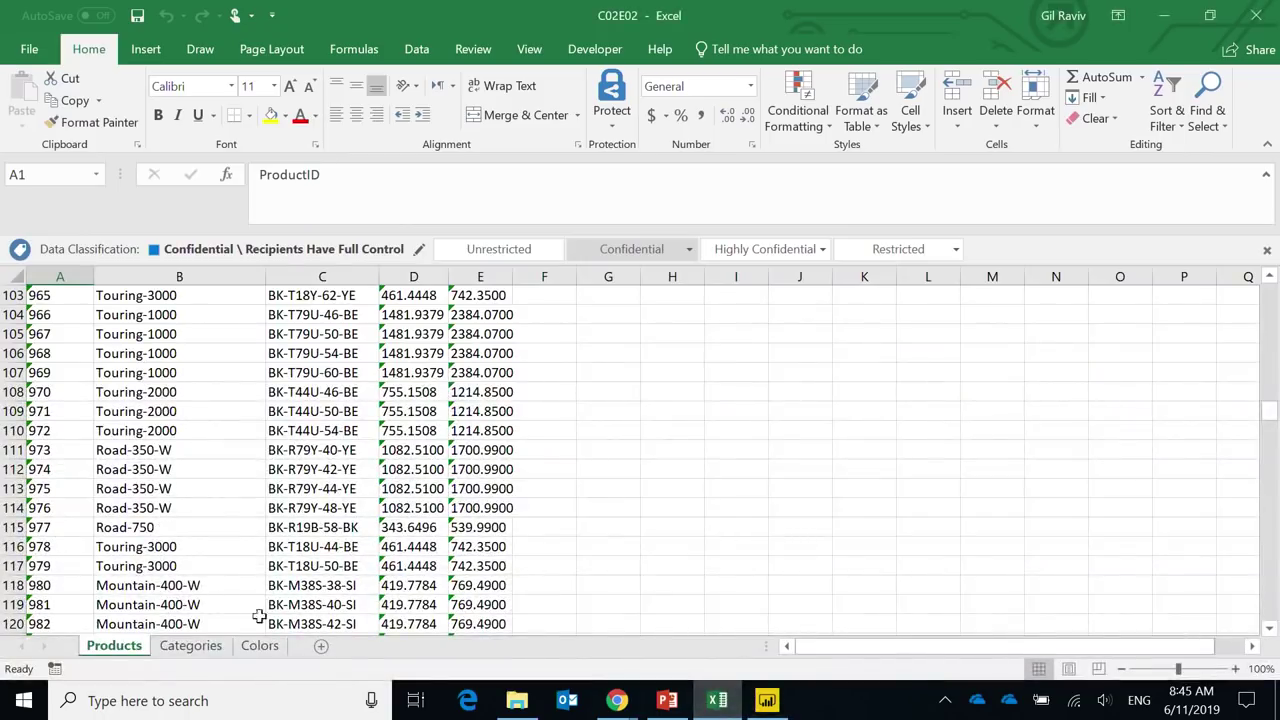
scroll(197, 550, "down", 4)
scroll(197, 550, "down", 20)
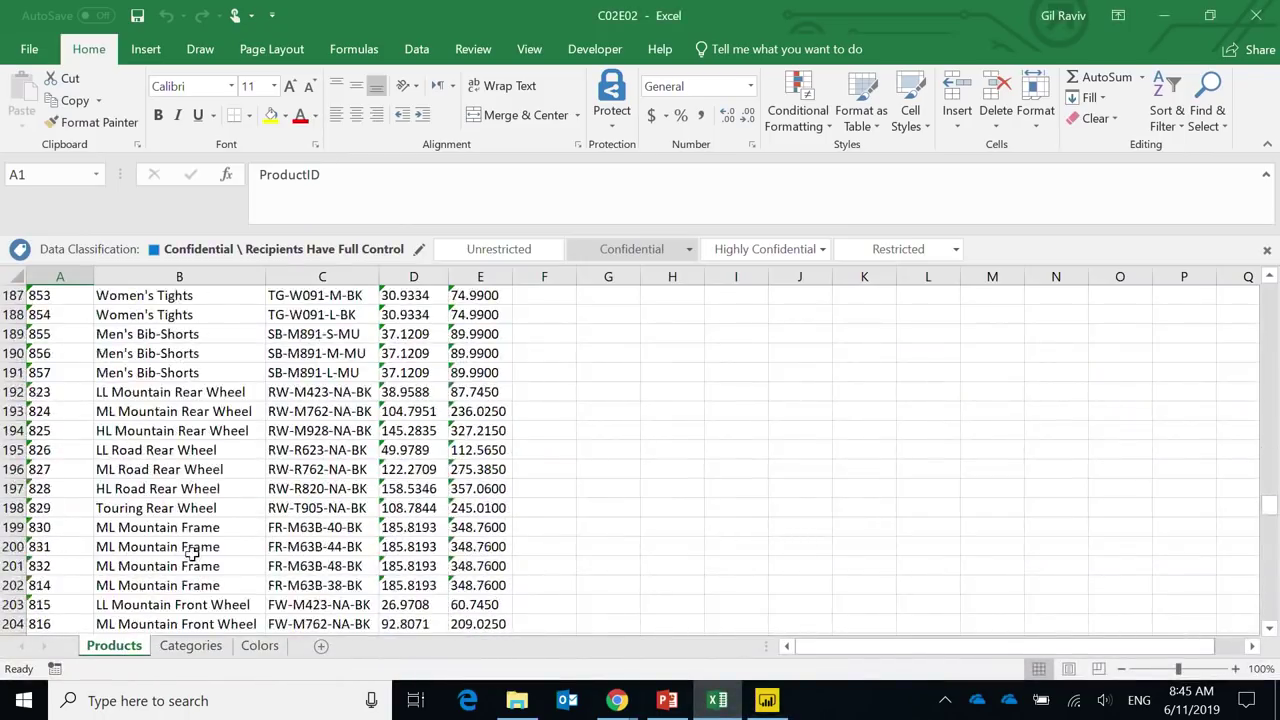
scroll(192, 550, "up", 3)
scroll(192, 552, "up", 18)
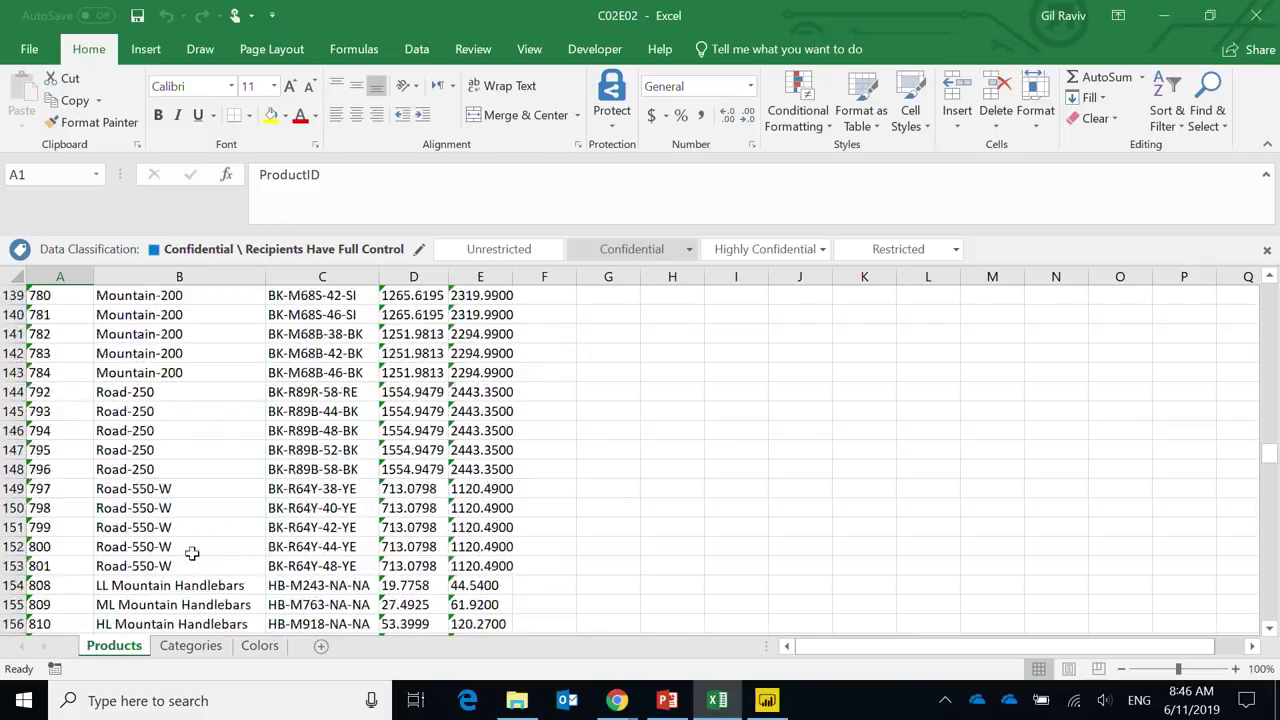
left_click(205, 648)
scroll(140, 555, "up", 5)
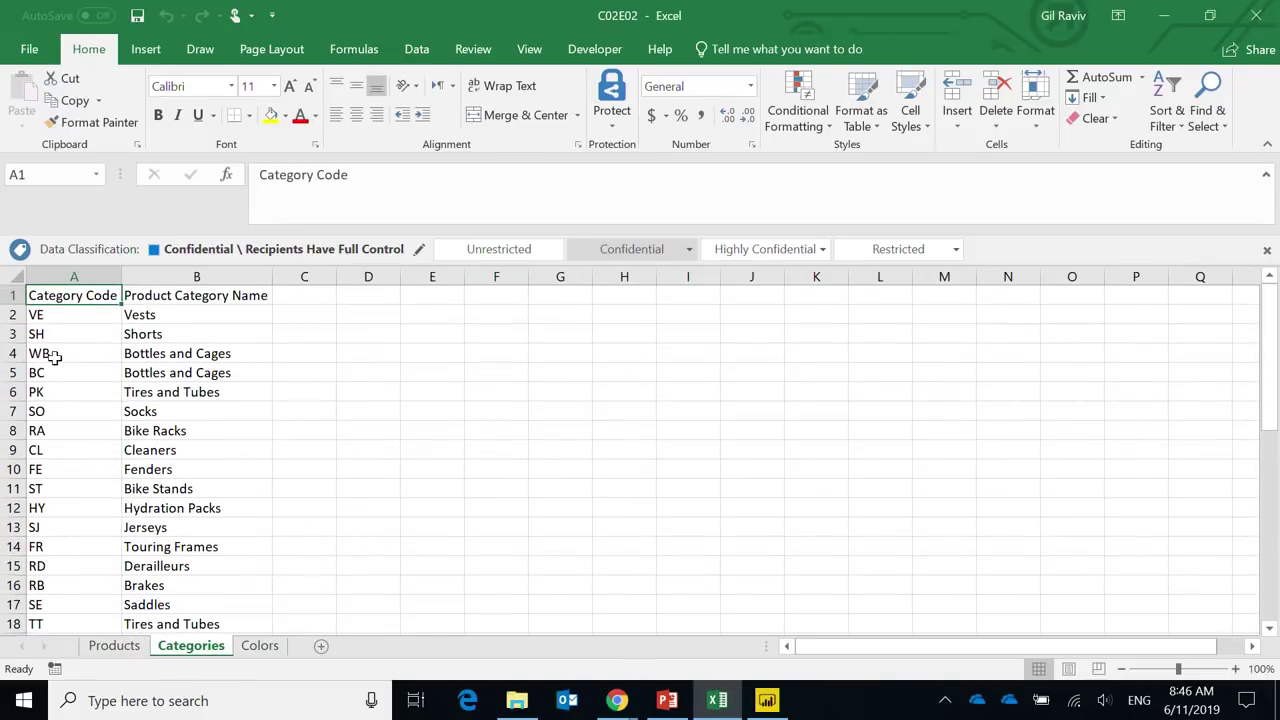
left_click(264, 646)
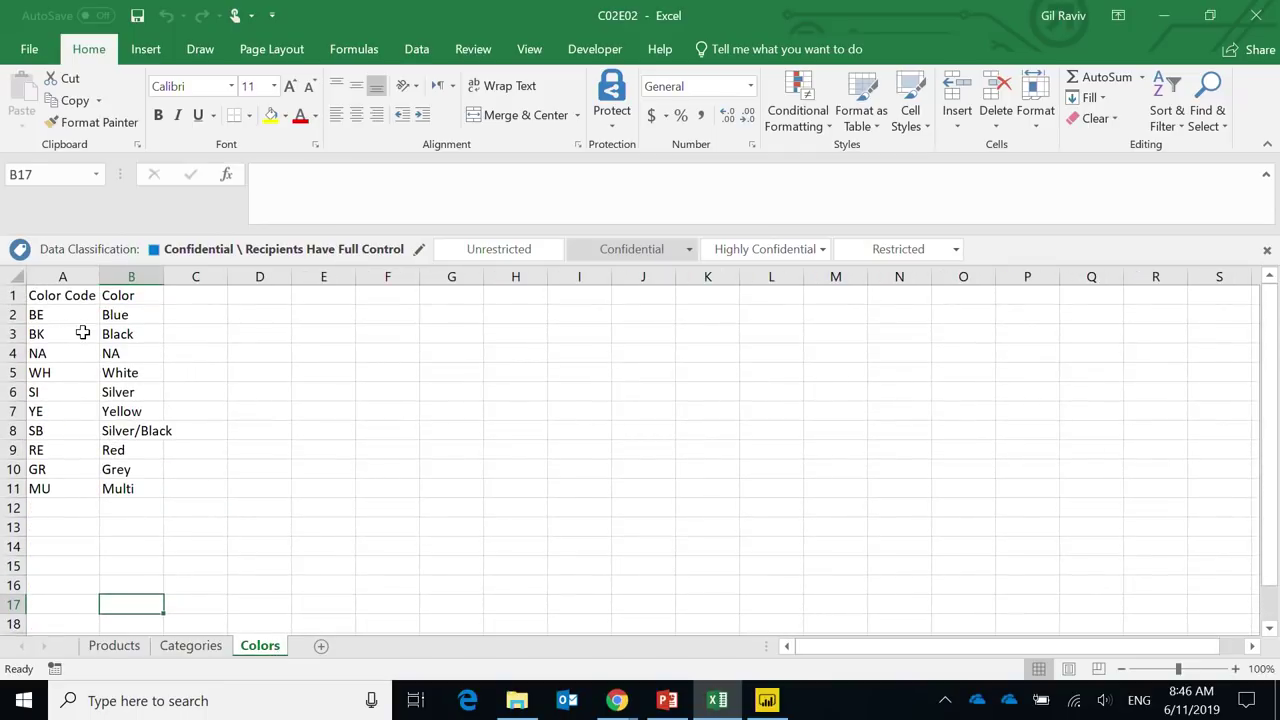
Step: Examine the product rows throughout the Products worksheet, ending back at the header row
left_click(113, 646)
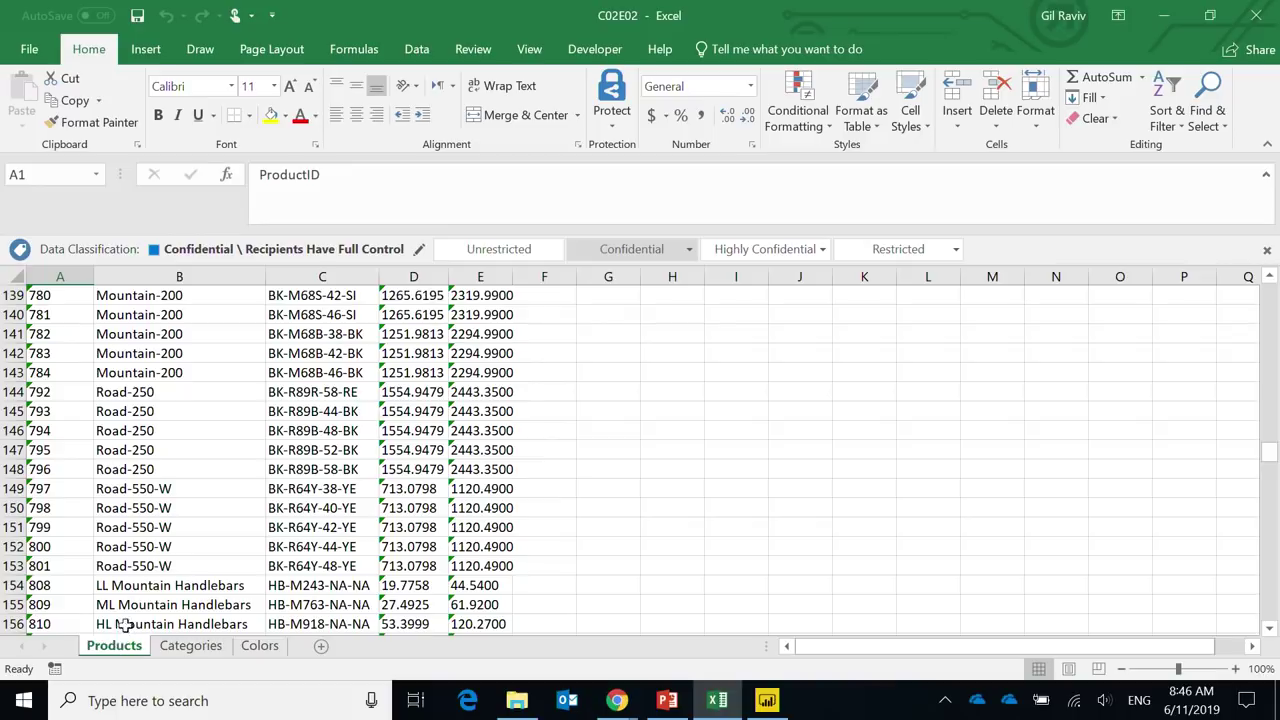
scroll(185, 507, "down", 10)
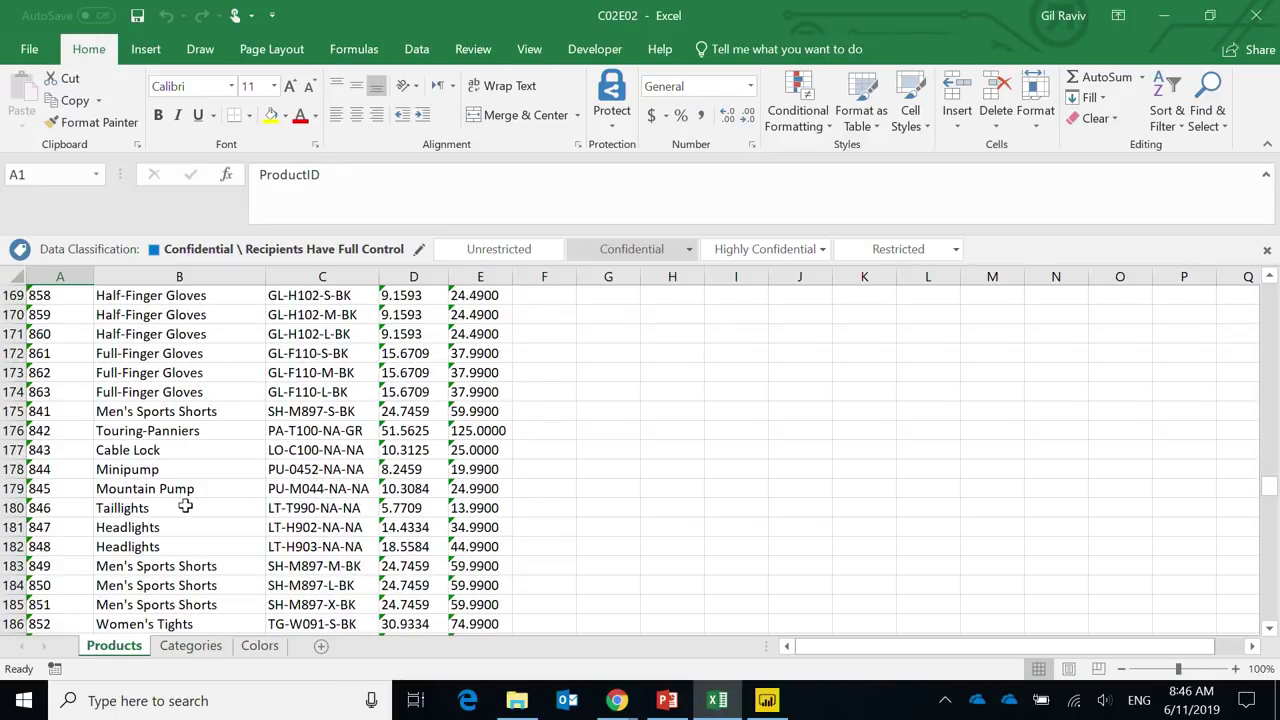
scroll(185, 507, "down", 15)
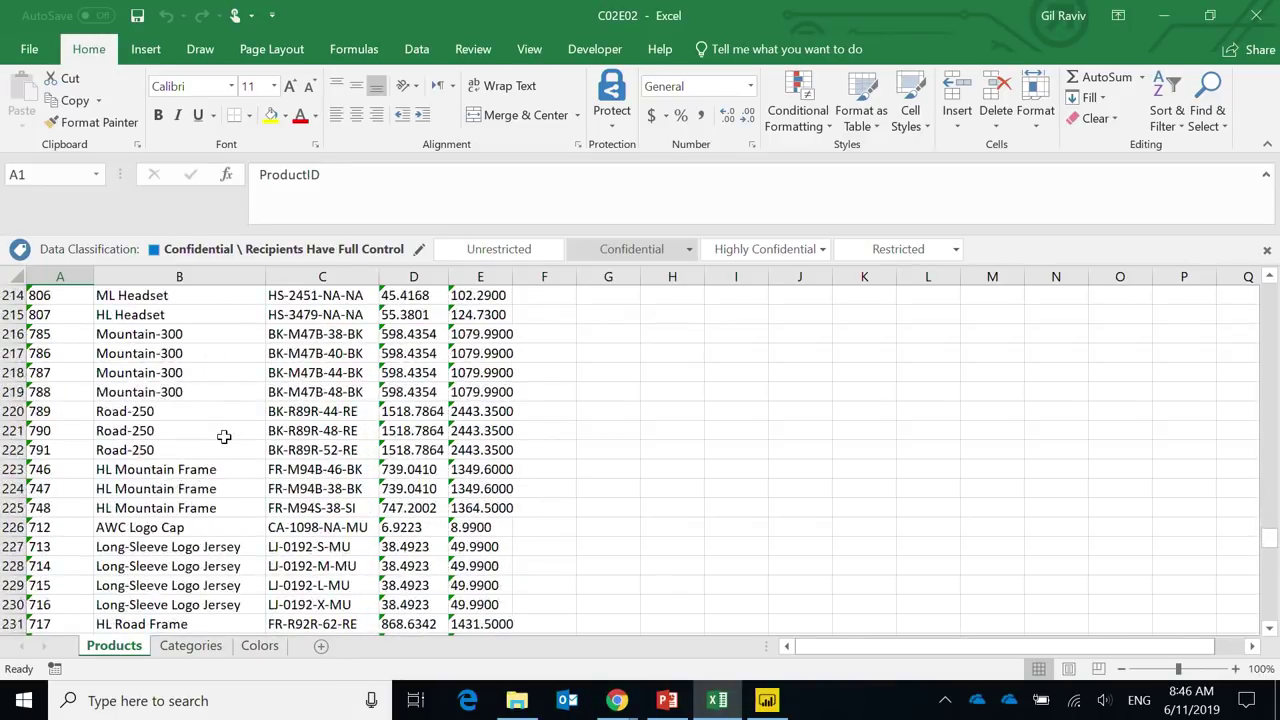
scroll(224, 437, "up", 8)
scroll(224, 437, "up", 20)
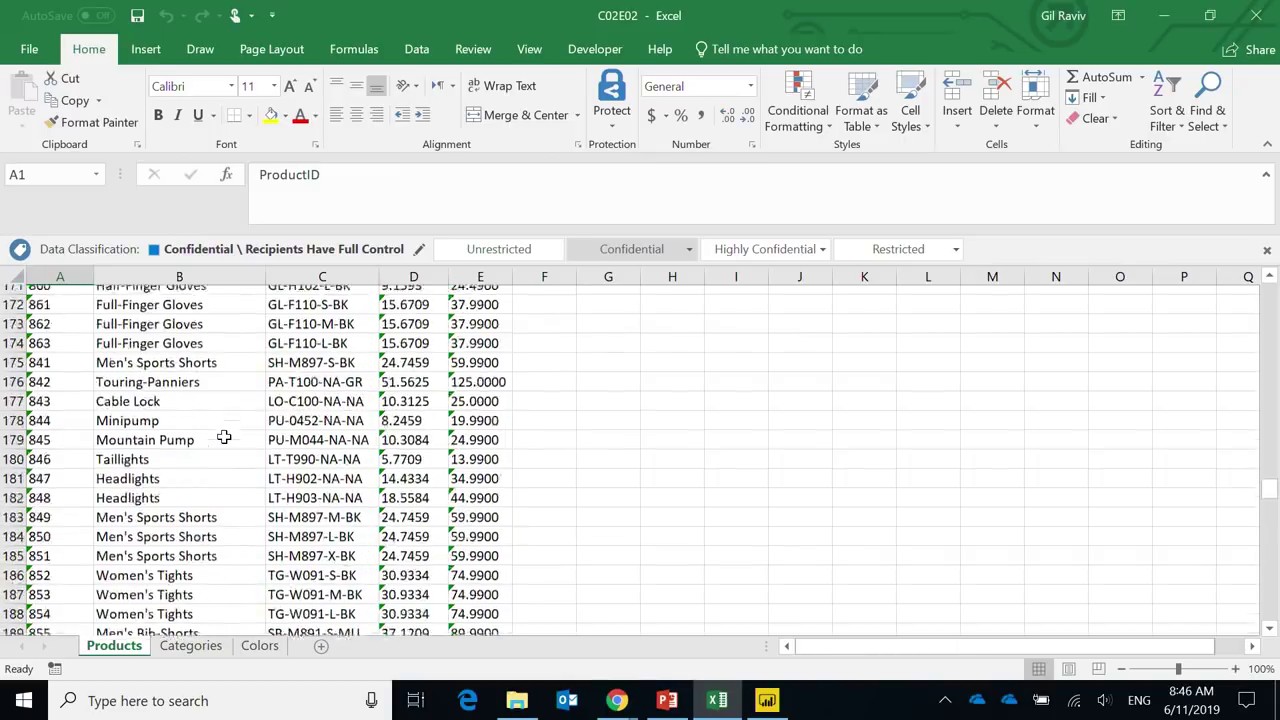
scroll(224, 437, "up", 1)
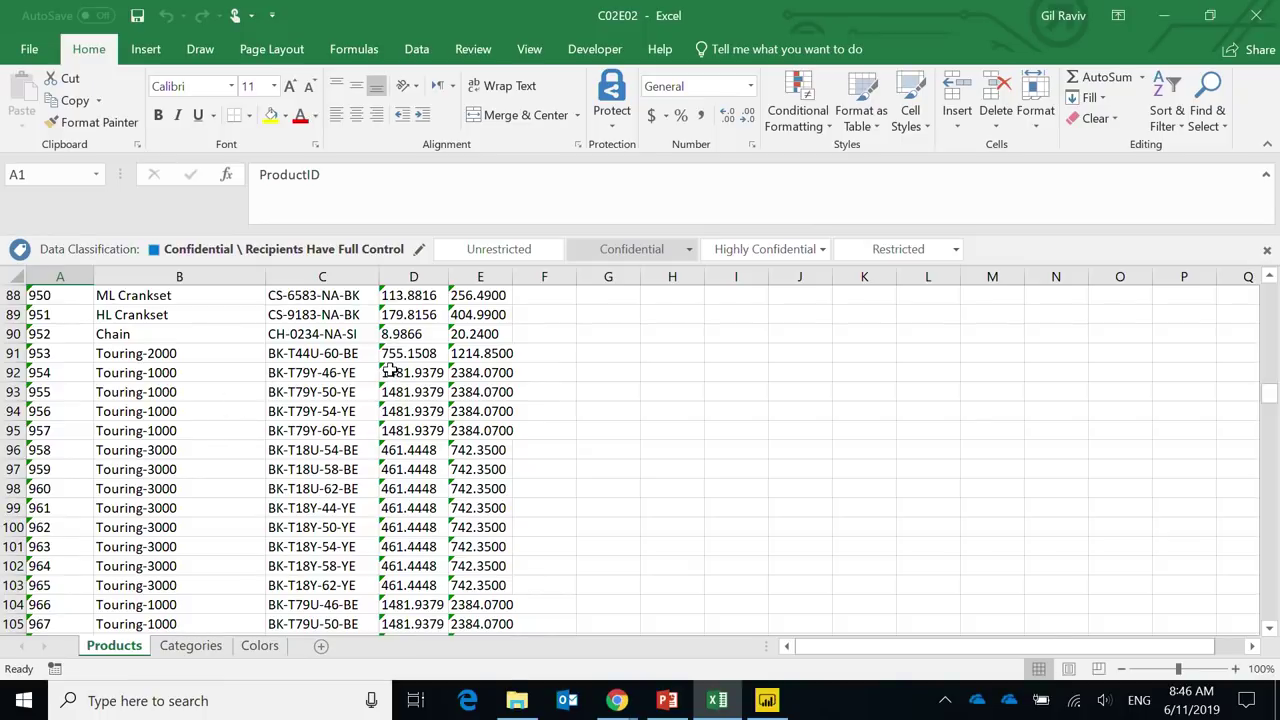
scroll(251, 437, "down", 11)
scroll(225, 462, "down", 20)
scroll(325, 458, "down", 6)
scroll(325, 455, "up", 20)
scroll(325, 450, "up", 20)
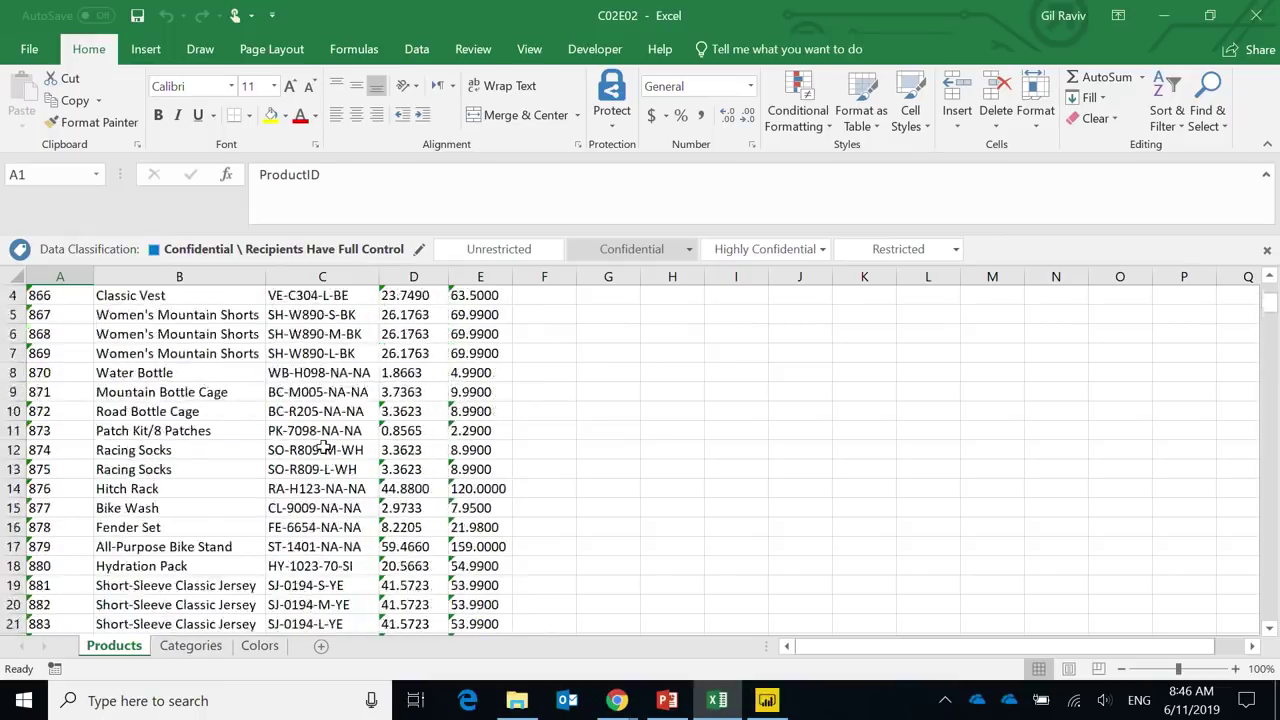
scroll(323, 449, "up", 1)
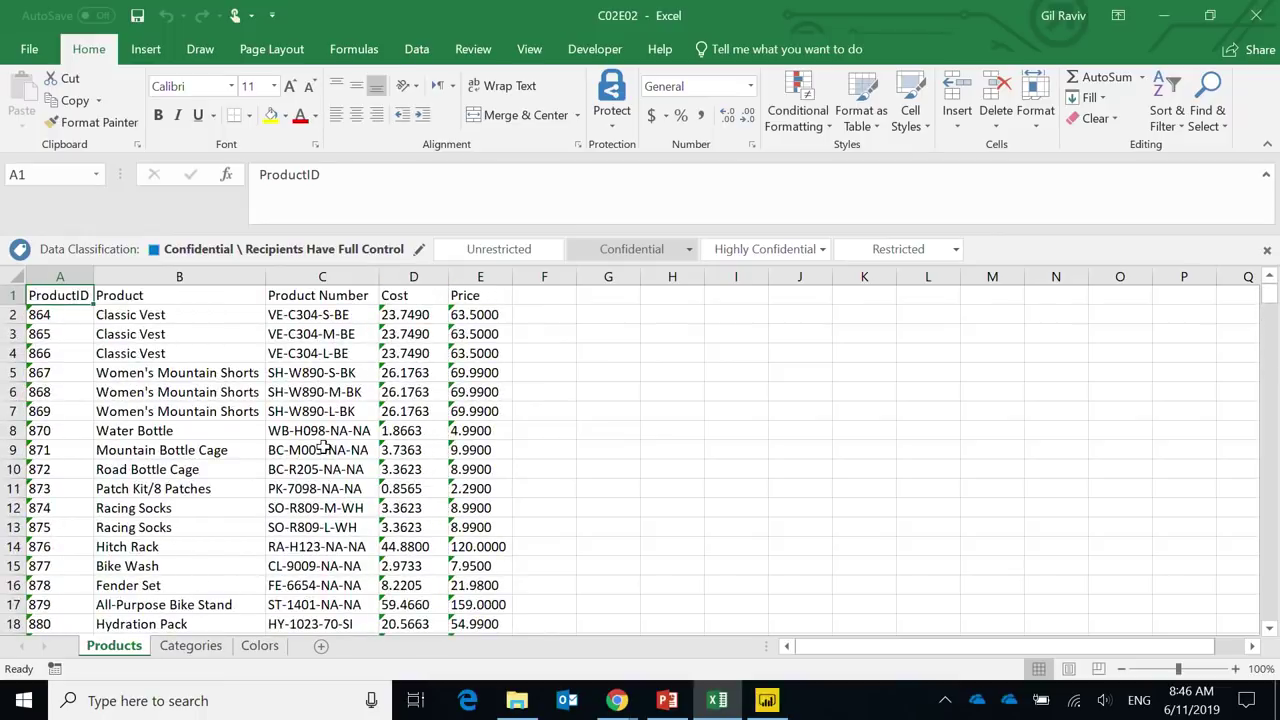
Step: Examine the Product Number column and the structure of its codes, ending on cell C2
left_click(310, 274)
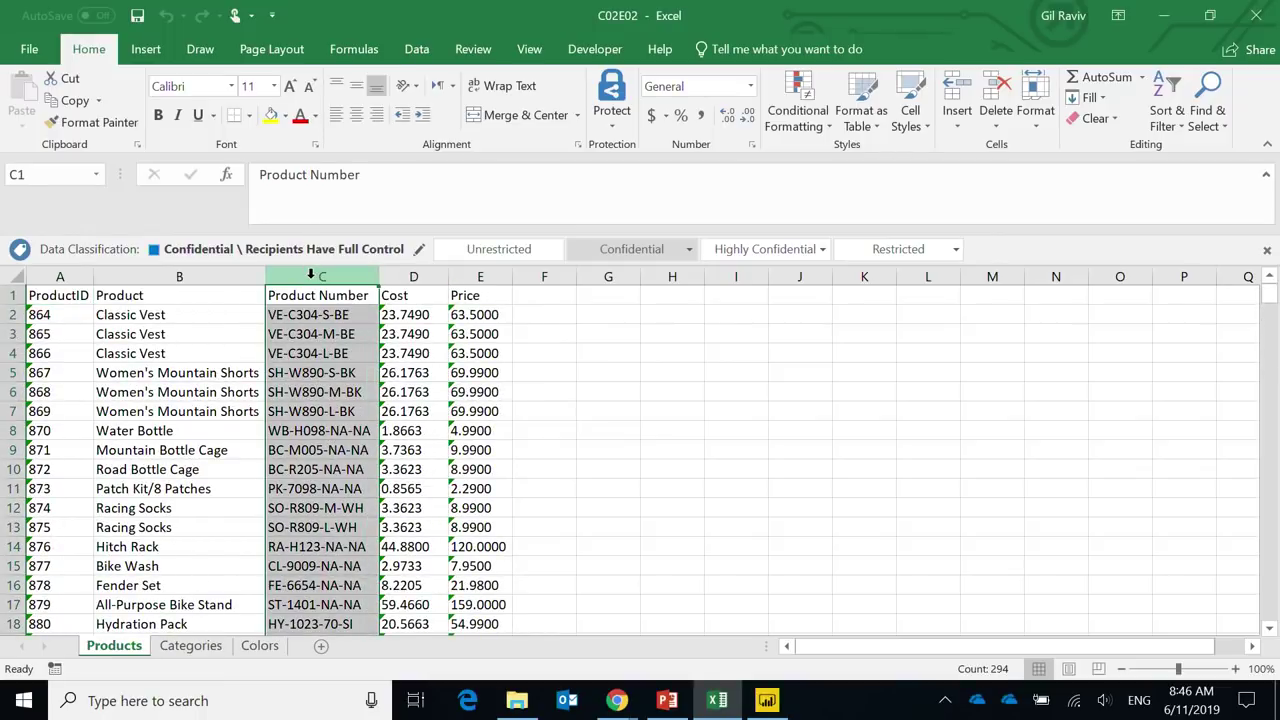
left_click(332, 390)
left_click(314, 338)
left_click(298, 314)
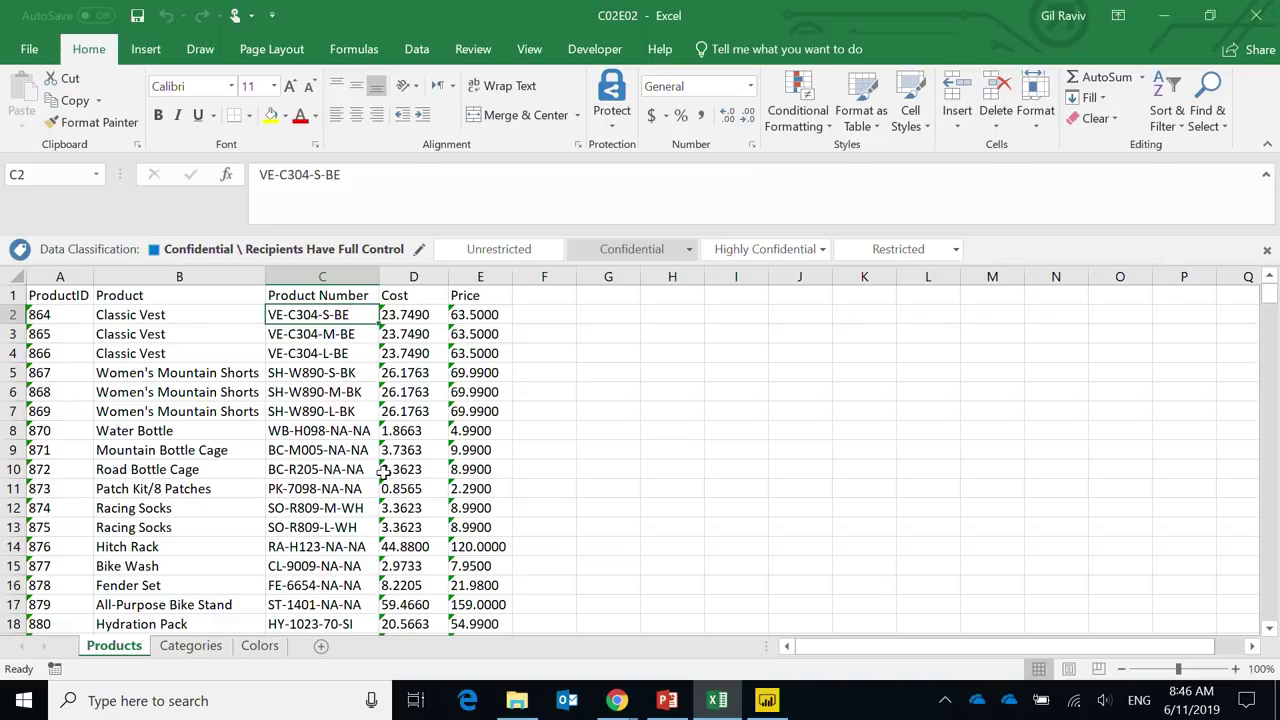
Step: Switch back to Power BI Desktop and open the Categories, Colors and Products sheets in Power Query Editor
left_click(767, 700)
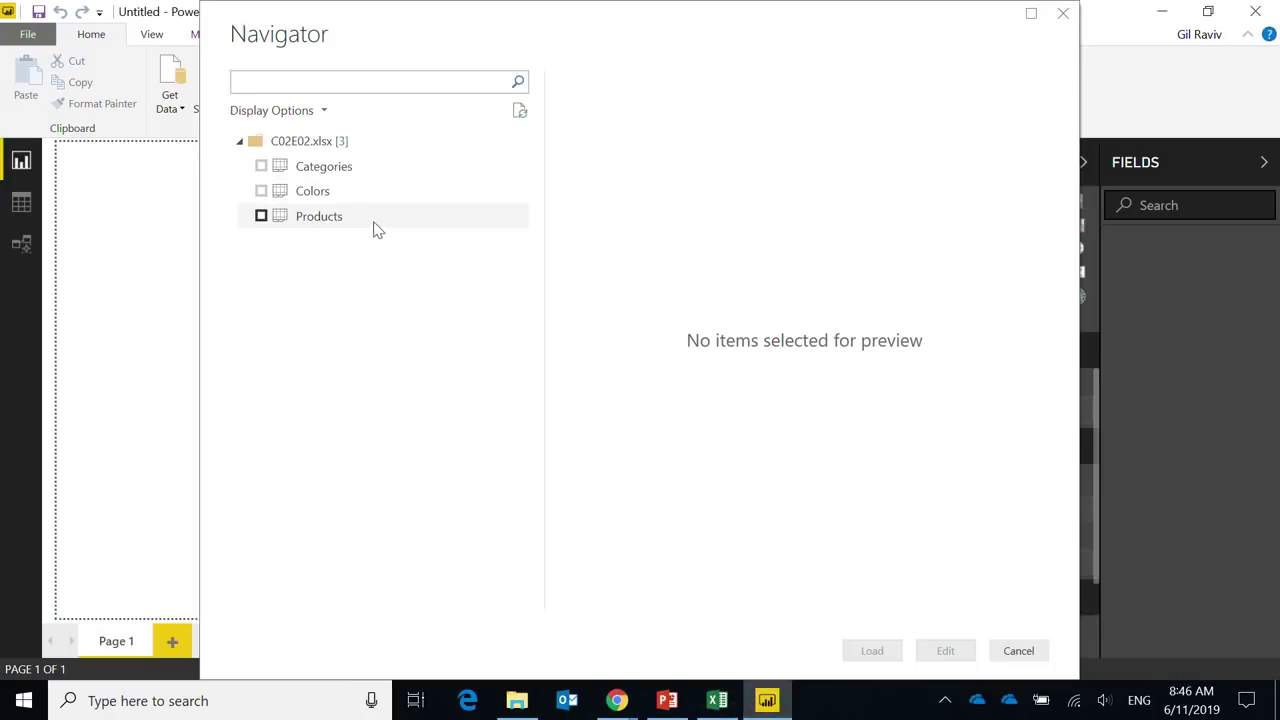
left_click(261, 166)
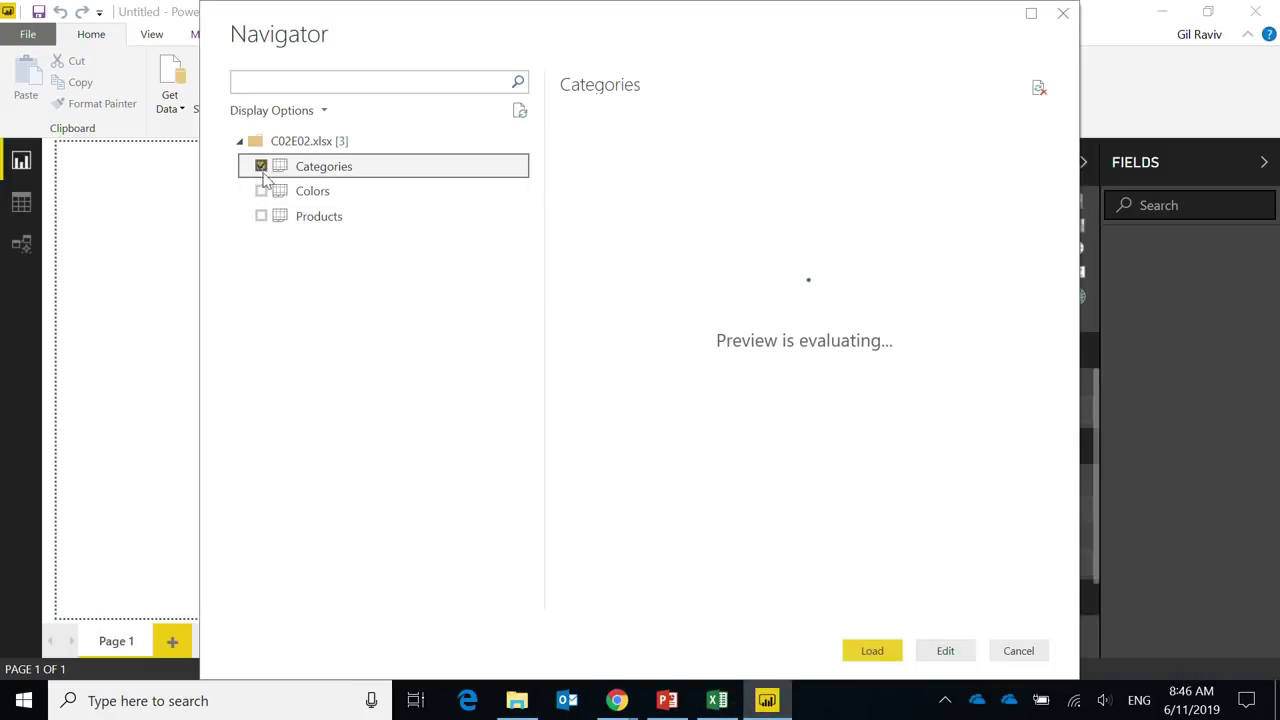
left_click(261, 191)
left_click(261, 216)
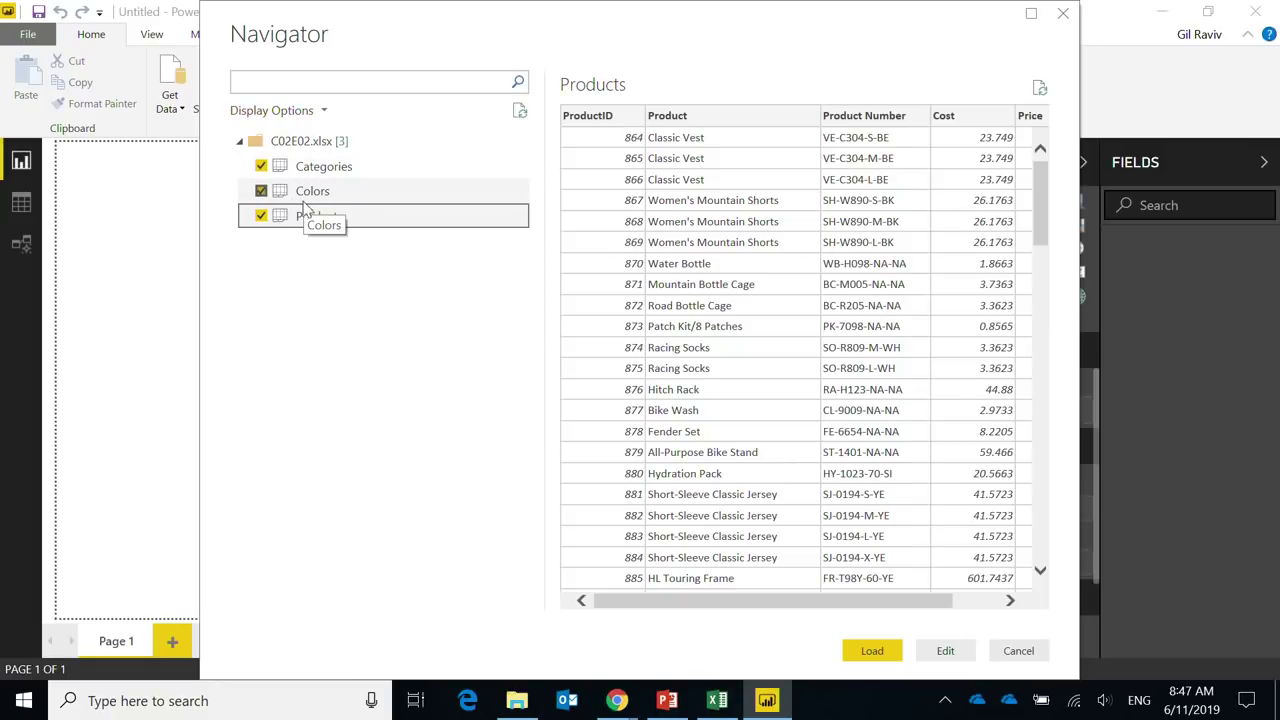
left_click(943, 656)
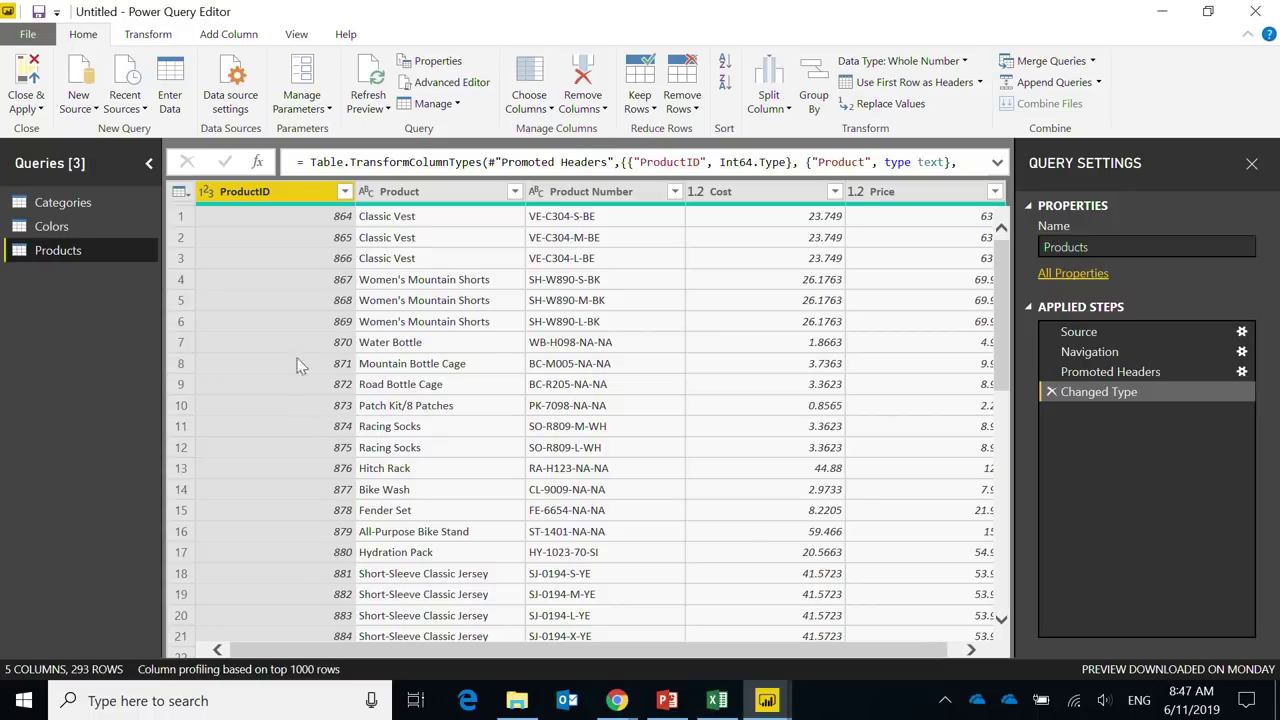
Step: Use the first row as headers in the Categories query
left_click(70, 208)
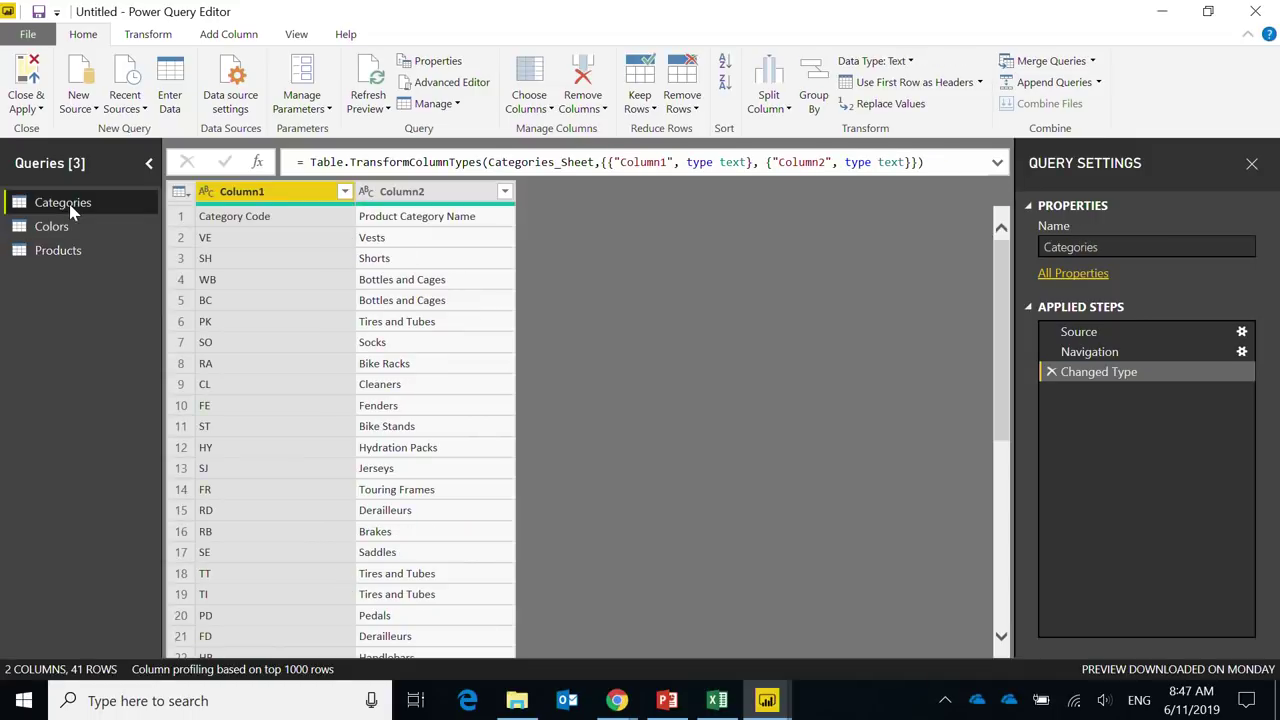
left_click(180, 194)
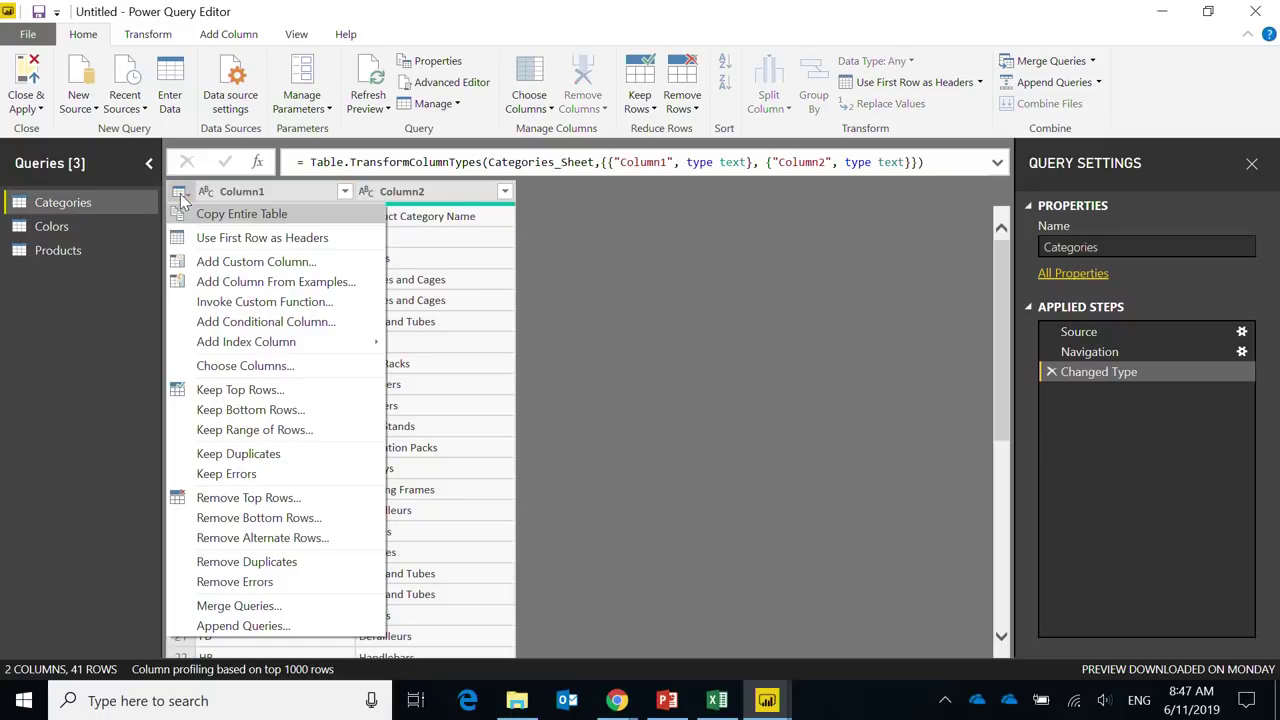
left_click(212, 238)
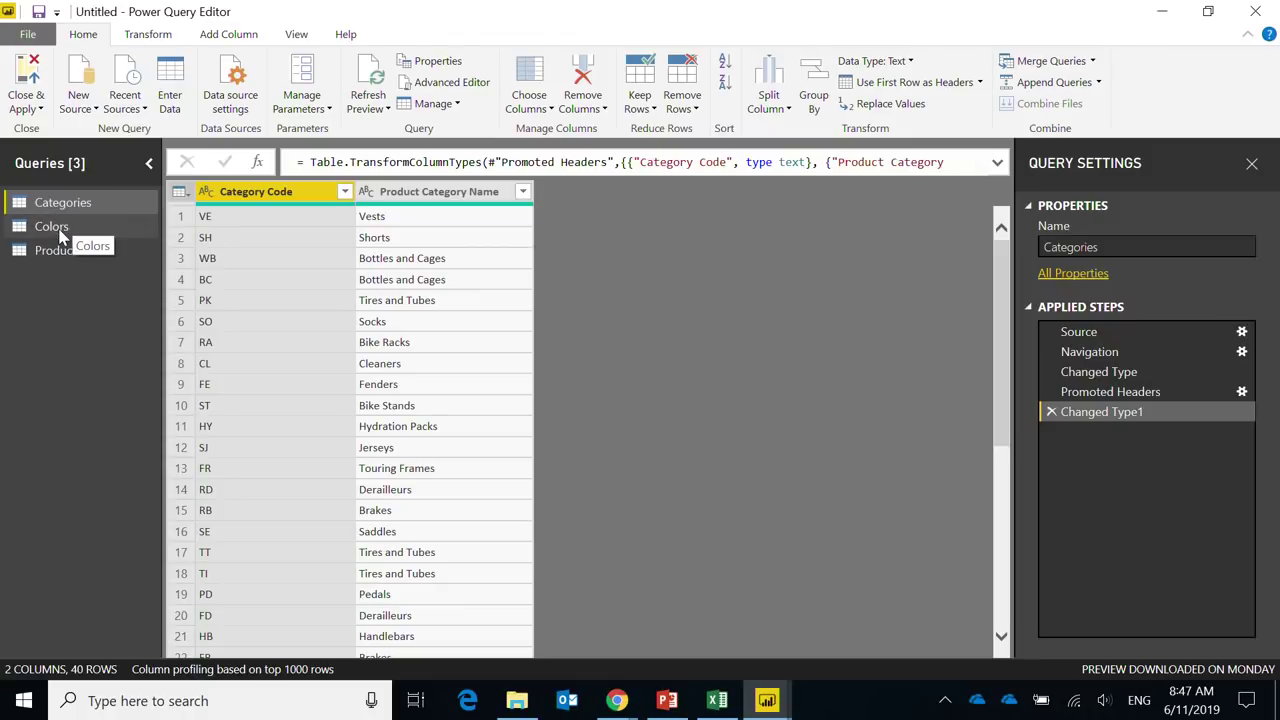
Step: Use the first row as headers in the Colors query
left_click(58, 233)
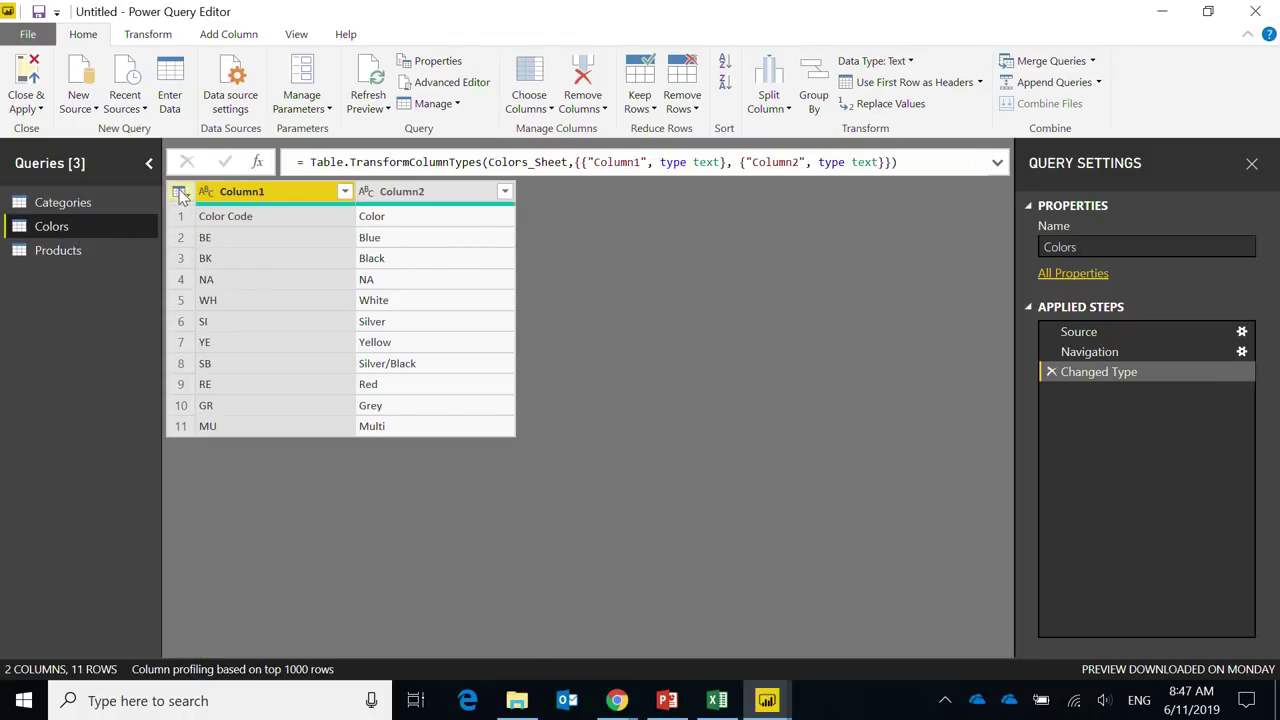
left_click(234, 218)
left_click(396, 219)
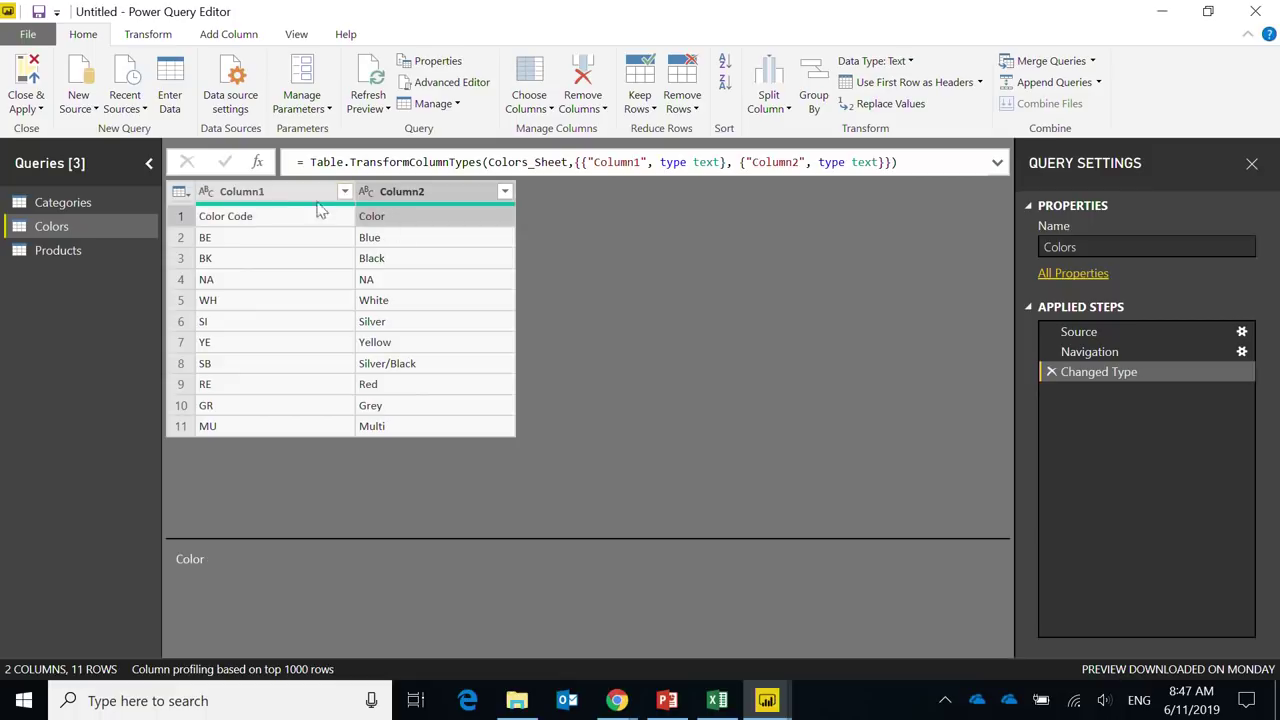
left_click(180, 192)
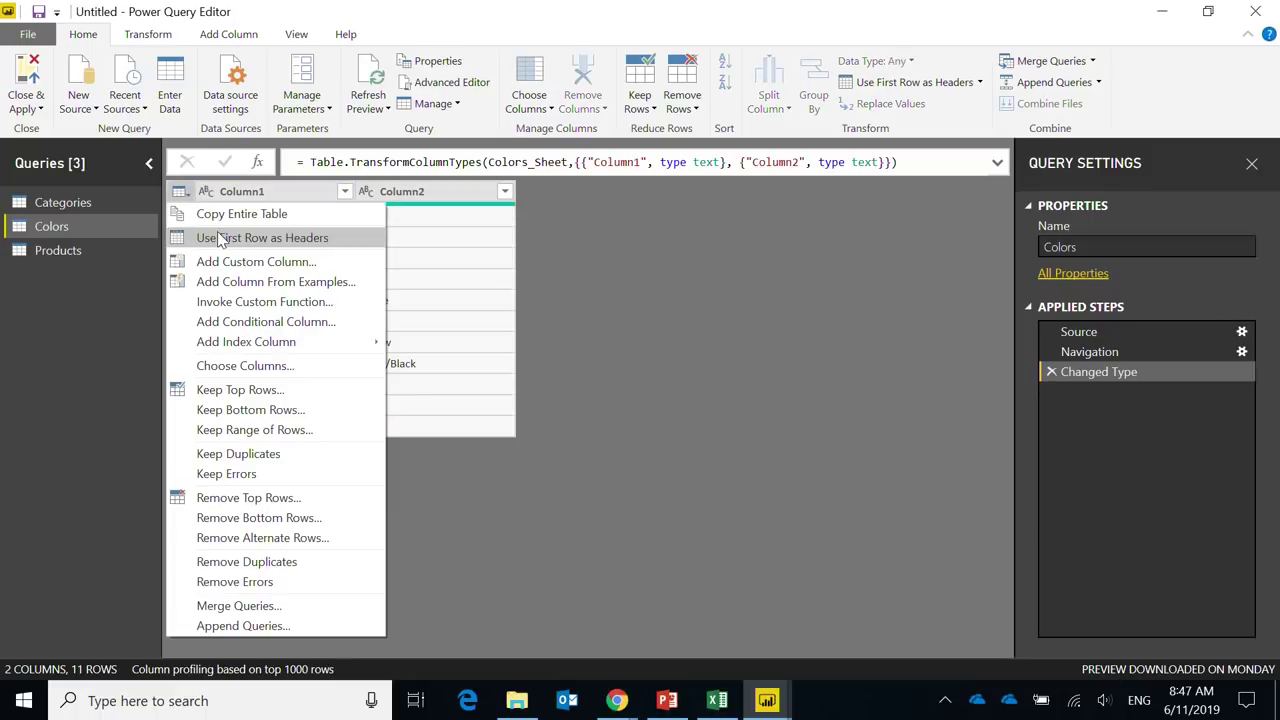
left_click(218, 238)
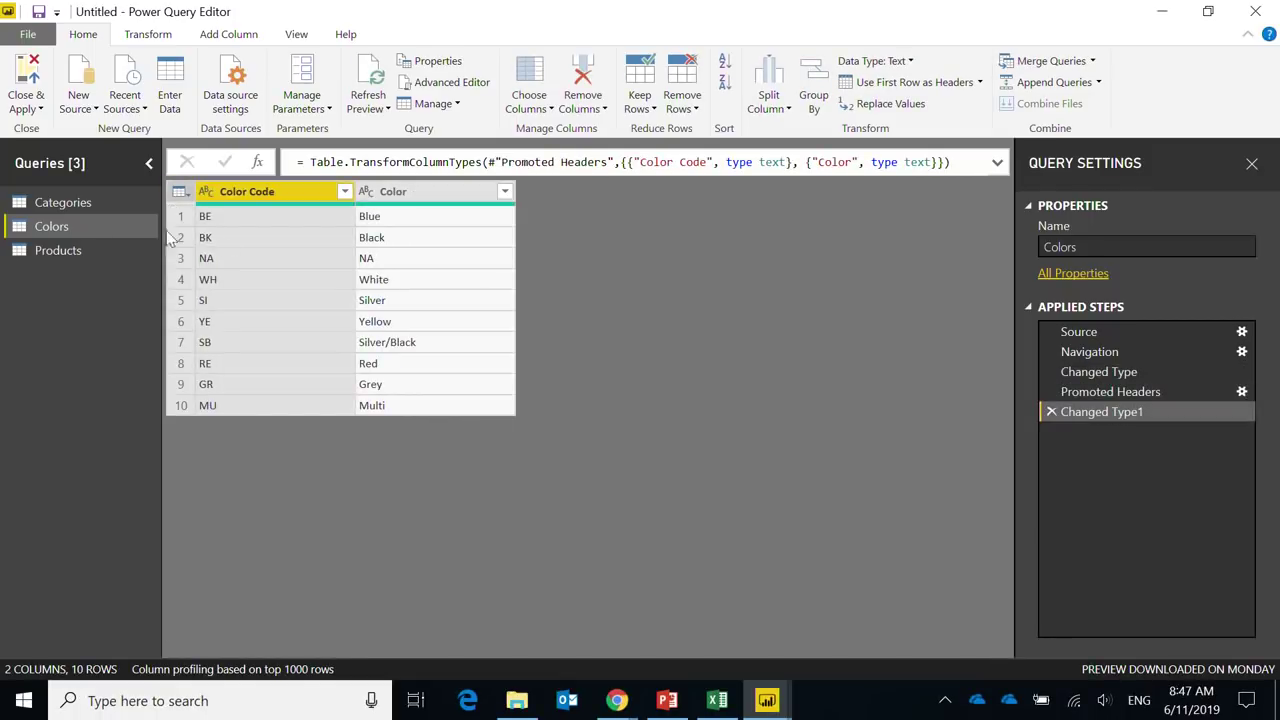
Step: In the Products query, start a Column From Examples based only on the Product Number column
left_click(60, 251)
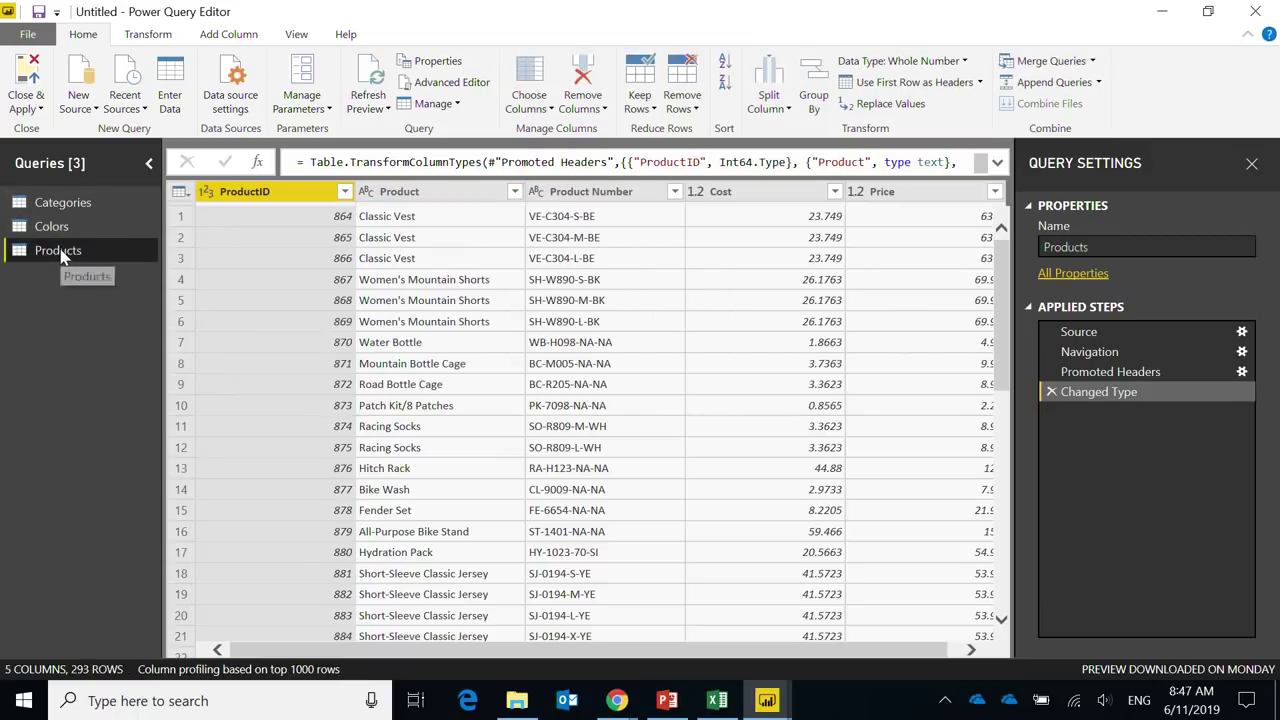
left_click(573, 195)
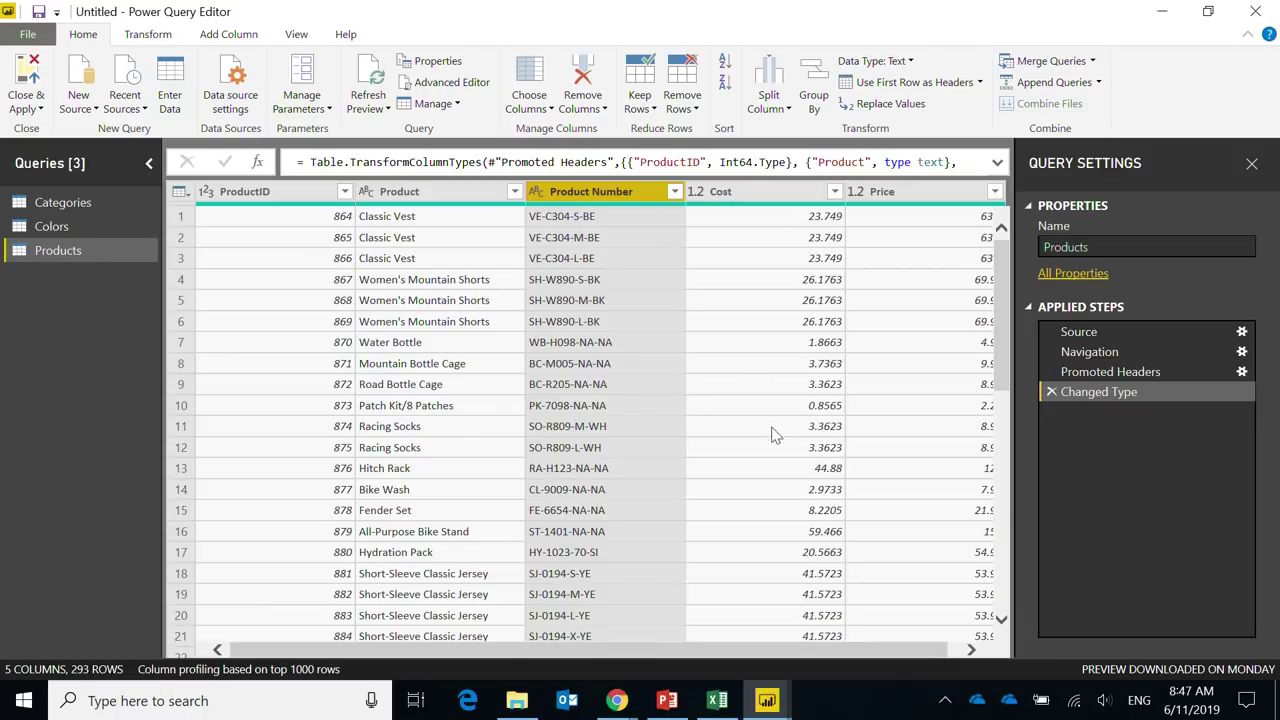
scroll(620, 408, "down", 15)
scroll(620, 408, "down", 20)
scroll(630, 407, "up", 20)
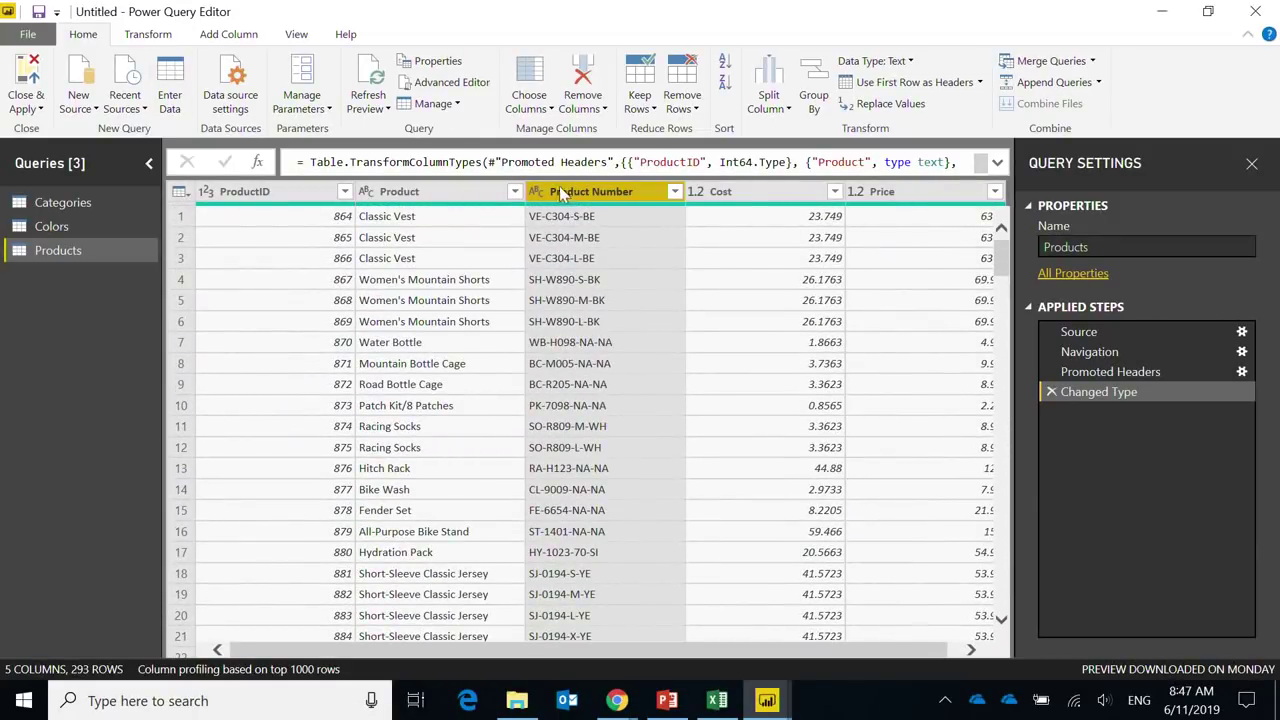
left_click(228, 38)
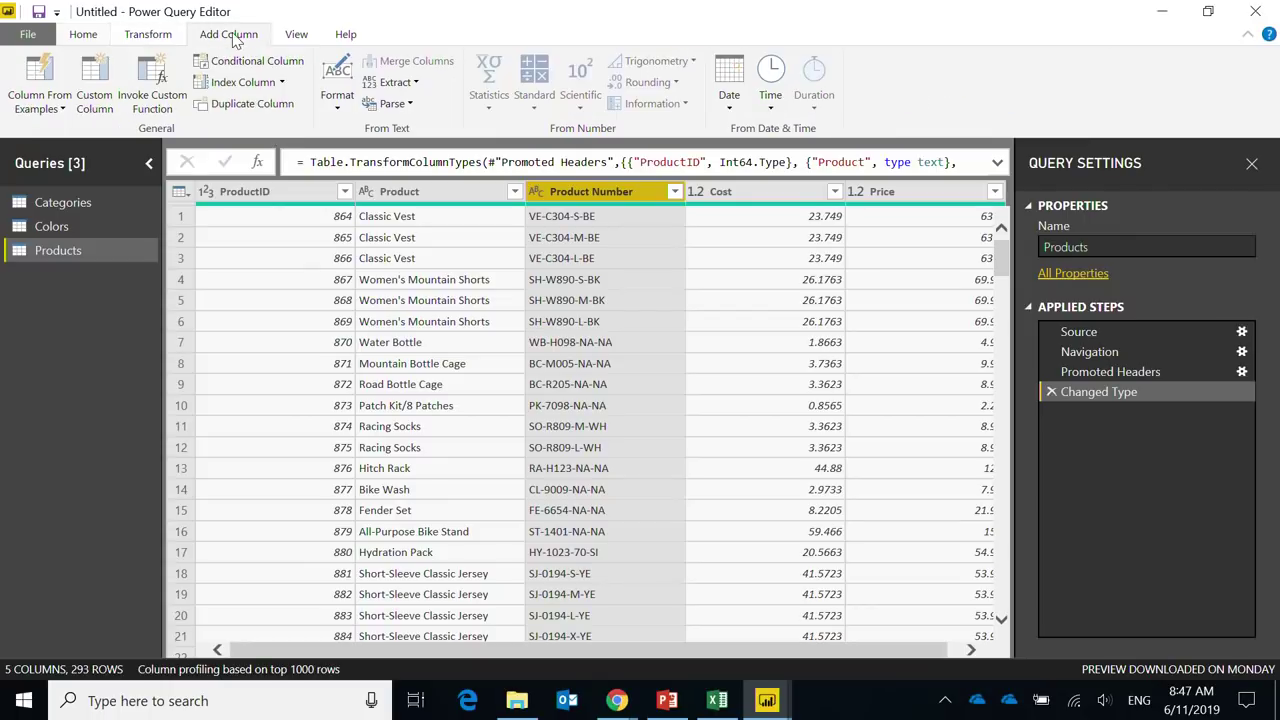
left_click(58, 110)
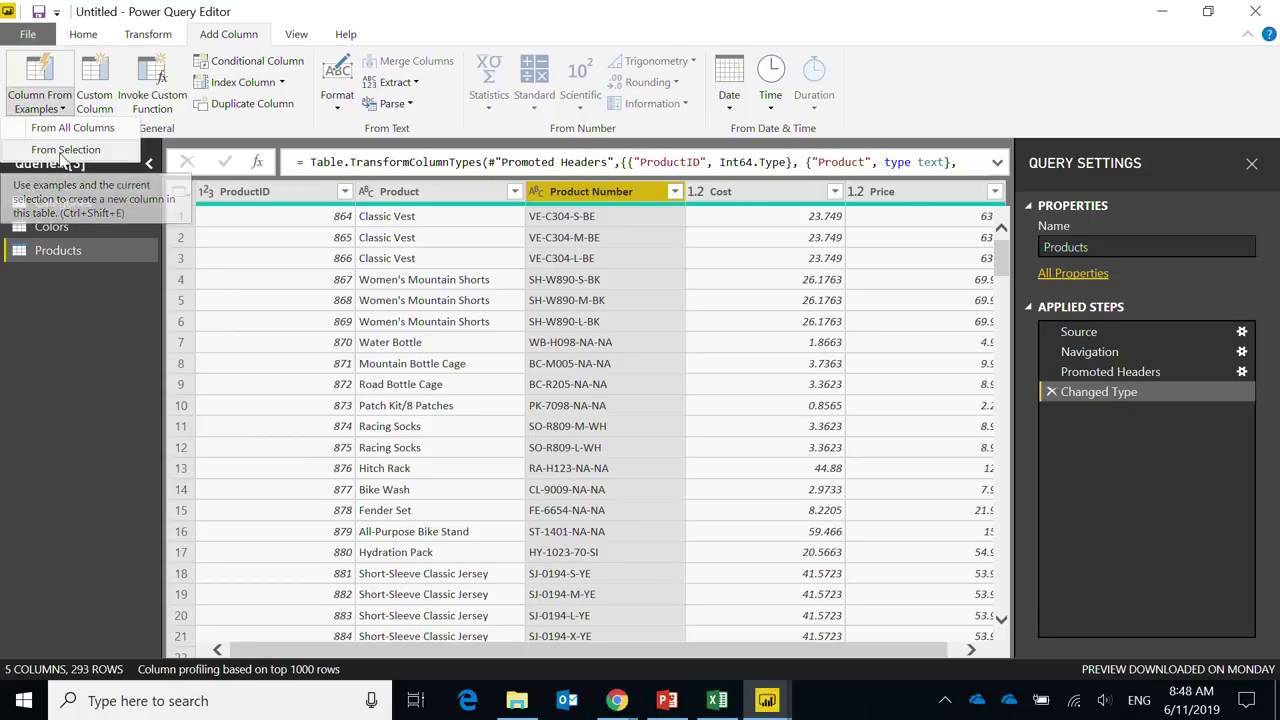
left_click(62, 152)
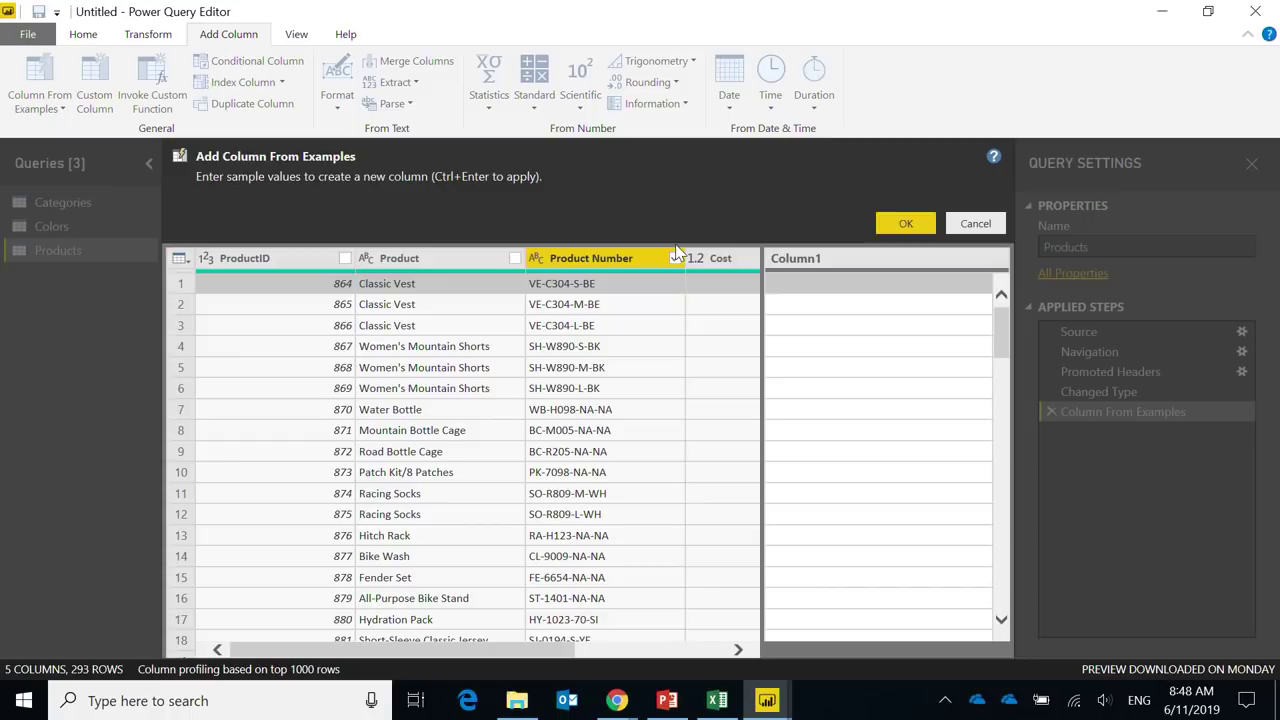
left_click(675, 258)
Step: Name the new example column Color Code and enter BE as the sample value for the first product row
double_click(789, 262)
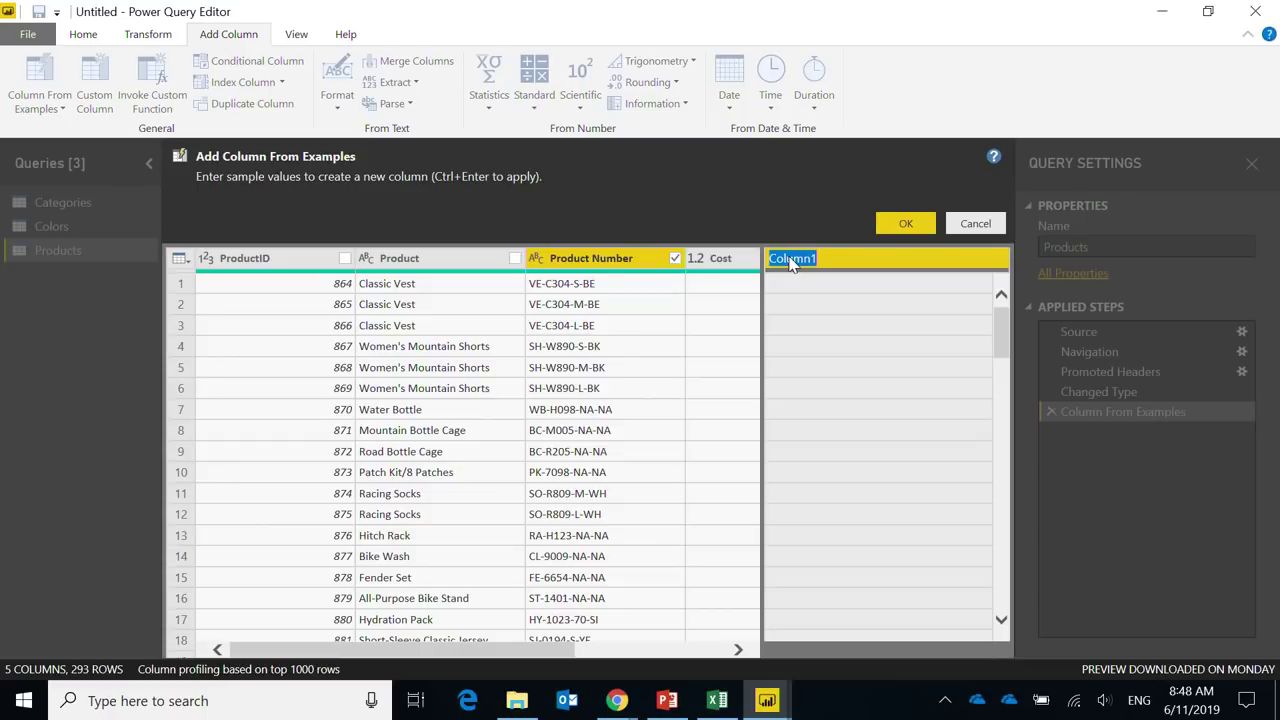
type("Color Code")
key("Return")
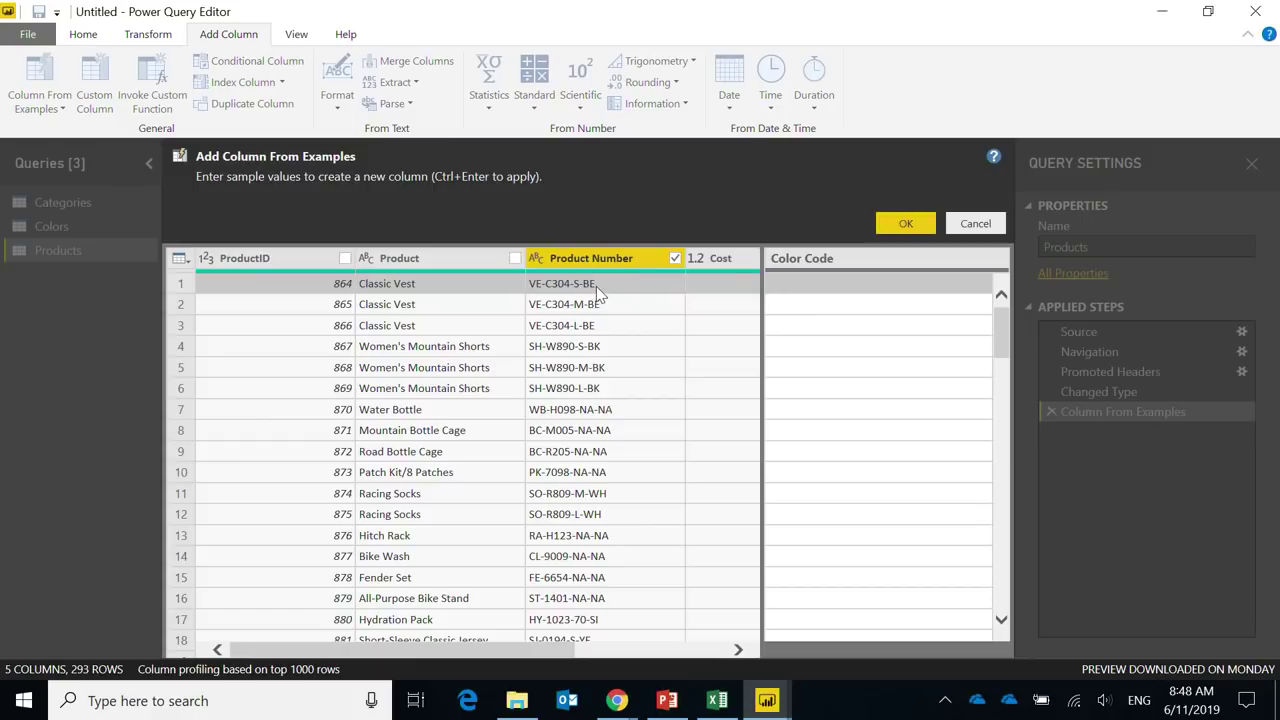
left_click(800, 287)
type("BE")
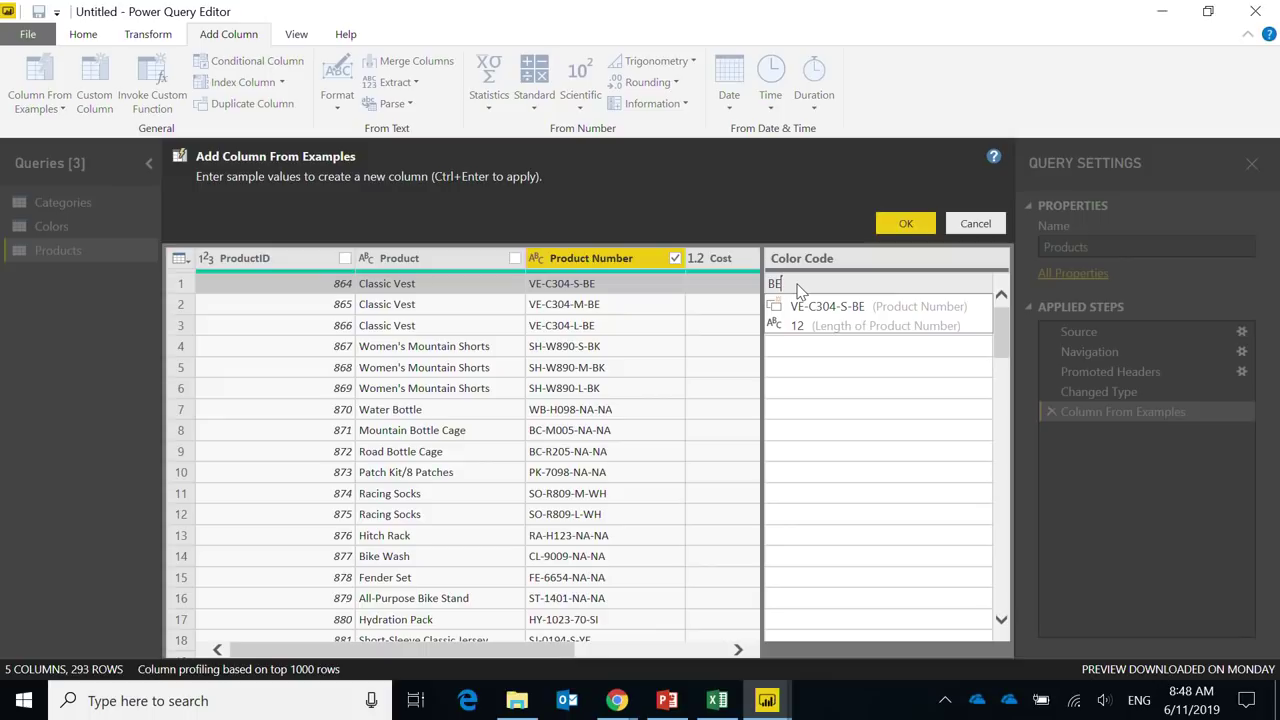
key("Return")
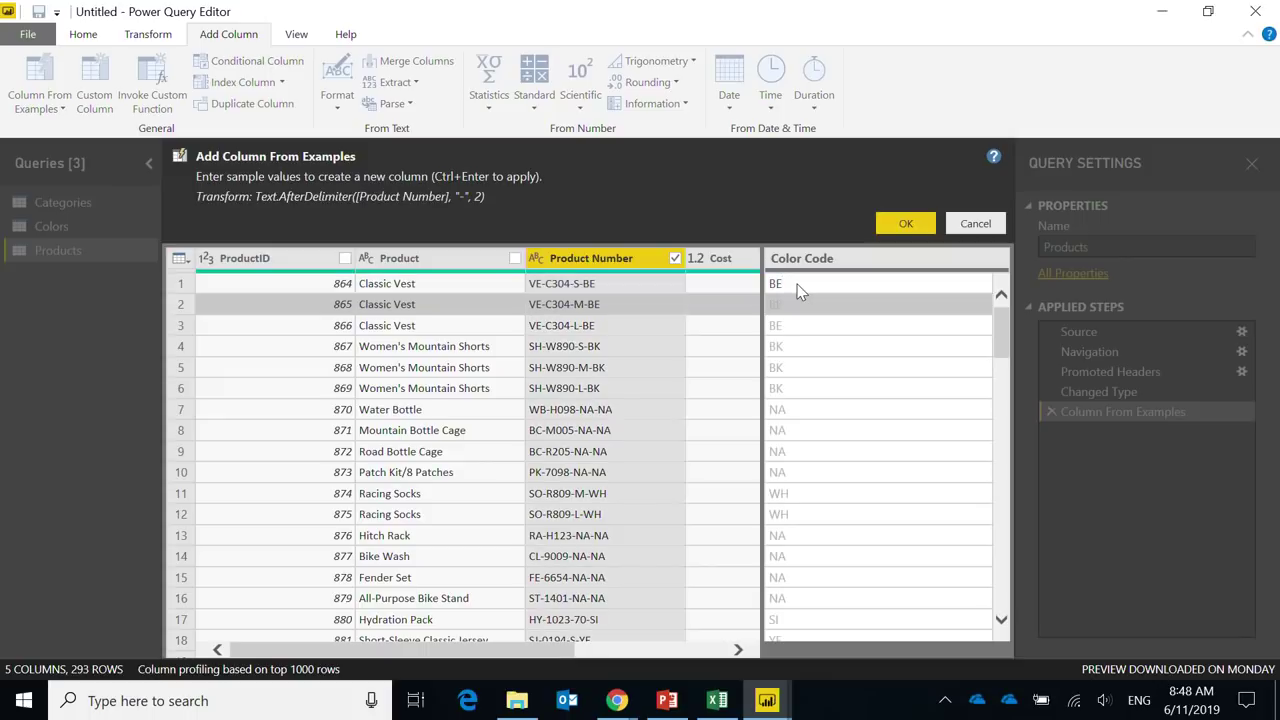
Step: Check the suggested color codes against the product numbers and add the Color Code column to Products
scroll(822, 406, "down", 3)
scroll(822, 403, "down", 20)
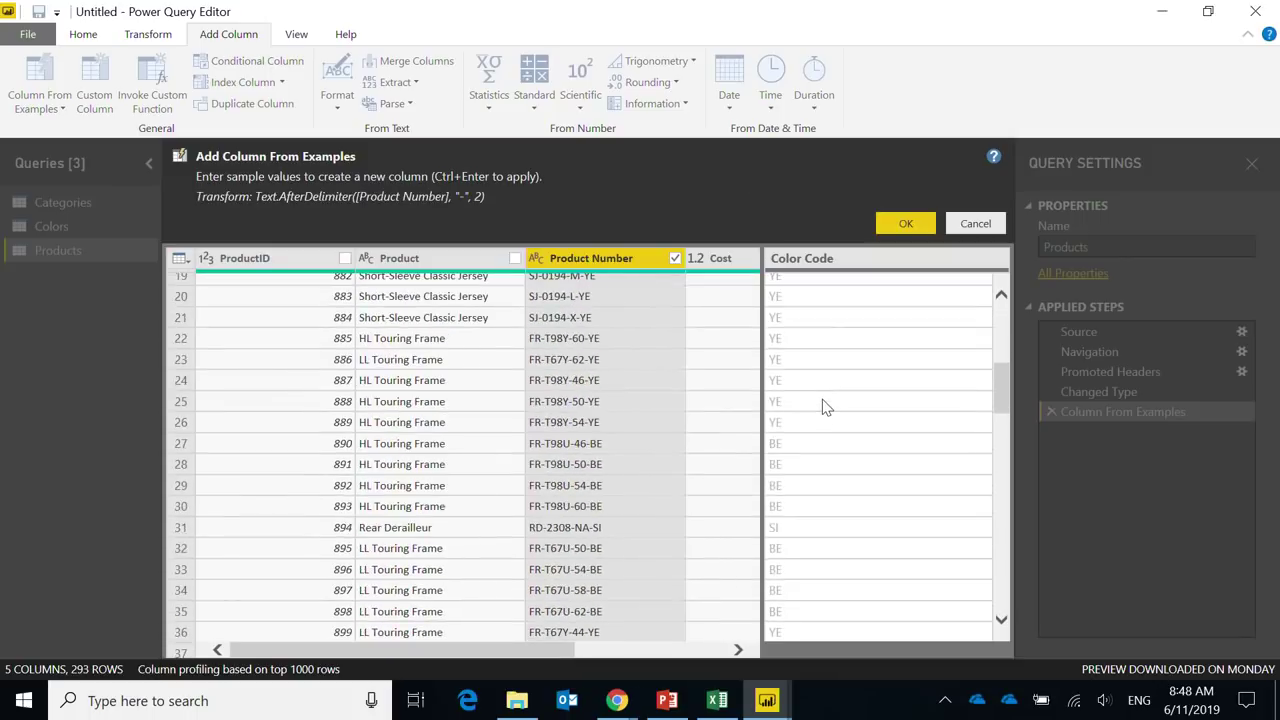
scroll(823, 405, "down", 4)
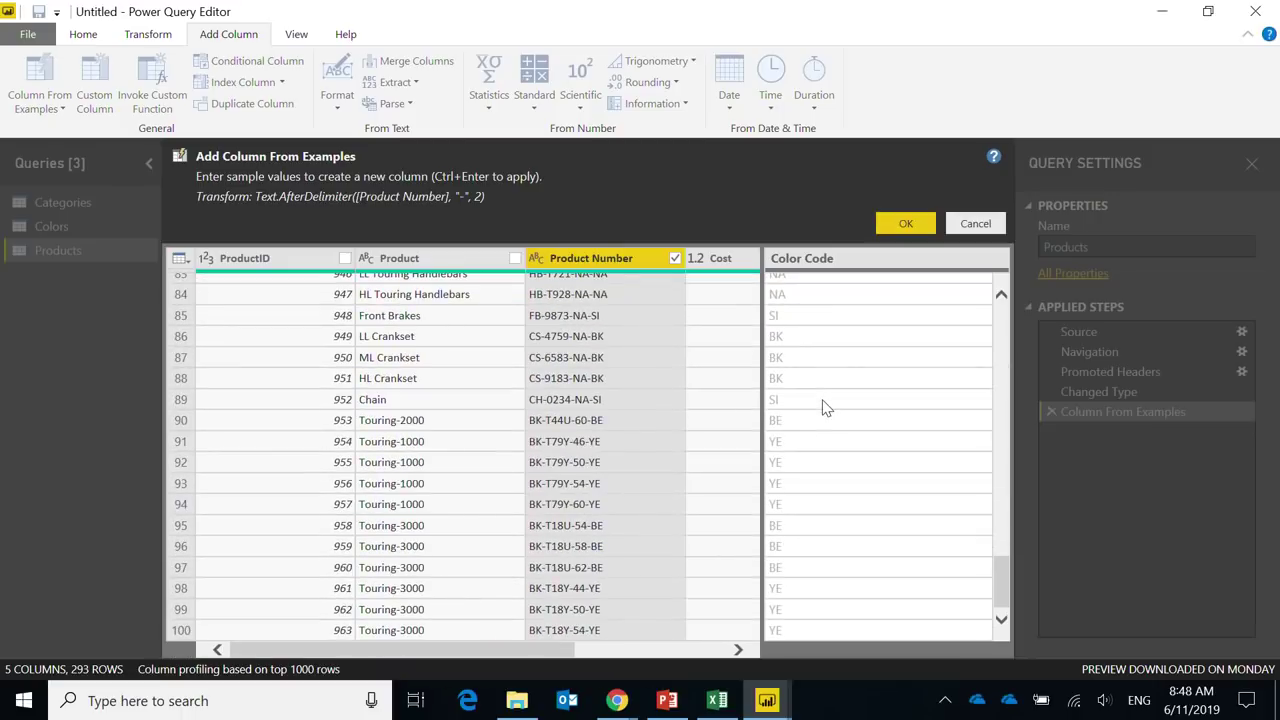
scroll(828, 517, "up", 13)
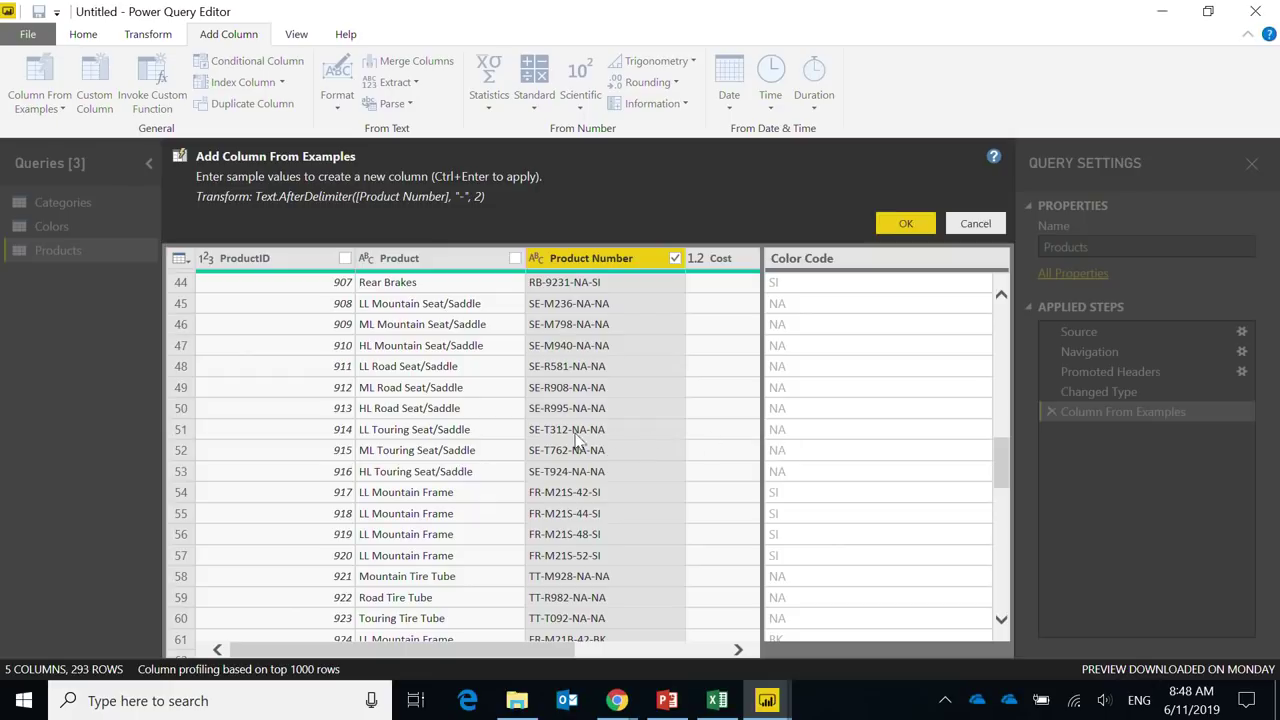
scroll(785, 465, "up", 15)
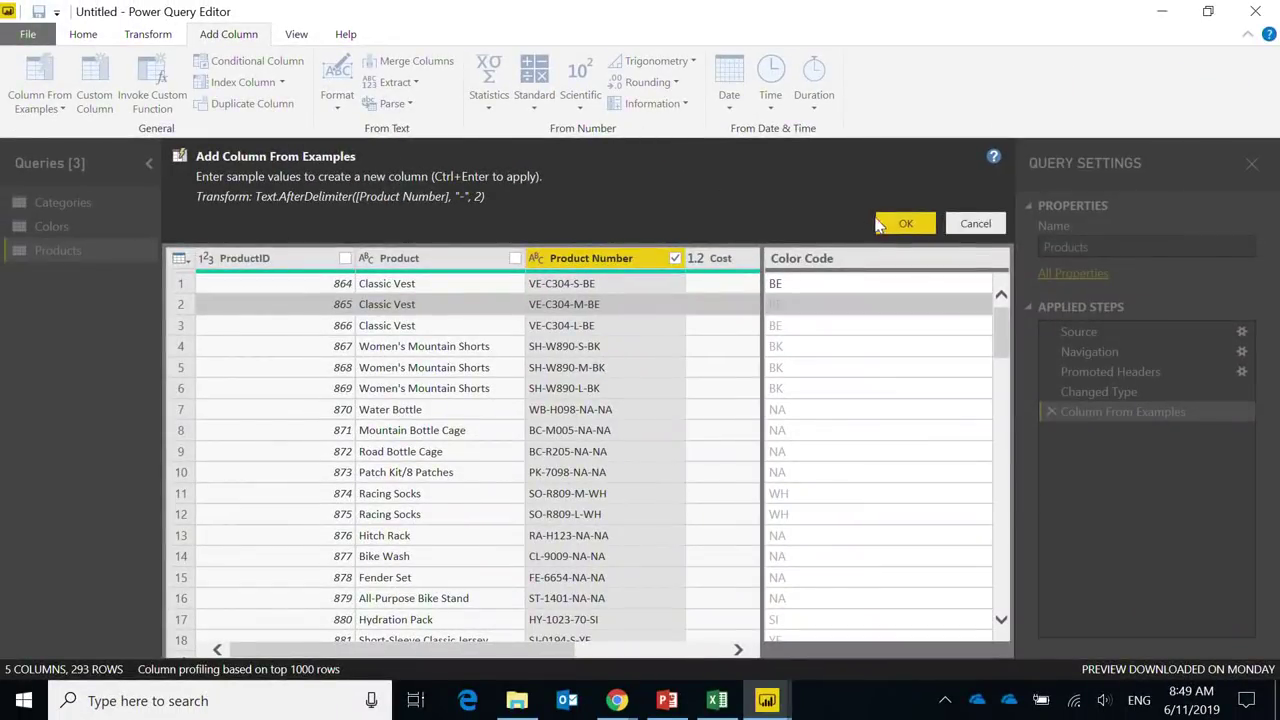
left_click(905, 225)
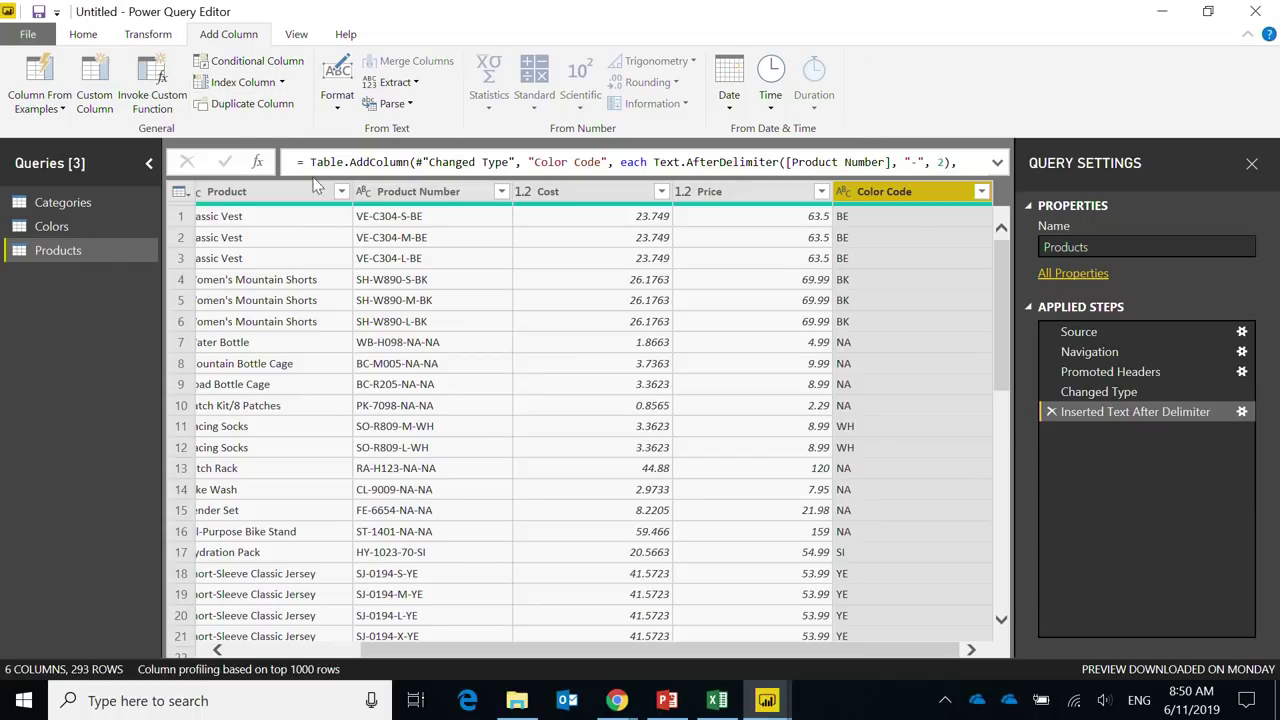
Step: Start another Column From Examples based on Product Number and name the new column Category Code
left_click(400, 191)
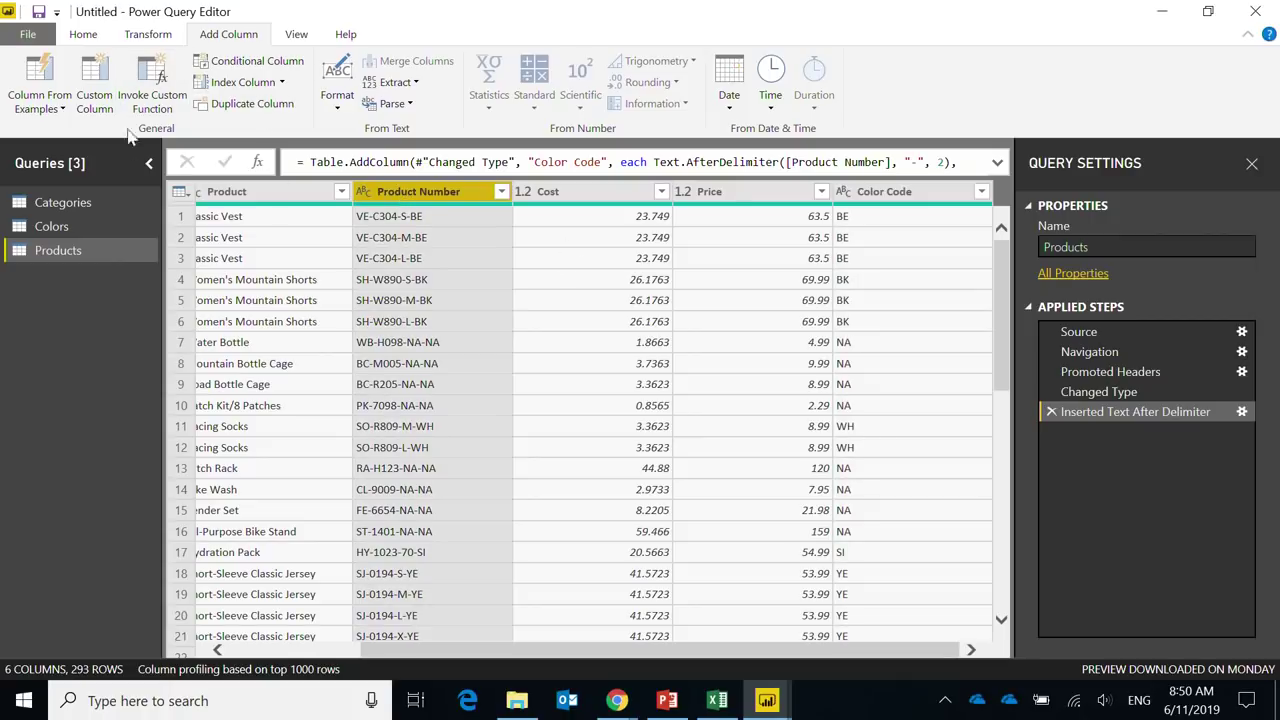
left_click(40, 104)
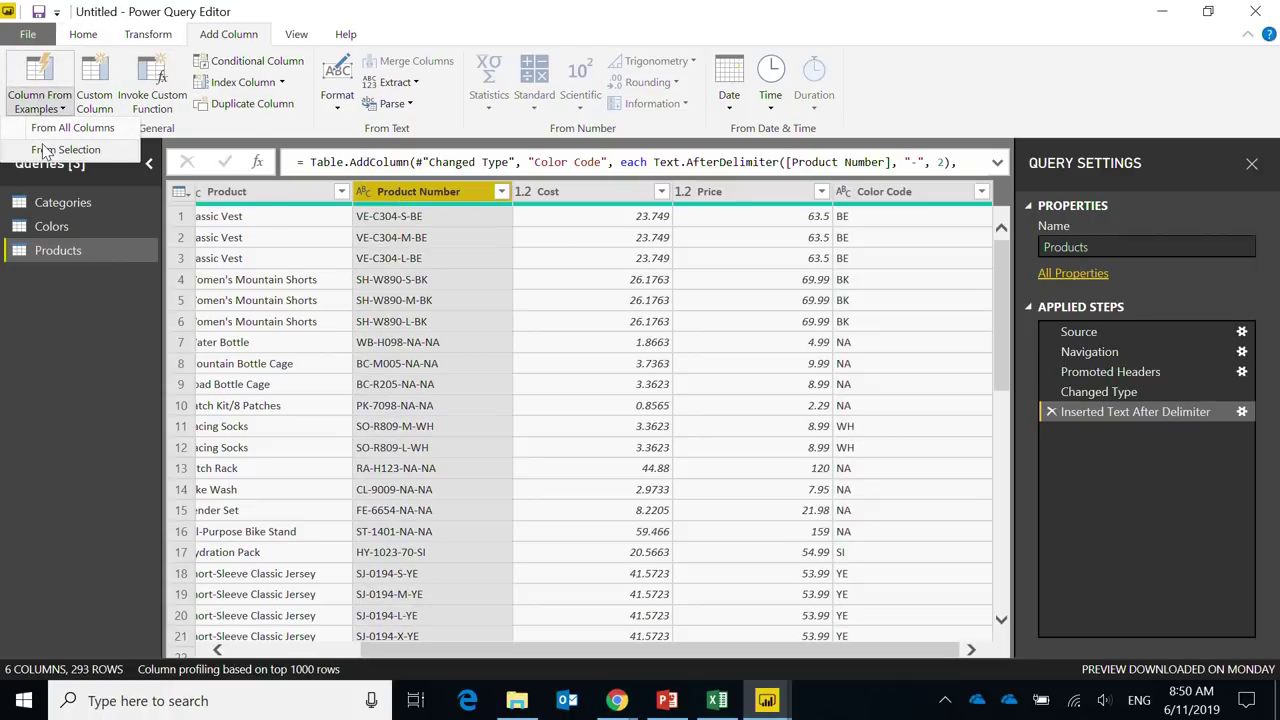
left_click(58, 152)
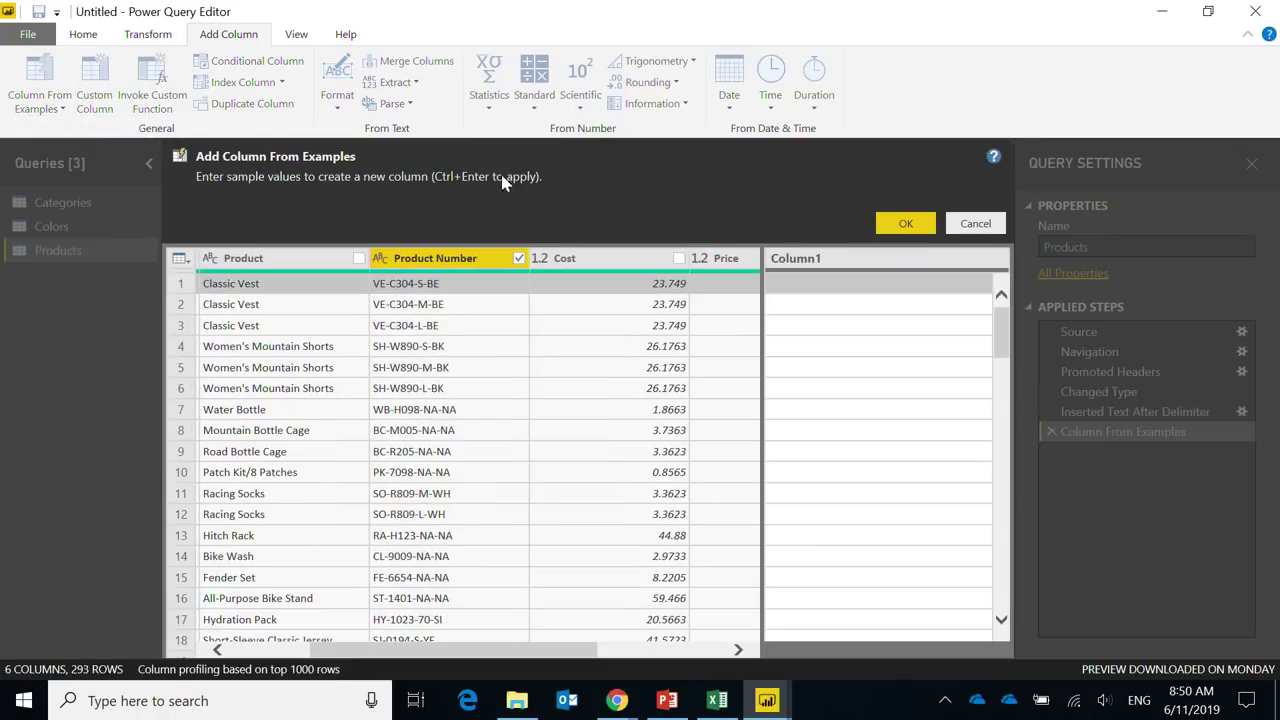
double_click(834, 262)
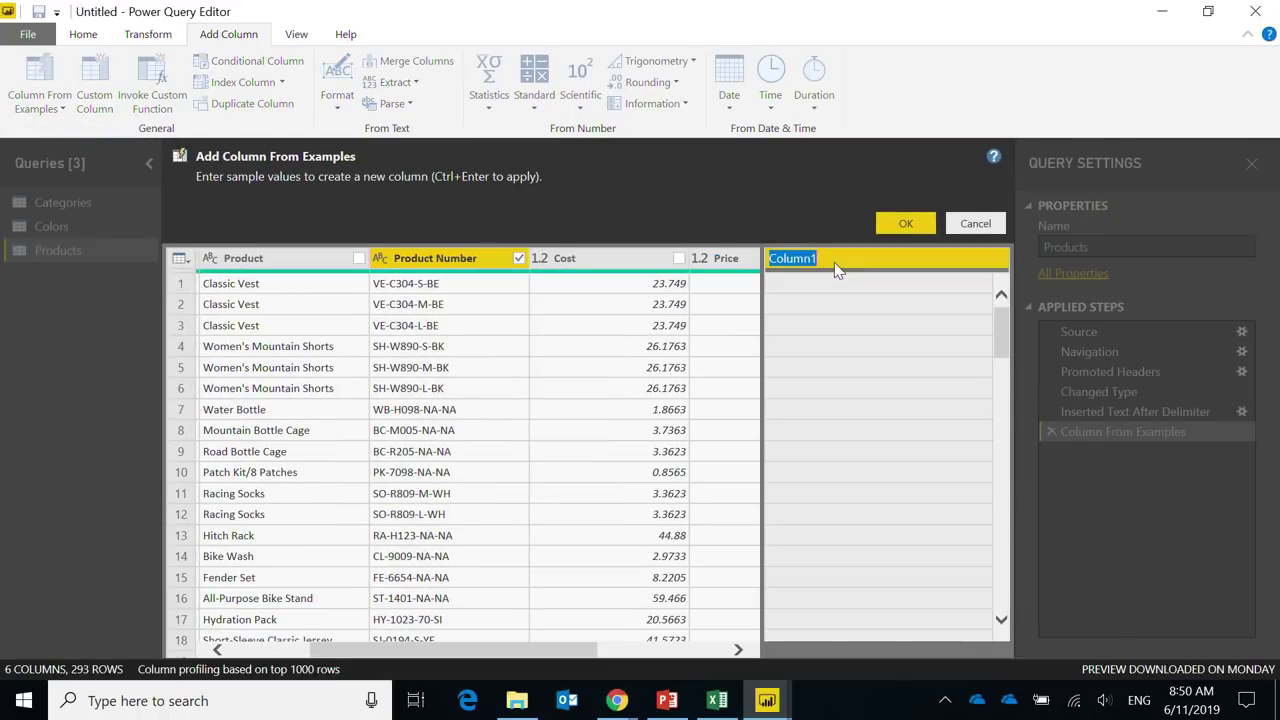
type("Category Code")
key("Return")
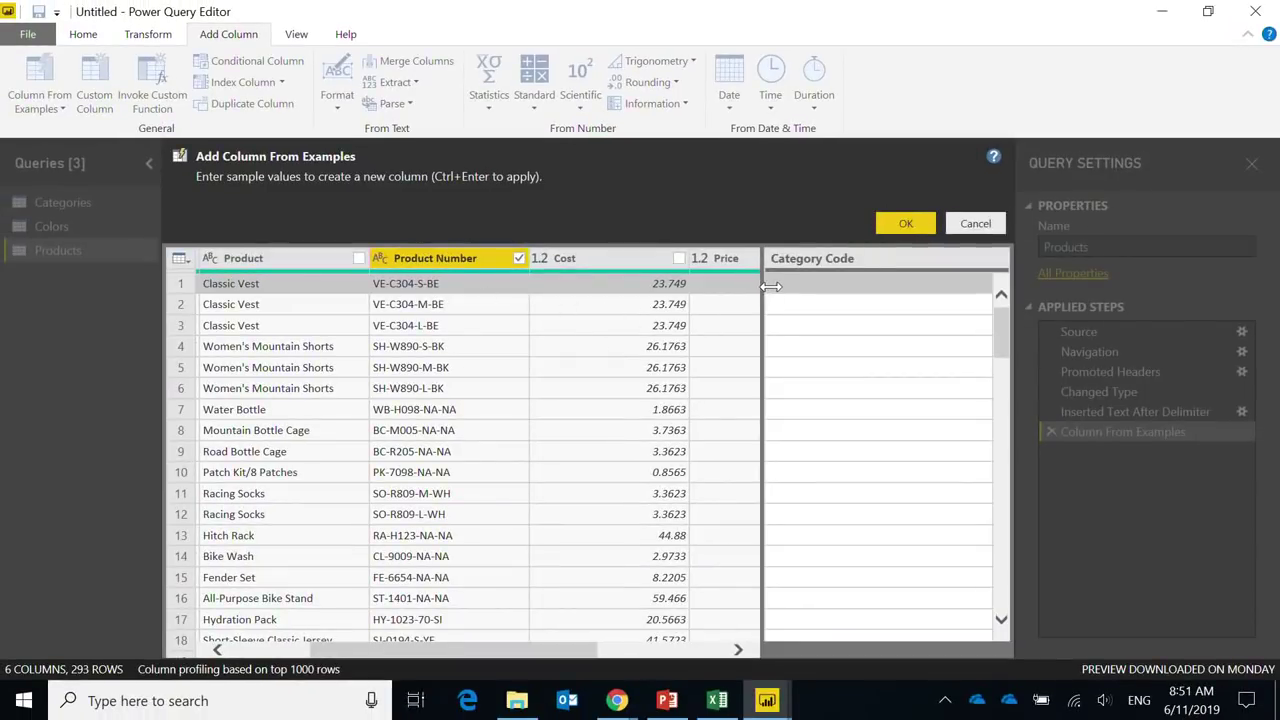
Step: Enter VE as the first row's category code example, check the suggested values and add the column to Products
left_click(789, 288)
type("V")
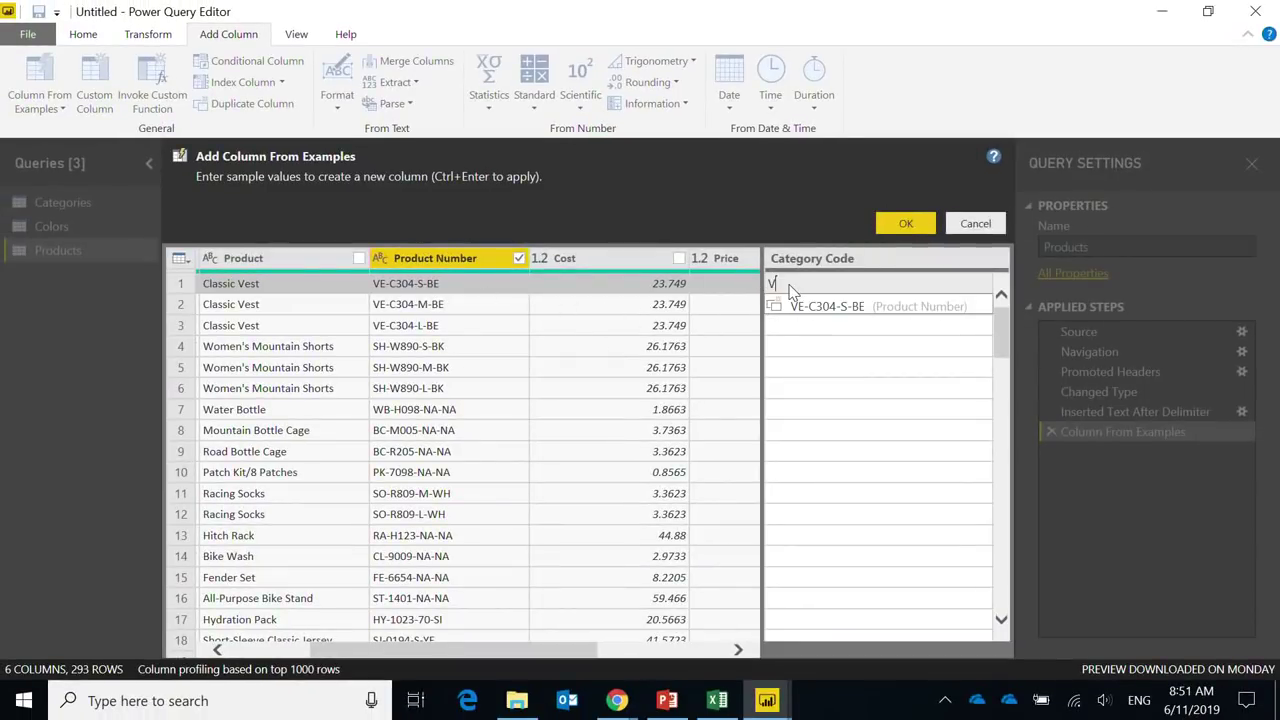
type("E")
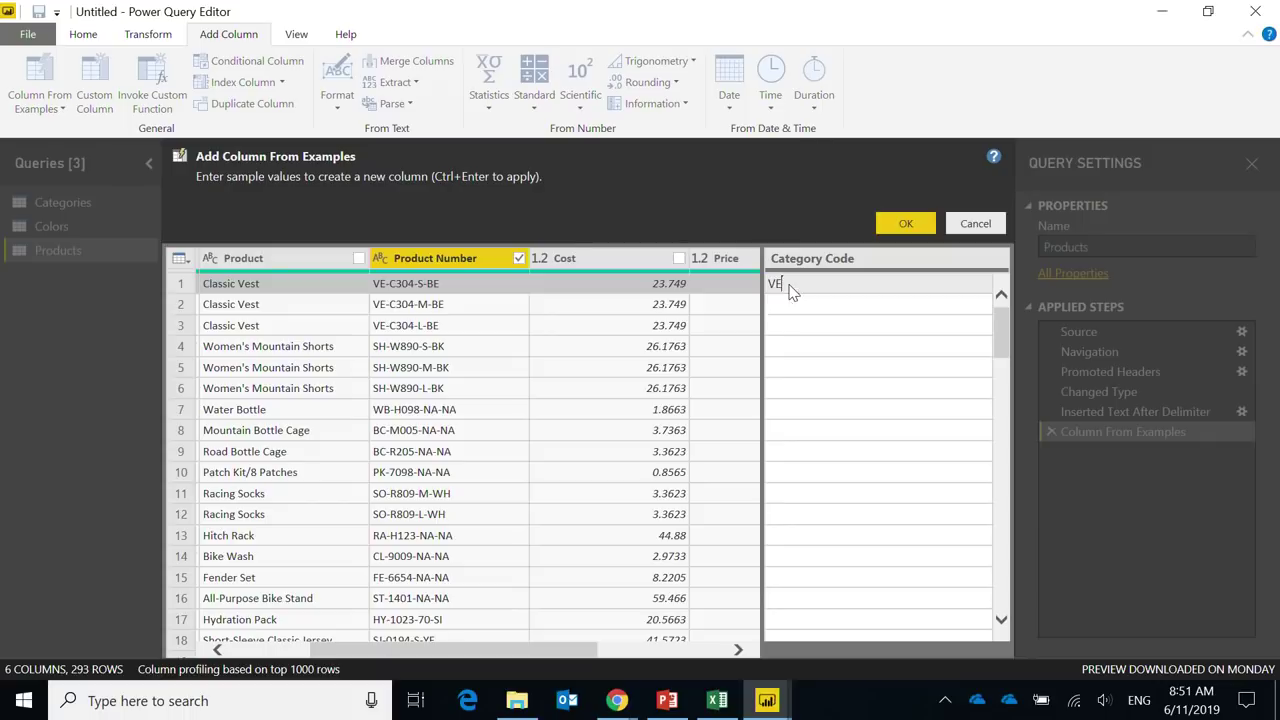
key("Return")
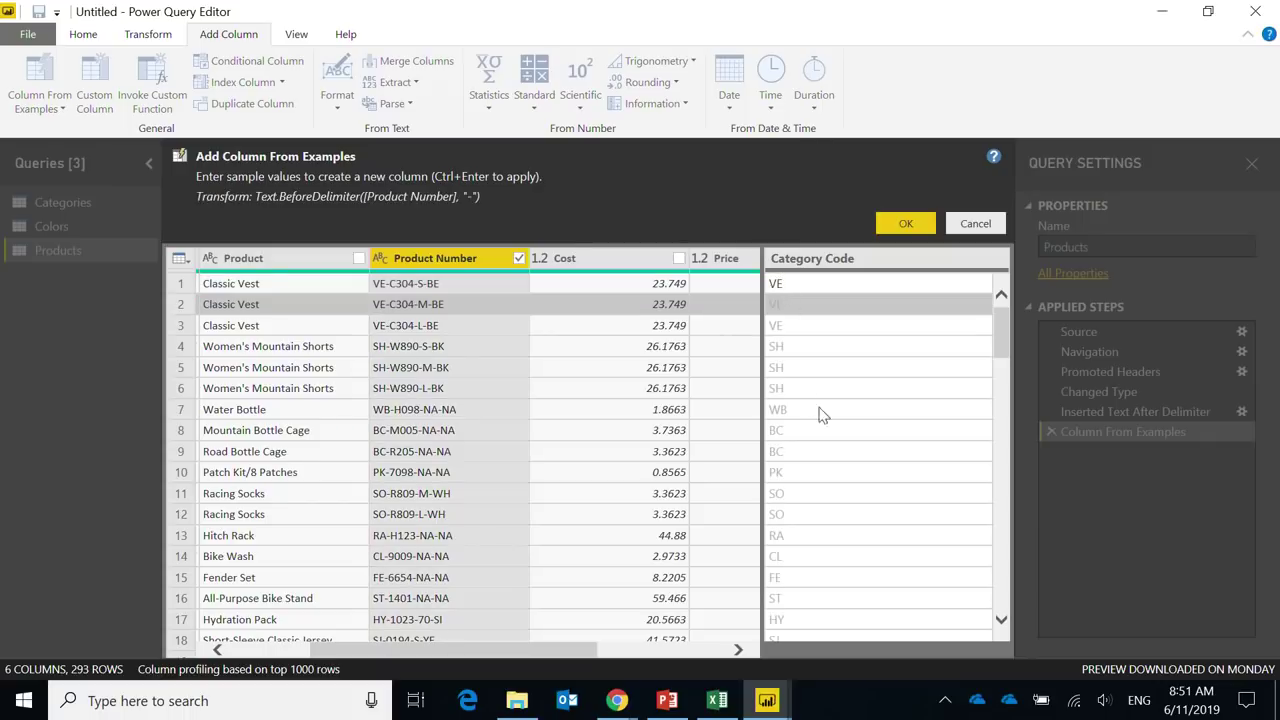
scroll(814, 418, "down", 2)
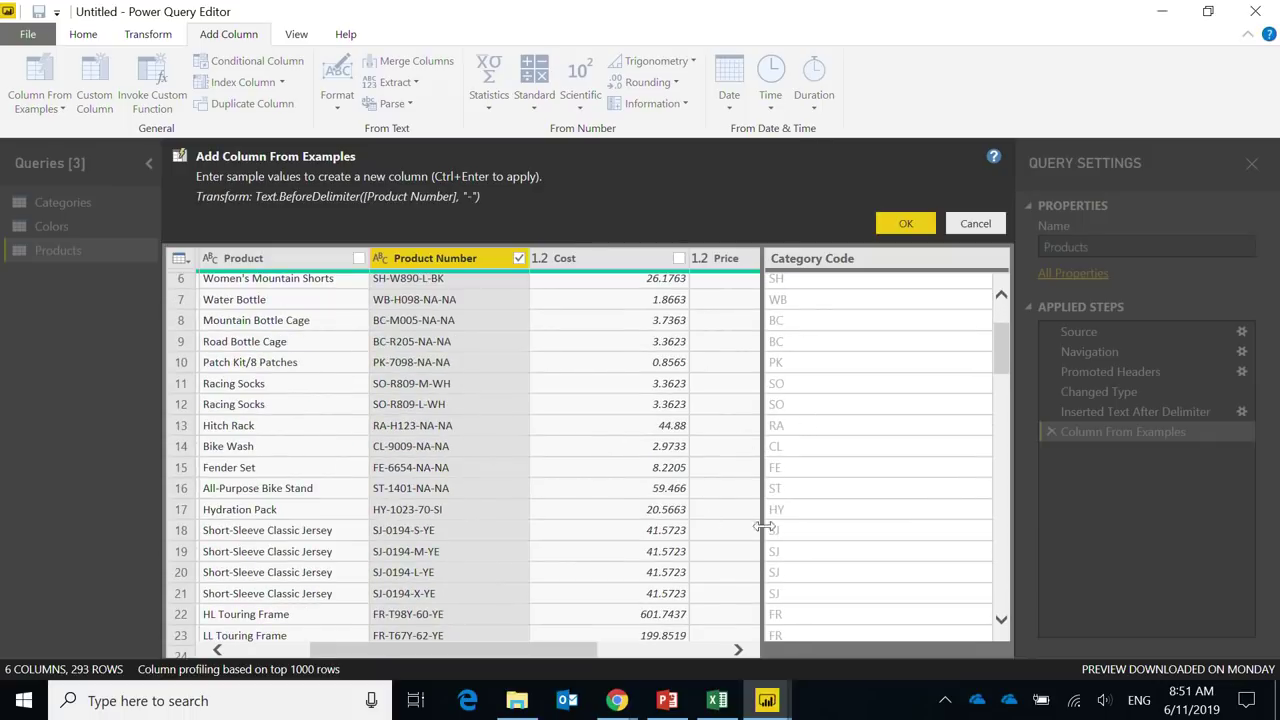
left_click(903, 223)
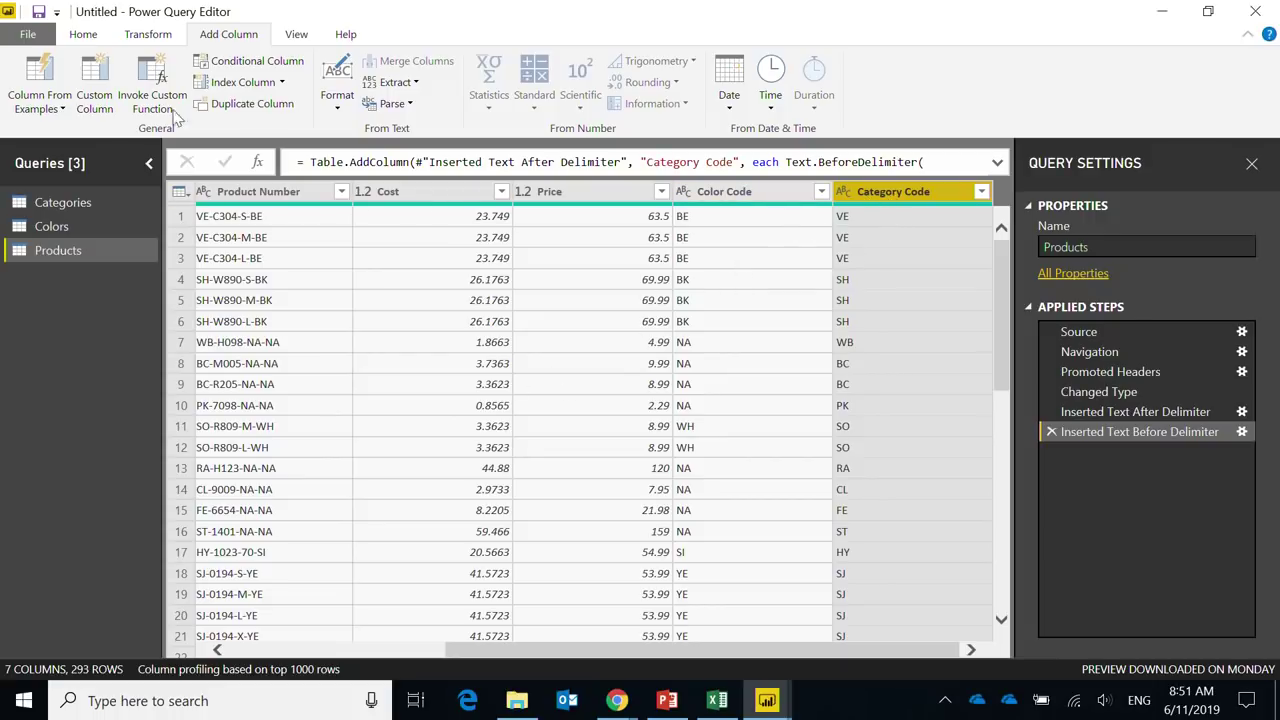
Step: Merge the Colors query into Products with a Left Outer join, matching on Color Code in both tables
left_click(92, 38)
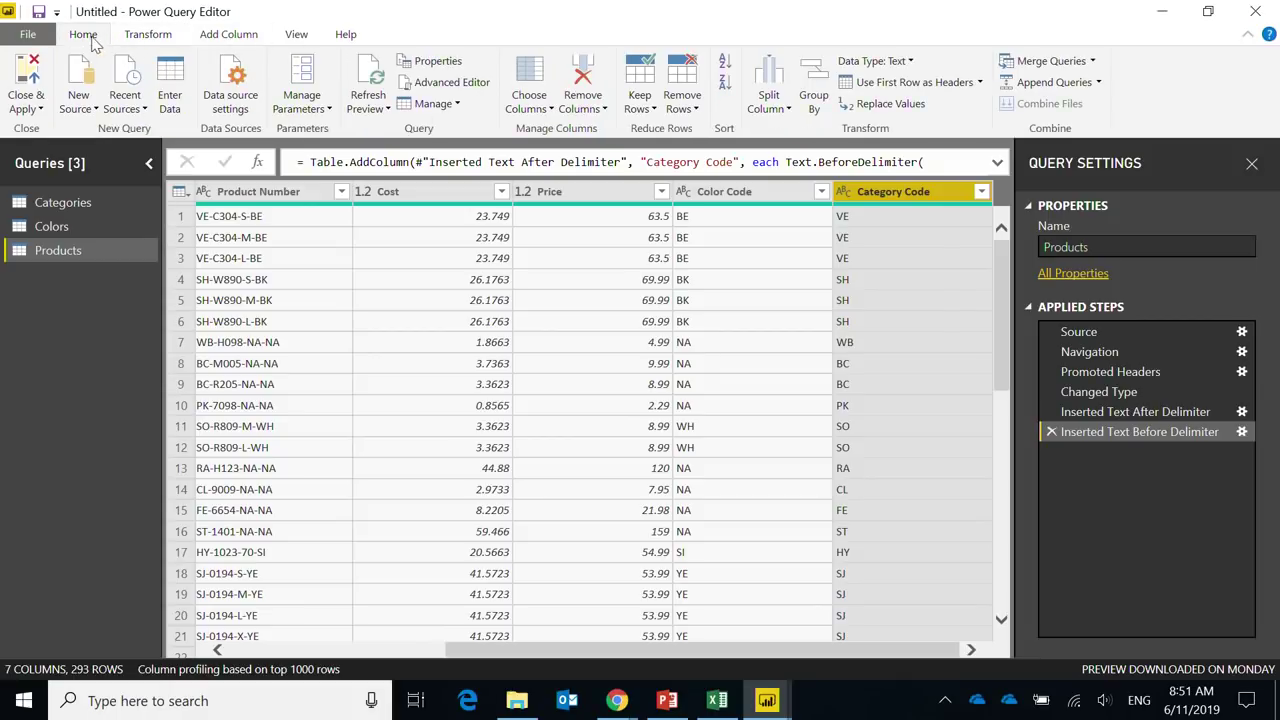
left_click(1044, 62)
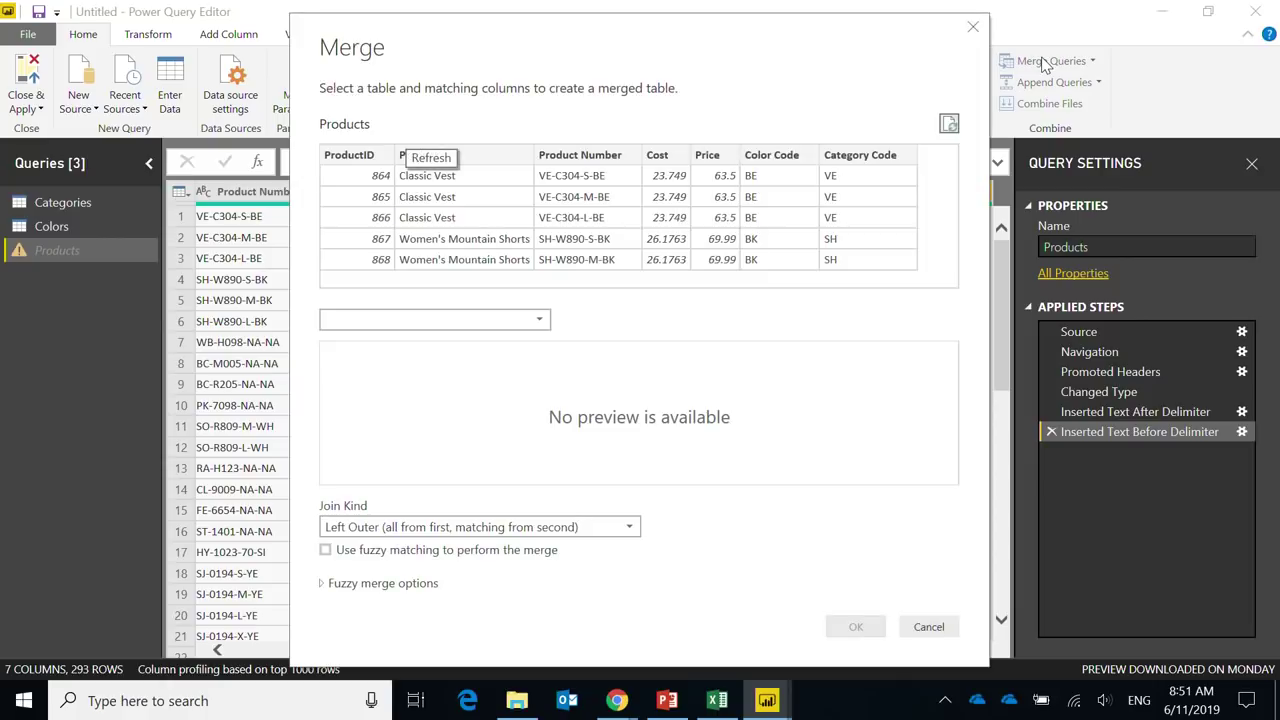
left_click(516, 322)
left_click(449, 362)
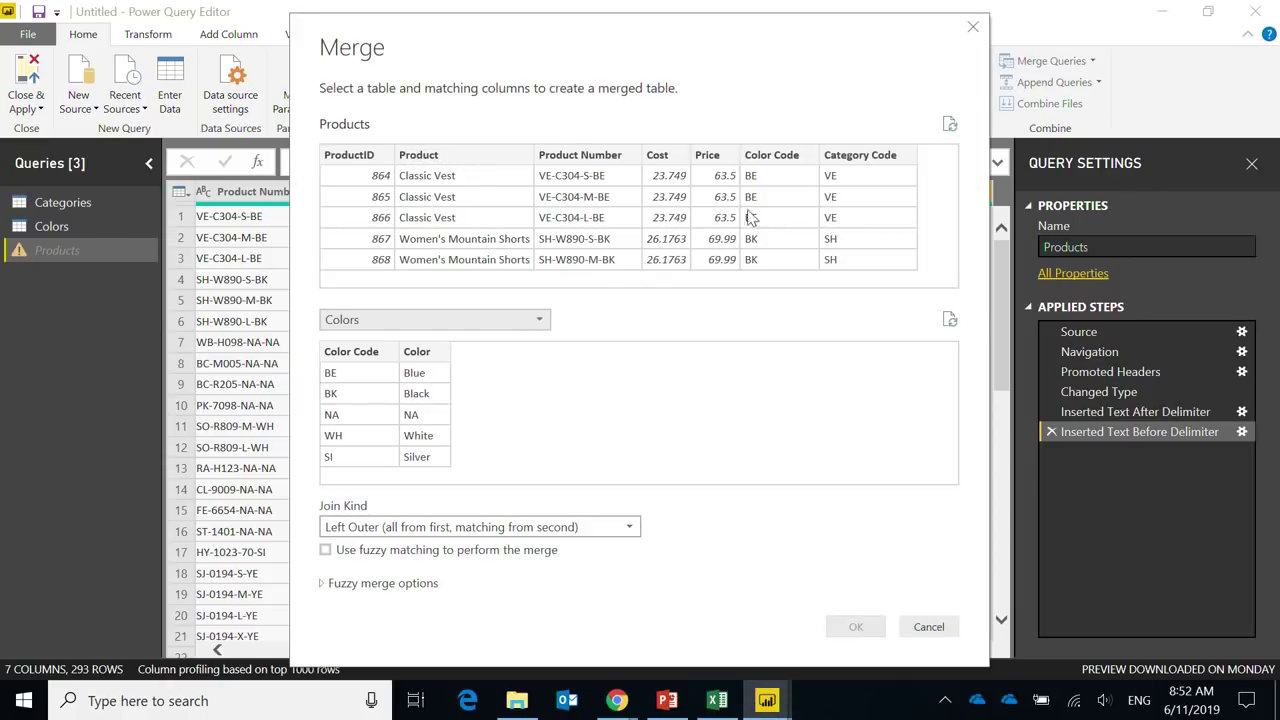
left_click(772, 158)
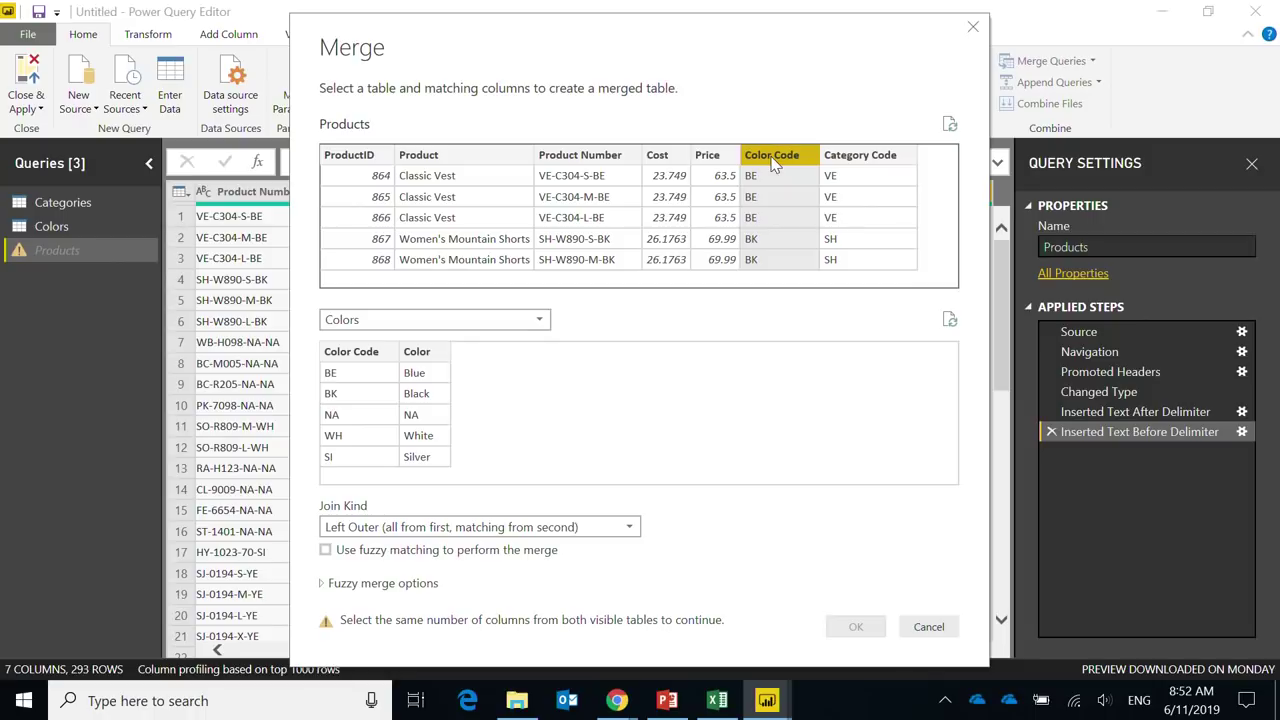
left_click(358, 353)
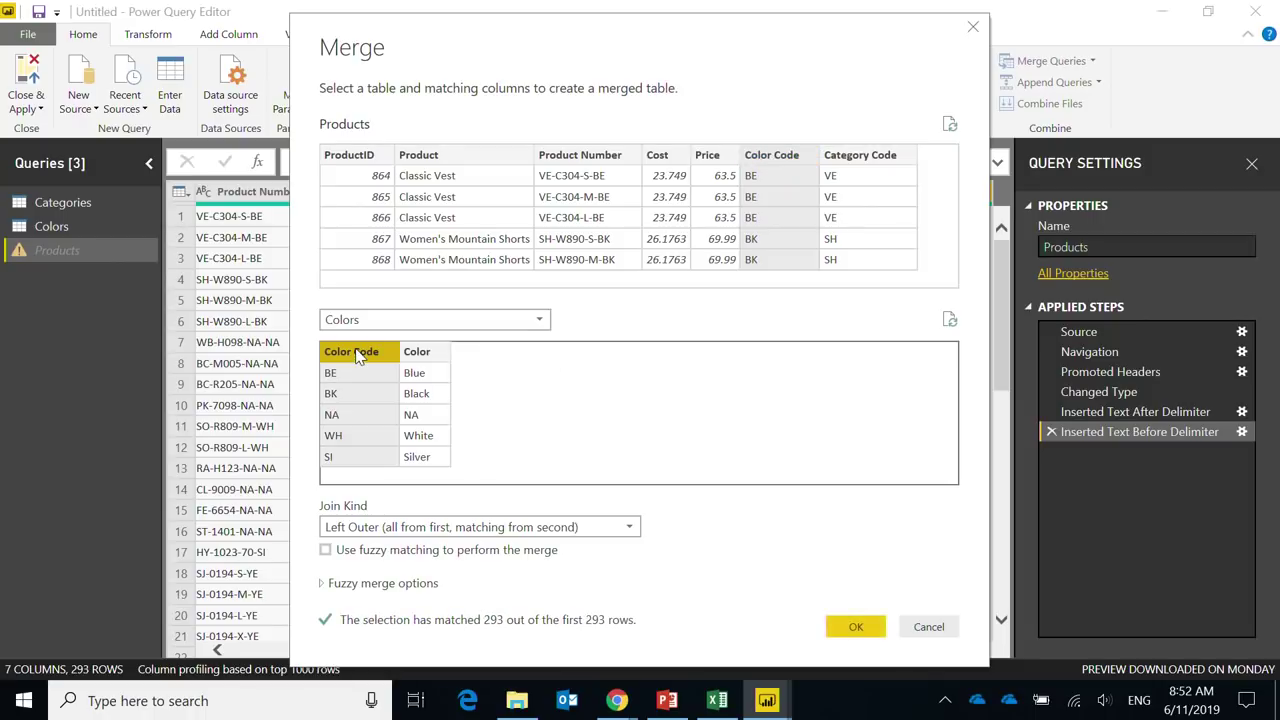
left_click(850, 627)
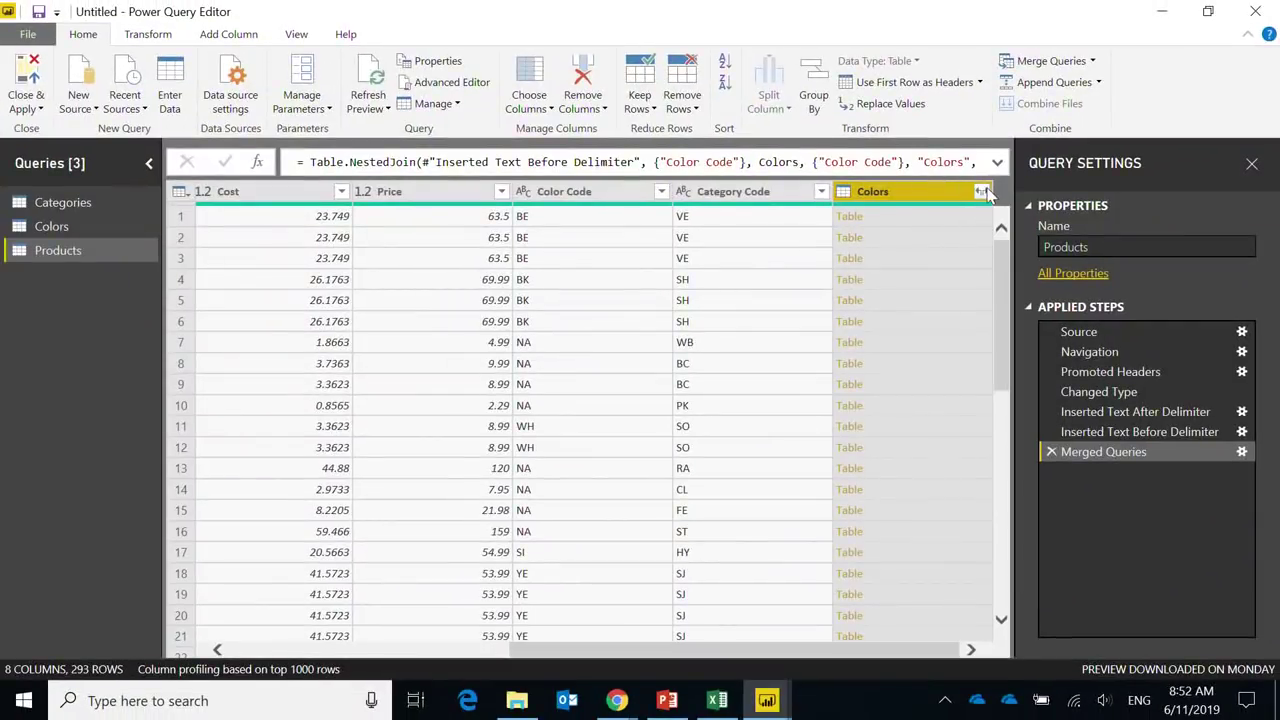
Step: Expand the merged Colors column in Products to only the Color field, without using the original column name as prefix
left_click(1059, 111)
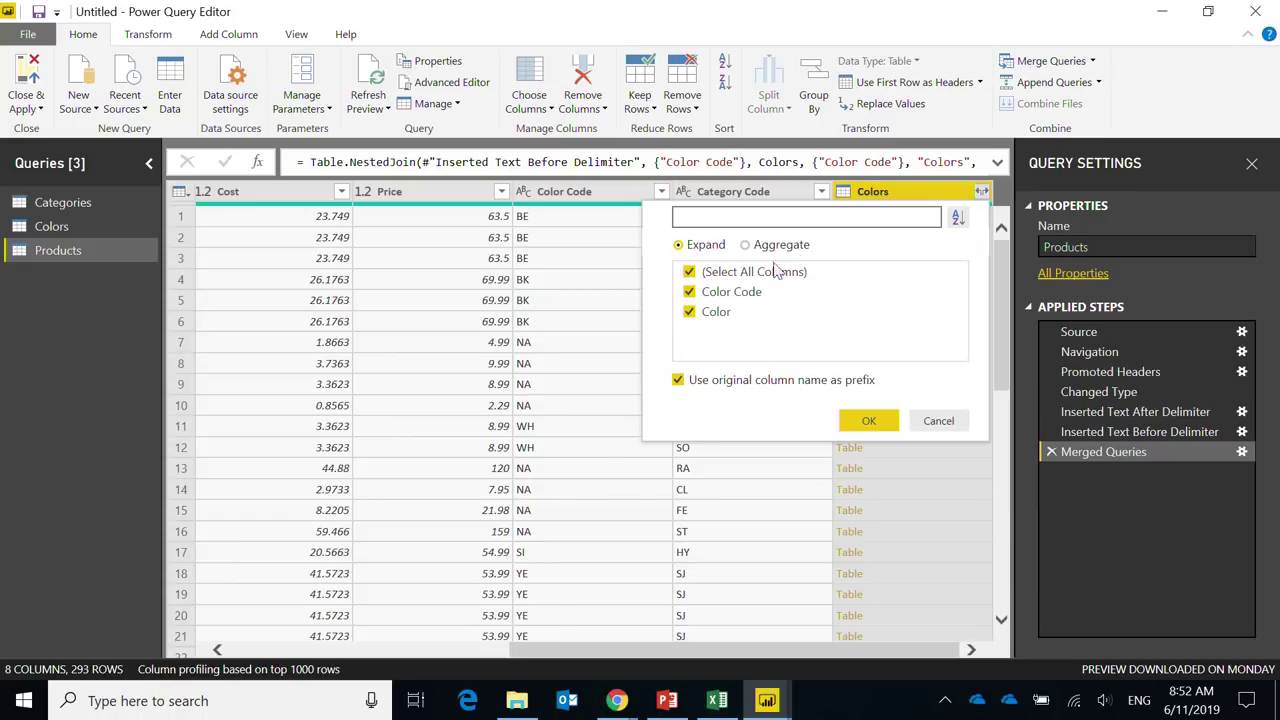
left_click(684, 380)
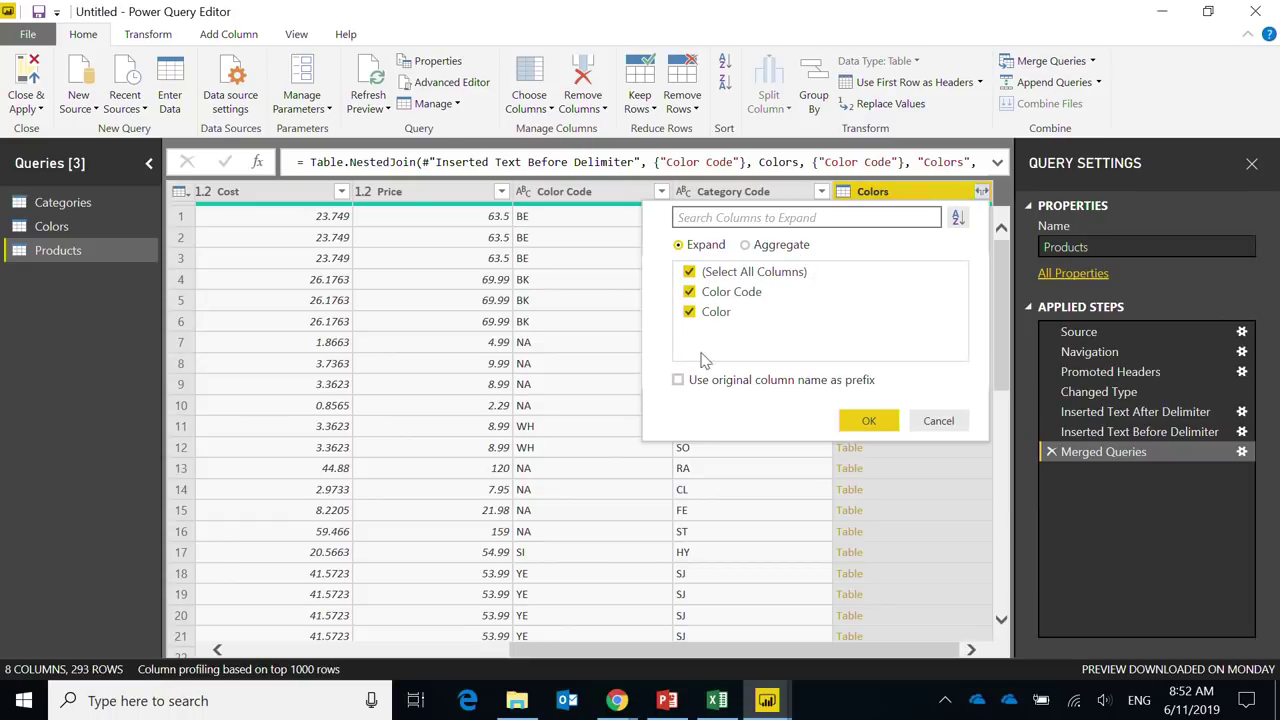
left_click(706, 298)
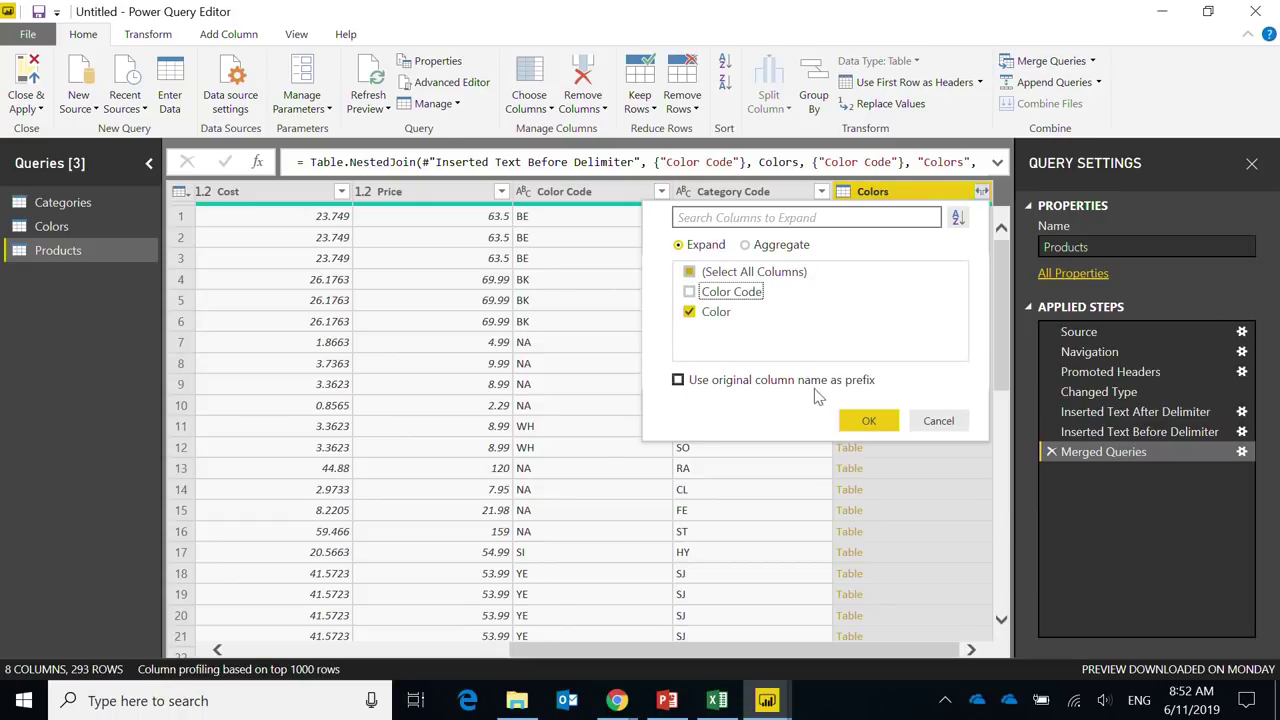
left_click(866, 421)
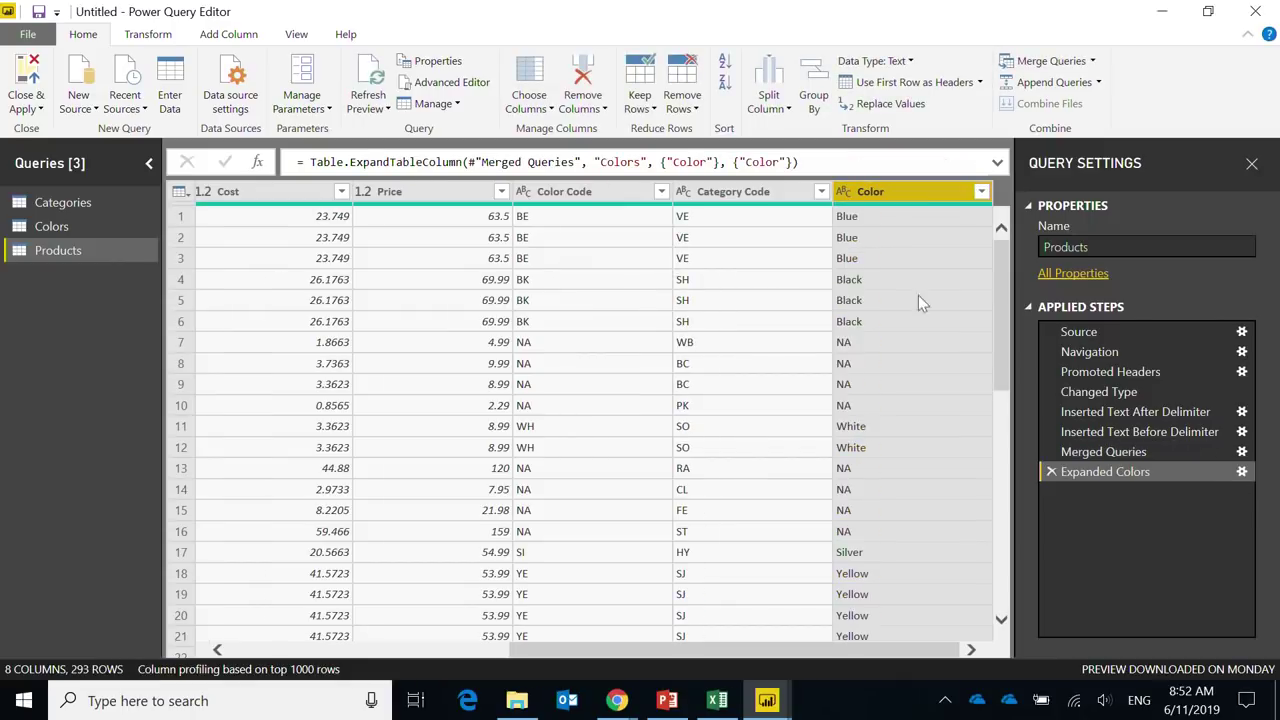
left_click(880, 216)
left_click(880, 280)
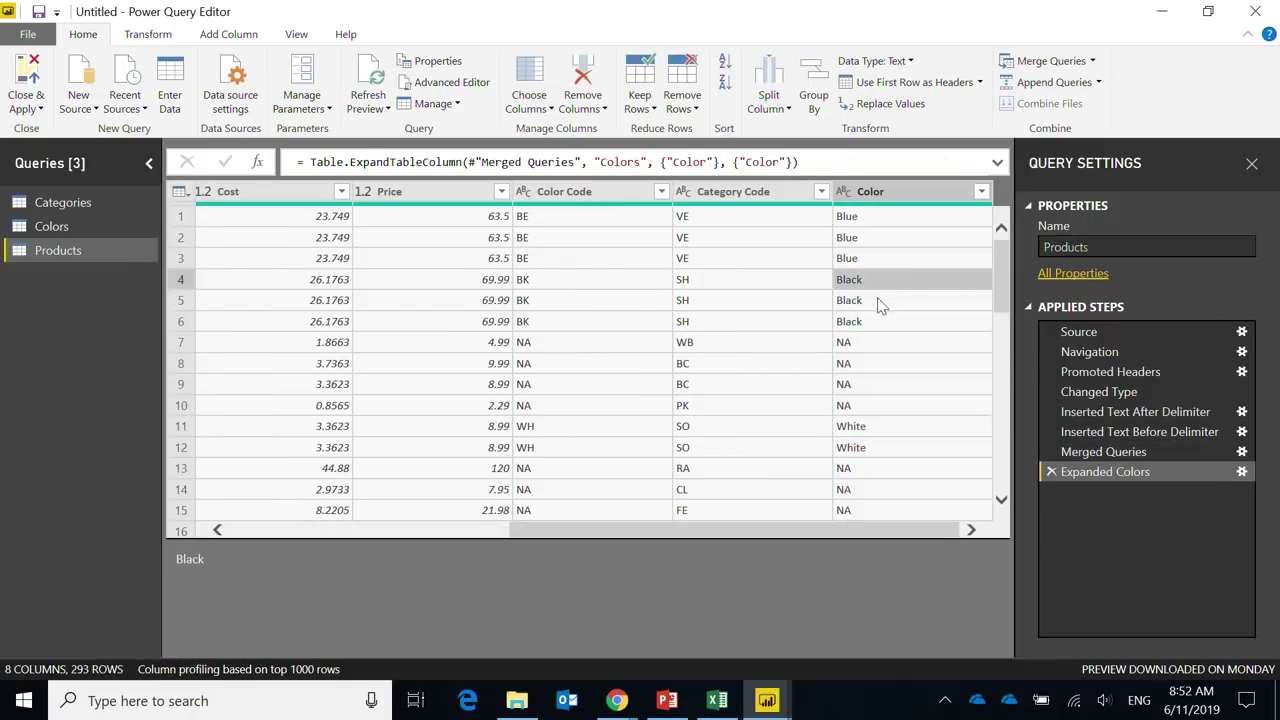
Step: Remove the Color Code column from the Products query
left_click(547, 199)
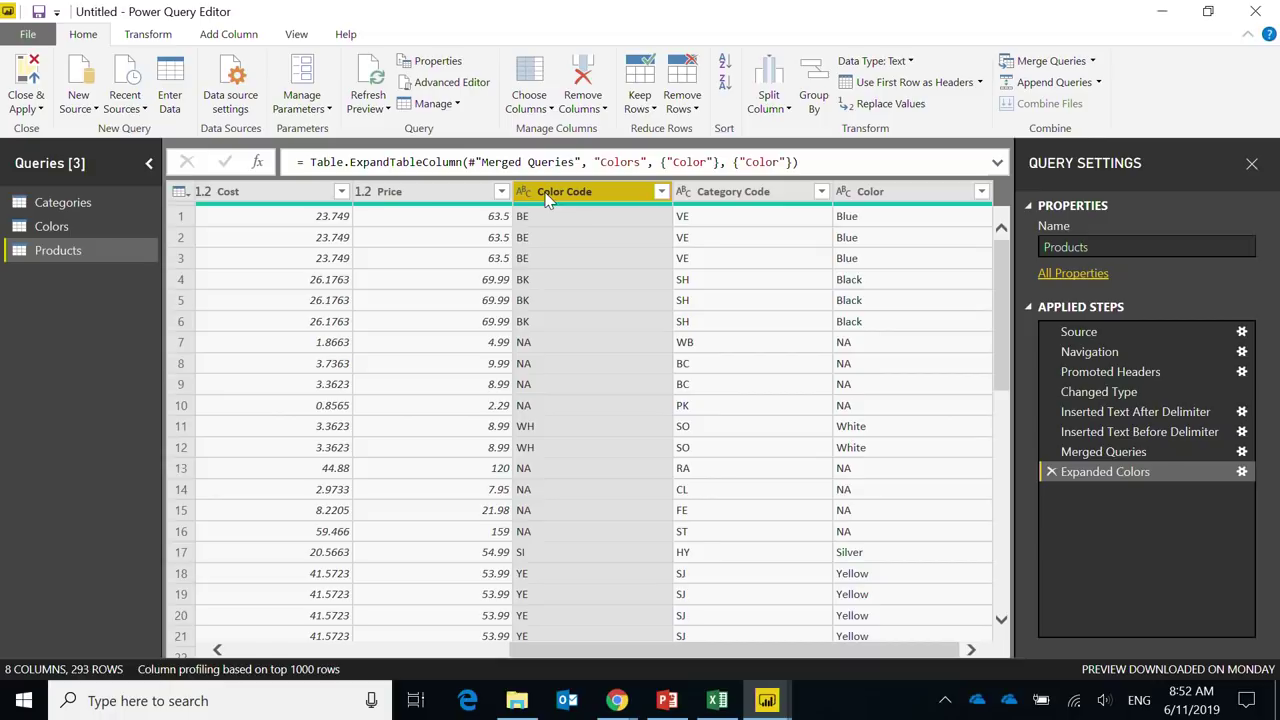
right_click(547, 199)
left_click(576, 232)
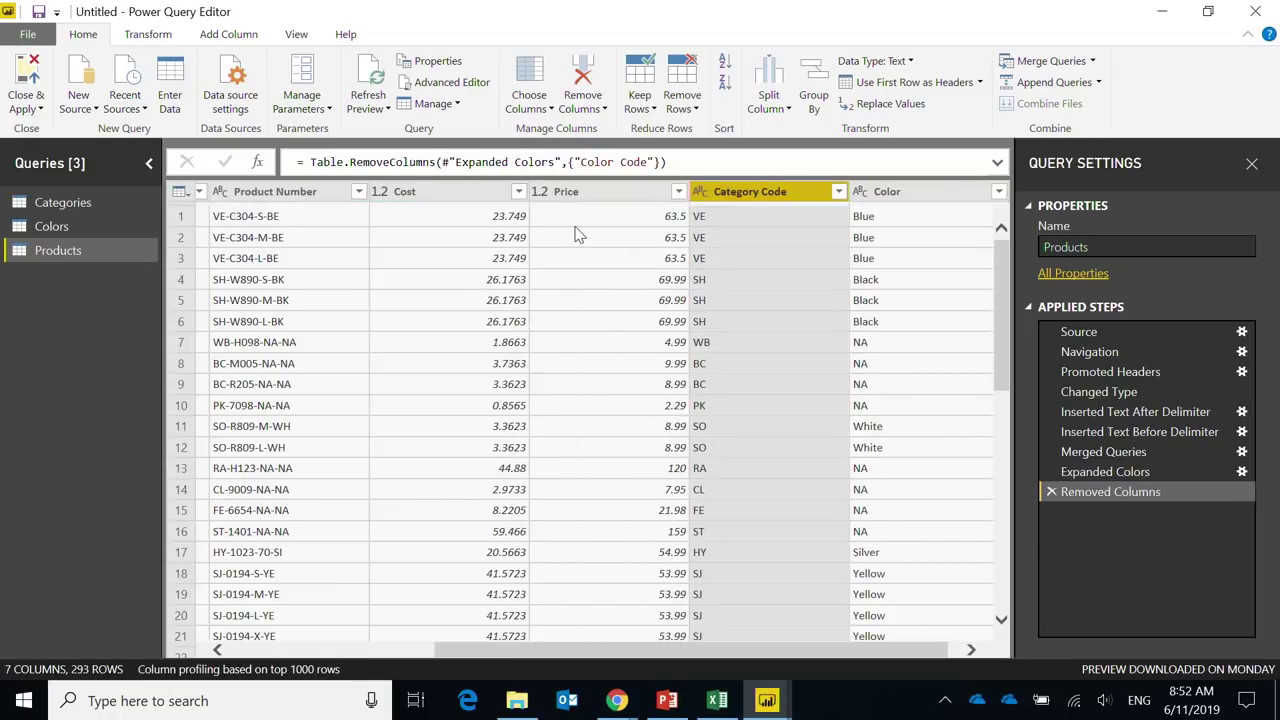
left_click(929, 198)
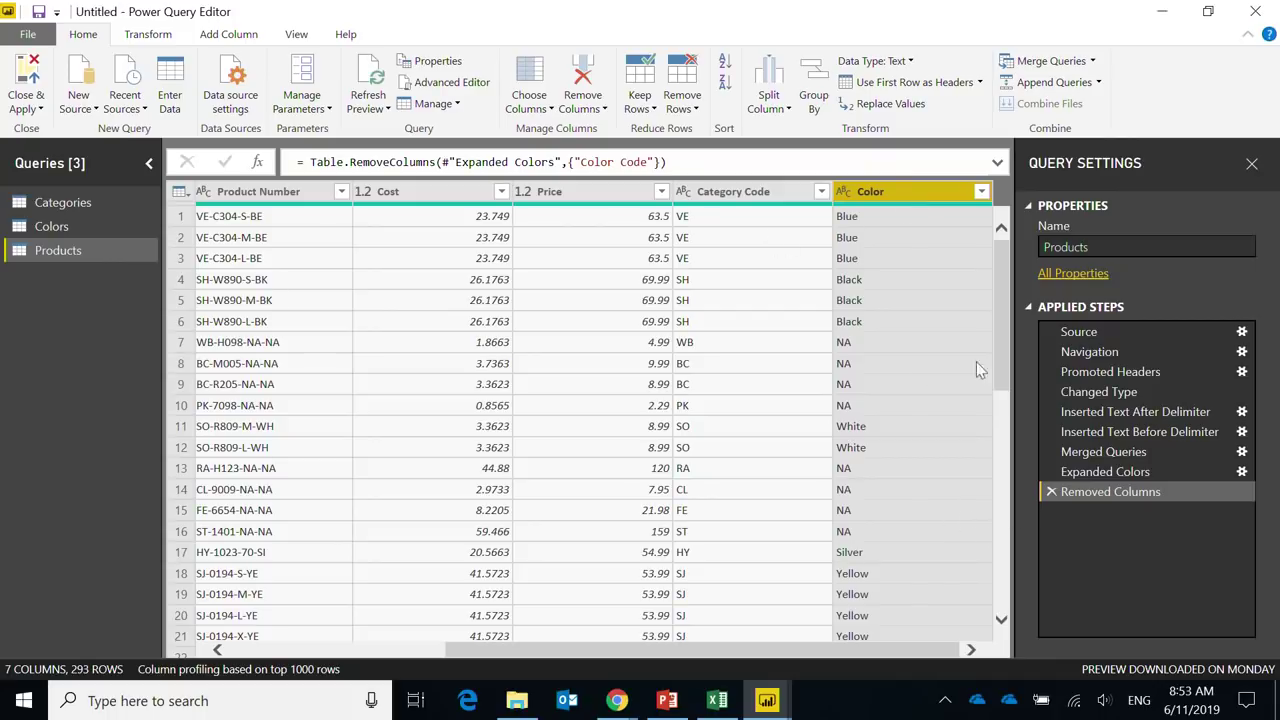
Step: Delete the Removed Columns, Expanded Colors and Merged Queries steps from the Products query
left_click(1046, 493)
left_click(1048, 471)
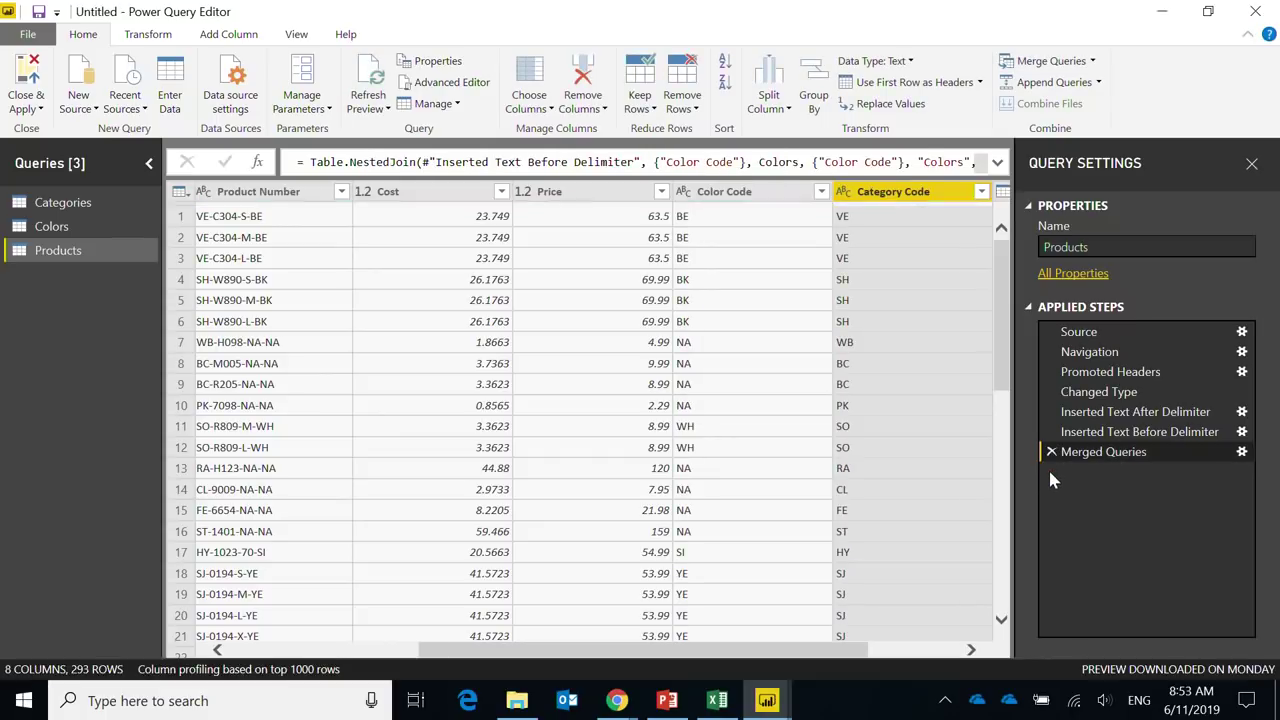
left_click(1050, 452)
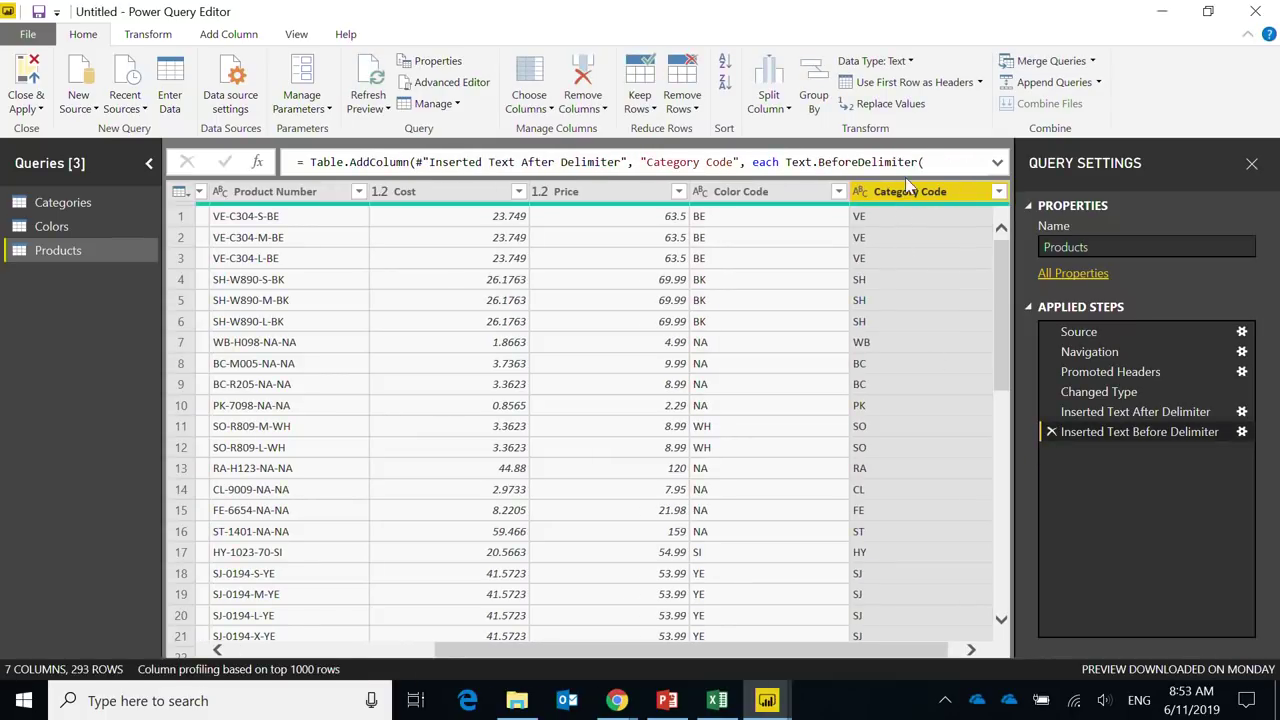
Step: Close and apply the queries, and move the Colors table above Products, level with Categories, in the relationship diagram
left_click(60, 230)
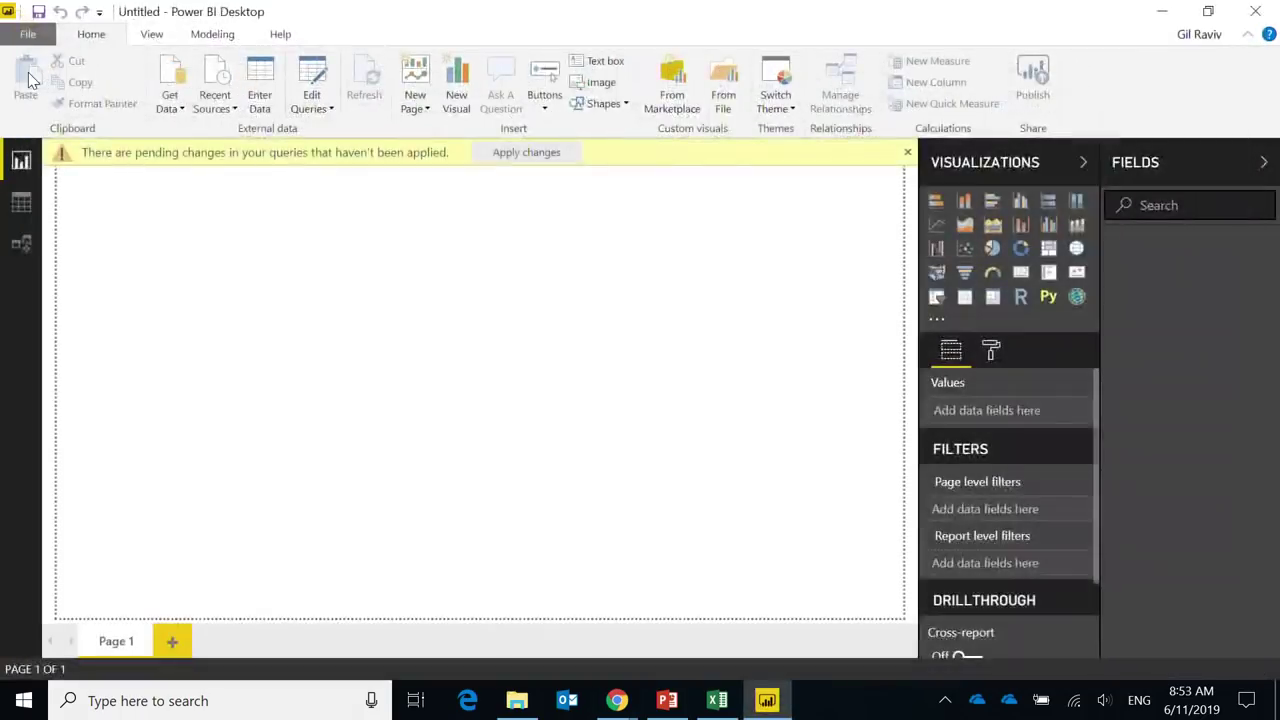
left_click(30, 80)
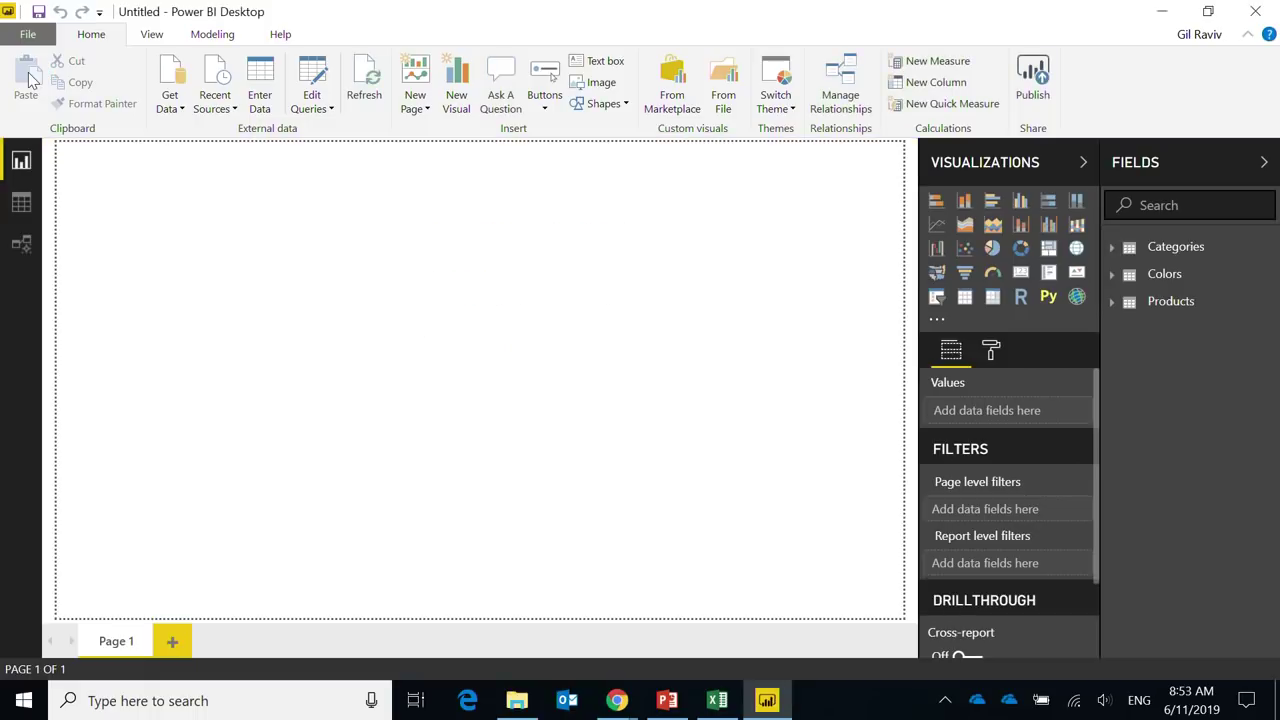
left_click(21, 245)
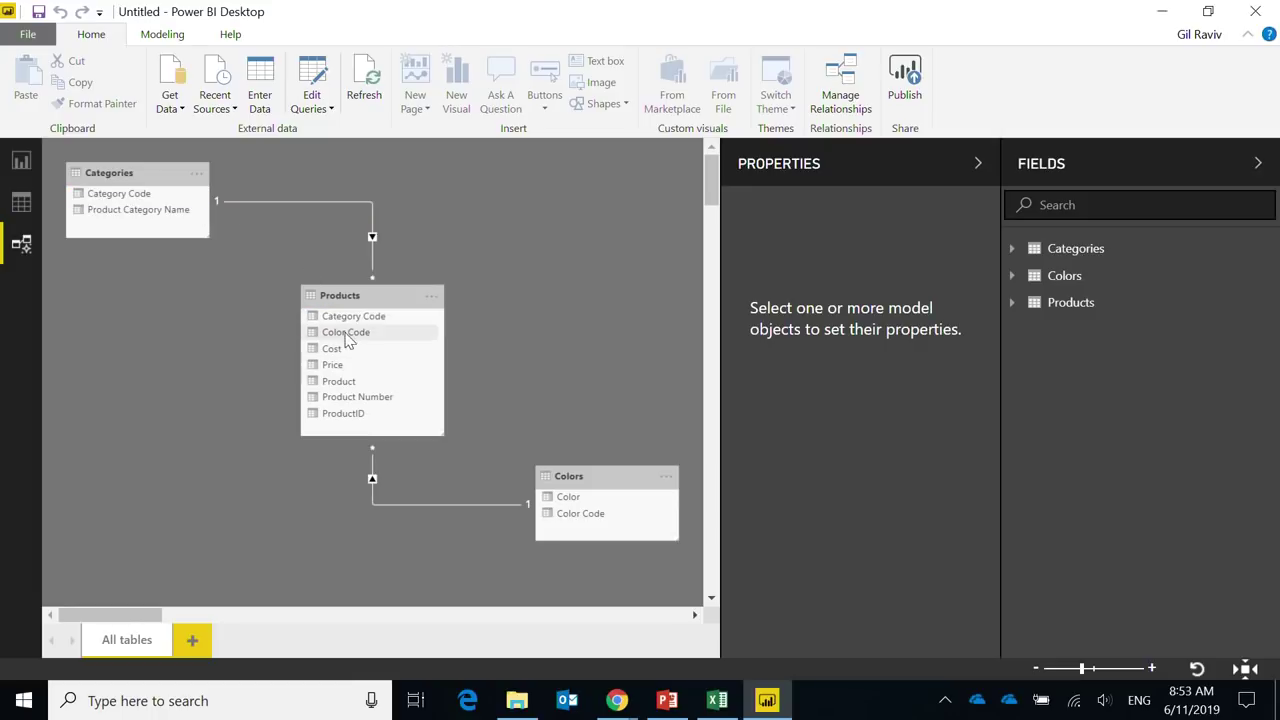
left_click_drag(597, 484, 600, 189)
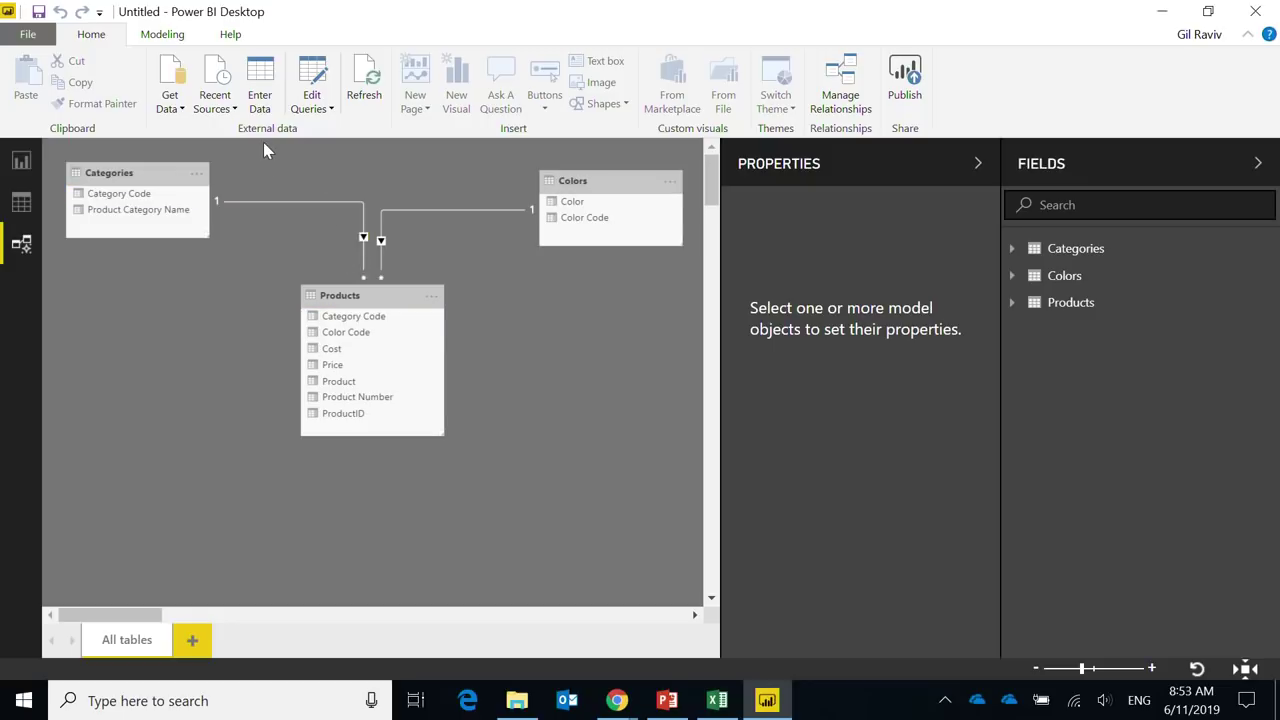
Step: Create a table visual on the report page with Color from the Colors table and Price from the Products table
left_click(21, 162)
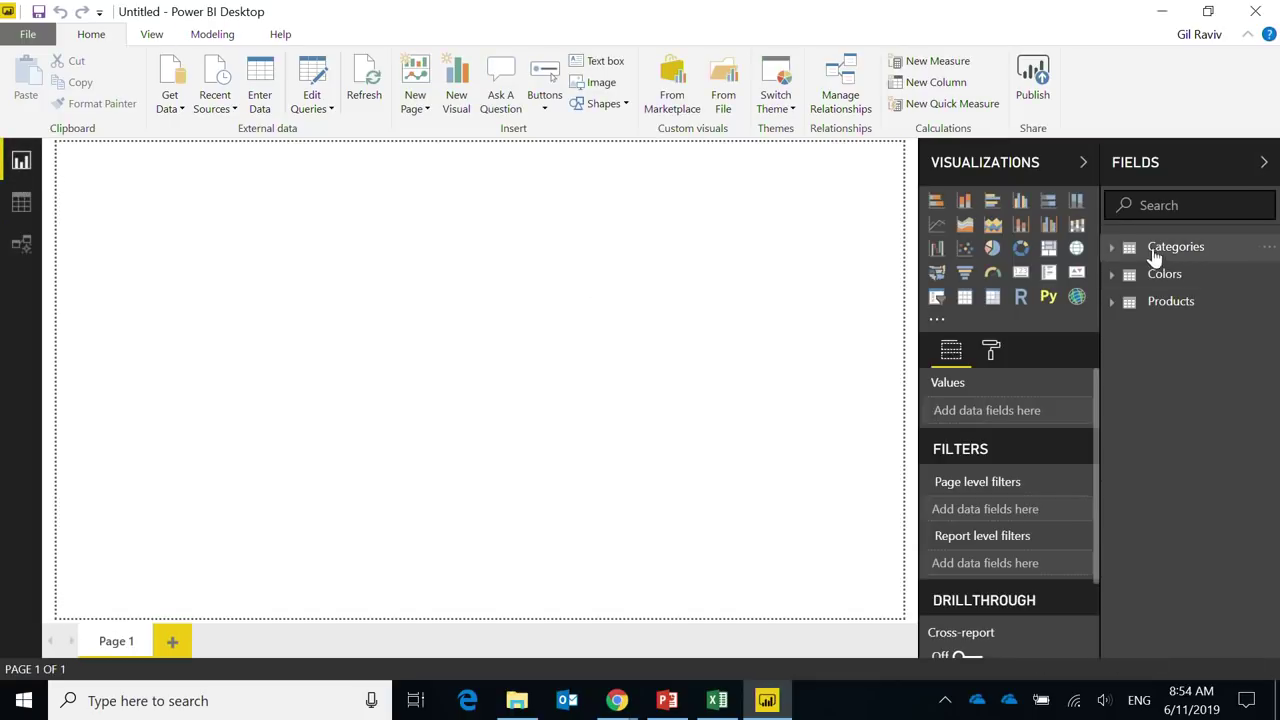
left_click(1112, 274)
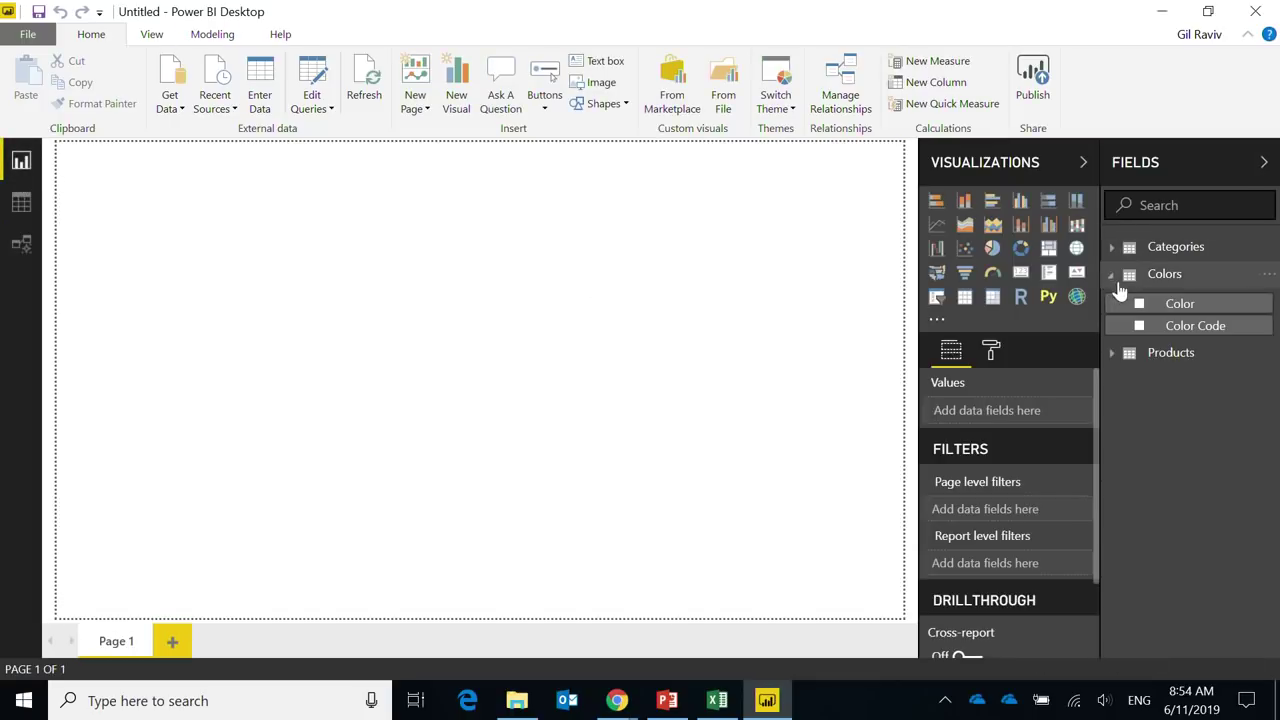
left_click(1140, 306)
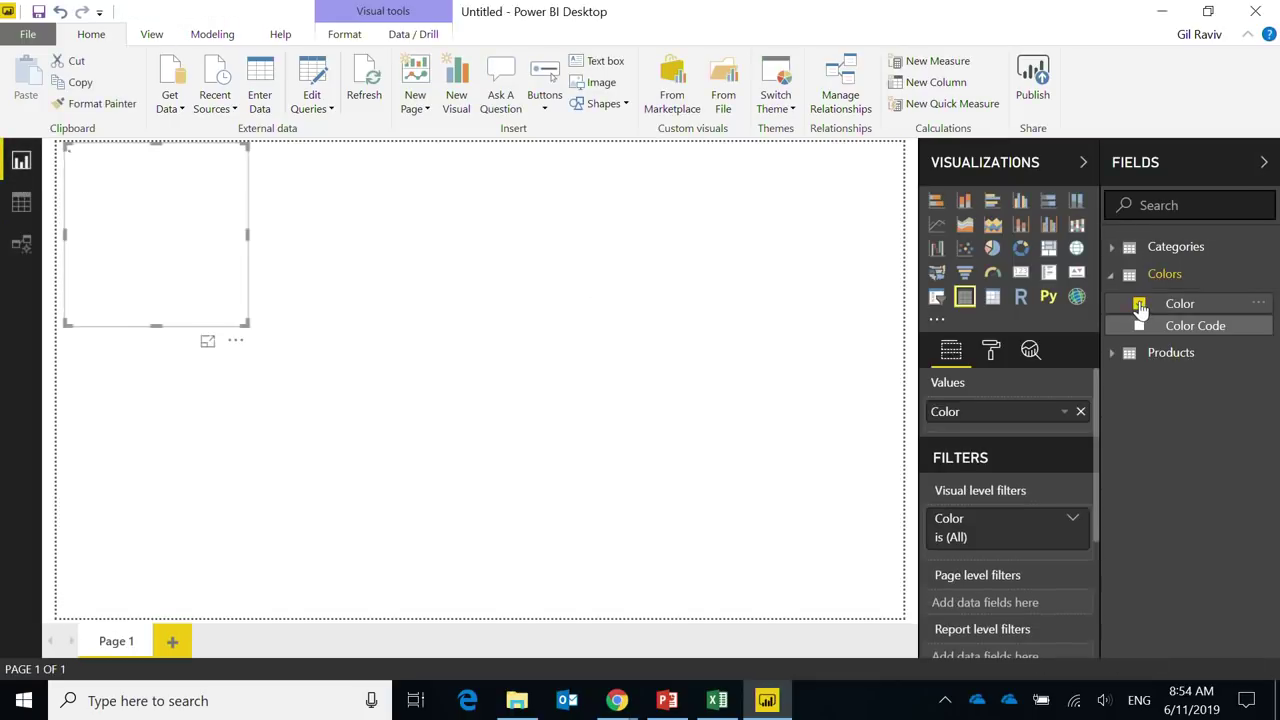
left_click(1112, 354)
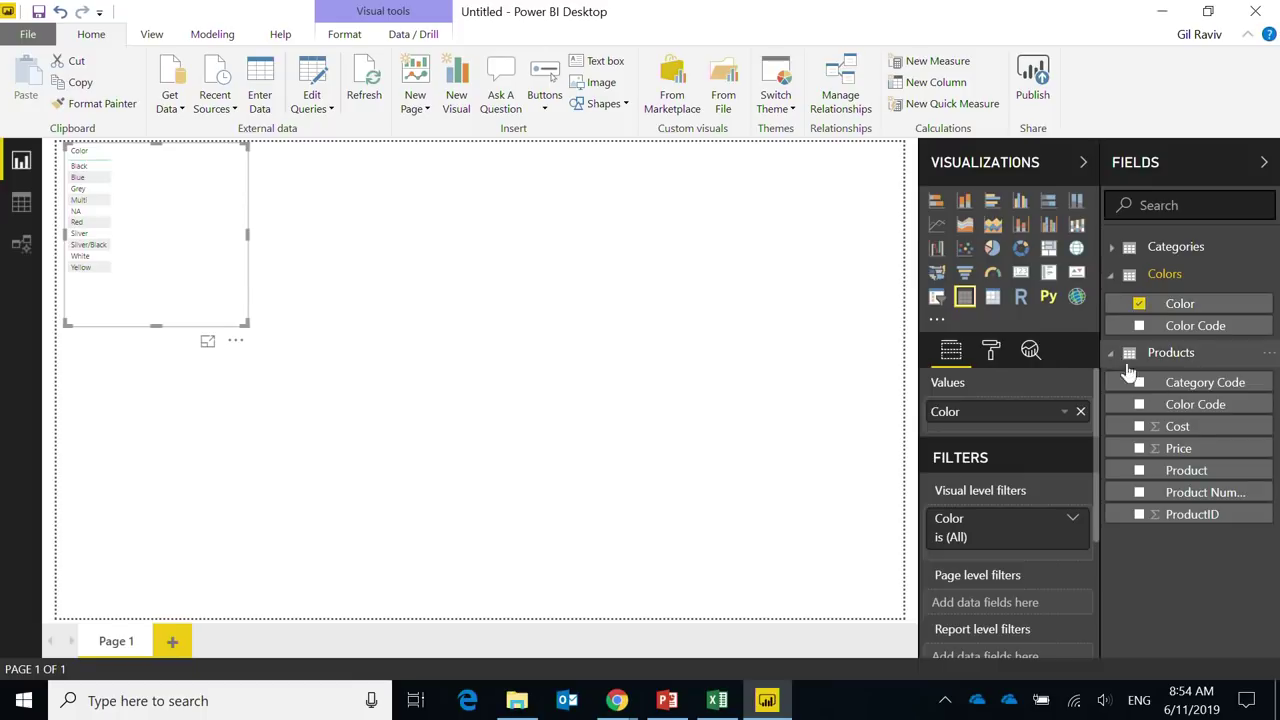
left_click(1139, 449)
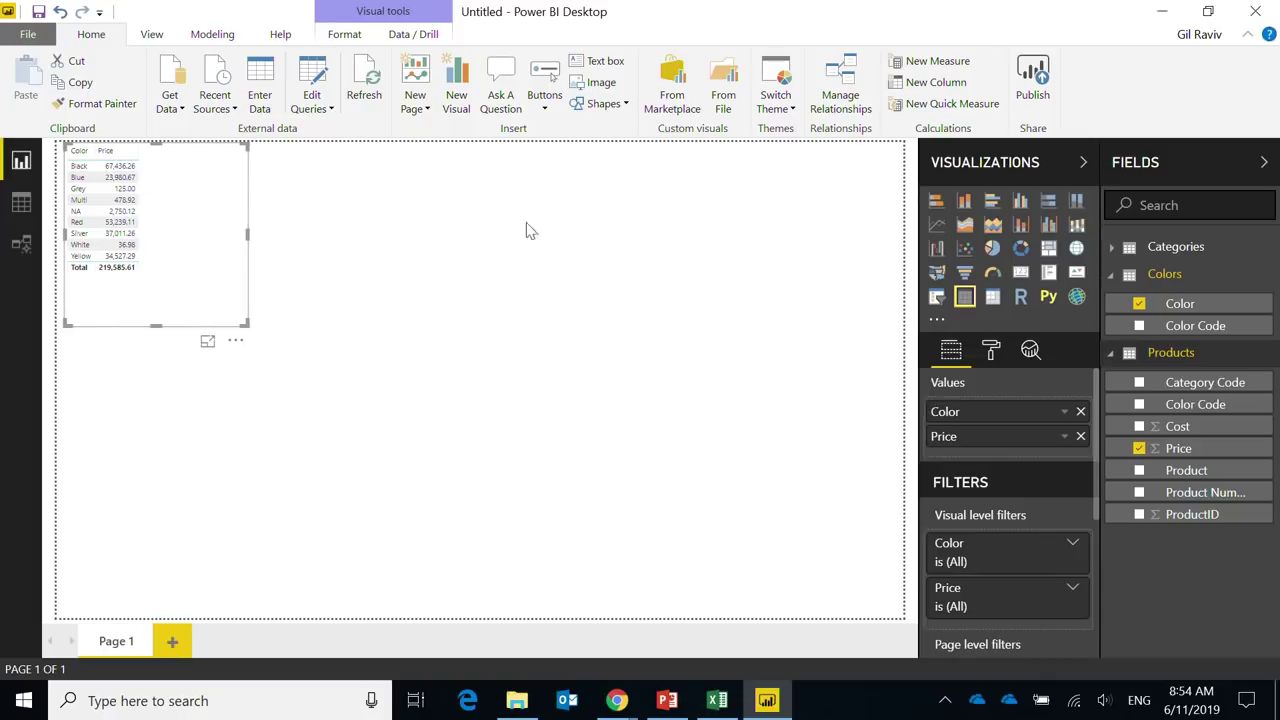
Step: Set the text size of the table visual's values to 15 and enlarge the visual to fit all rows
left_click(990, 350)
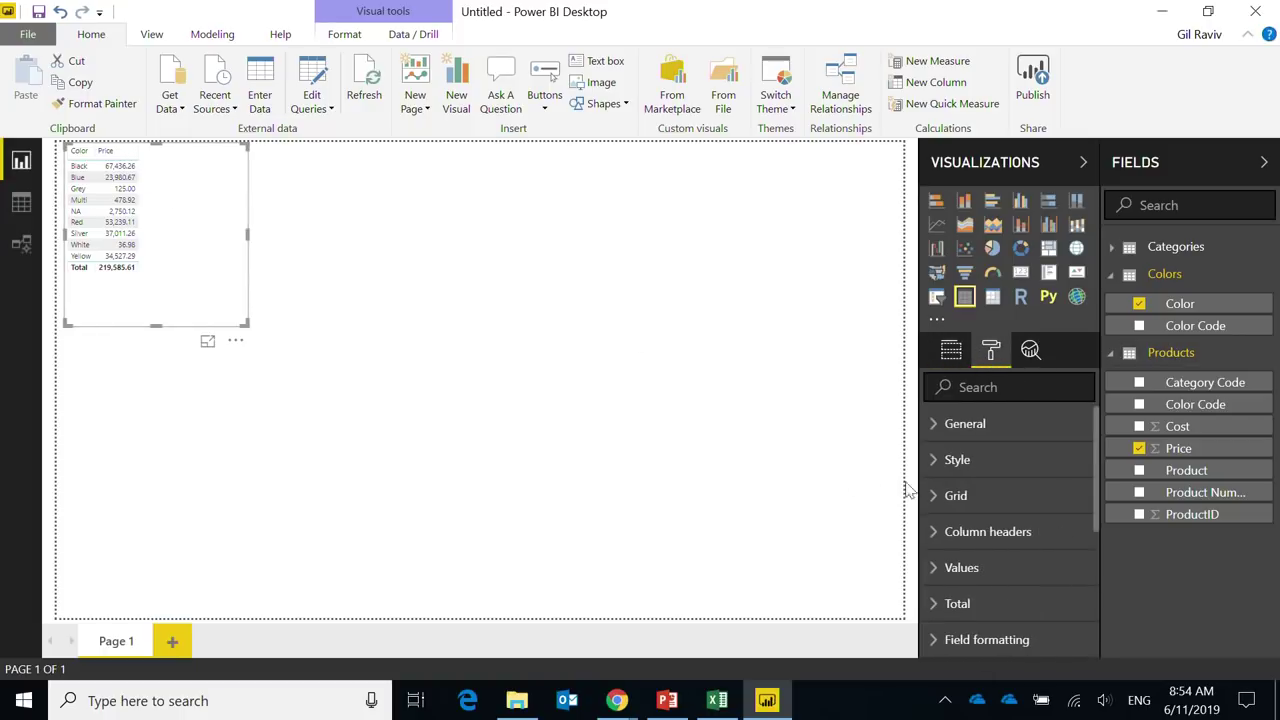
left_click(958, 565)
scroll(1003, 575, "down", 3)
scroll(1005, 580, "down", 3)
scroll(979, 546, "up", 2)
scroll(985, 570, "down", 3)
scroll(986, 628, "down", 1)
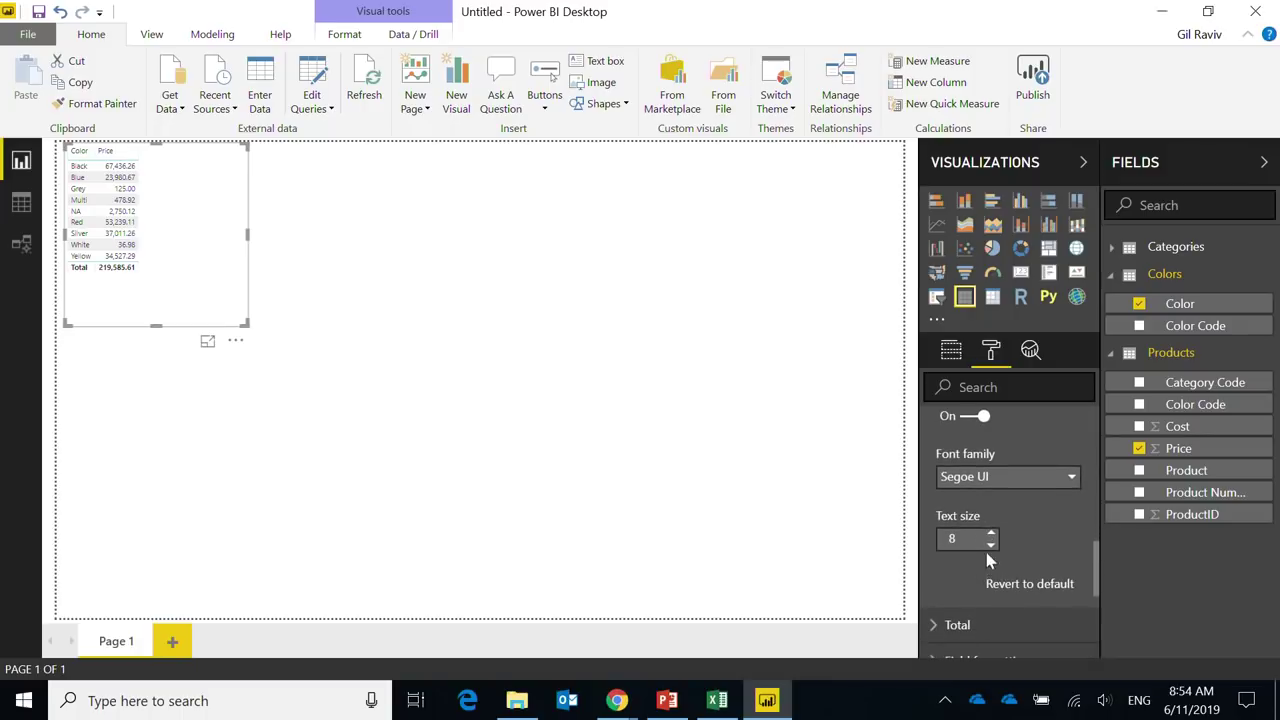
left_click(990, 533)
left_click(990, 533)
left_click(990, 533)
left_click(990, 533)
left_click(990, 533)
left_click(990, 534)
left_click(990, 534)
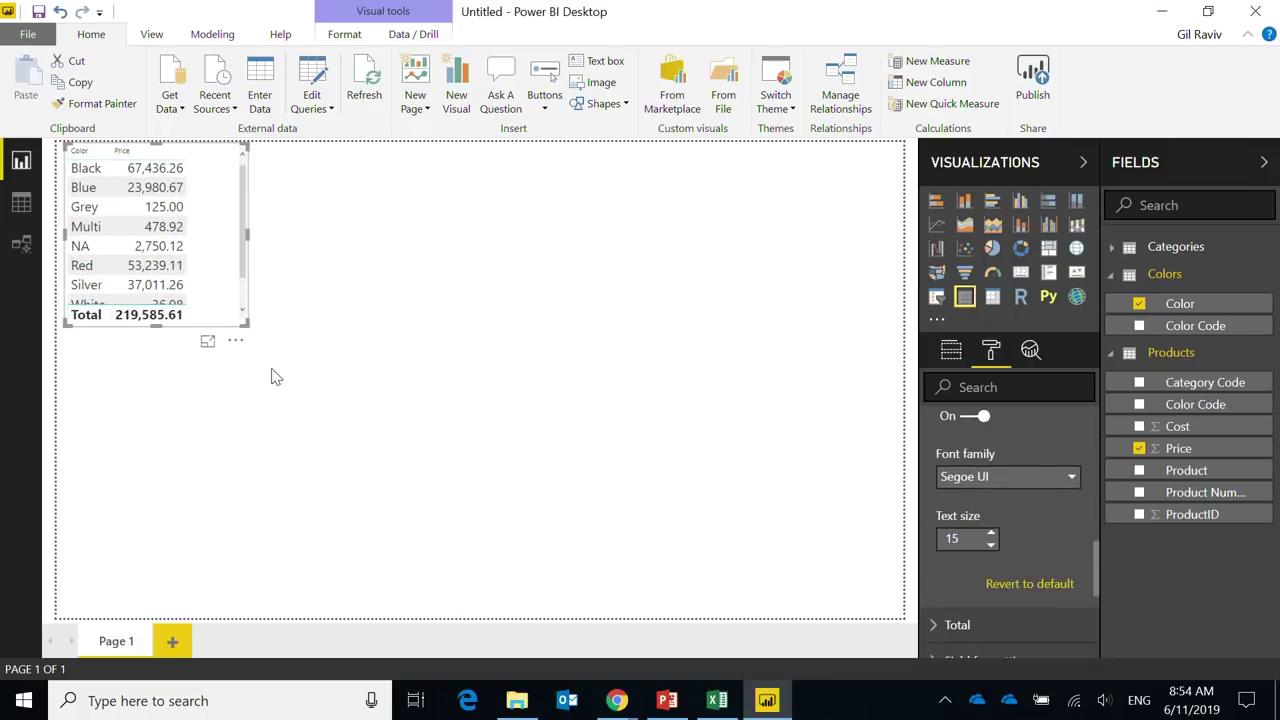
left_click_drag(242, 321, 332, 426)
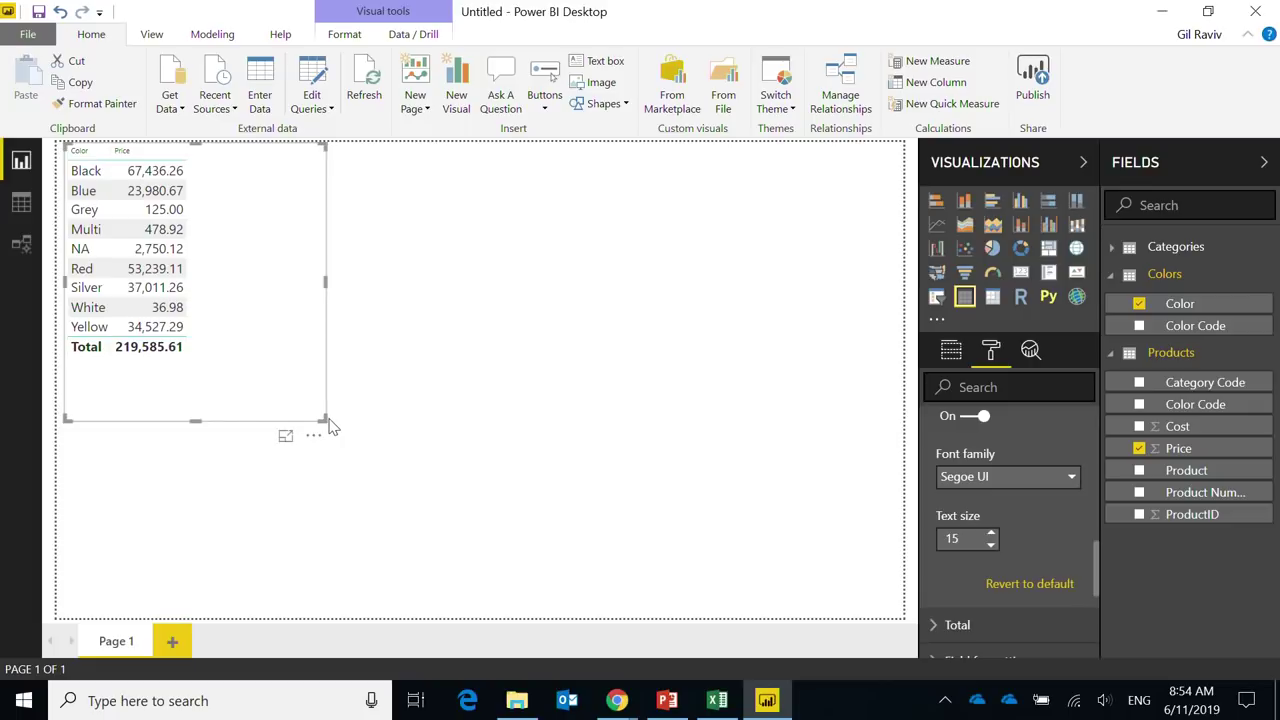
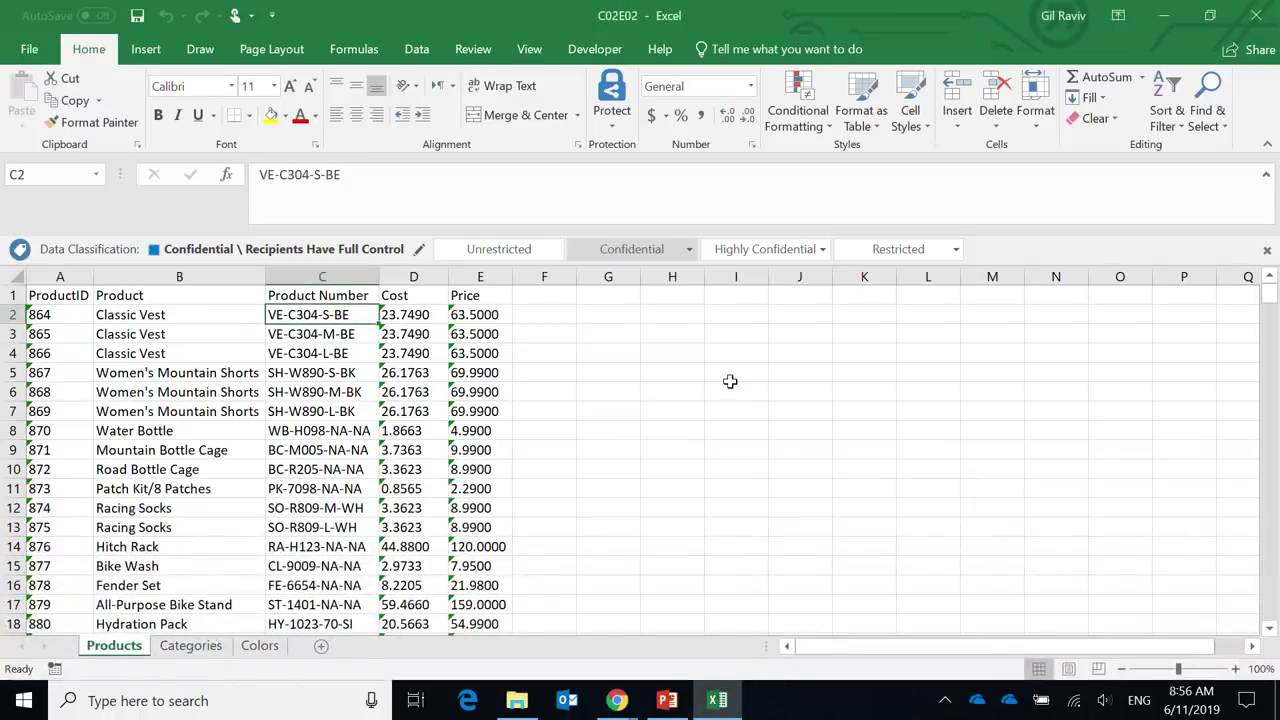
Step: Close the C02E02 workbook in Excel and open C03E03 - 2015 for editing from the C03E03 - Products folder
key("alt+F4")
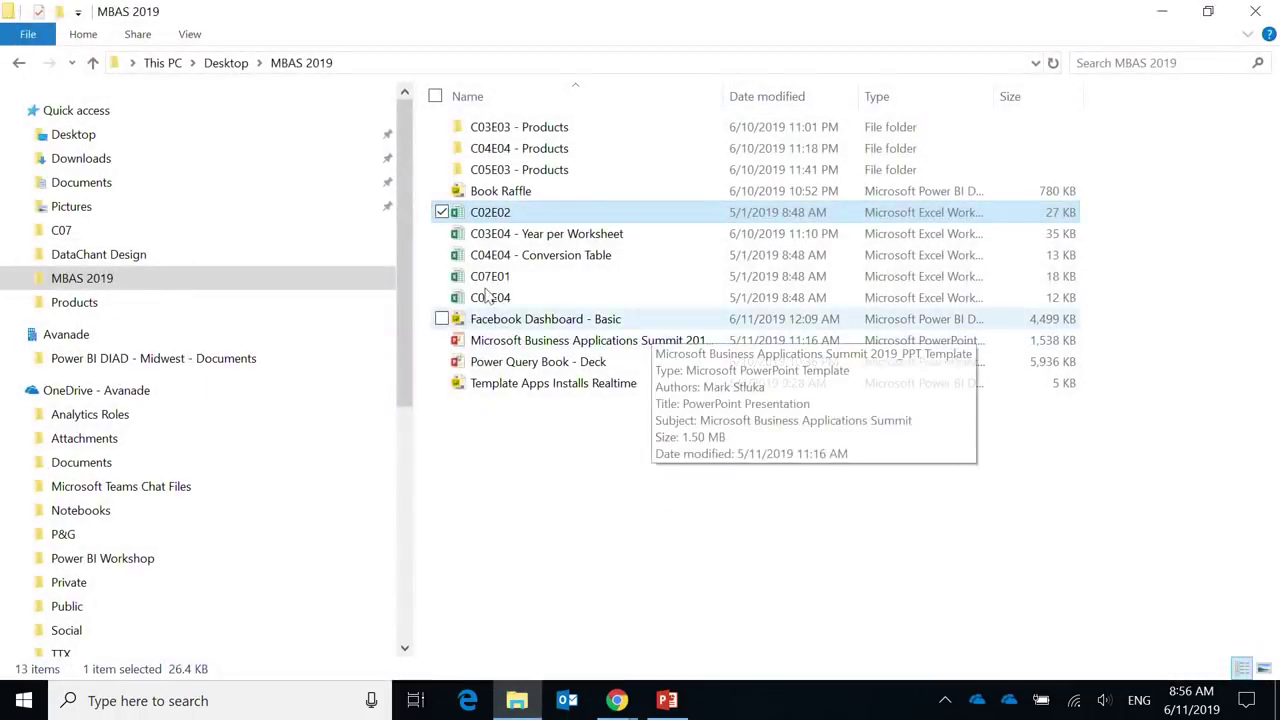
double_click(481, 130)
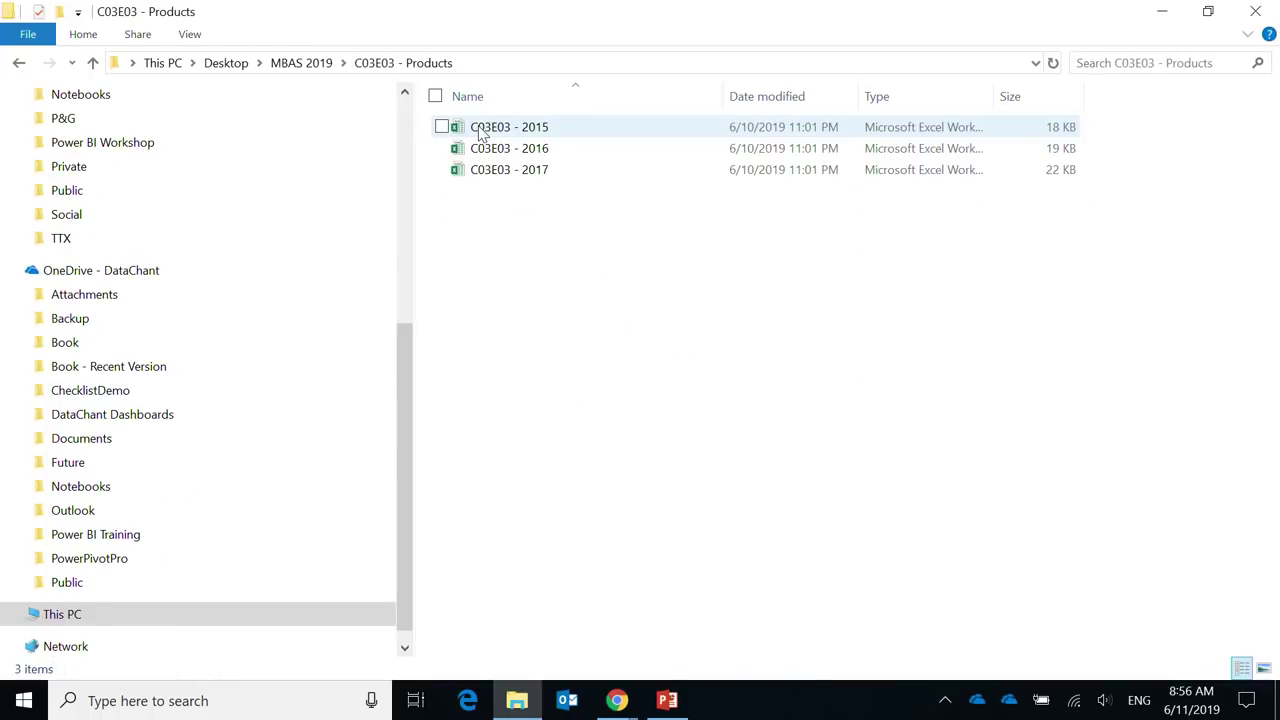
left_click(483, 135)
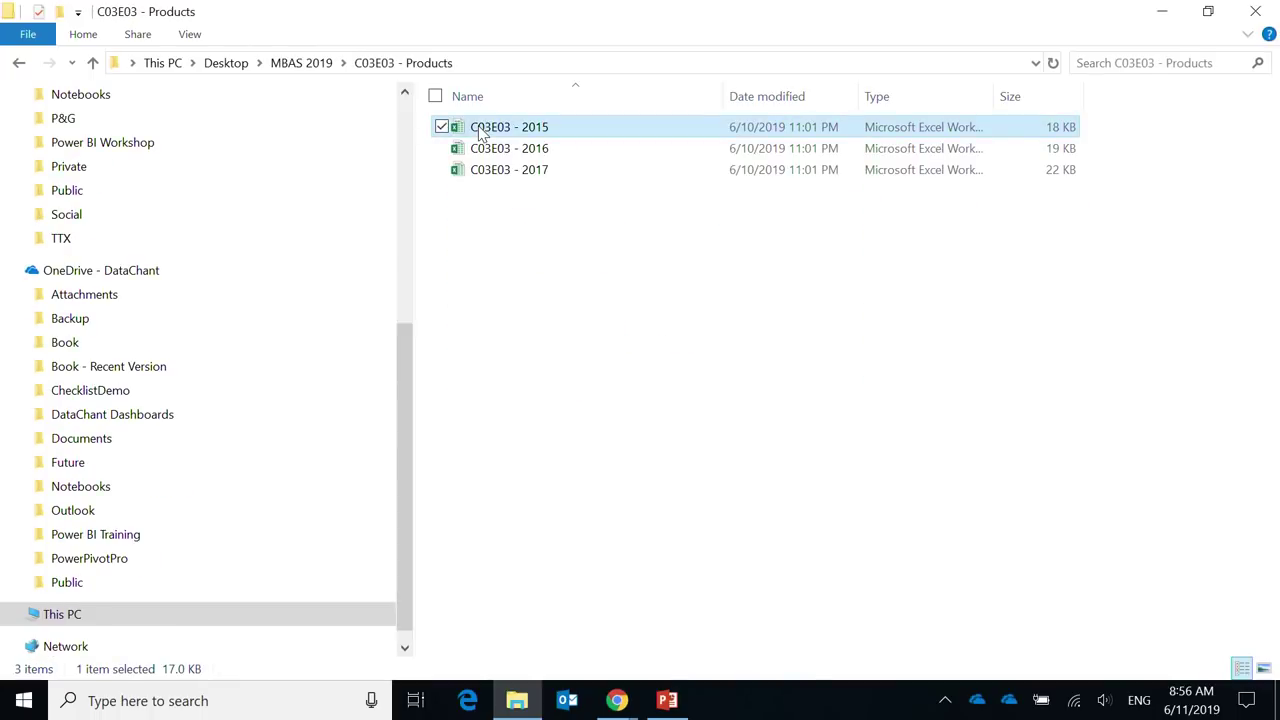
double_click(495, 133)
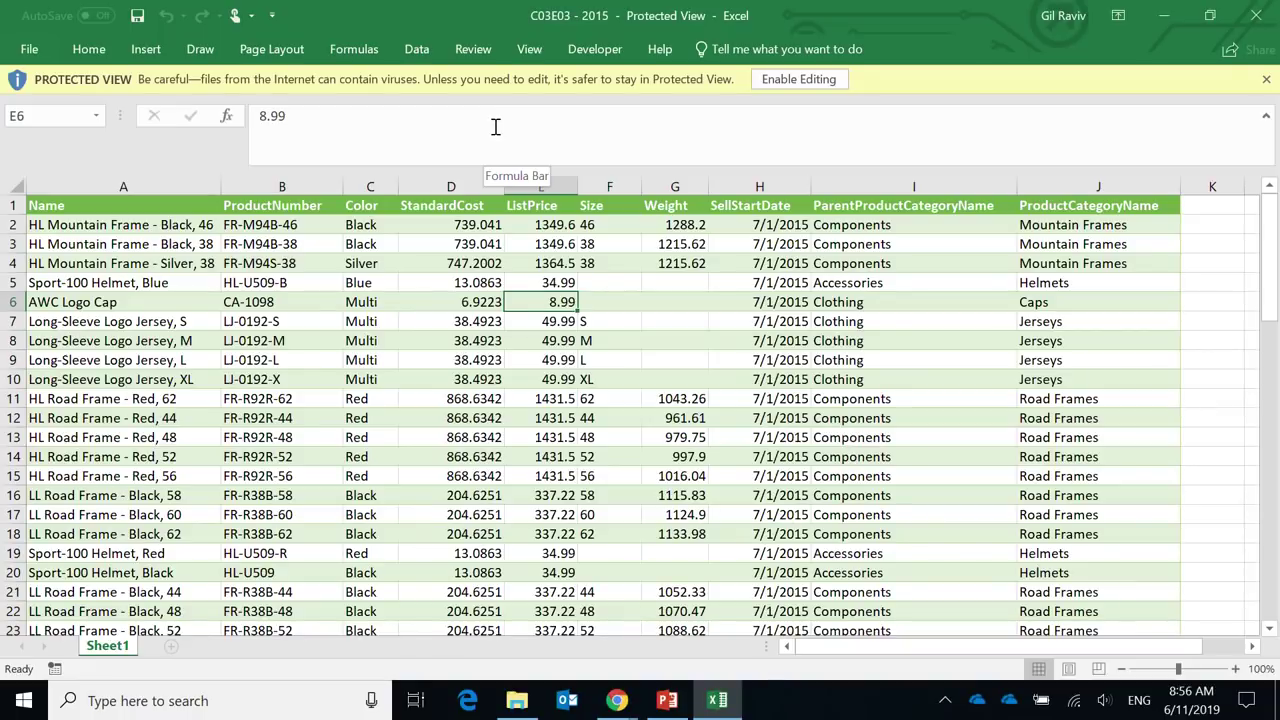
left_click(780, 74)
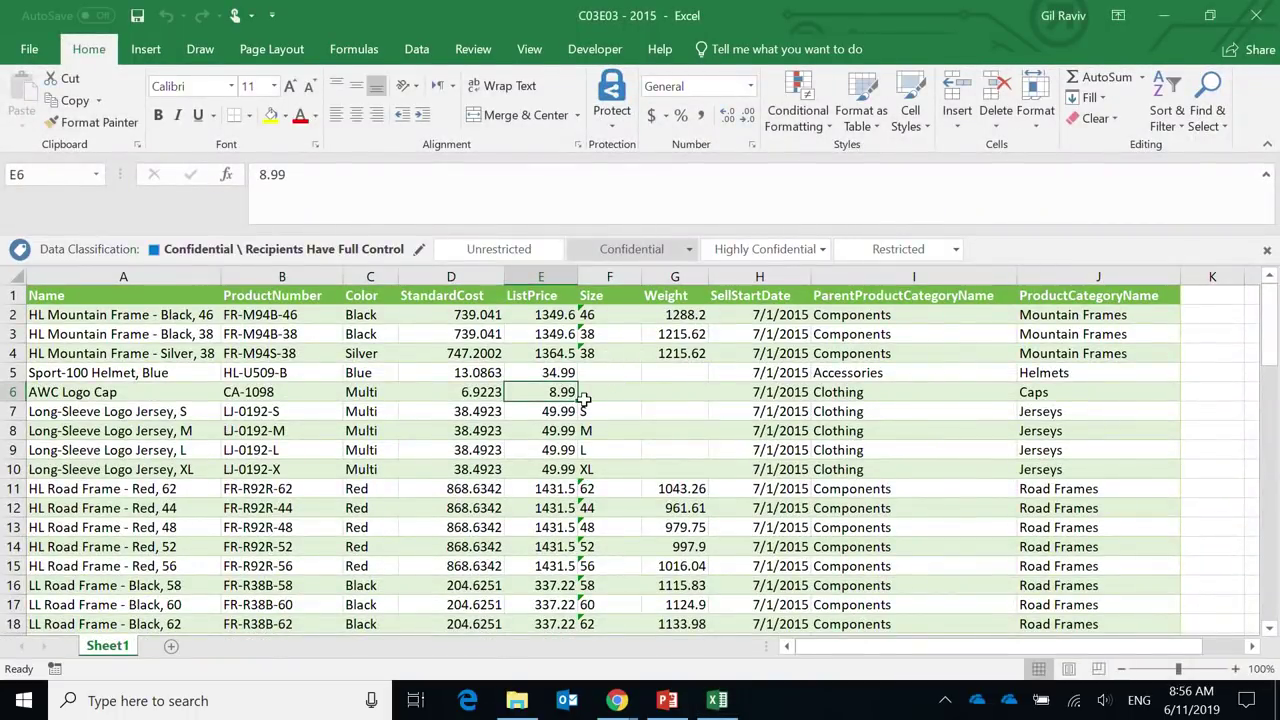
Step: Examine the product rows and columns on Sheet1 of the C03E03 - 2015 workbook
scroll(585, 399, "down", 20)
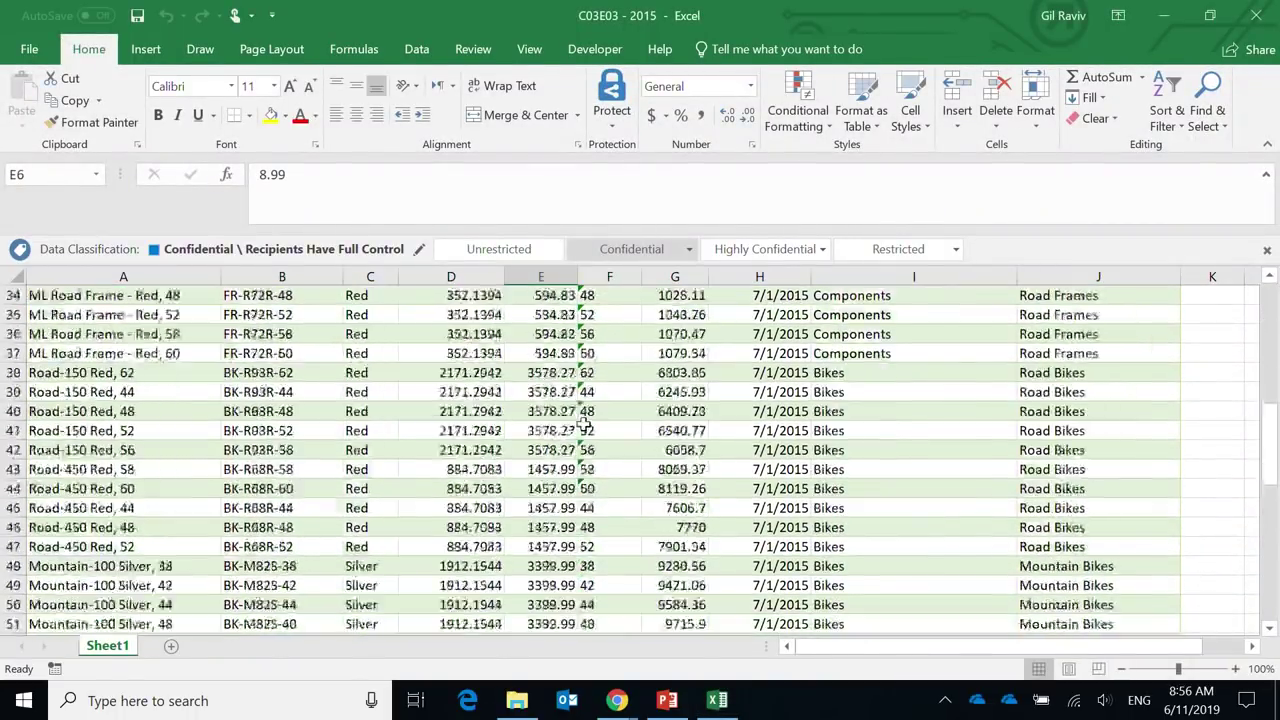
scroll(583, 437, "up", 17)
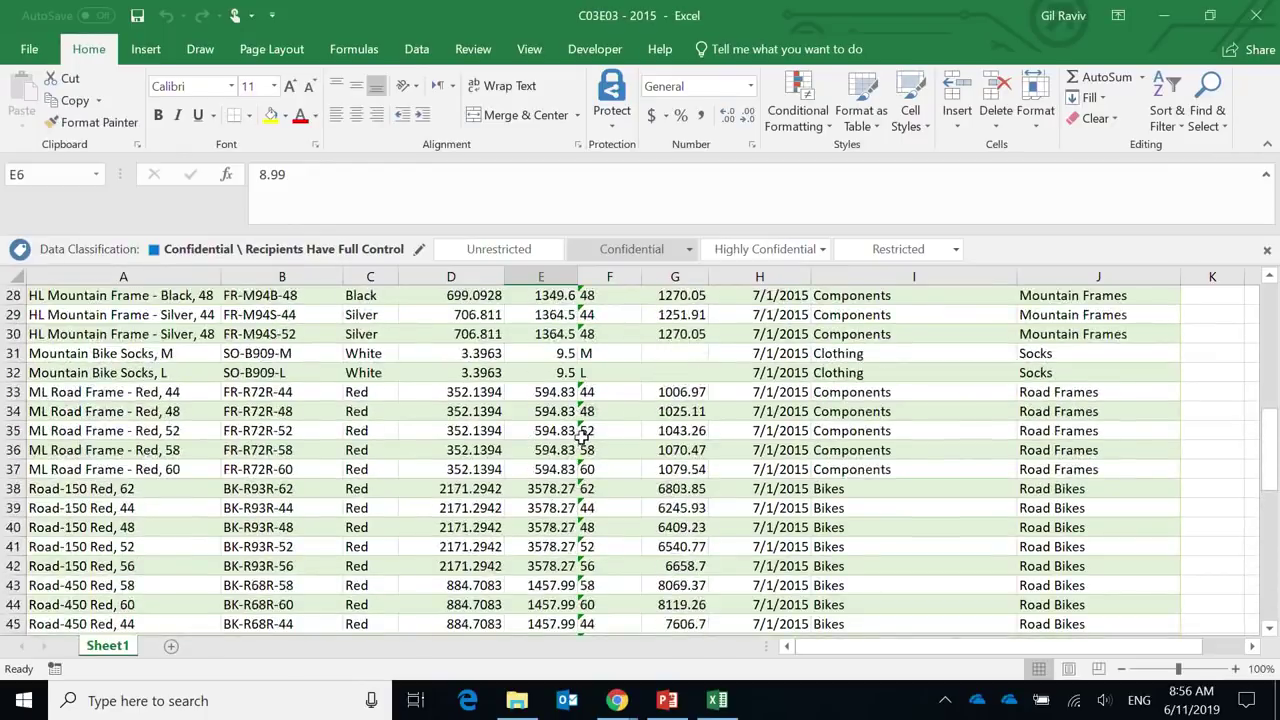
scroll(575, 432, "up", 4)
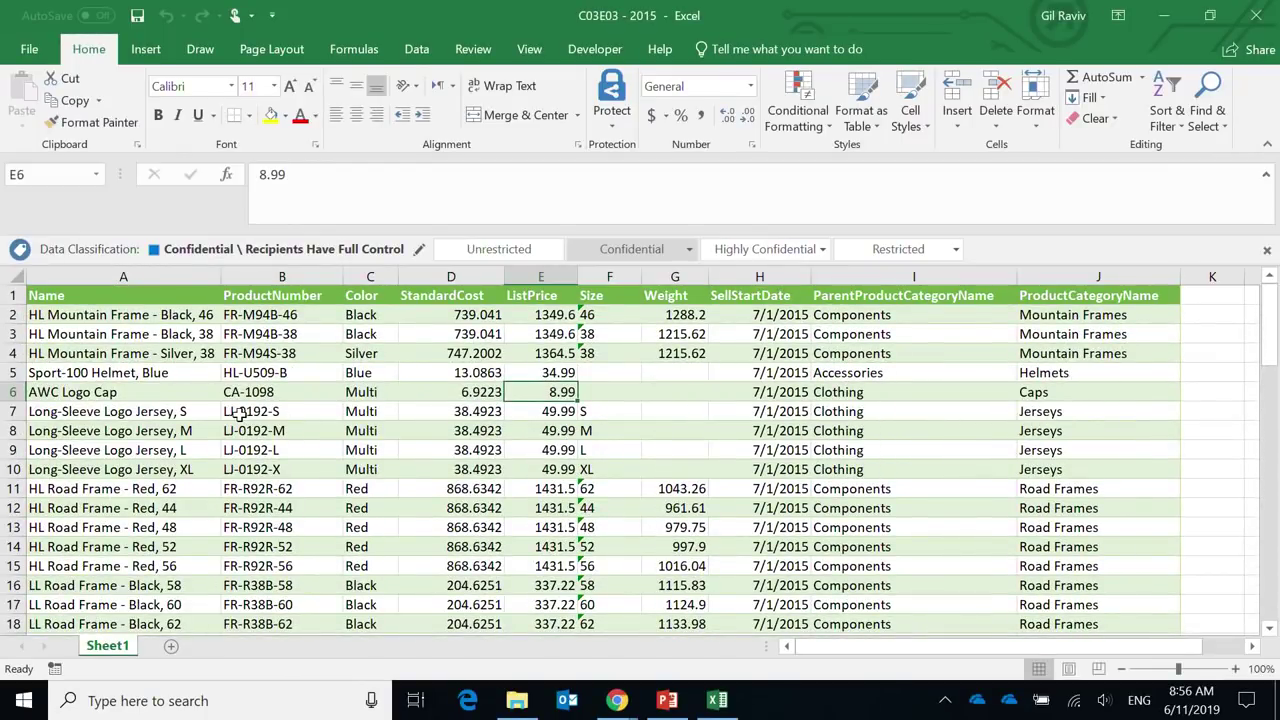
scroll(242, 414, "down", 18)
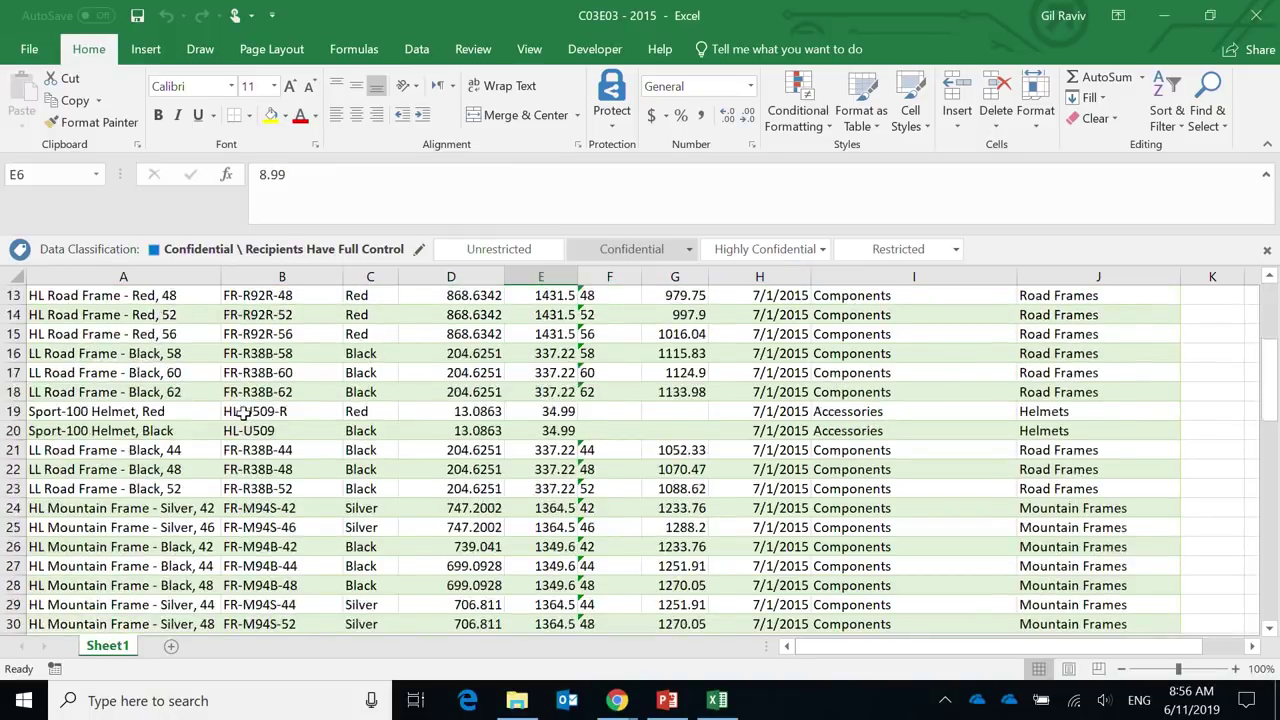
scroll(242, 414, "down", 5)
scroll(242, 414, "up", 17)
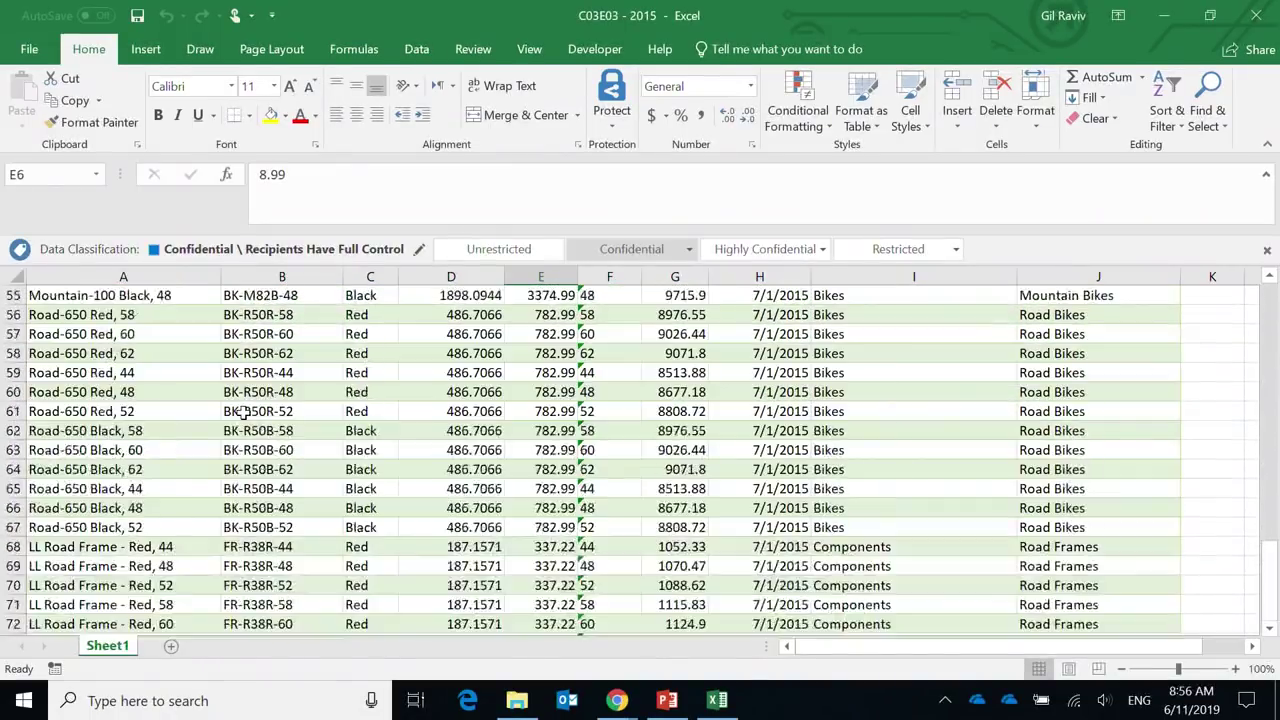
scroll(242, 414, "up", 3)
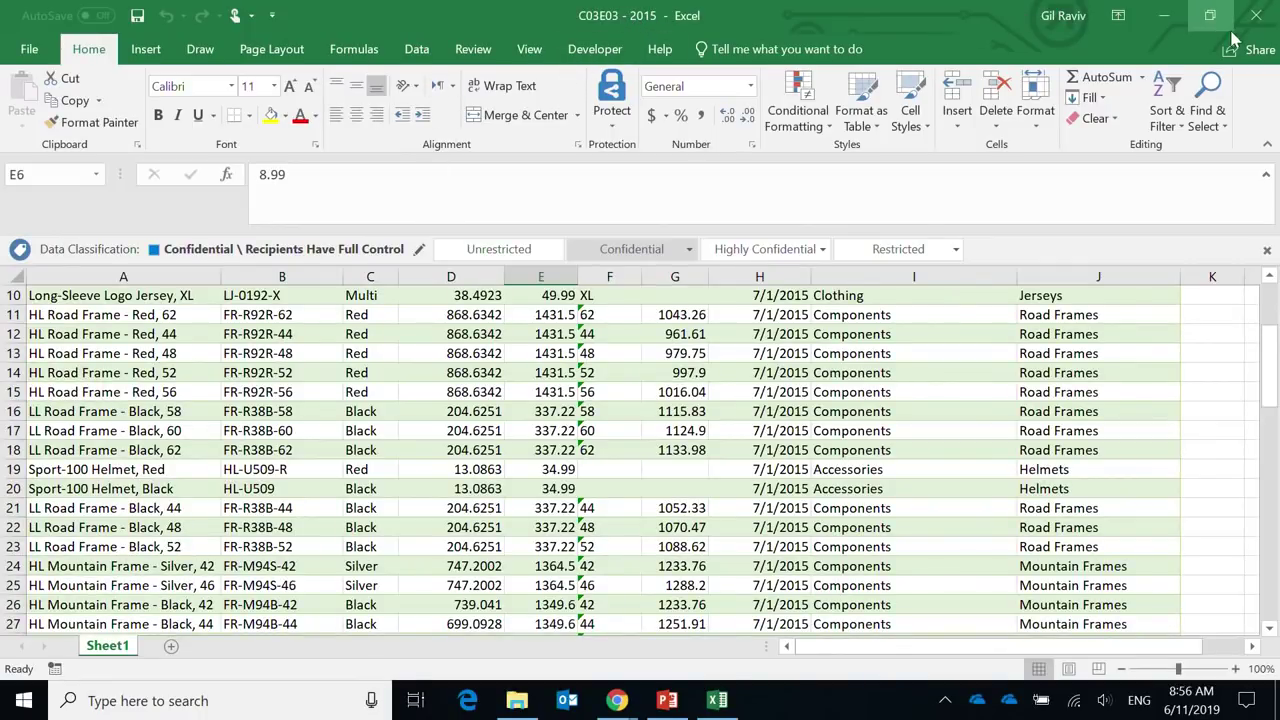
Step: Close the C03E03 - 2015 workbook and reopen the C03E03 - Products folder from the MBAS 2019 folder
left_click(1256, 15)
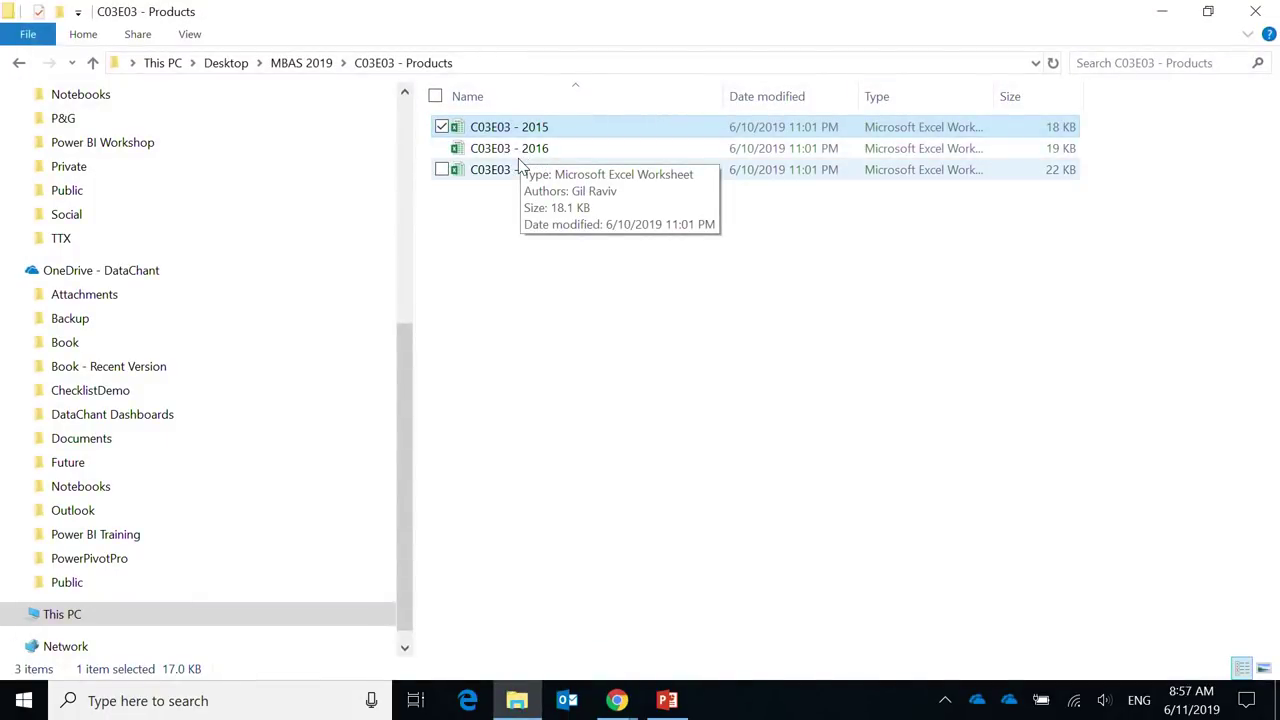
left_click(325, 68)
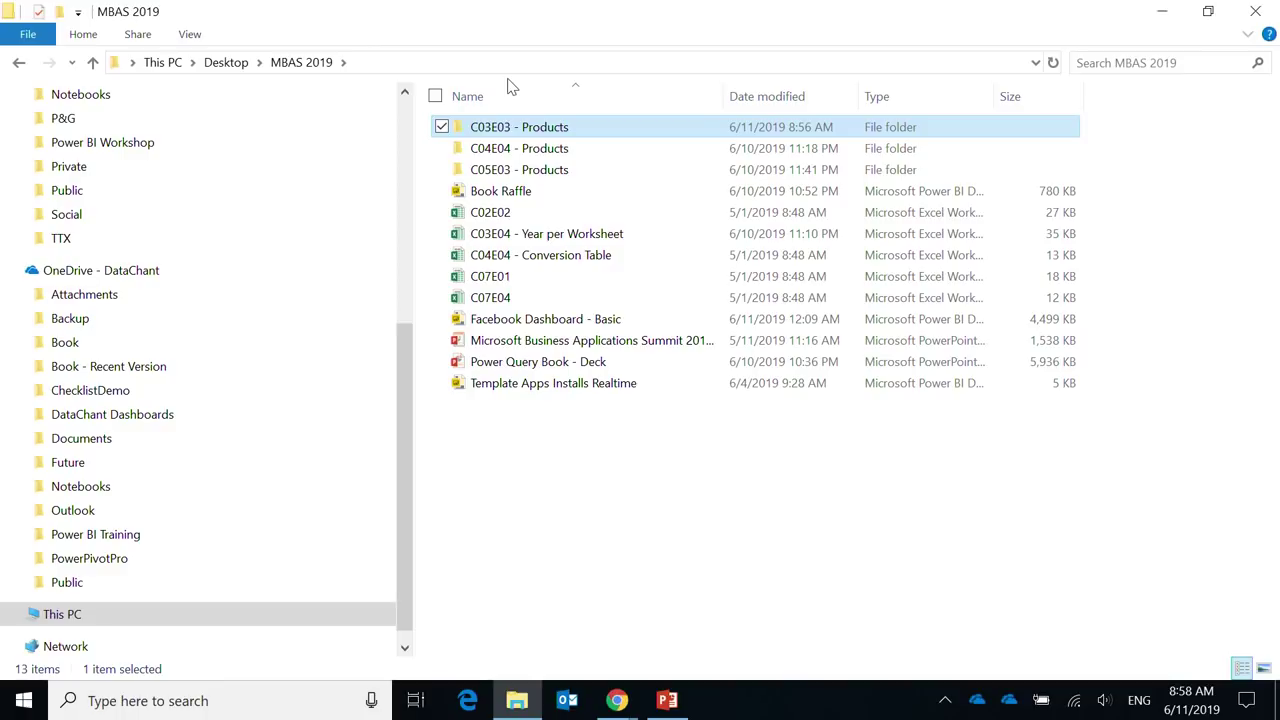
double_click(509, 131)
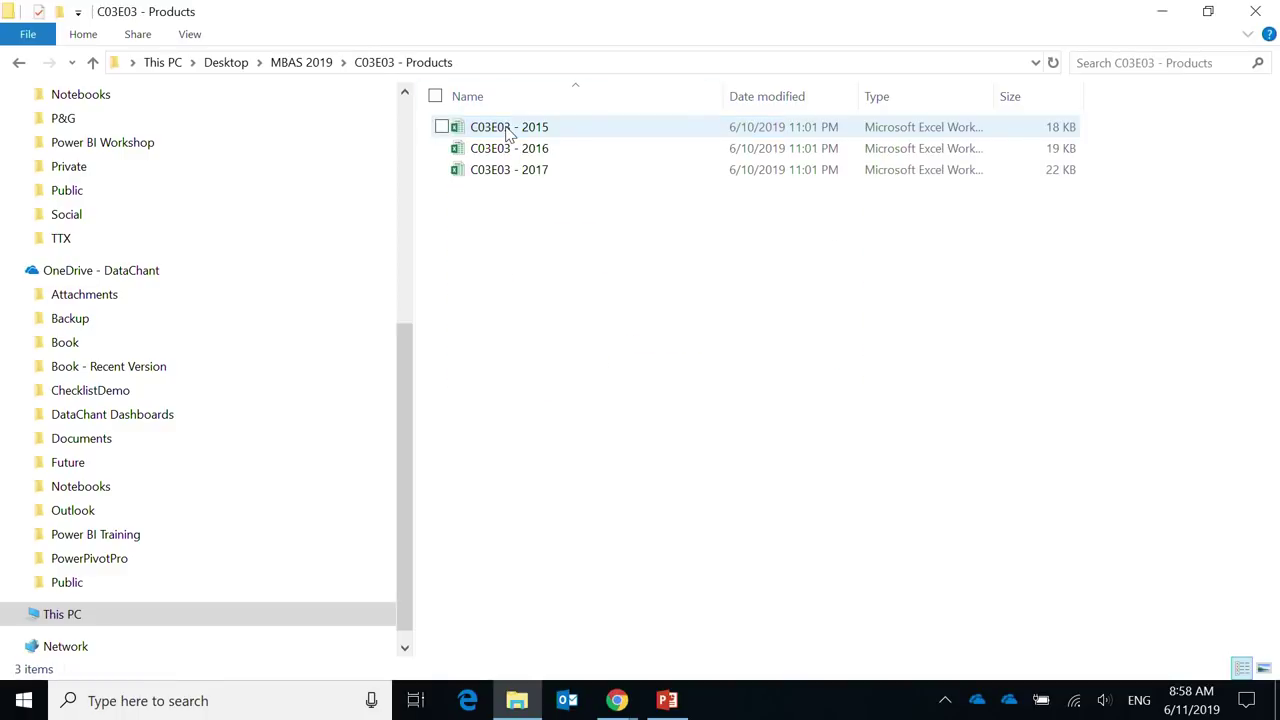
Step: Search Windows for "power" and launch Power BI Desktop
left_click(200, 705)
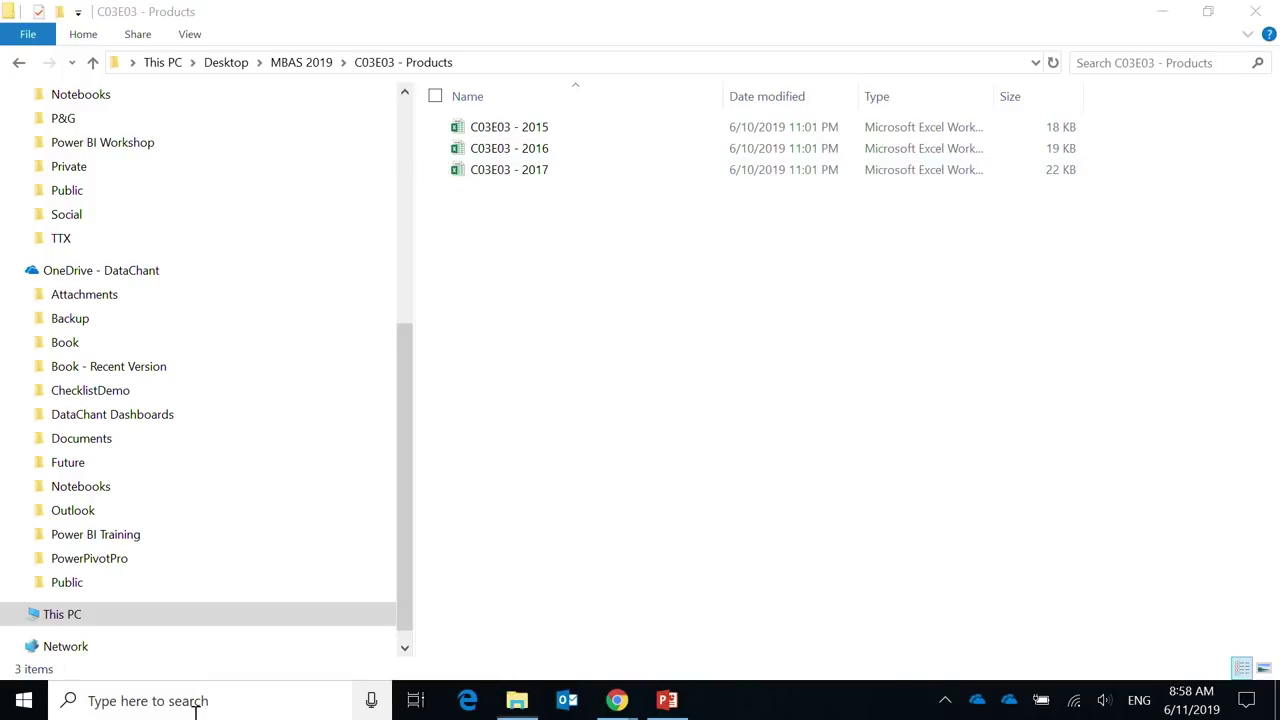
type("power")
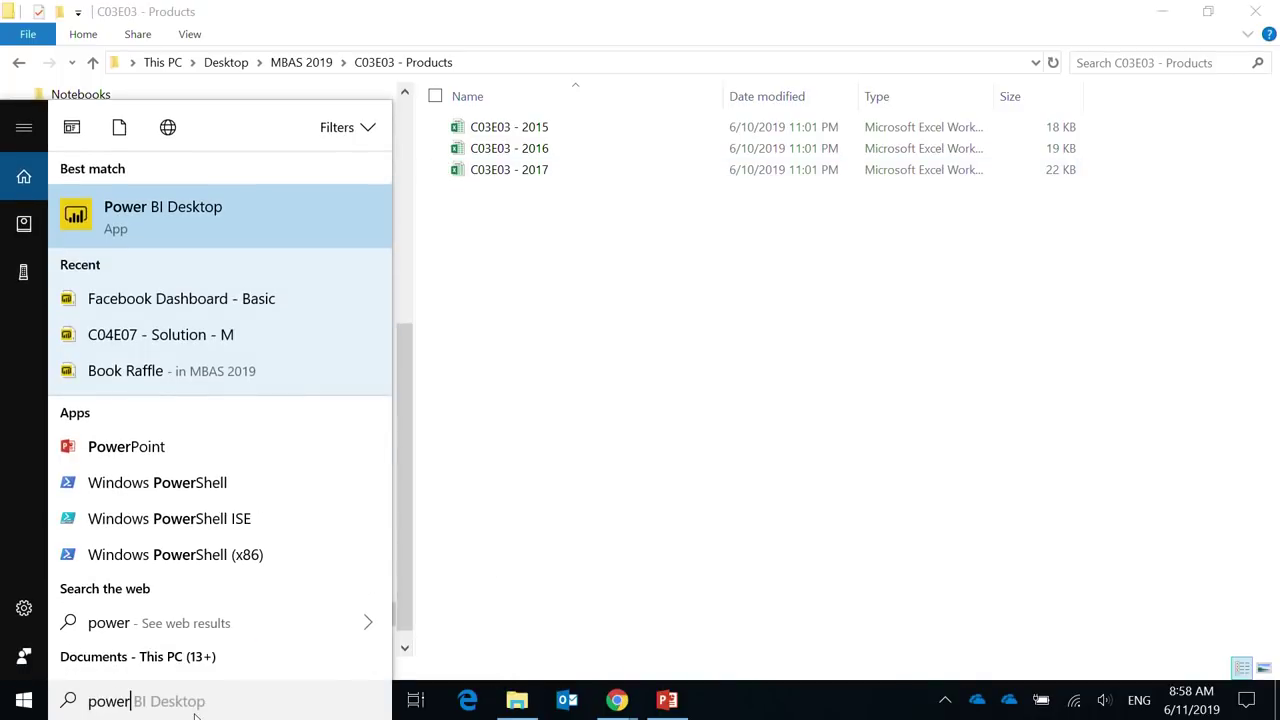
left_click(260, 218)
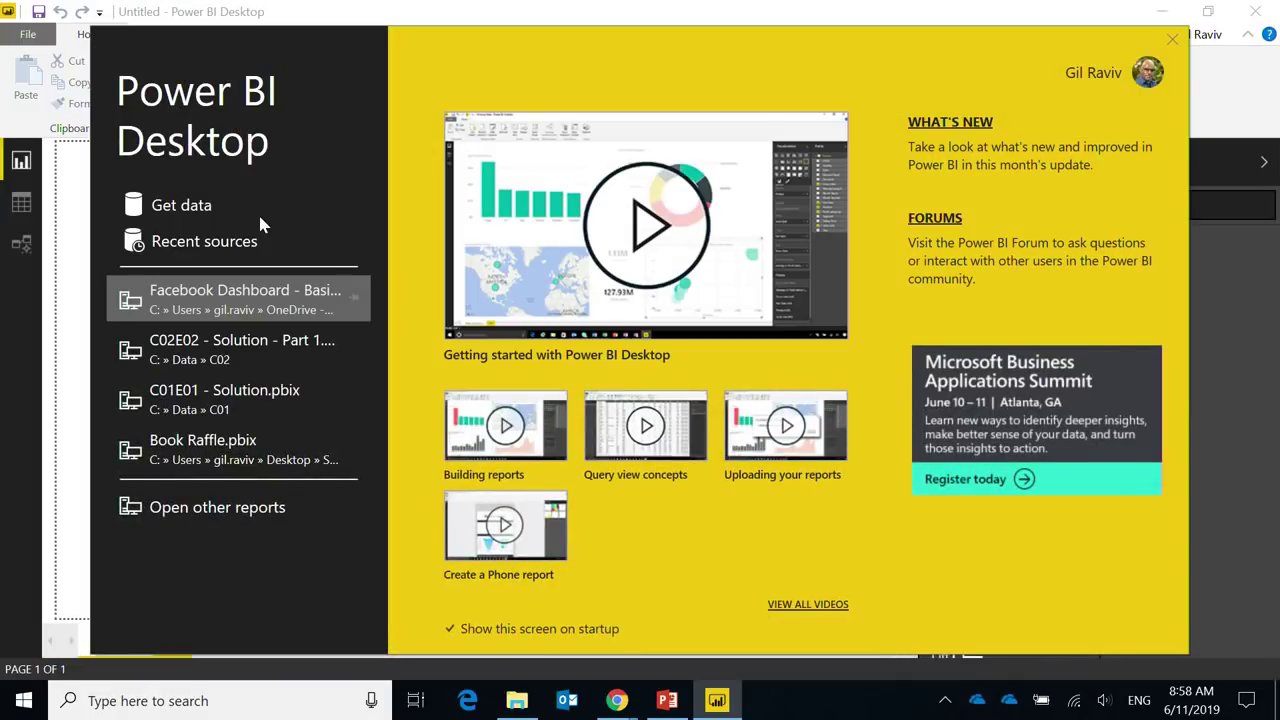
Step: Connect to a Folder data source, using the path of the C03E03 - Products folder copied from File Explorer
left_click(196, 218)
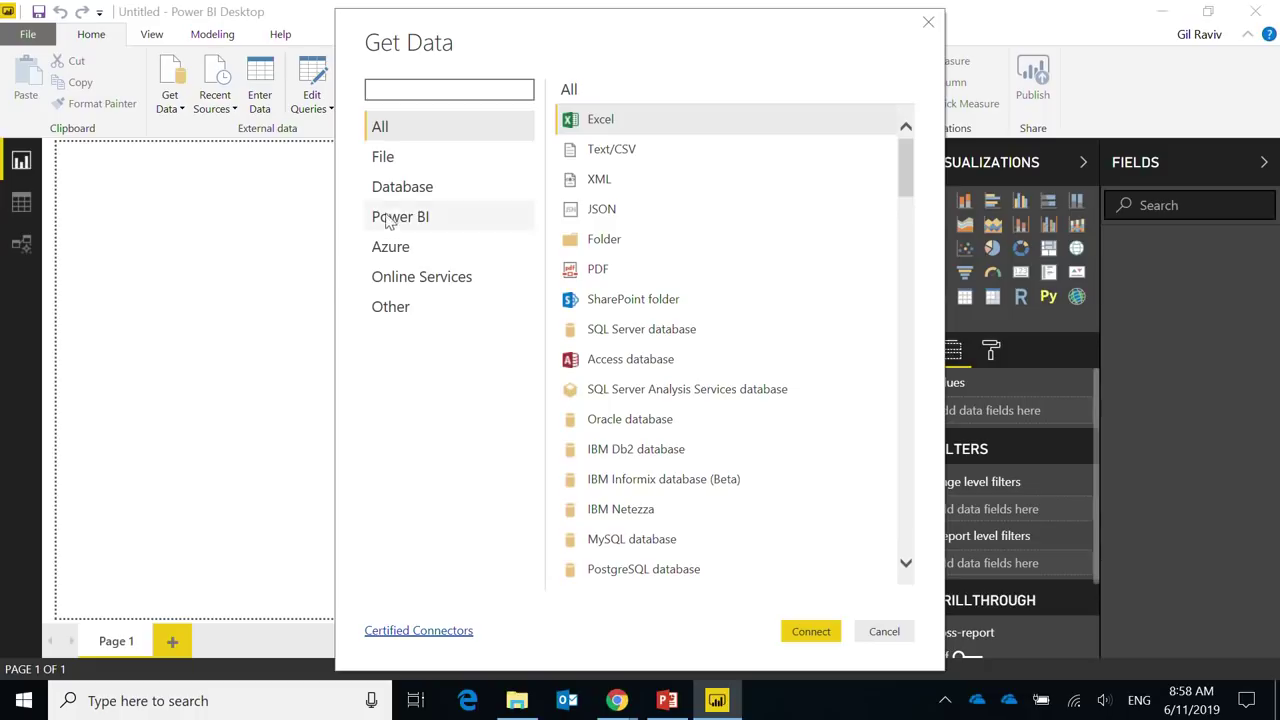
left_click(406, 158)
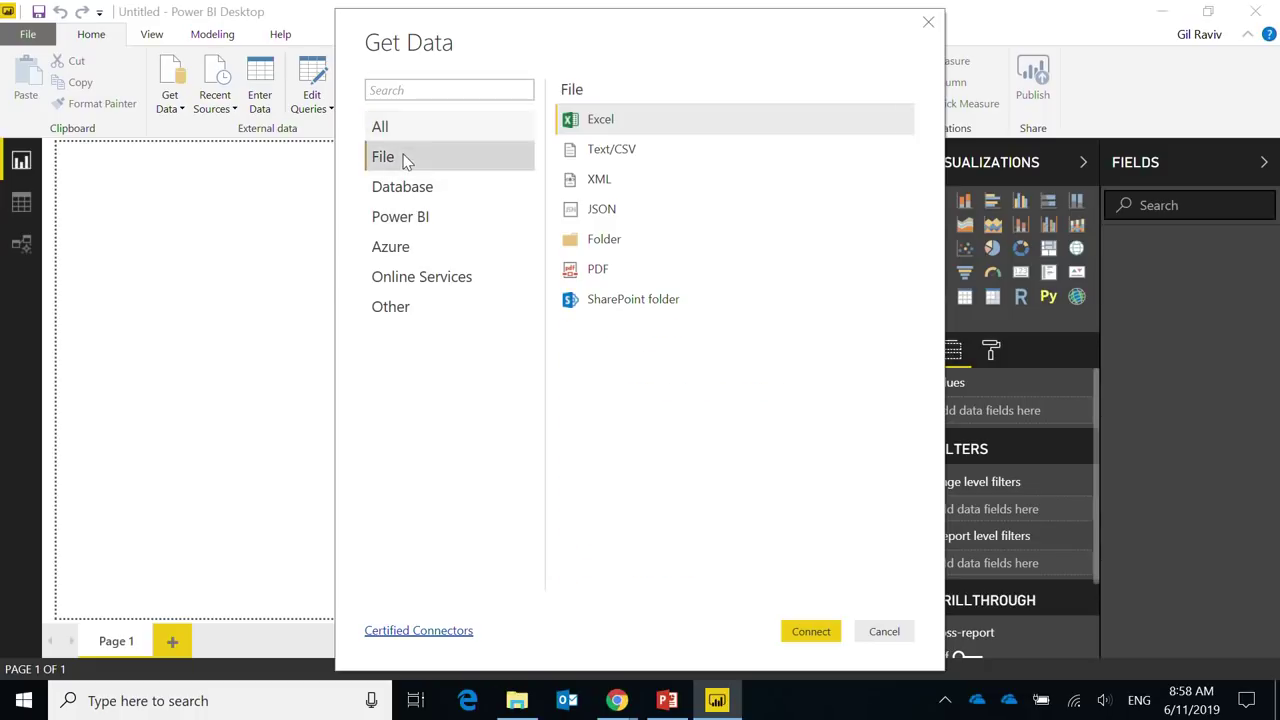
left_click(604, 246)
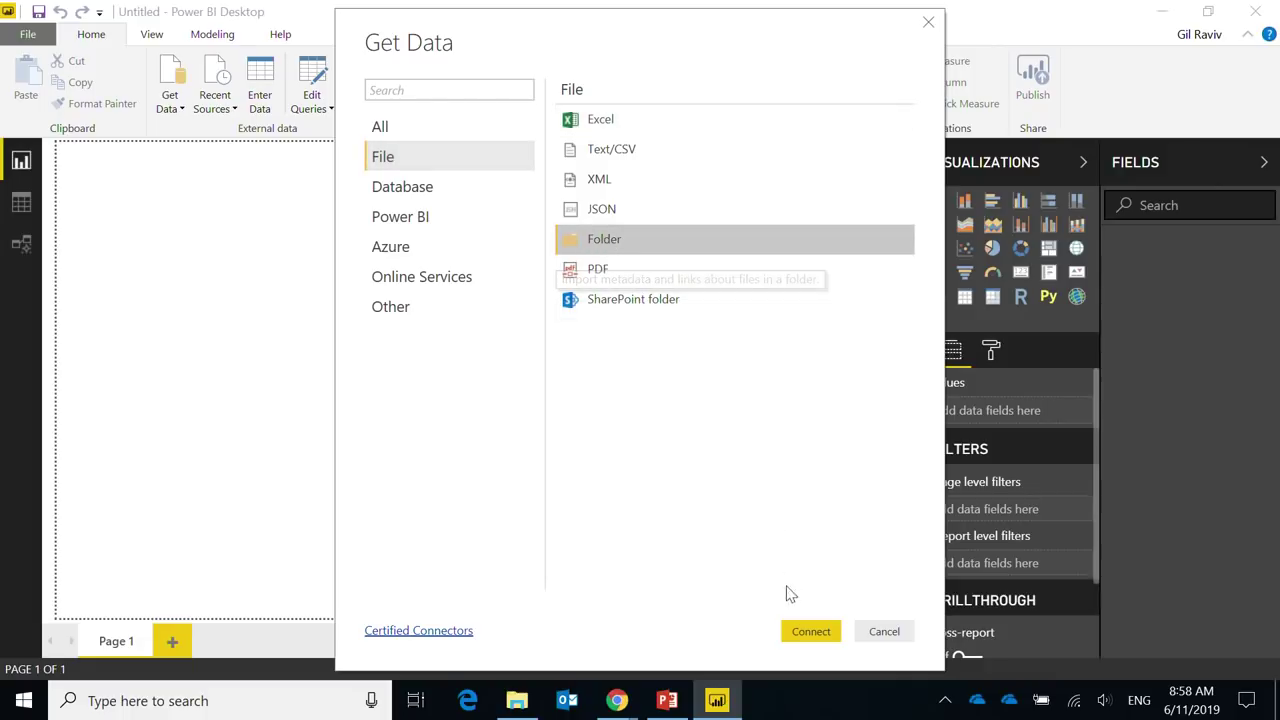
left_click(810, 636)
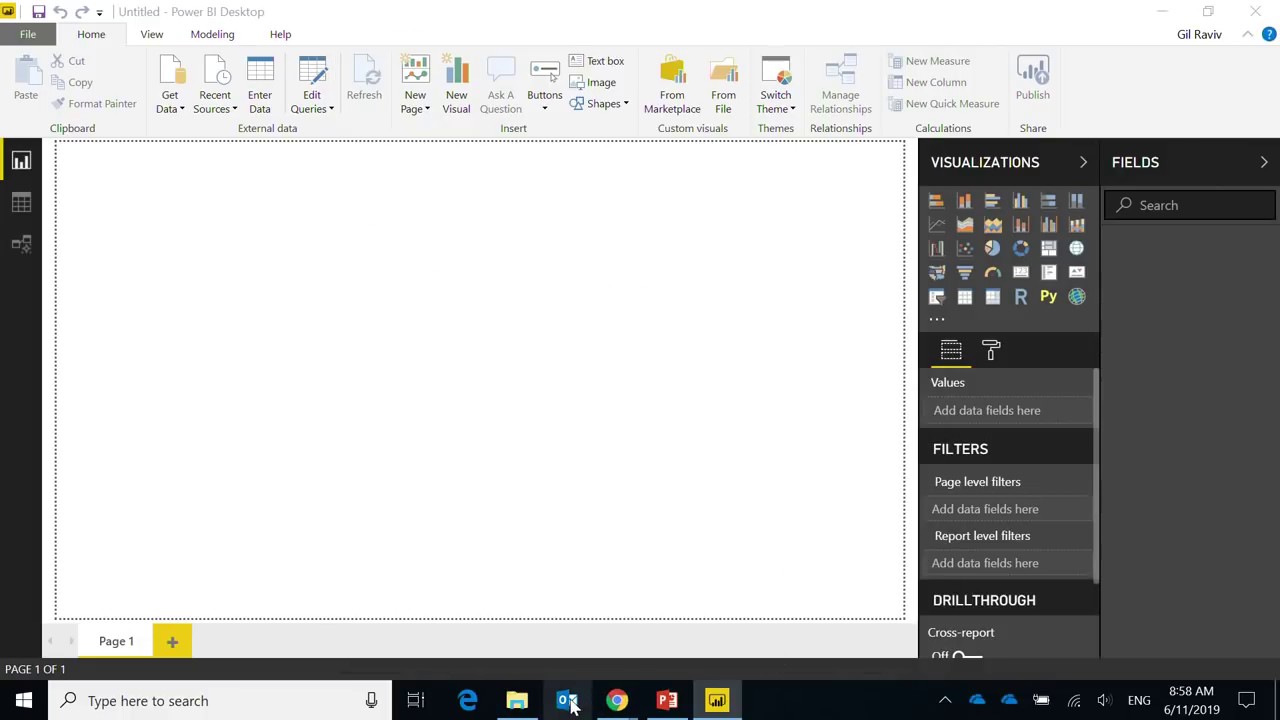
left_click(517, 700)
left_click(483, 62)
key("ctrl+c")
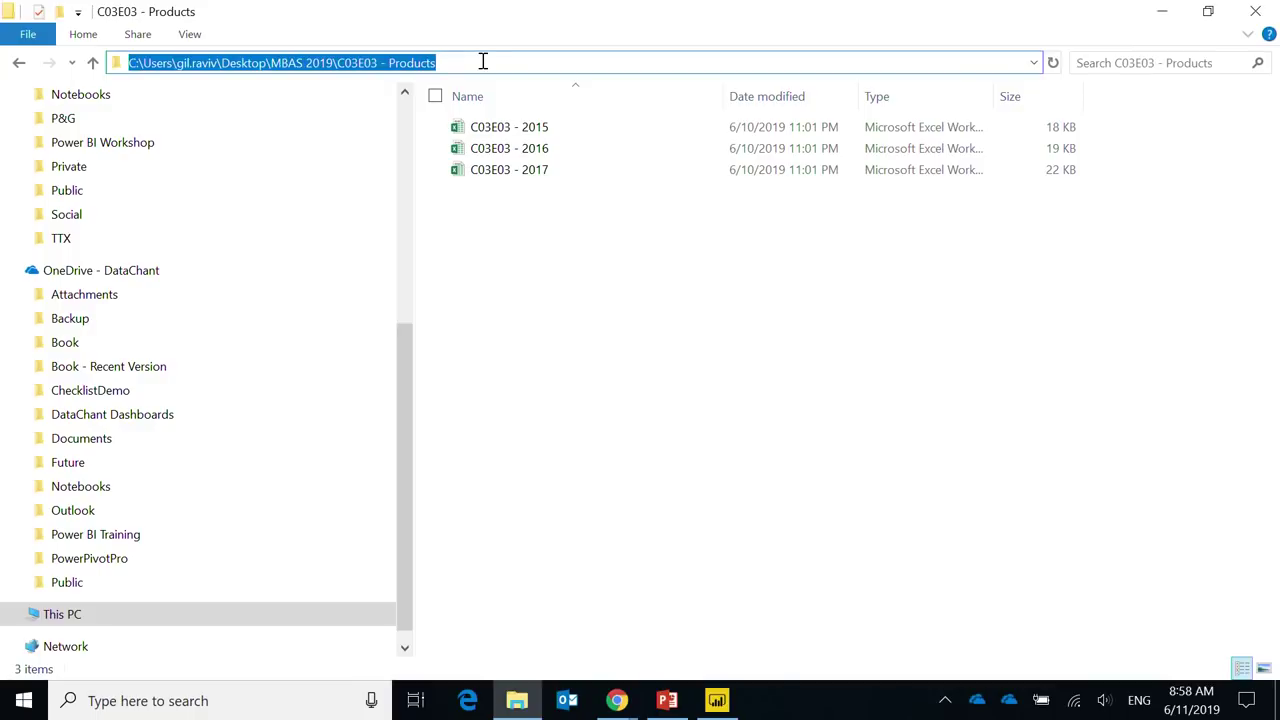
left_click(717, 700)
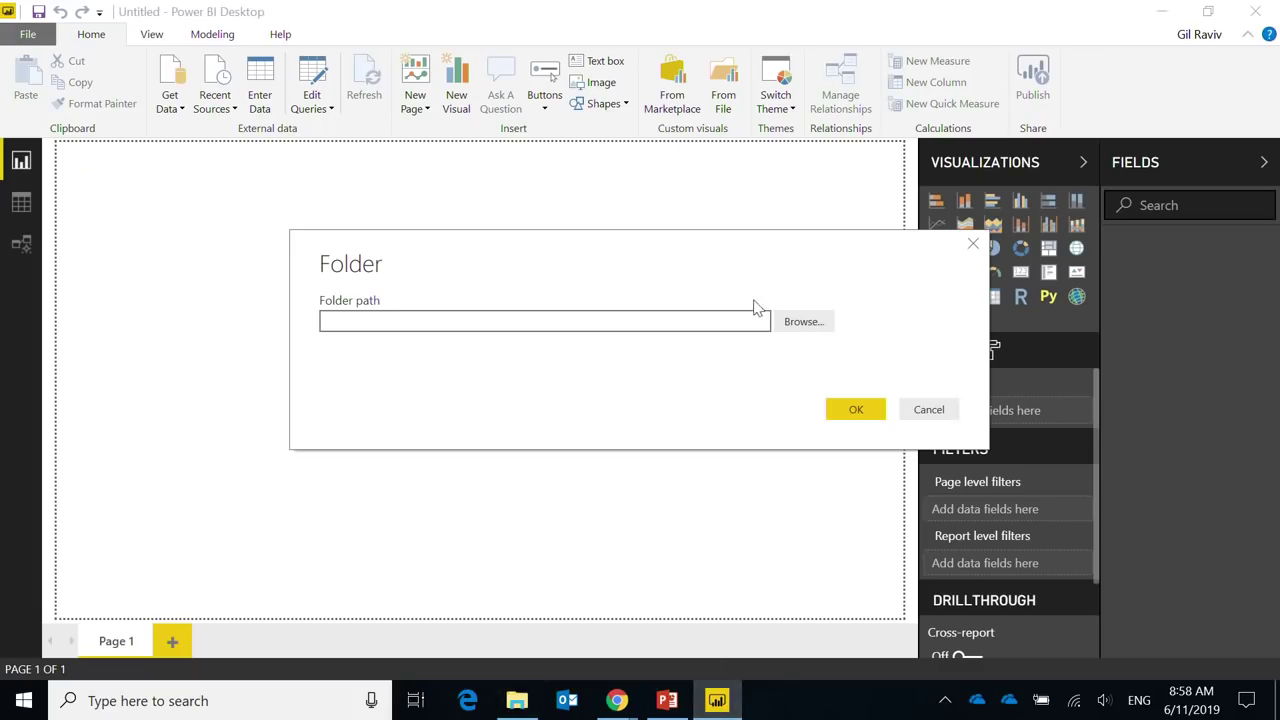
left_click(551, 323)
key("ctrl+v")
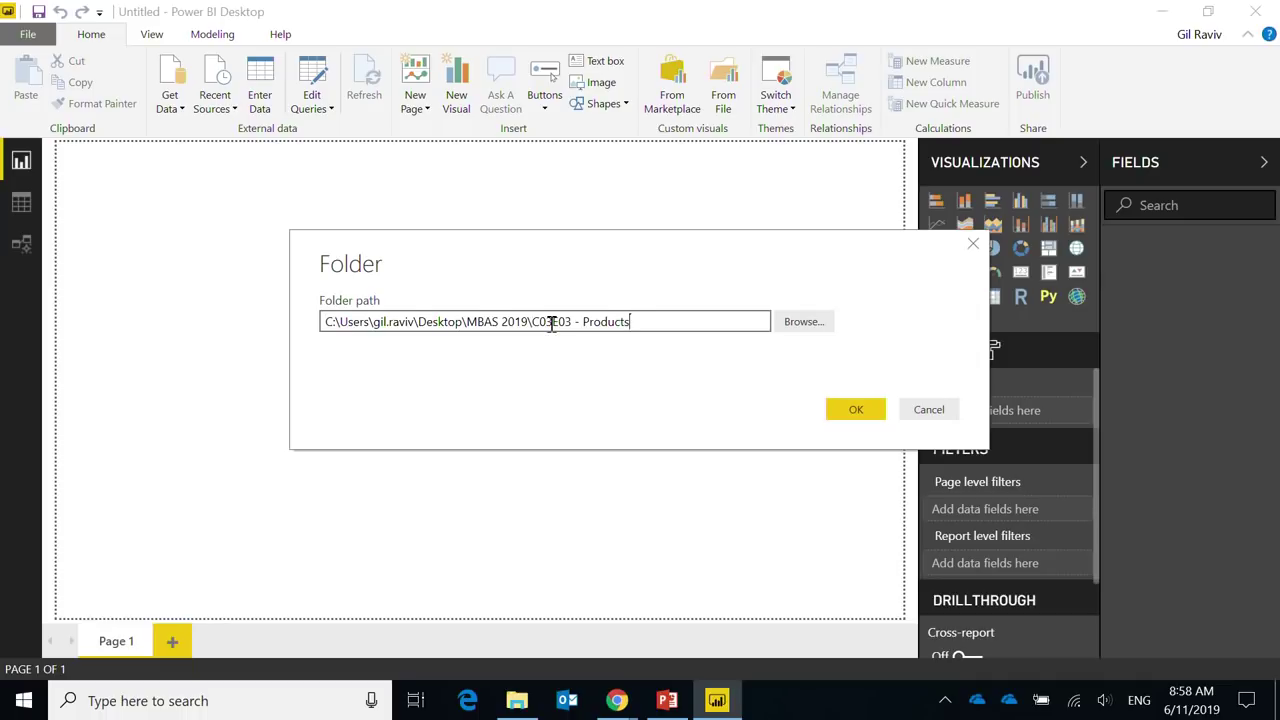
left_click(838, 408)
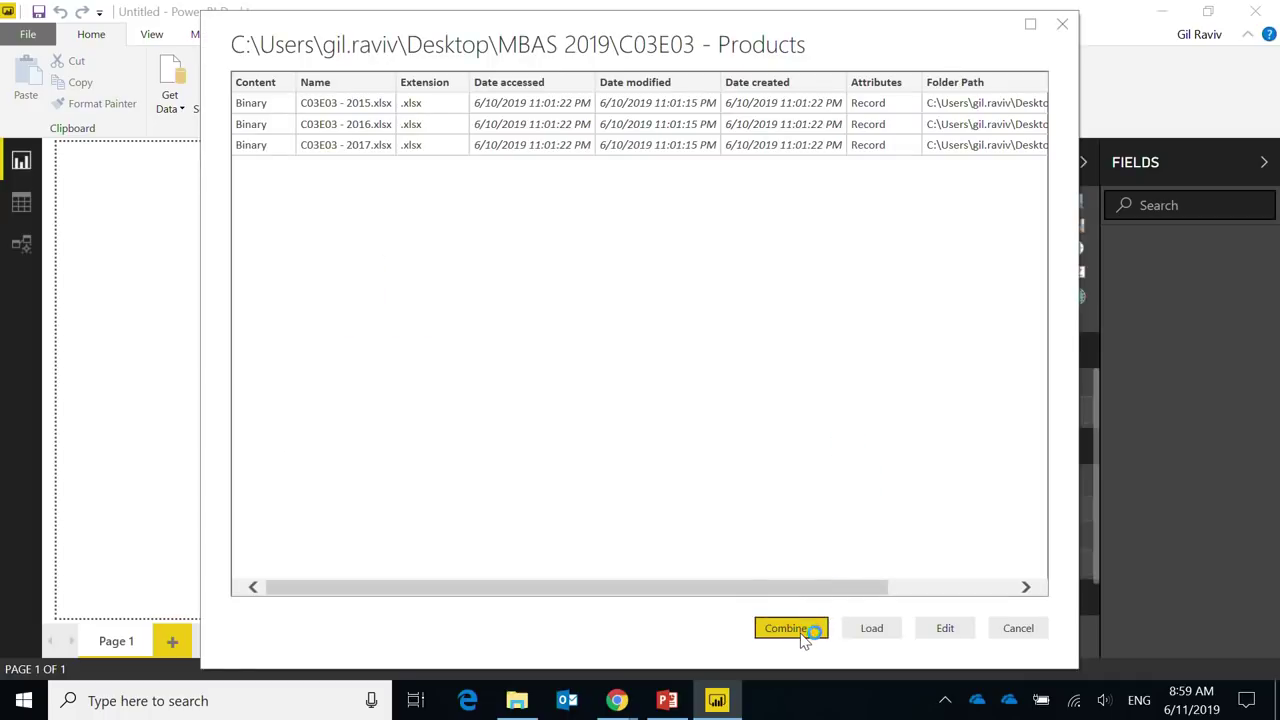
Step: Combine and edit the folder's files, extracting Sheet1 with the first file as the example
left_click(810, 636)
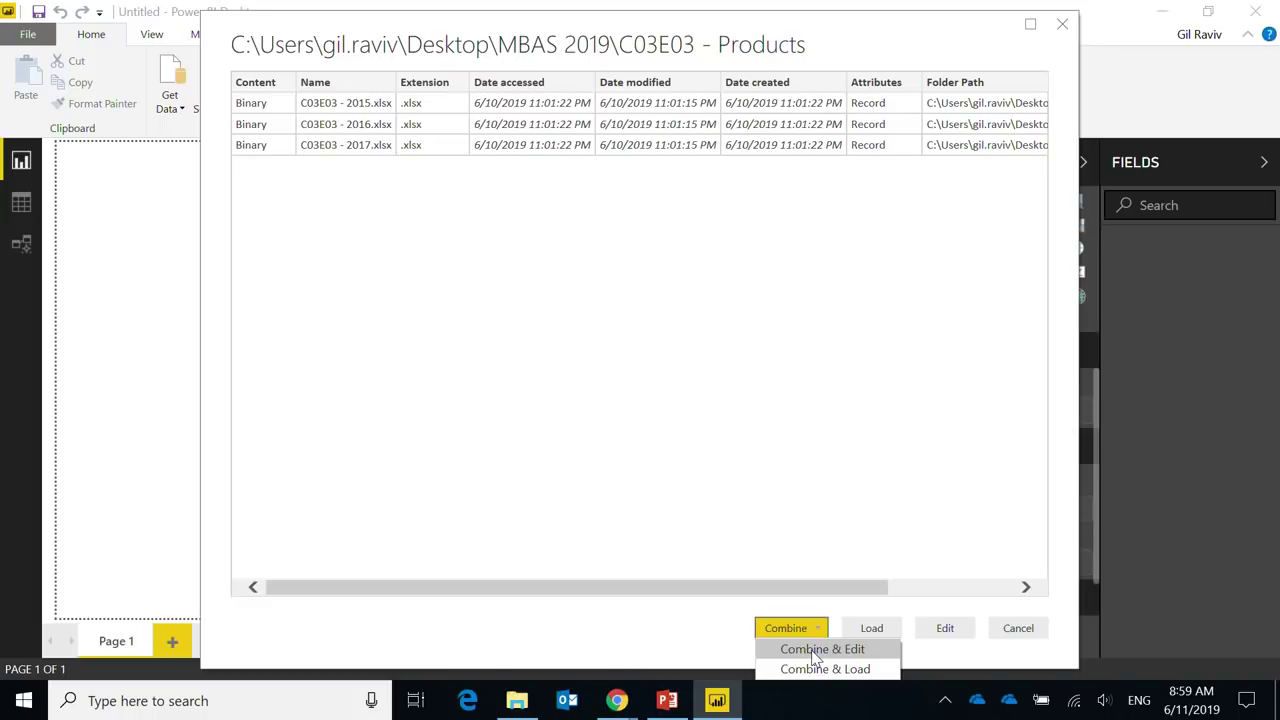
left_click(815, 650)
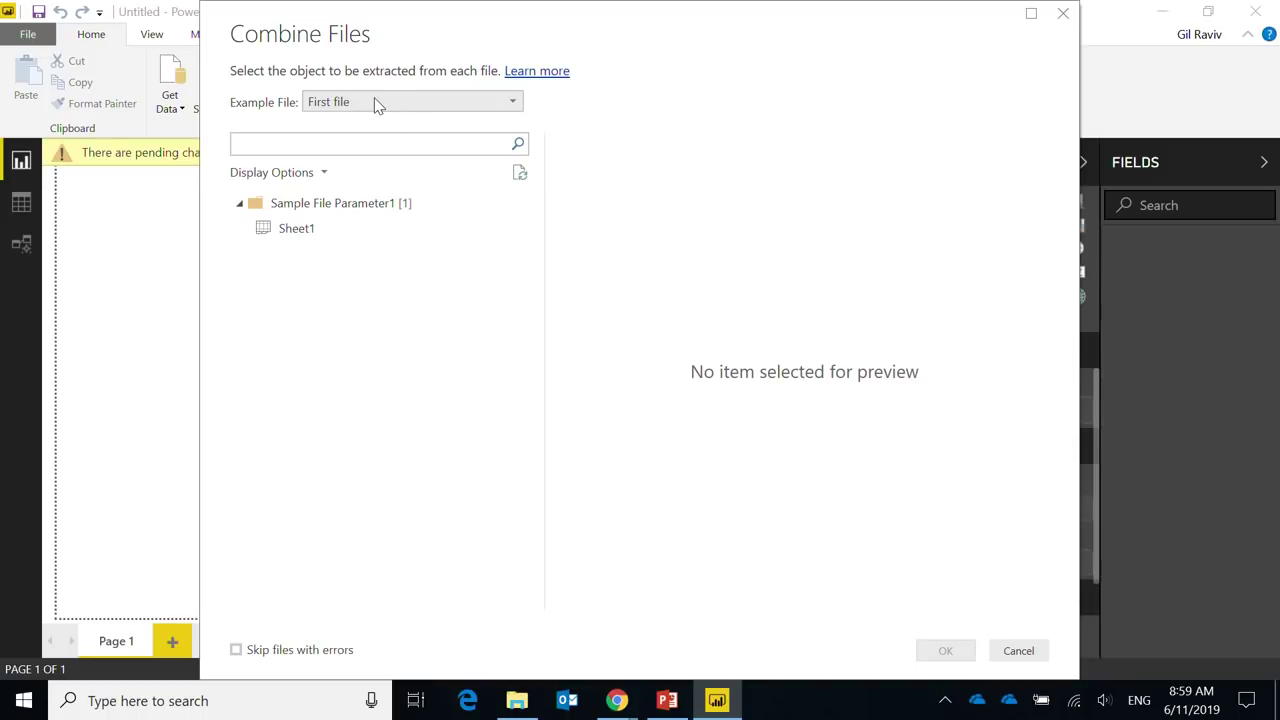
left_click(313, 238)
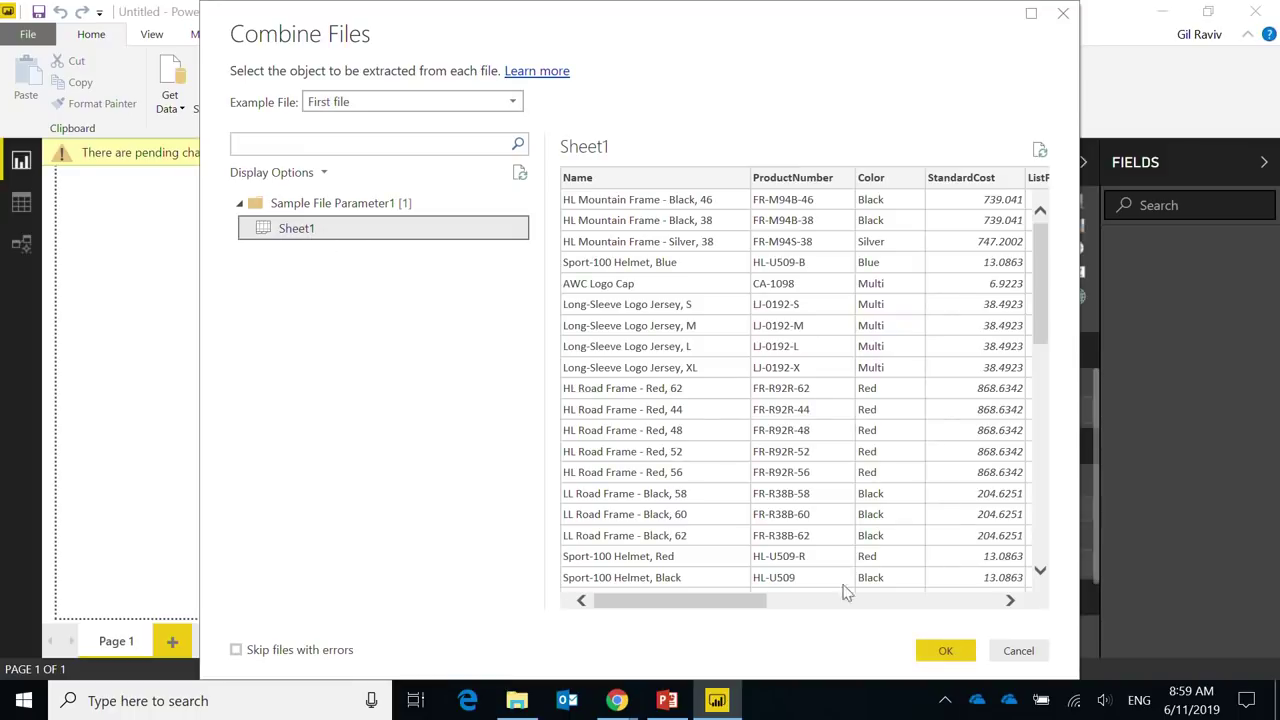
left_click(948, 652)
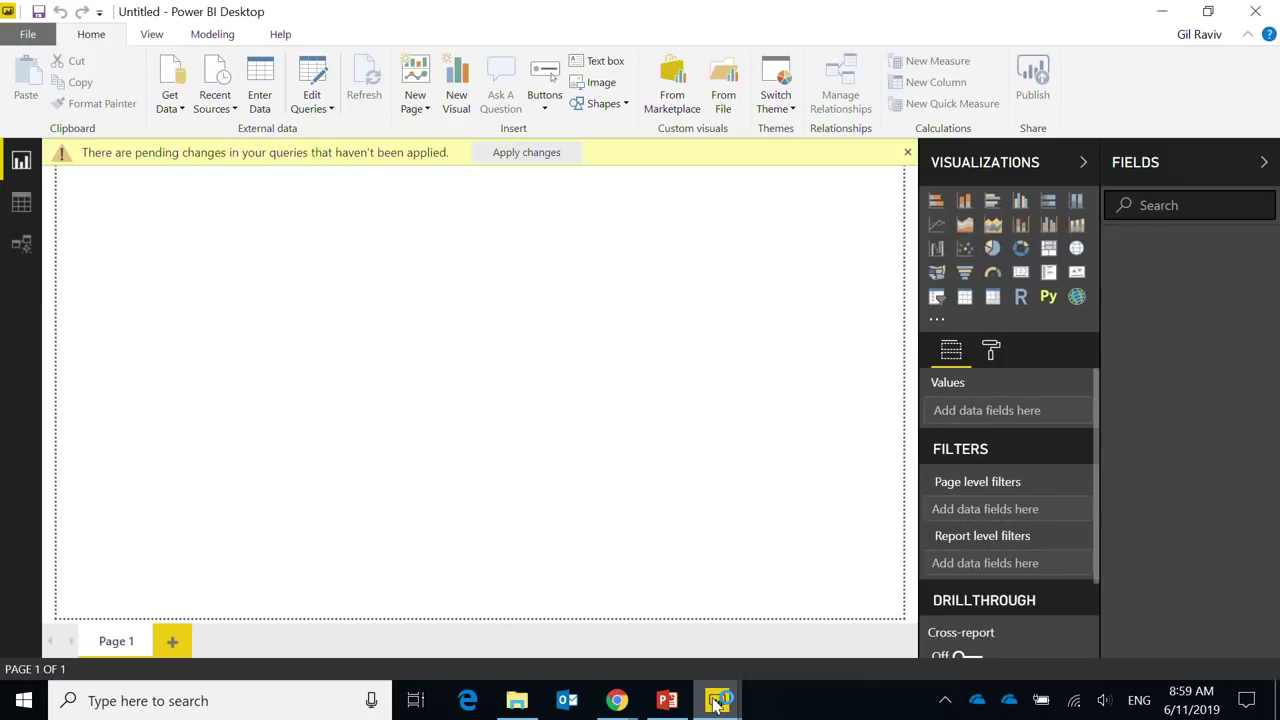
Step: Switch to the Power Query Editor, collapse the Transform File query group and select the C03E03 - Products query
mouse_move(722, 697)
key("alt+Tab")
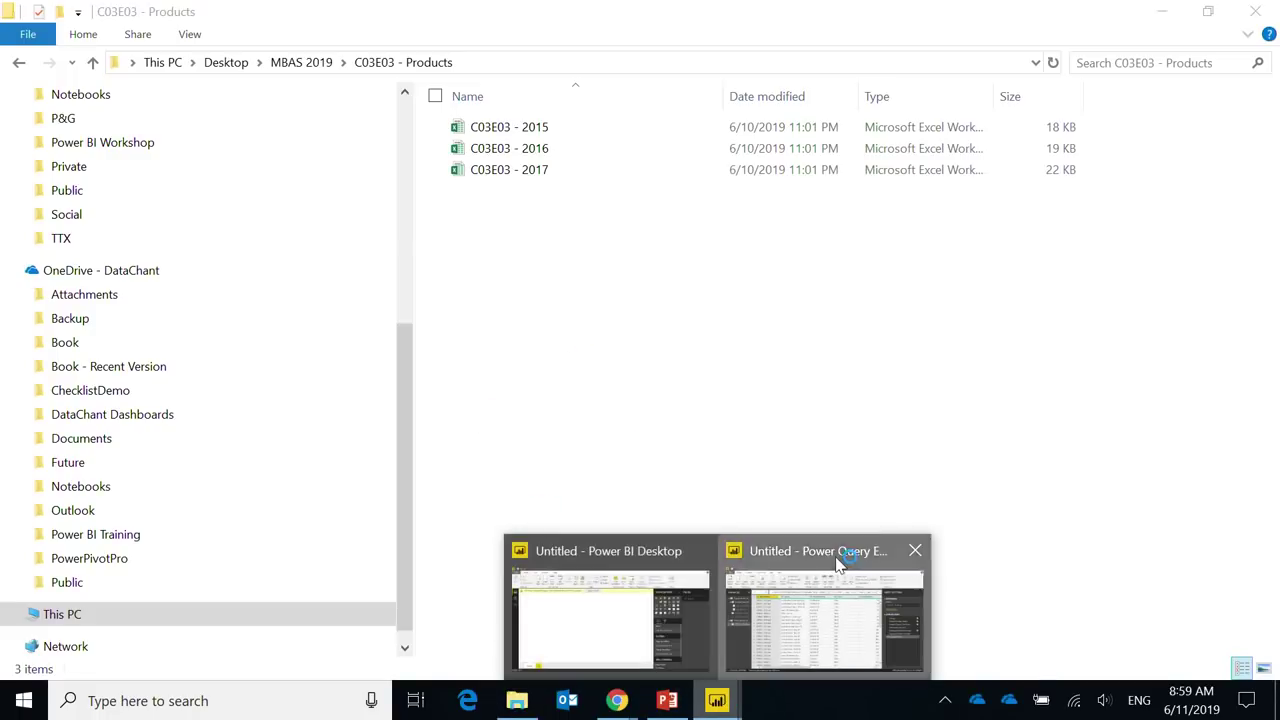
left_click(836, 552)
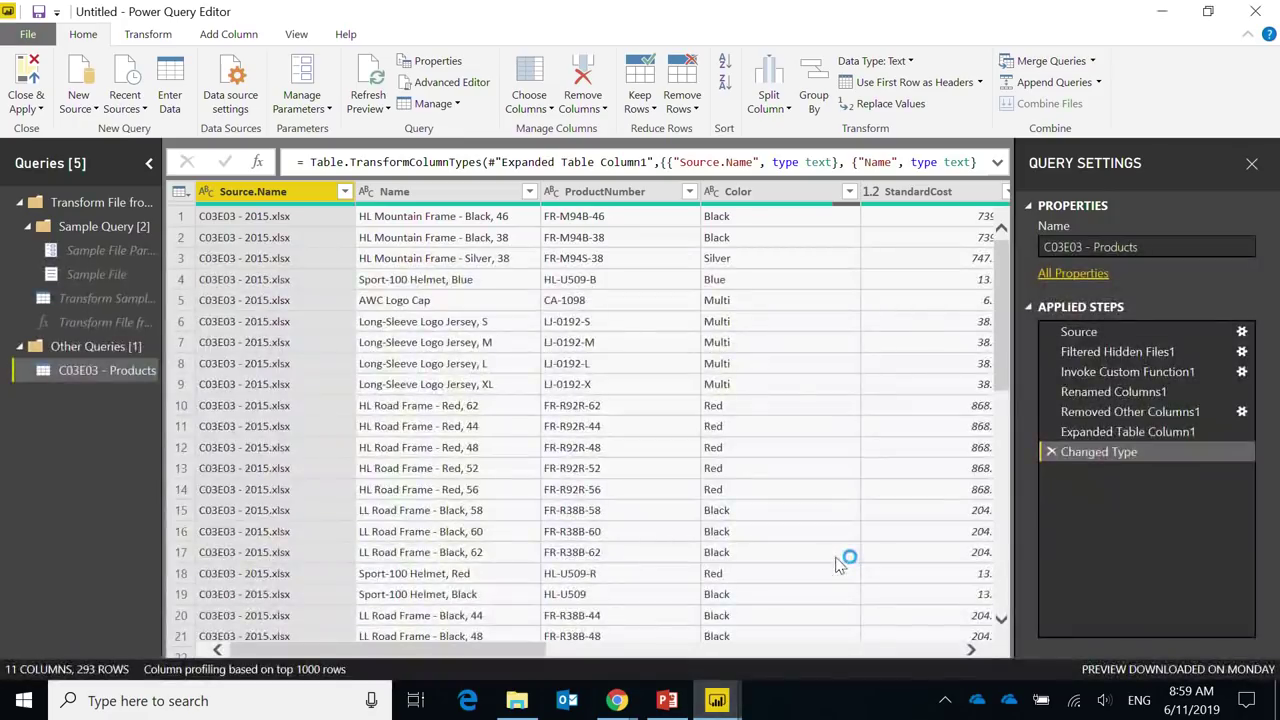
left_click(18, 202)
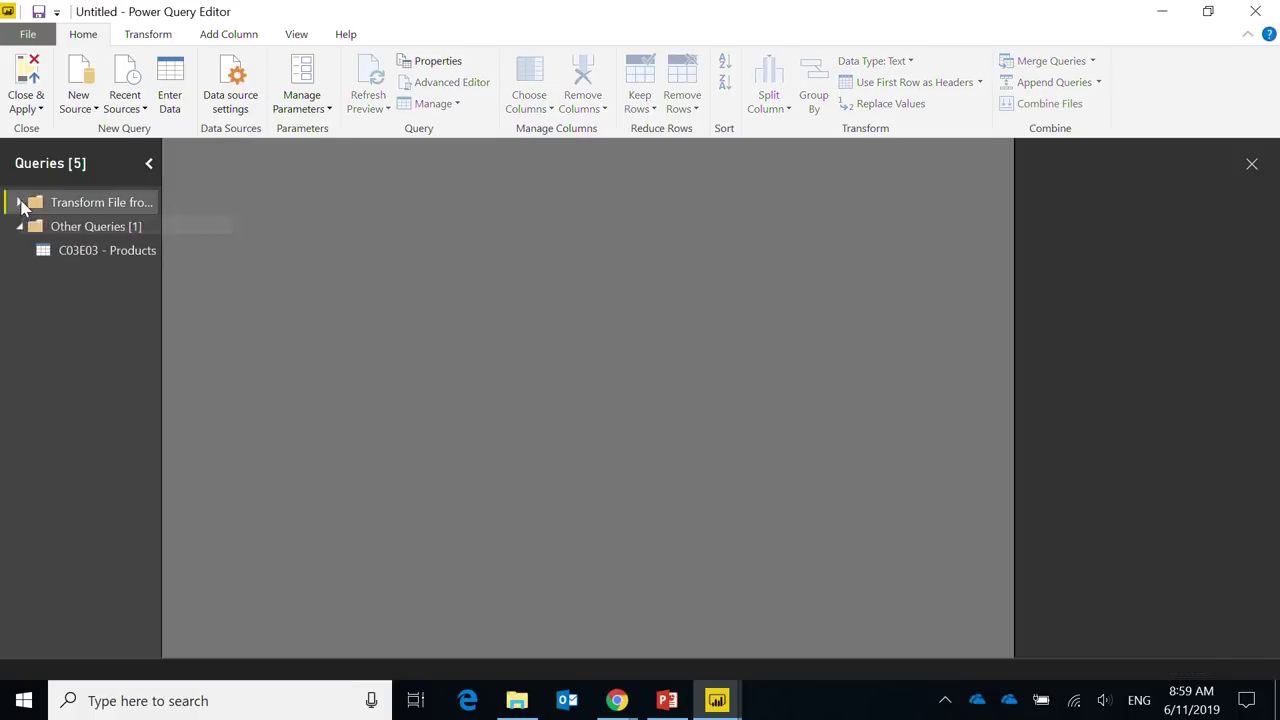
left_click(117, 250)
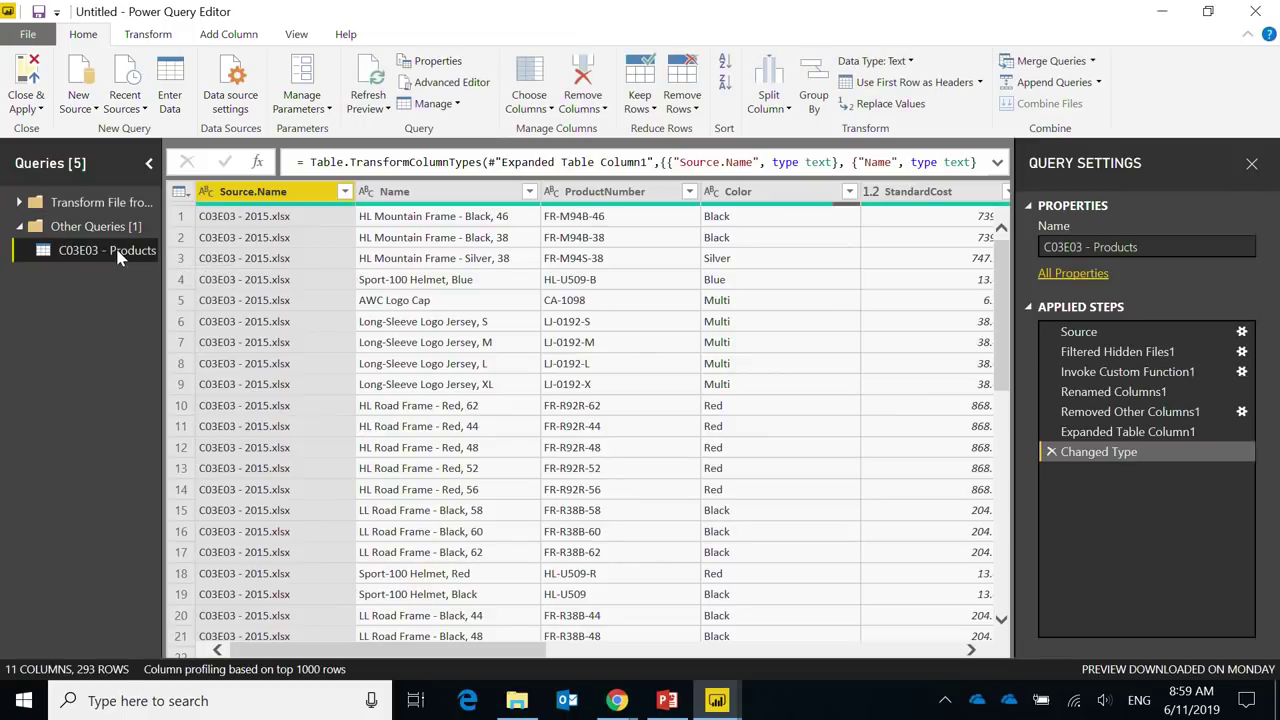
Step: Examine the combined product rows and the list of file names in the Source.Name column
scroll(432, 450, "down", 18)
scroll(432, 450, "up", 6)
left_click(344, 191)
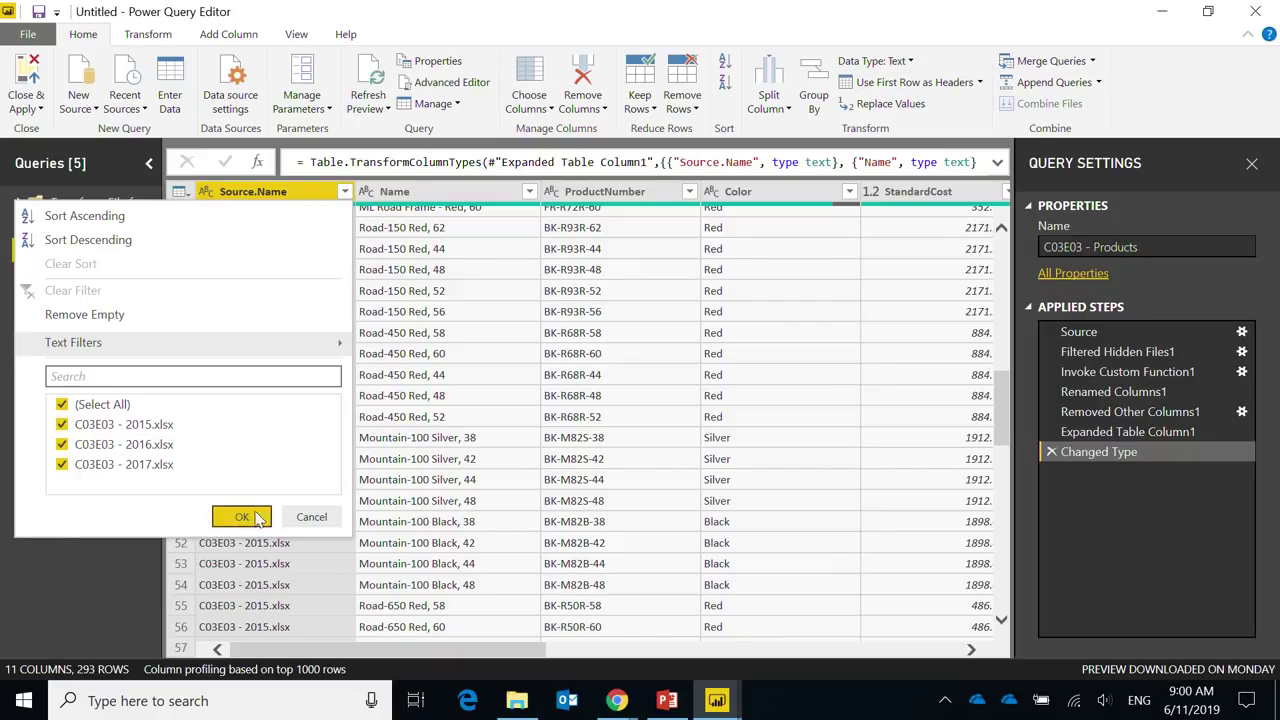
left_click(311, 516)
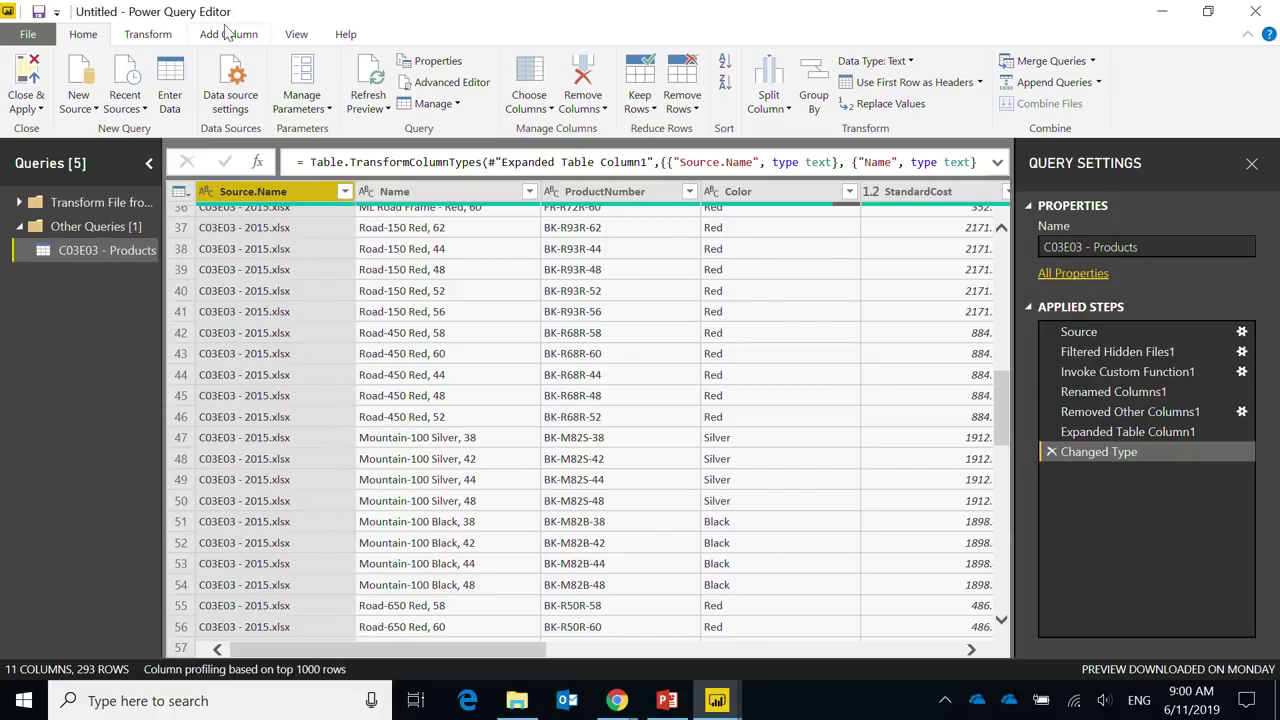
Step: Split the Source.Name column by the space delimiter at the right-most occurrence
right_click(274, 190)
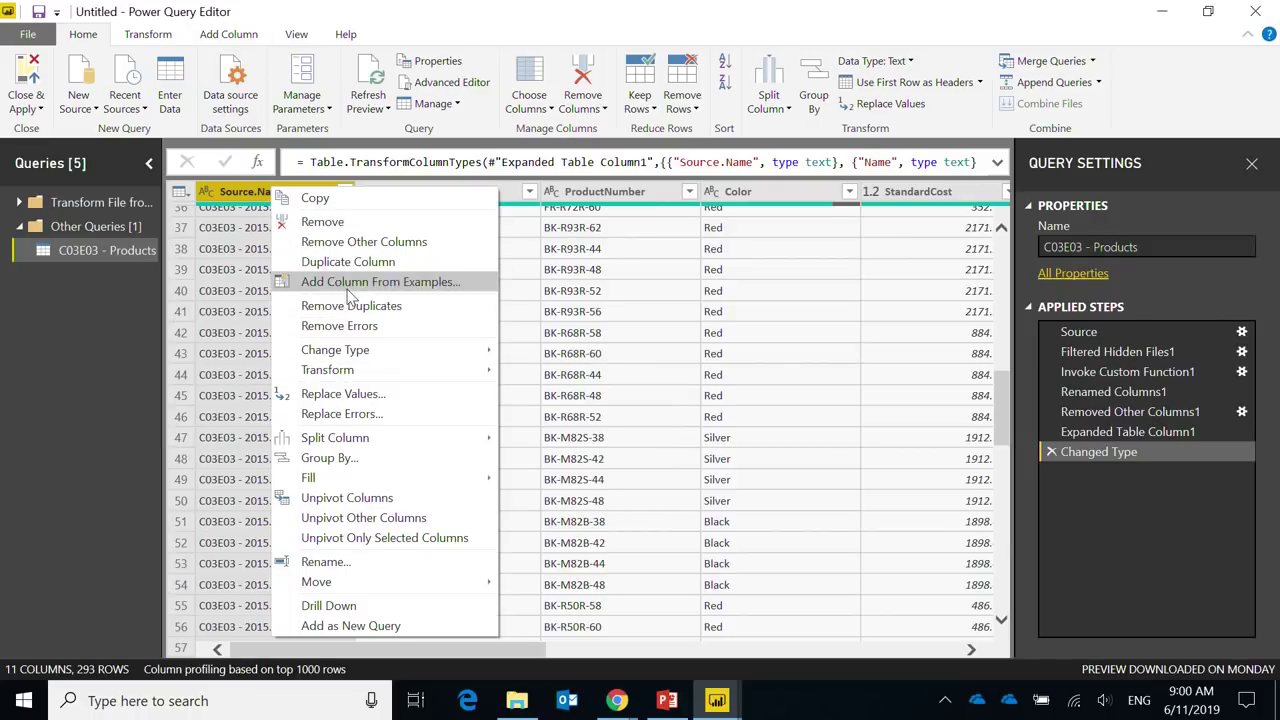
mouse_move(341, 439)
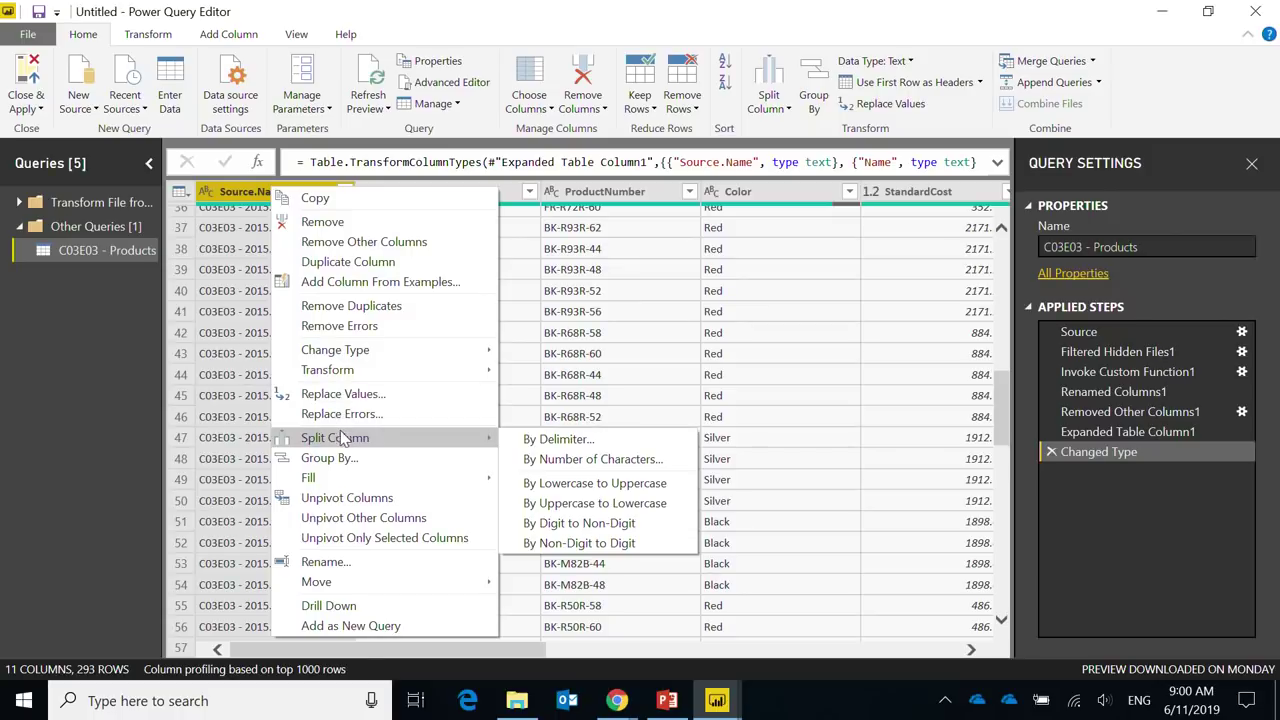
left_click(568, 439)
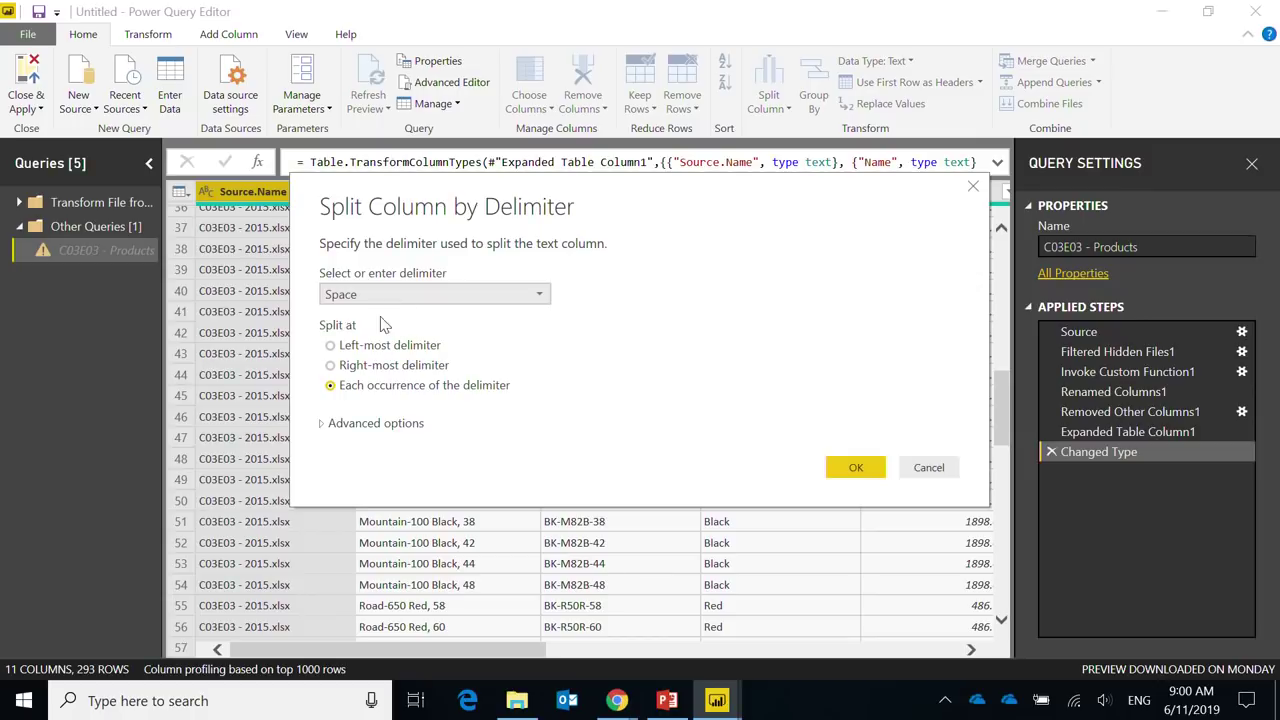
left_click(352, 369)
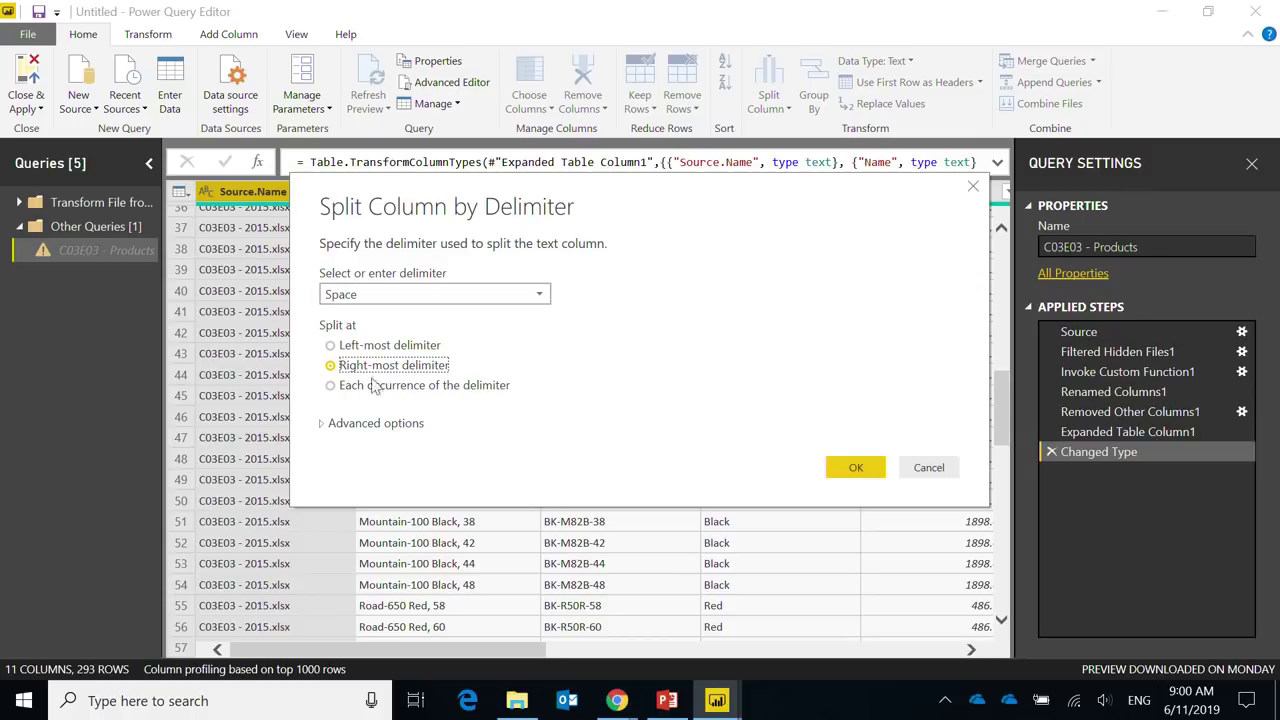
left_click(852, 470)
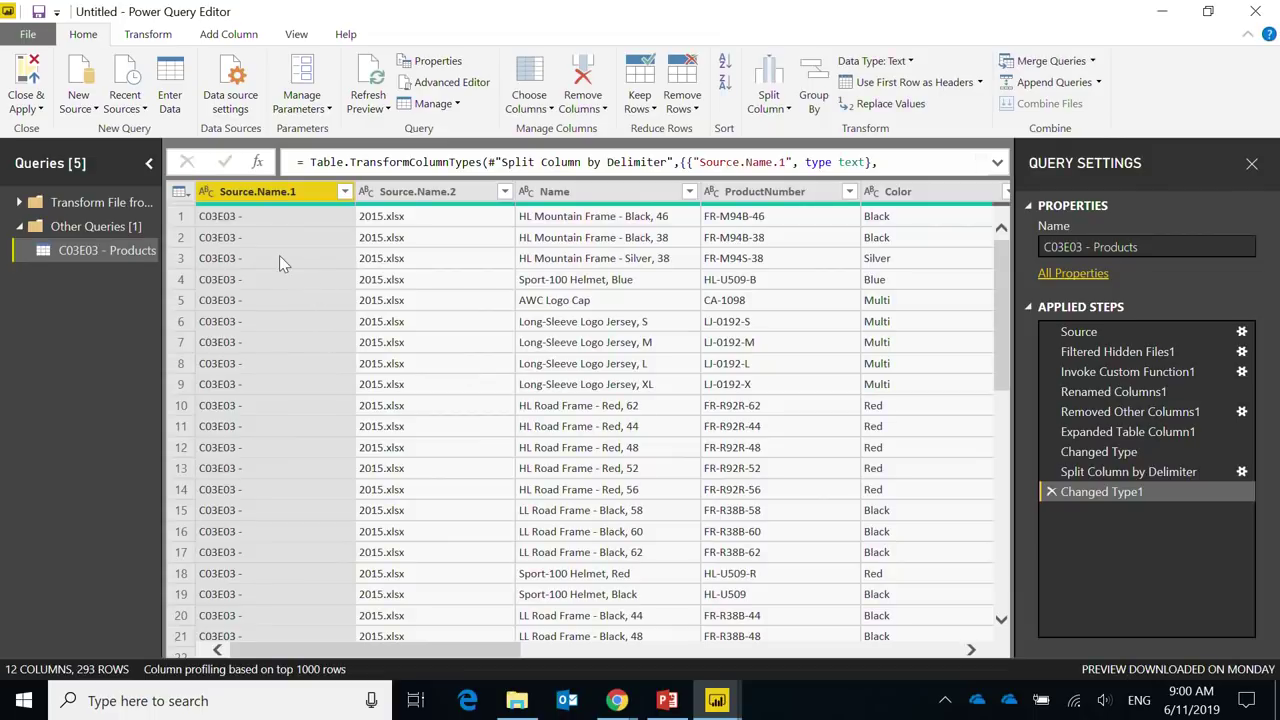
Step: Remove the automatic type change after the split, review the split settings, and delete the Split Column by Delimiter step
left_click(1048, 495)
left_click(1242, 472)
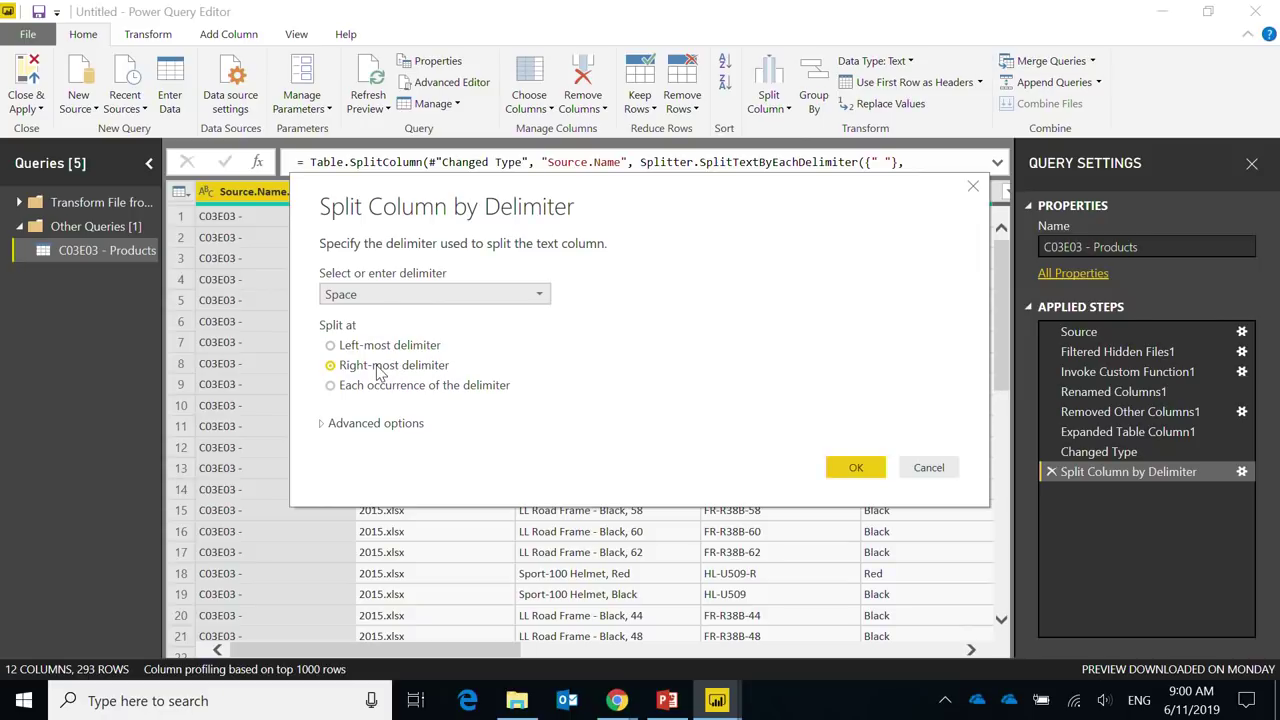
left_click(928, 467)
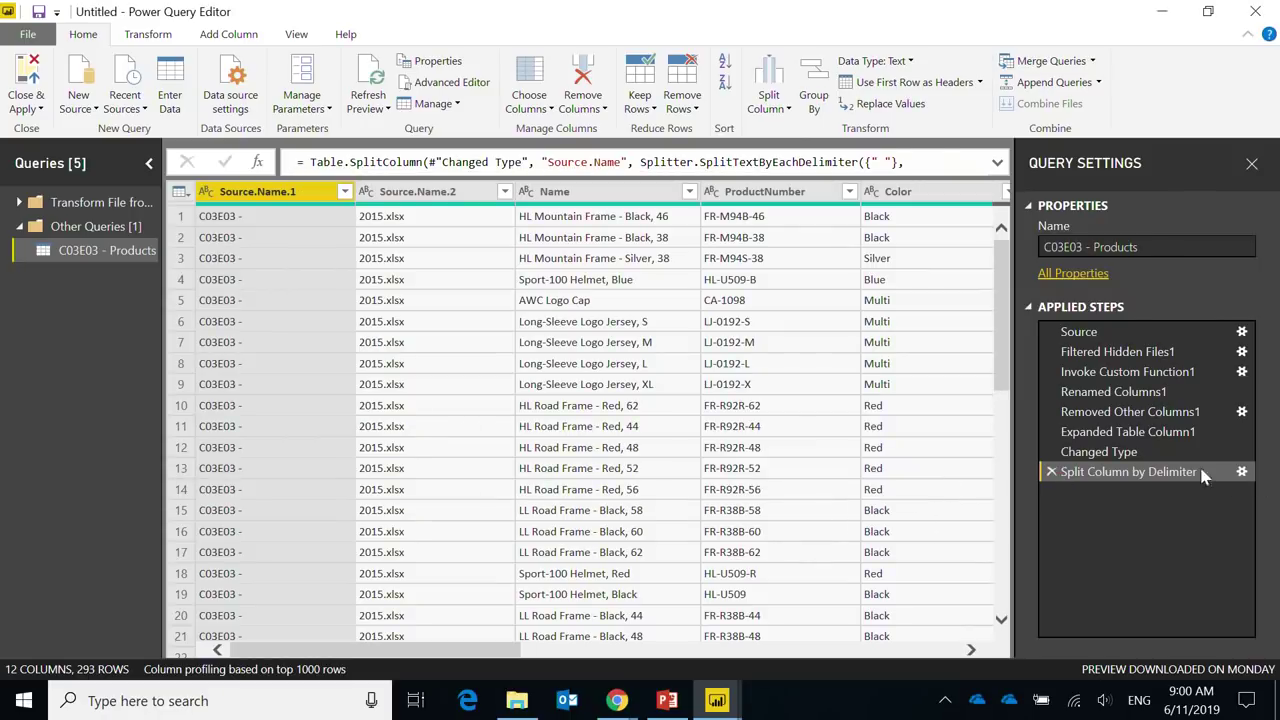
left_click(1051, 471)
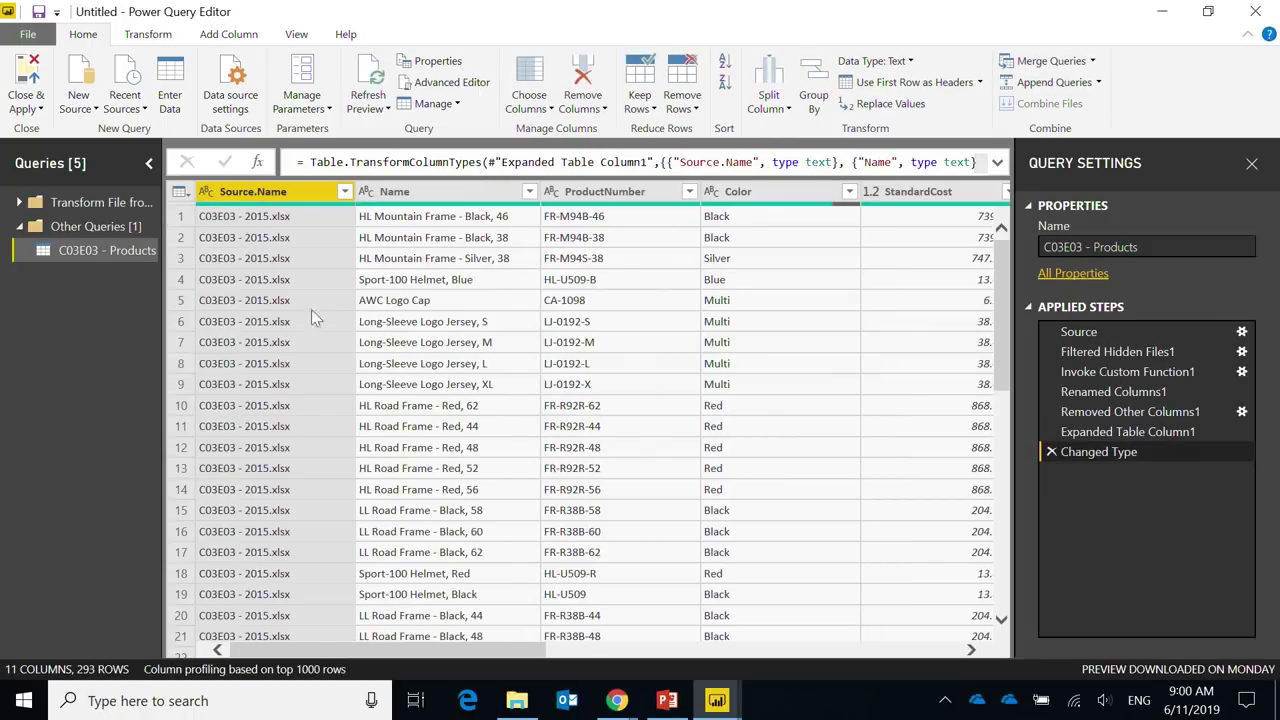
Step: Split the Source.Name column by the custom delimiter "-" at its left-most occurrence
left_click(233, 300)
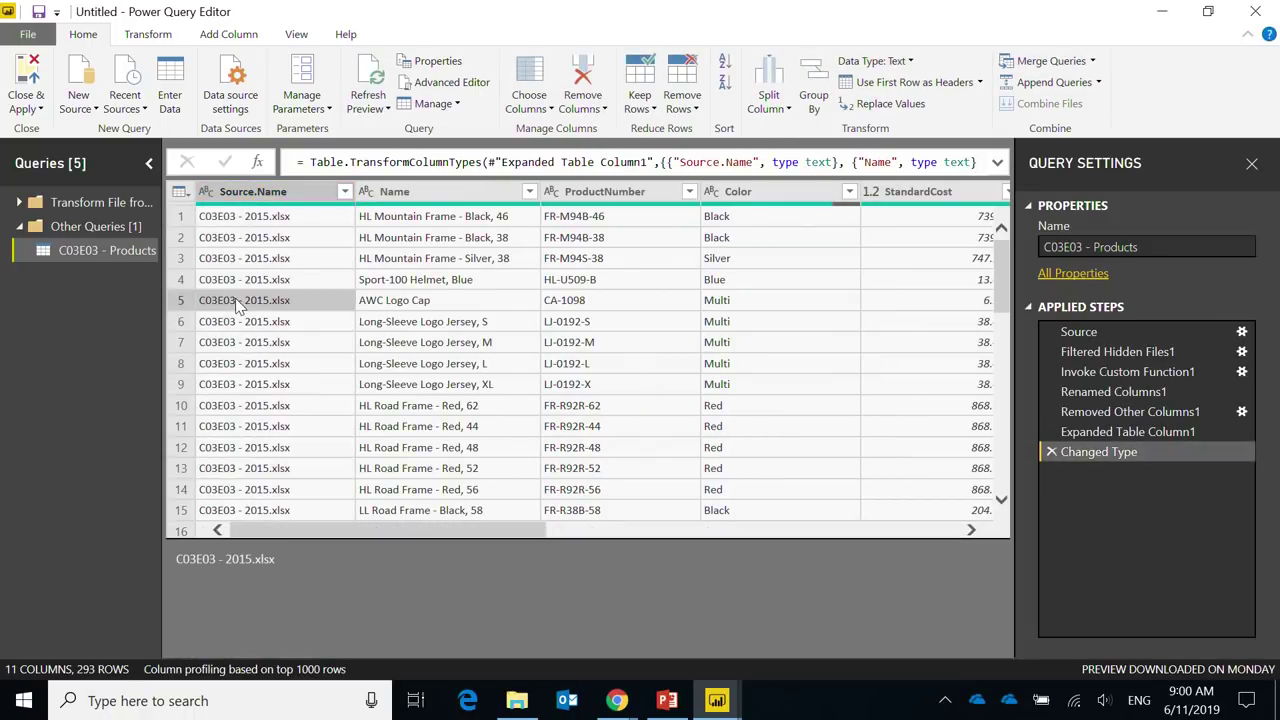
double_click(229, 560)
left_click(255, 191)
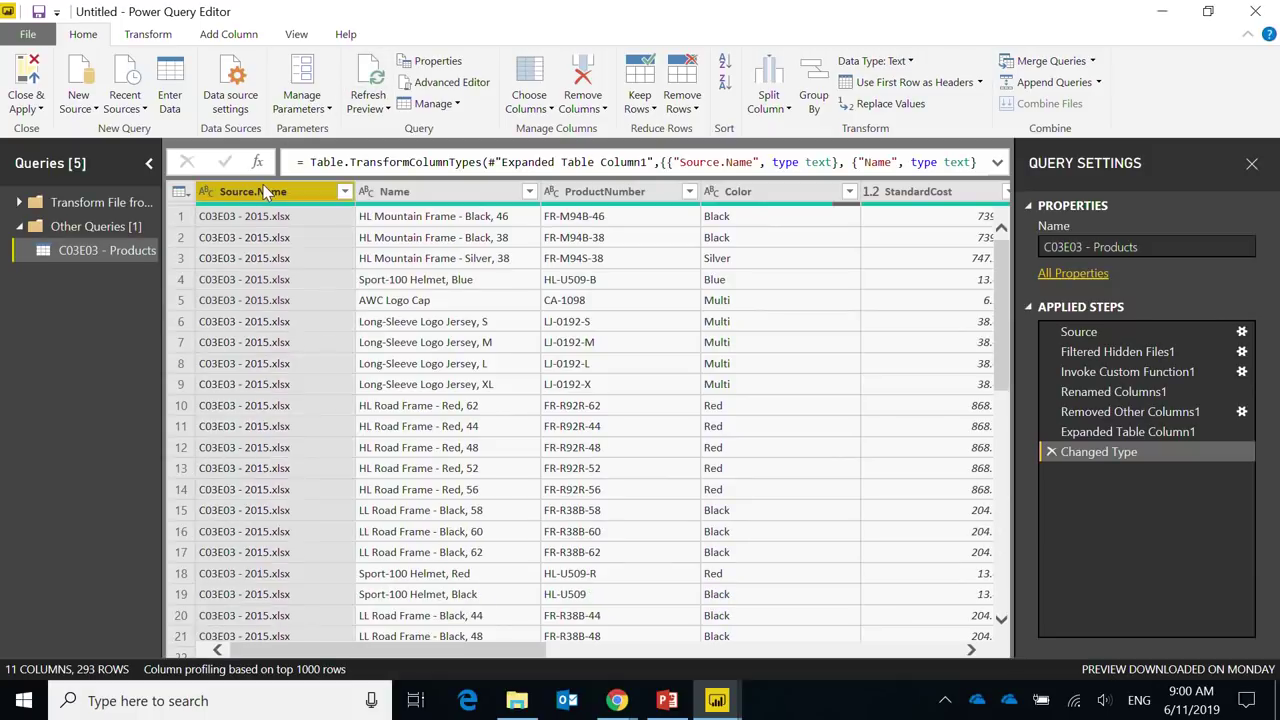
right_click(262, 191)
mouse_move(356, 434)
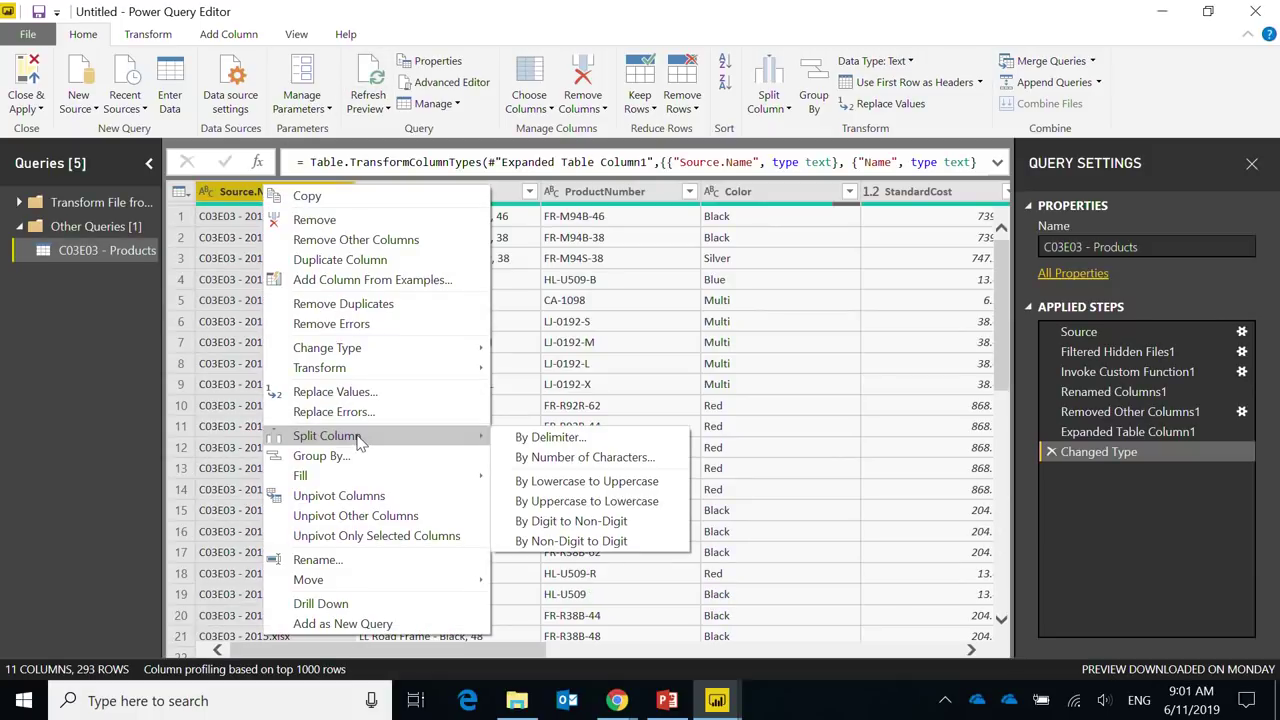
left_click(545, 439)
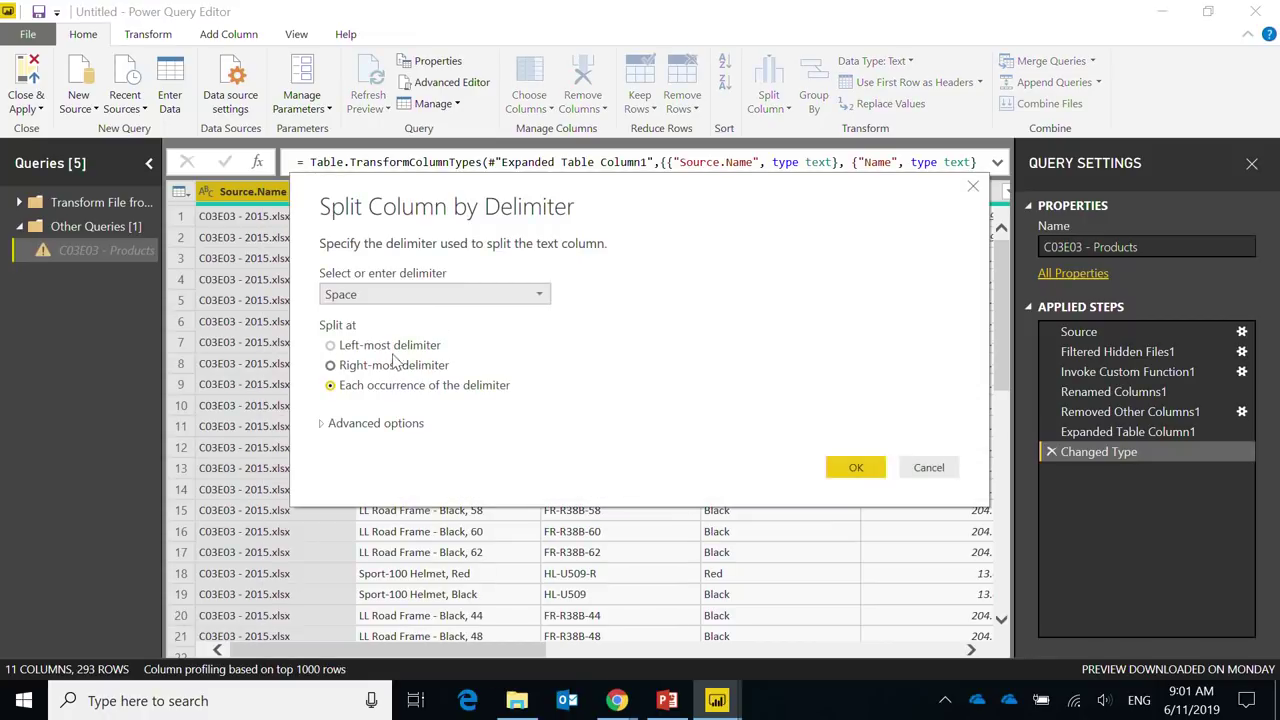
left_click(420, 294)
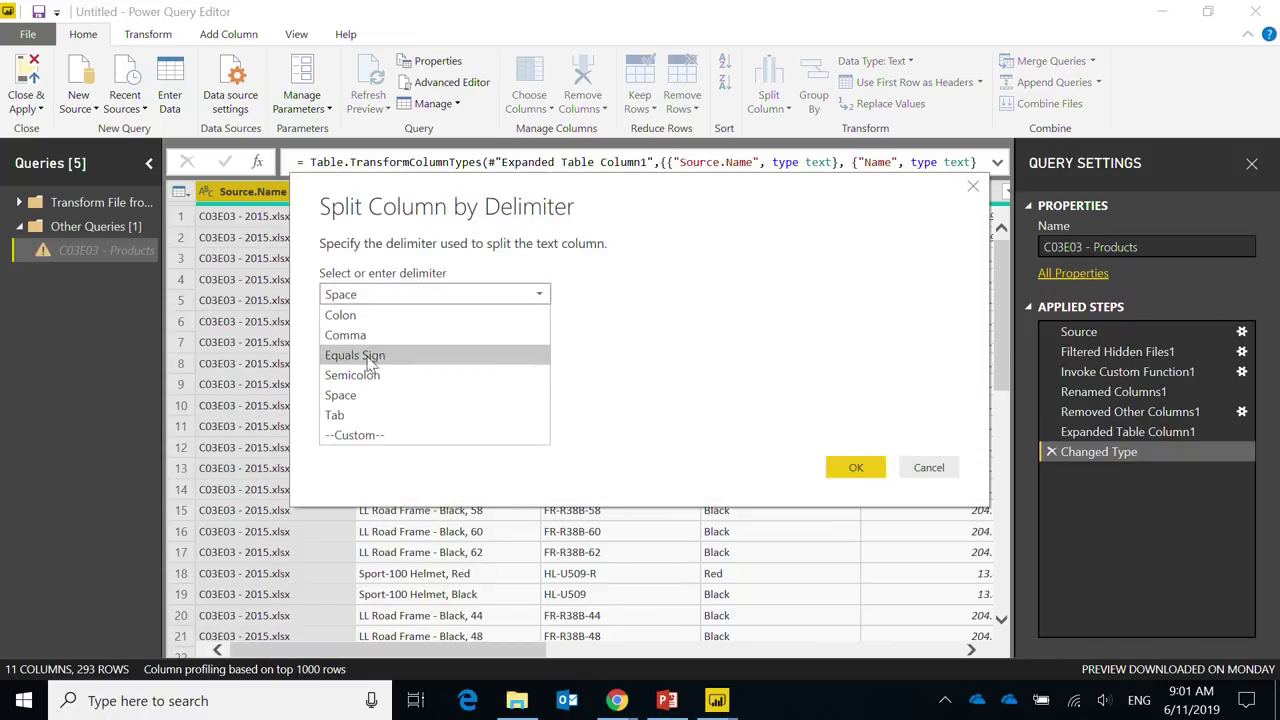
left_click(358, 435)
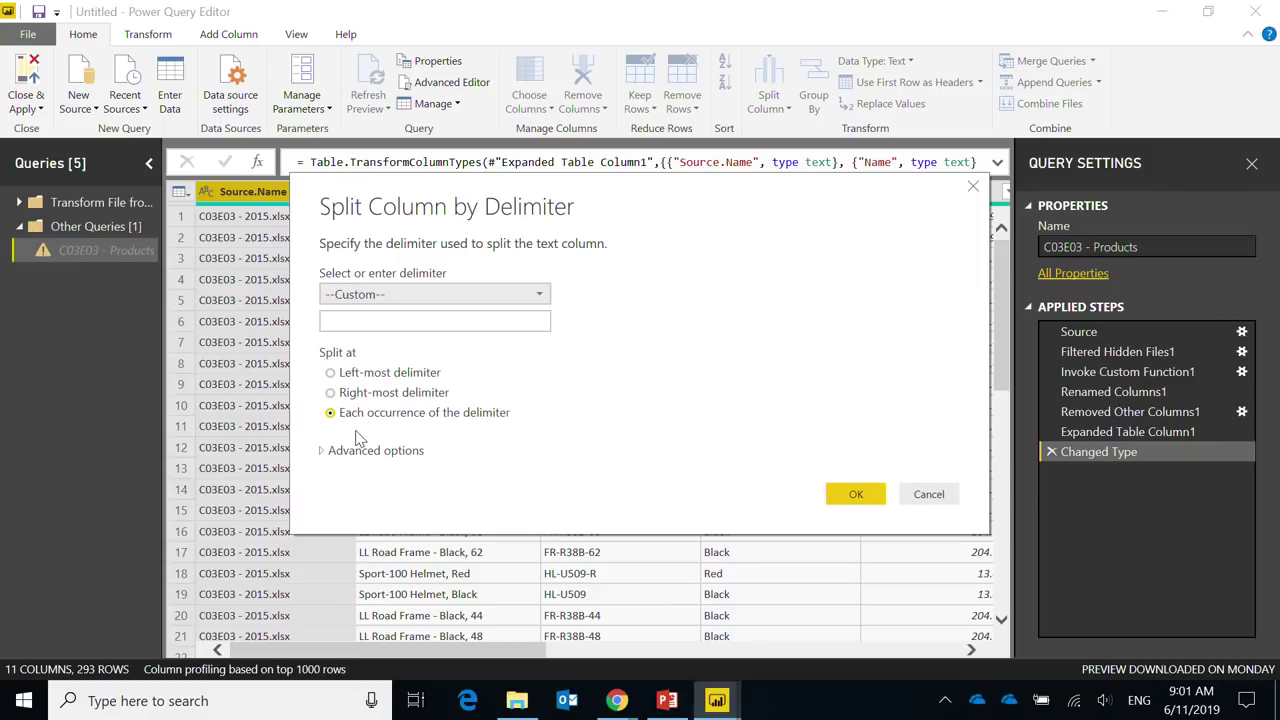
left_click(393, 326)
type("-")
left_click(378, 374)
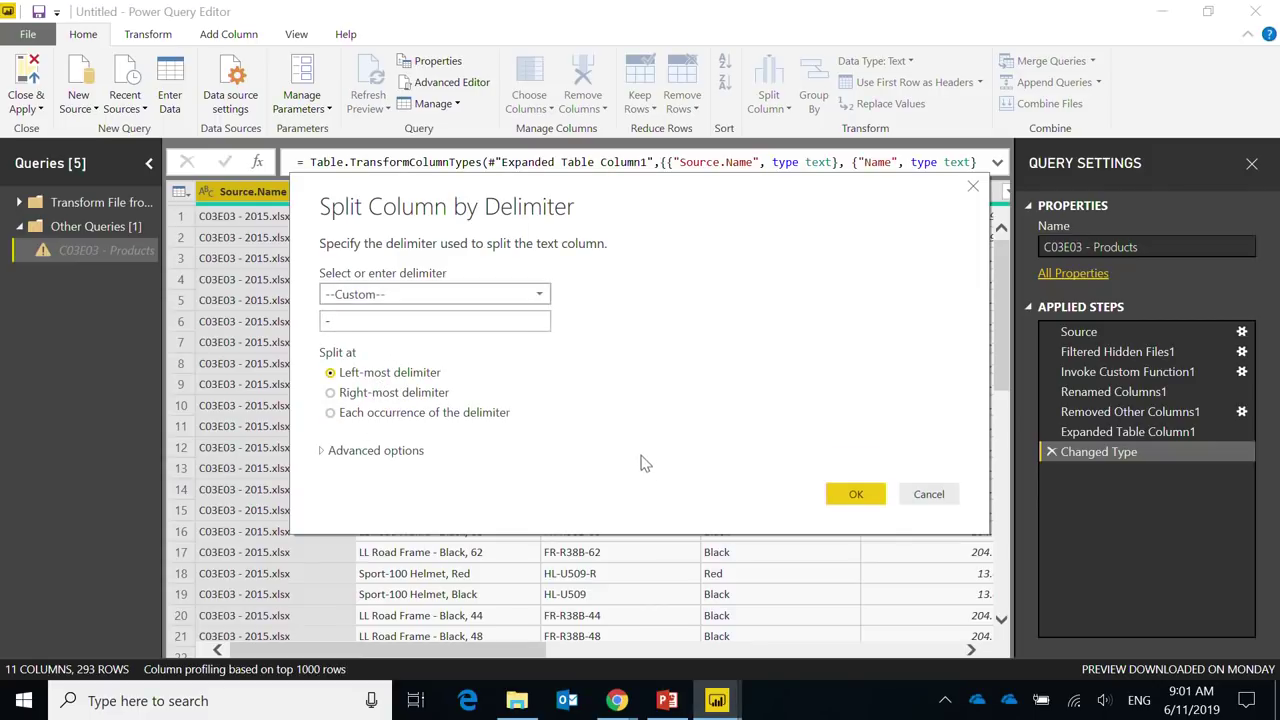
left_click(856, 494)
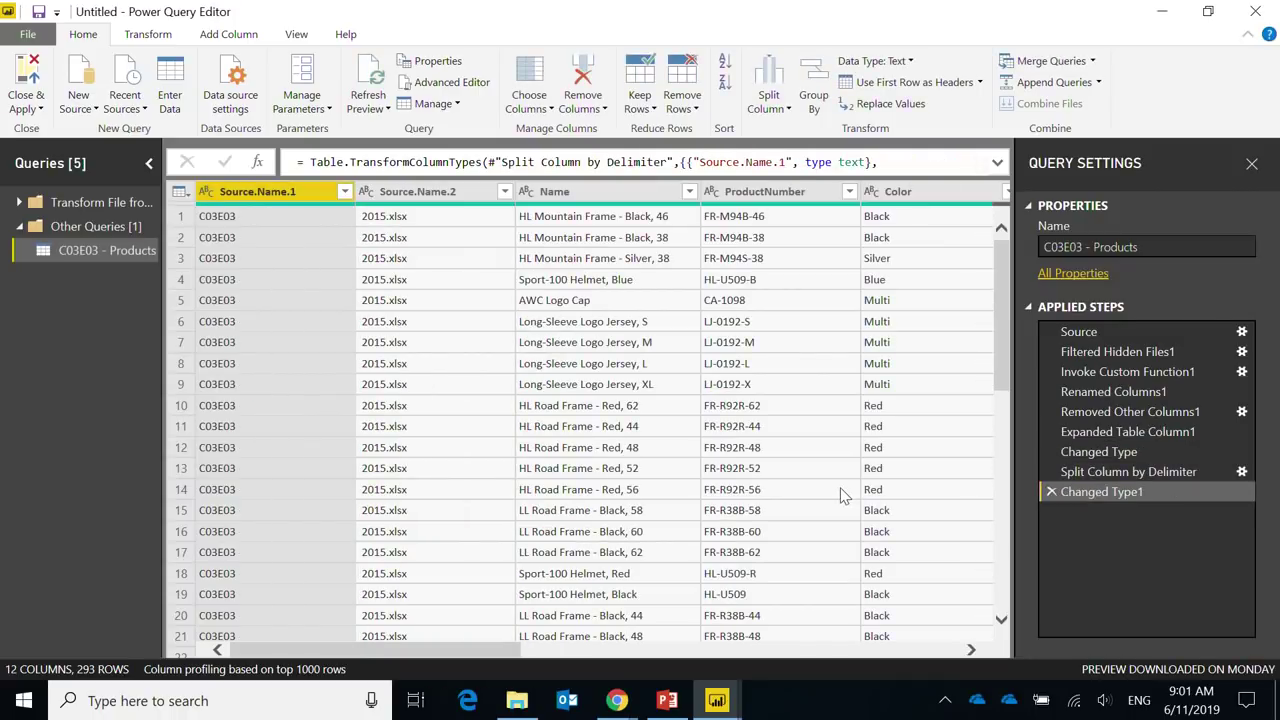
Step: Replace ".xlsx" with an empty value in the Source.Name.2 column
left_click(462, 194)
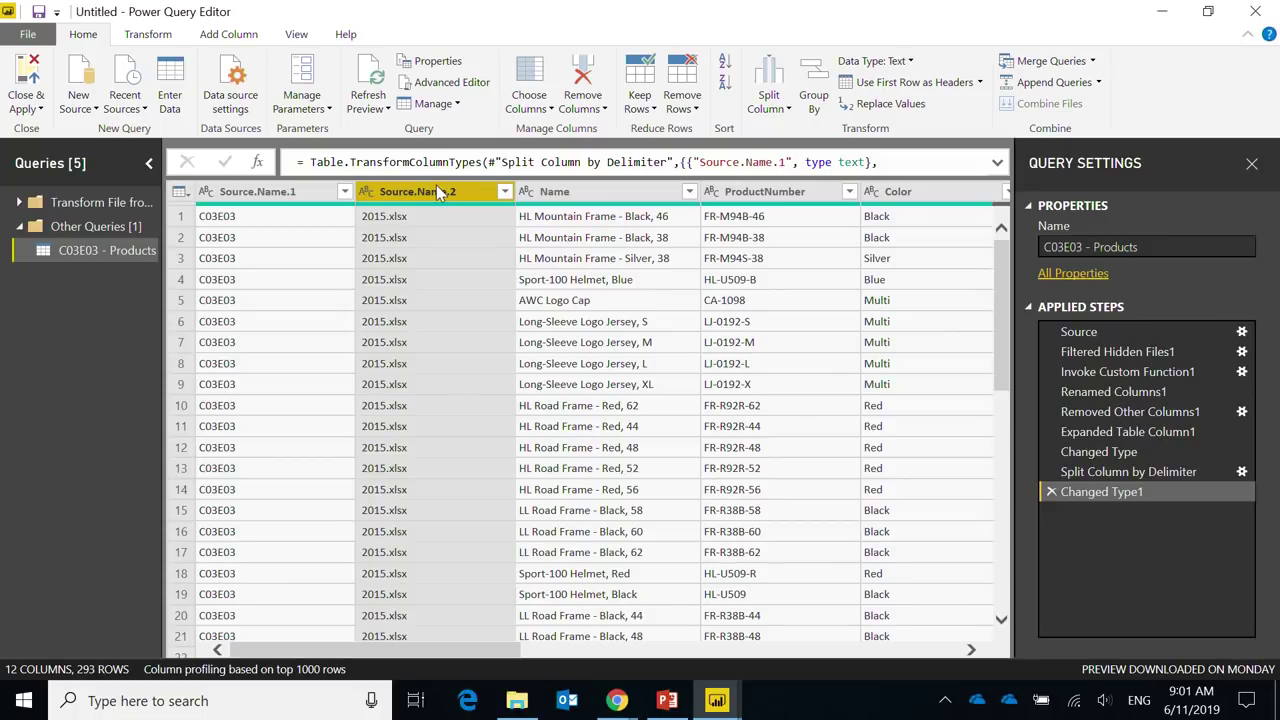
right_click(437, 192)
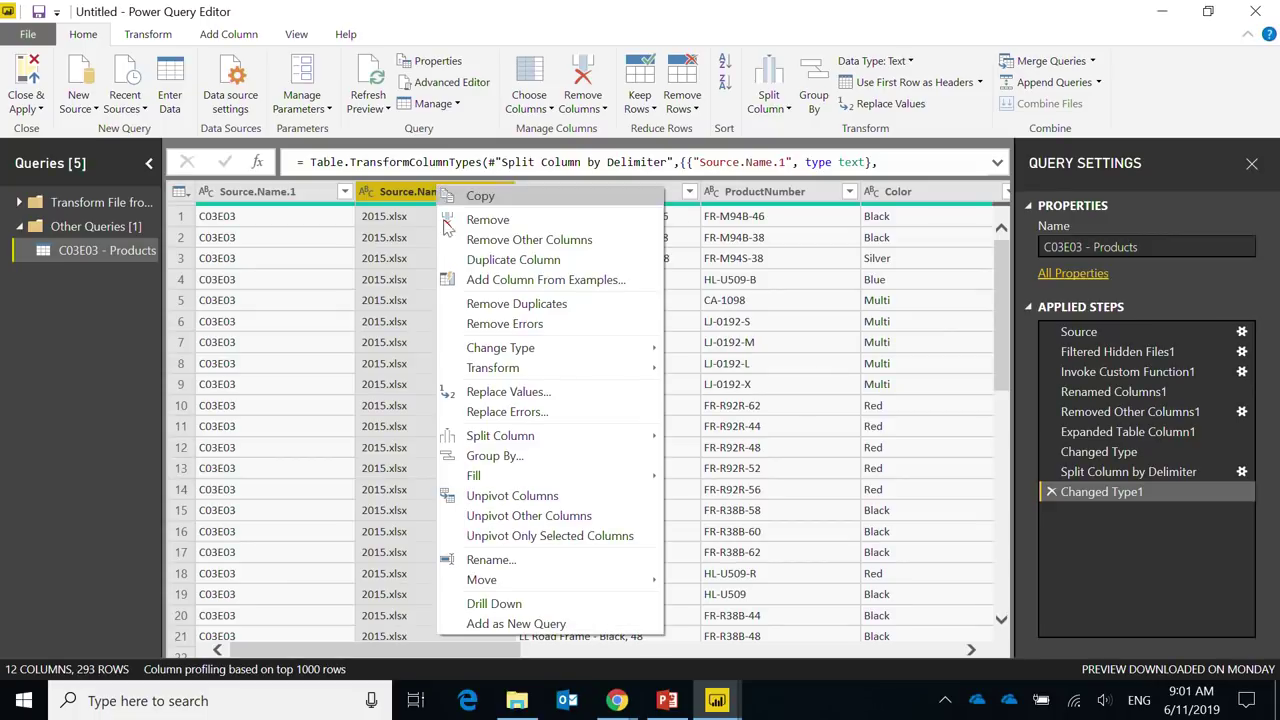
left_click(519, 403)
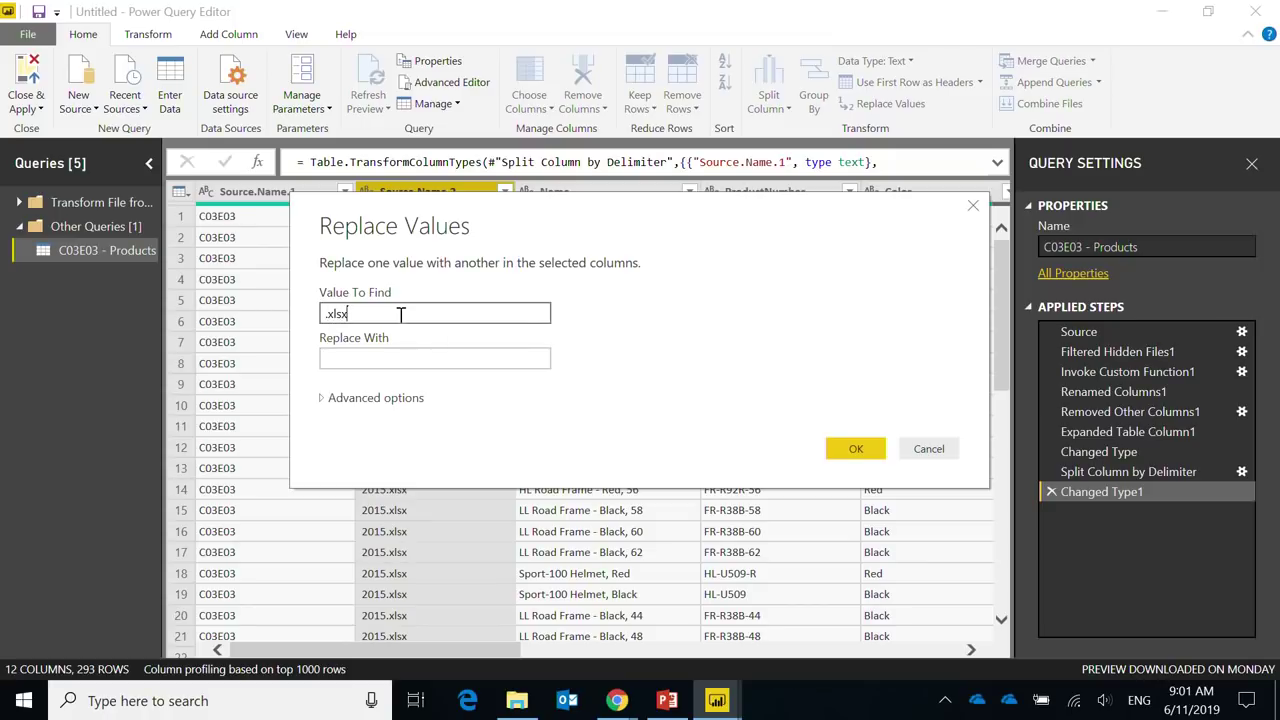
type(".xlsx")
key("Return")
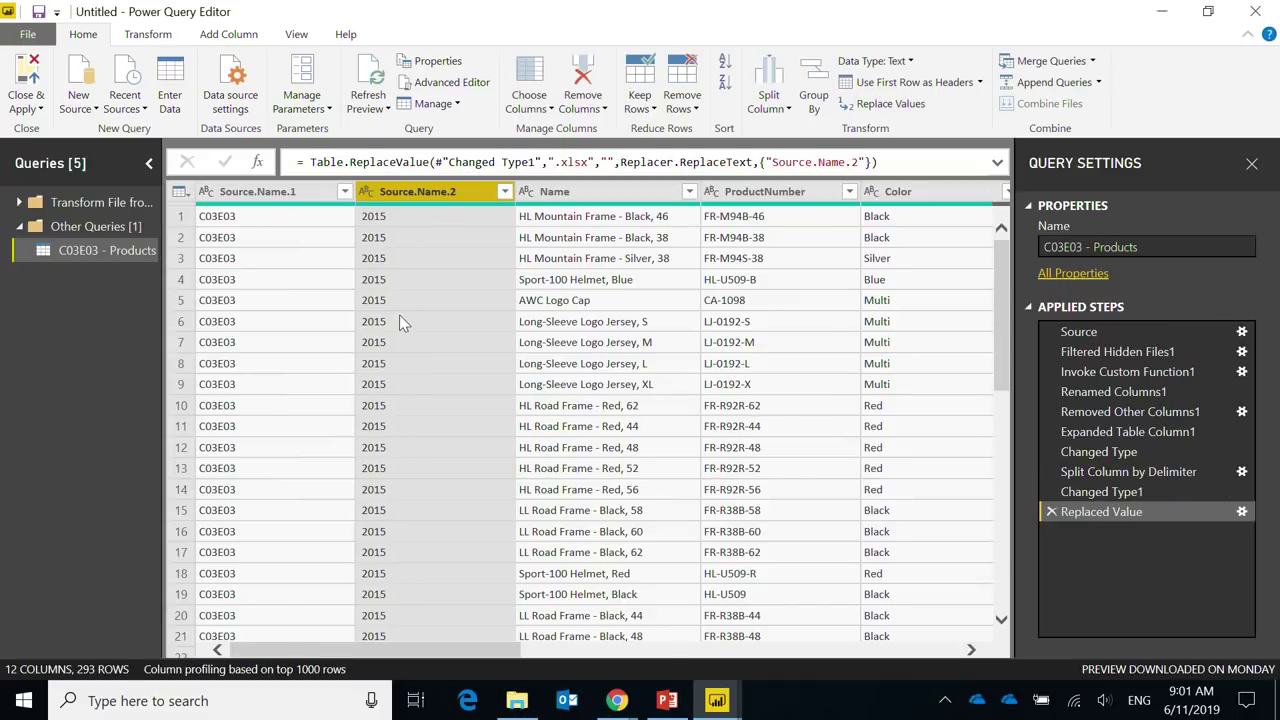
Step: Remove the Source.Name.1 column and trim the text in the Source.Name.2 column
right_click(246, 191)
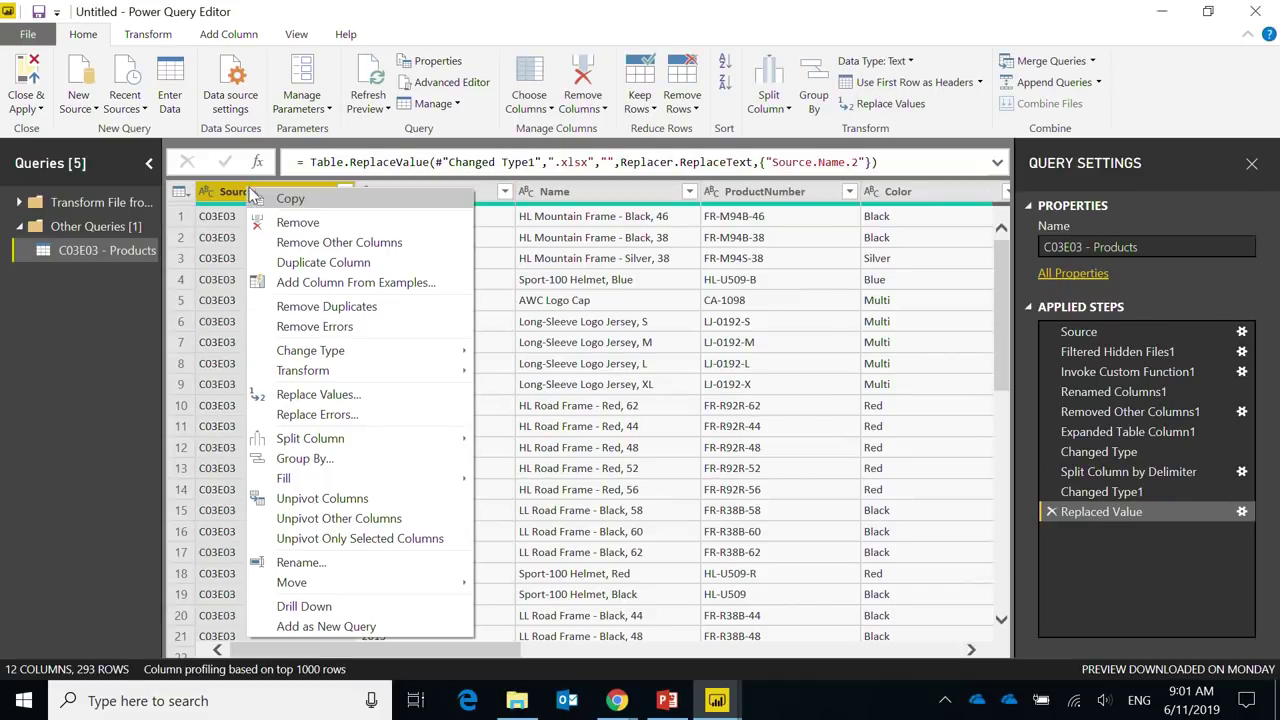
left_click(335, 223)
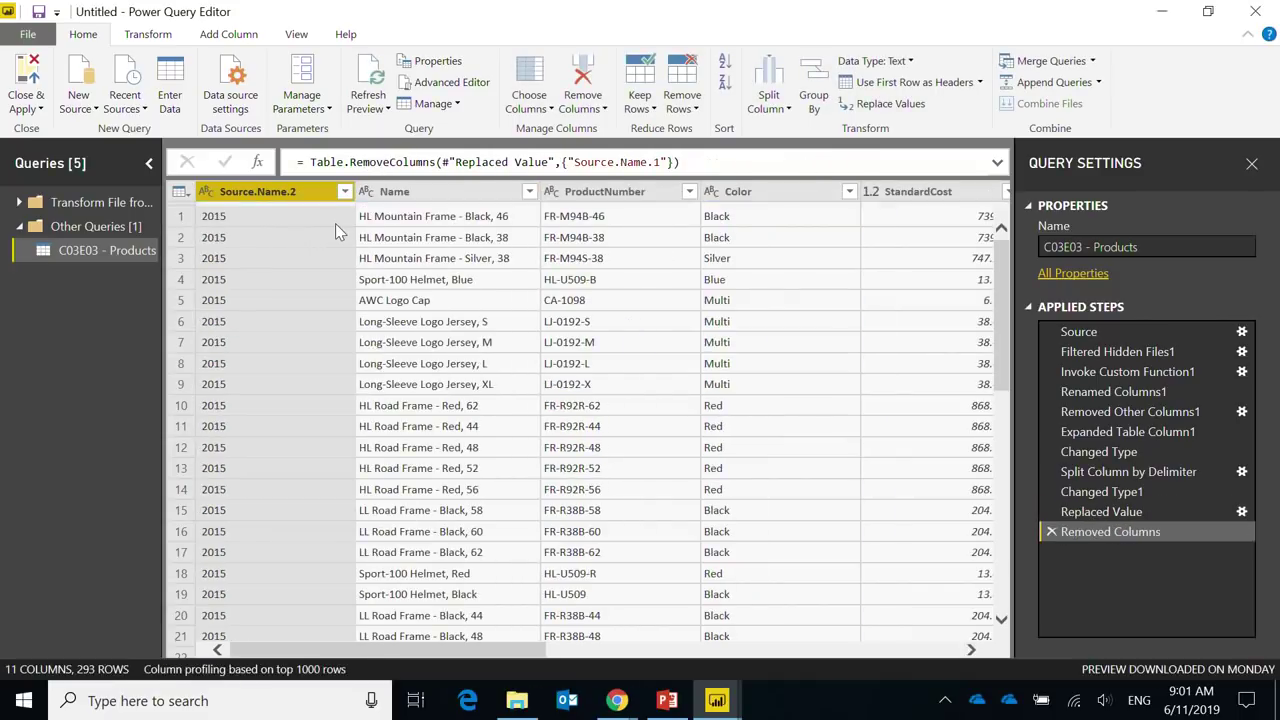
right_click(233, 197)
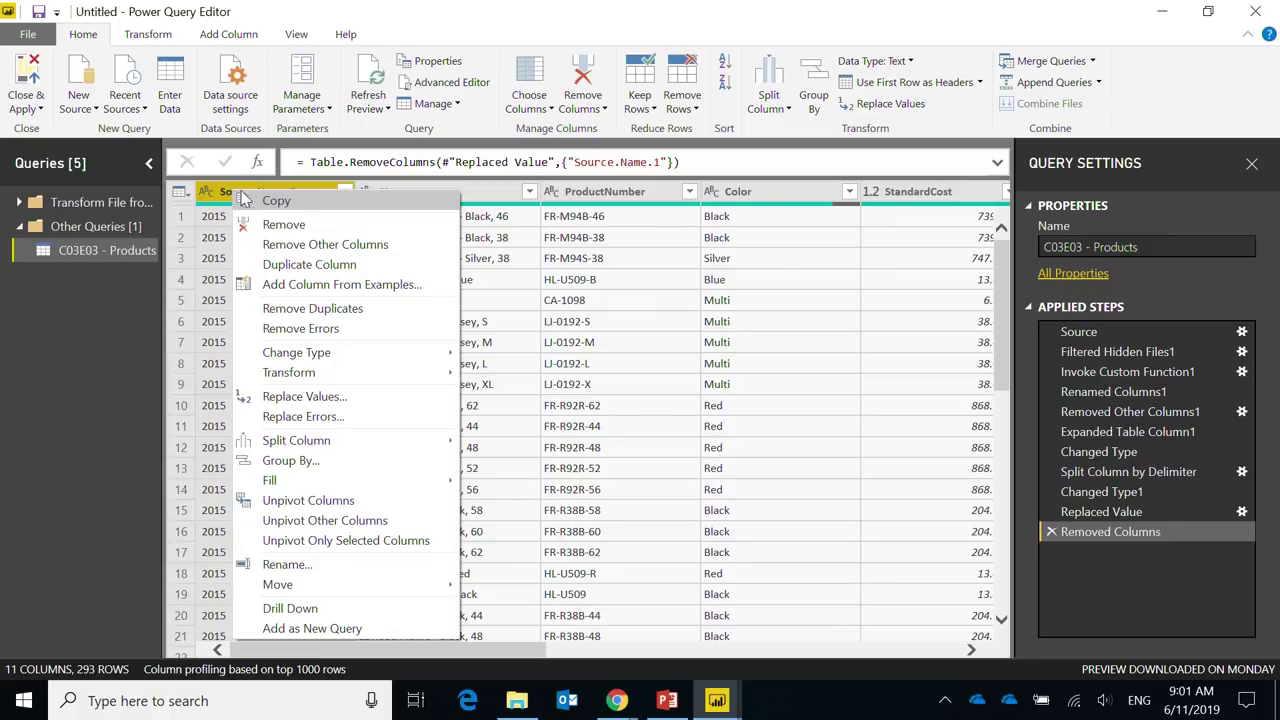
mouse_move(320, 375)
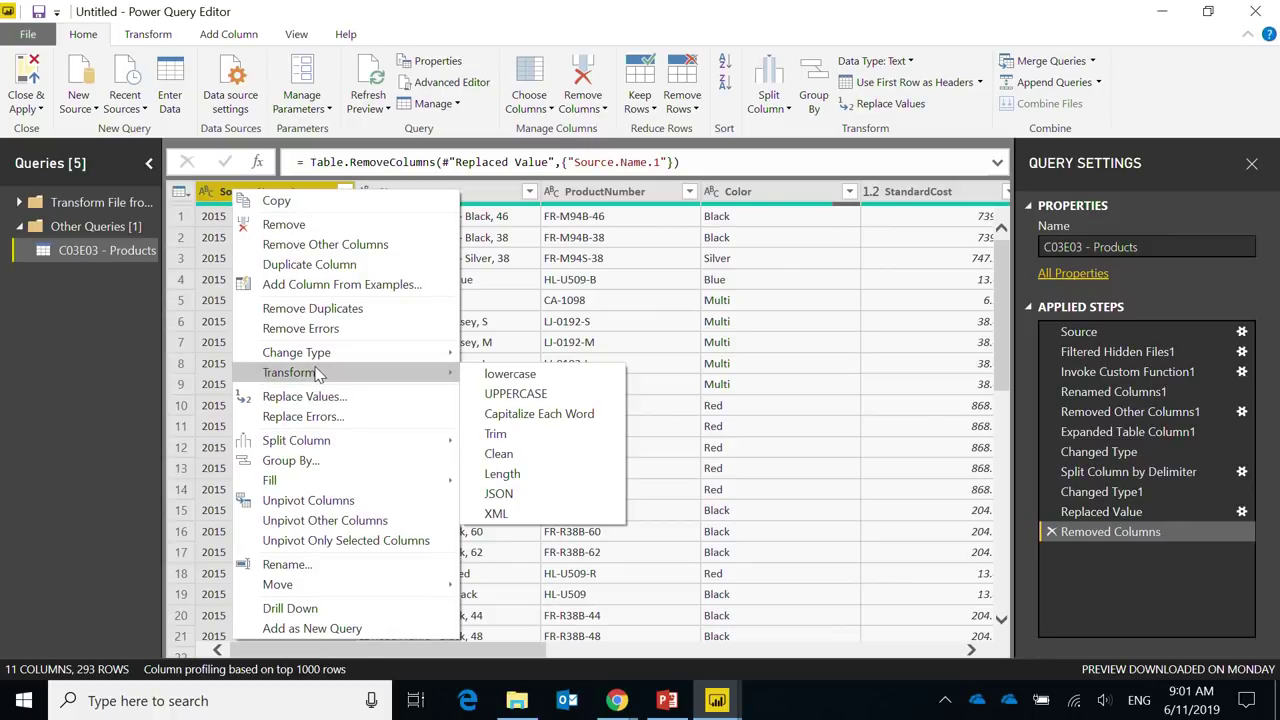
left_click(497, 436)
Step: Rename the Source.Name.2 column as Release Year and load the query changes into the Power BI Desktop report
double_click(258, 190)
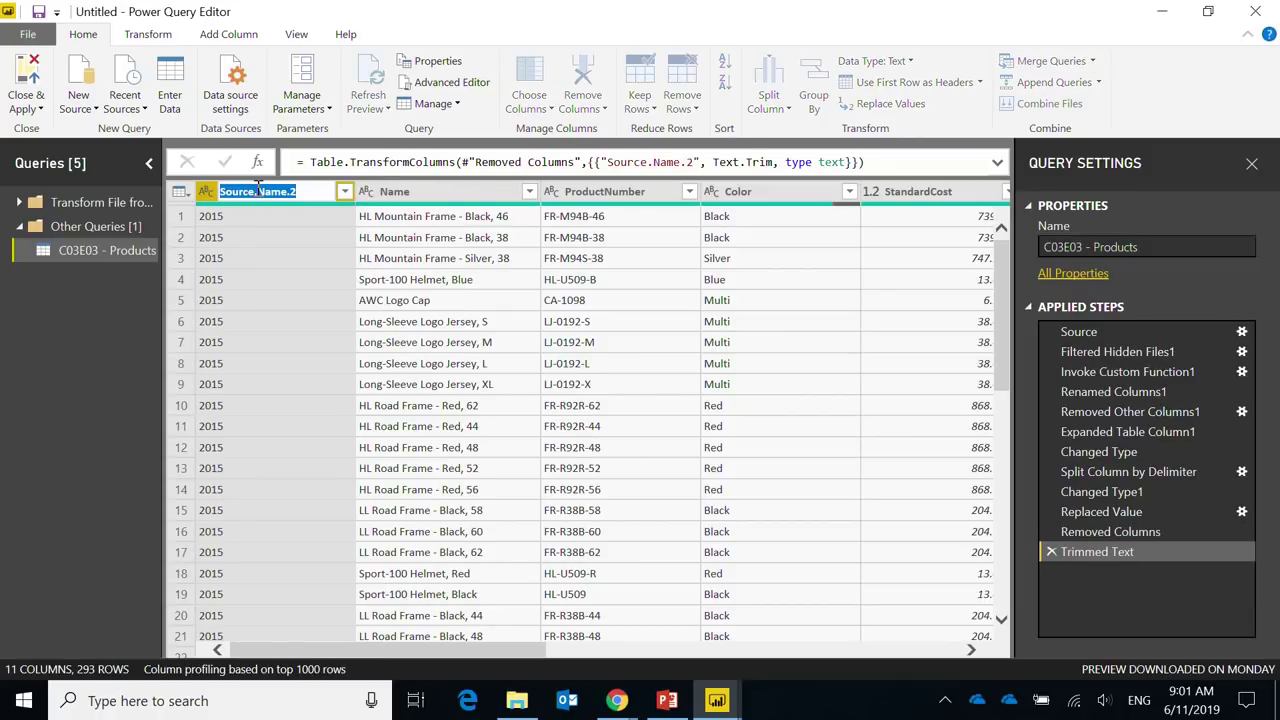
type("Release Year")
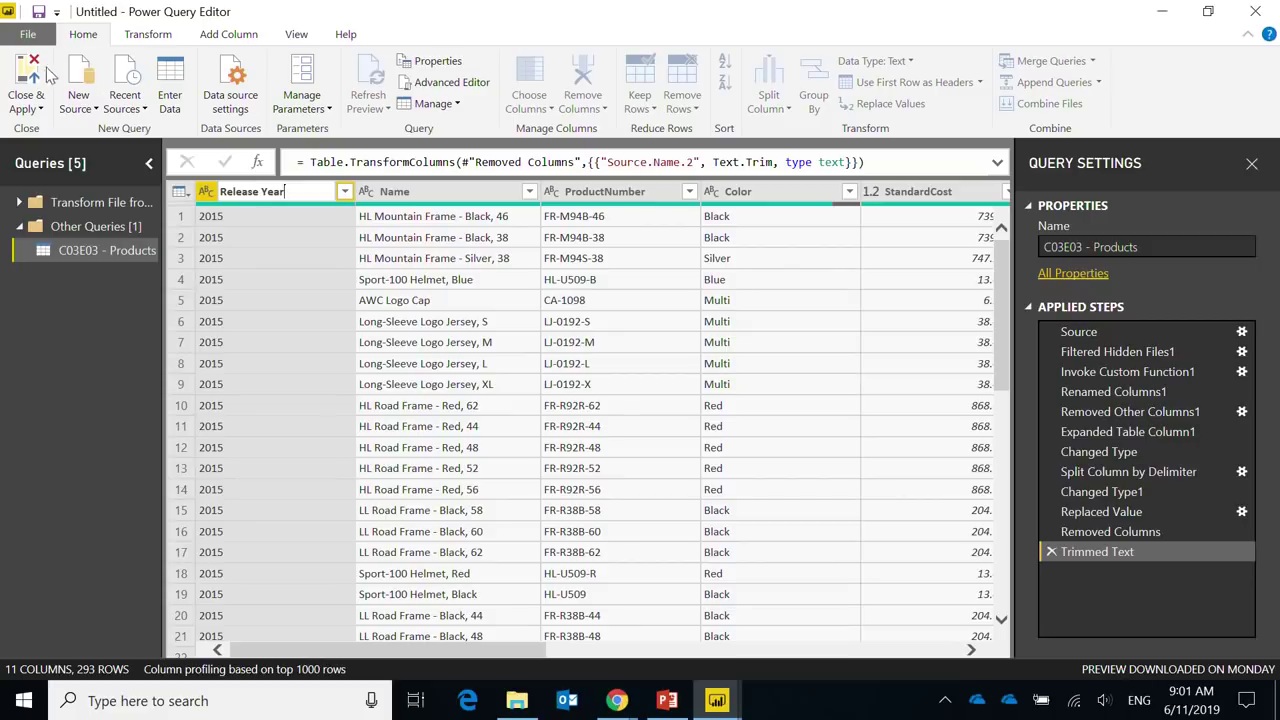
key("alt+Tab")
key("alt+Tab")
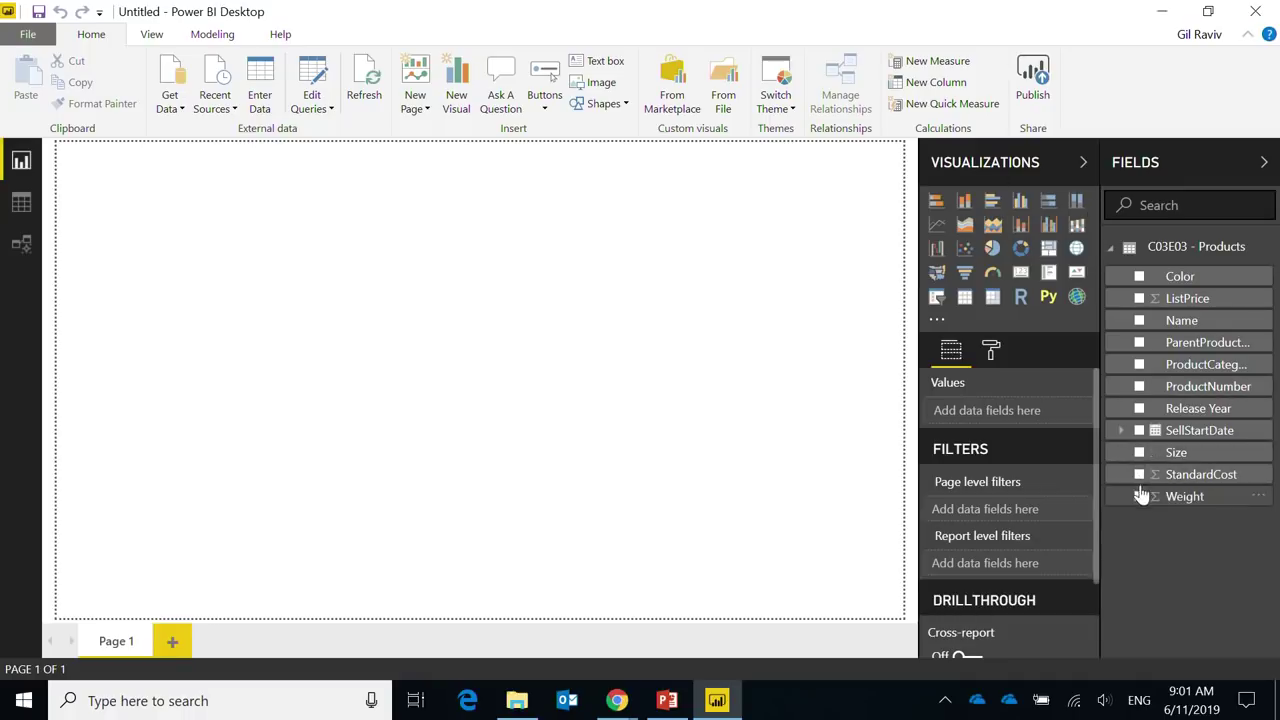
Step: Build a table visual with Release Year, ProductCategoryName and Weight, and enlarge it on the report page
left_click(1140, 410)
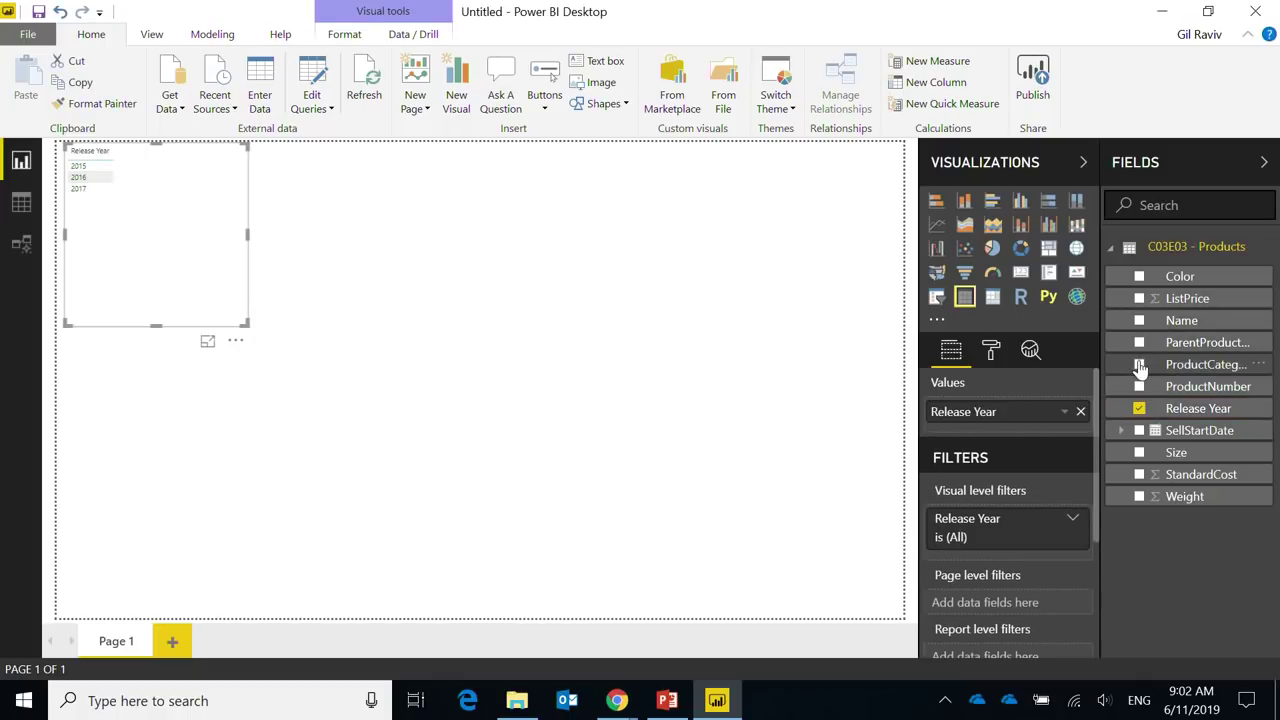
left_click(1139, 365)
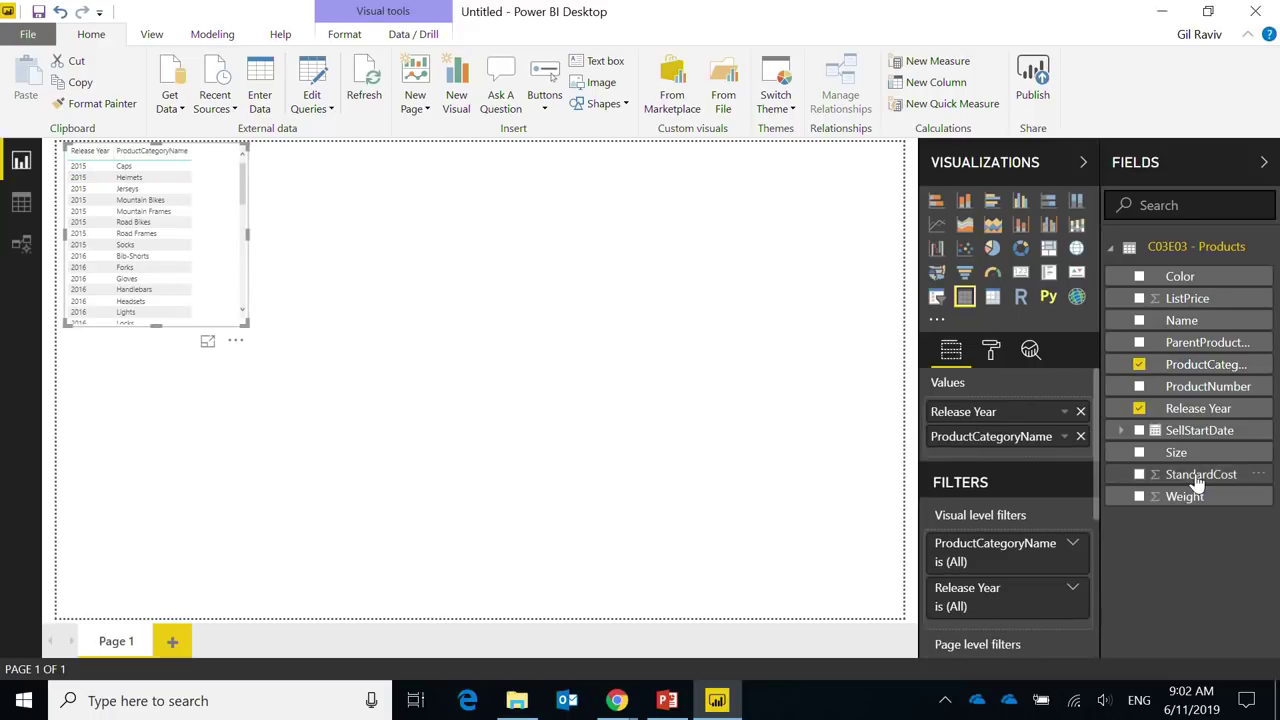
left_click(1139, 497)
left_click_drag(246, 324, 629, 537)
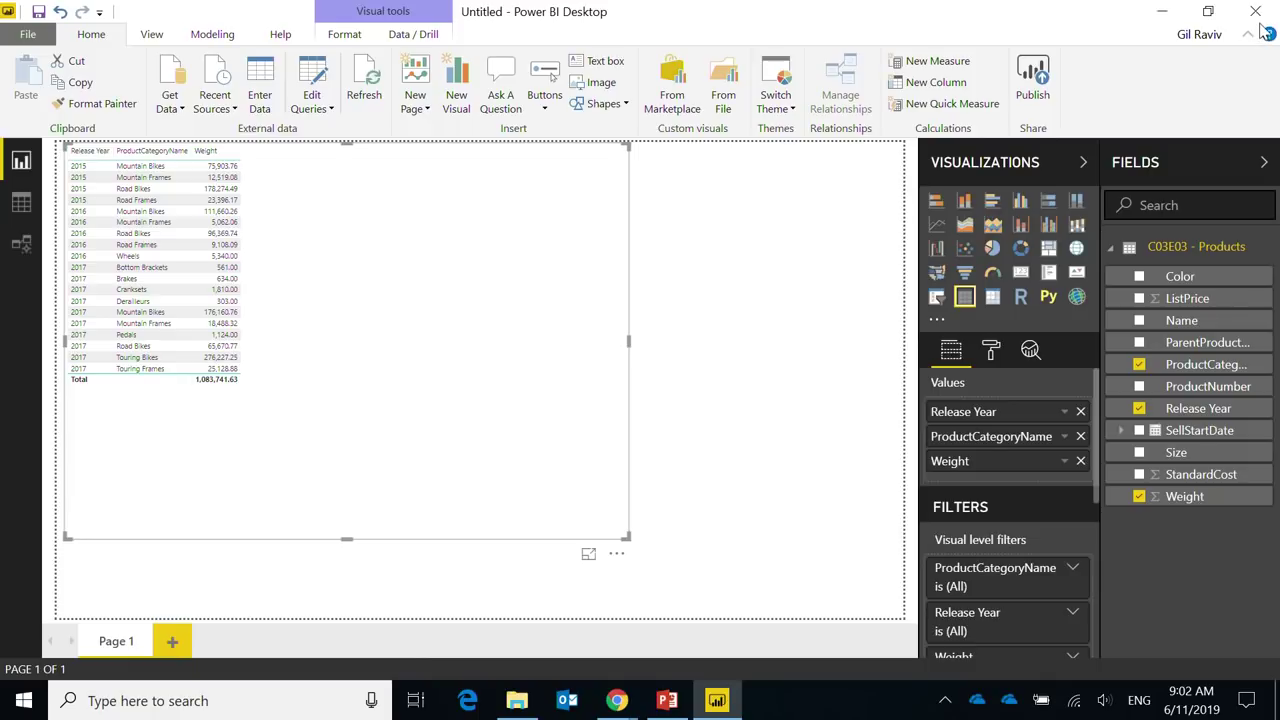
Step: Close the report without saving and open the C04E04 - Products folder inside MBAS 2019 in File Explorer
left_click(1255, 11)
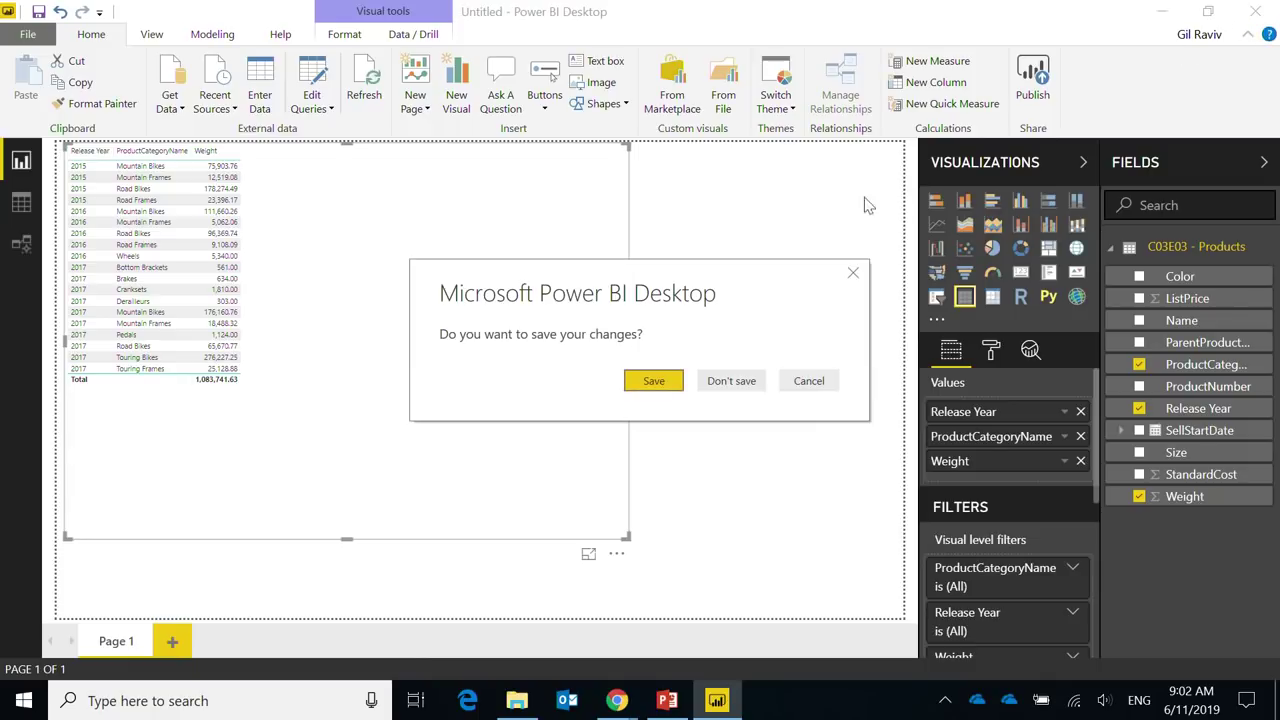
left_click(750, 386)
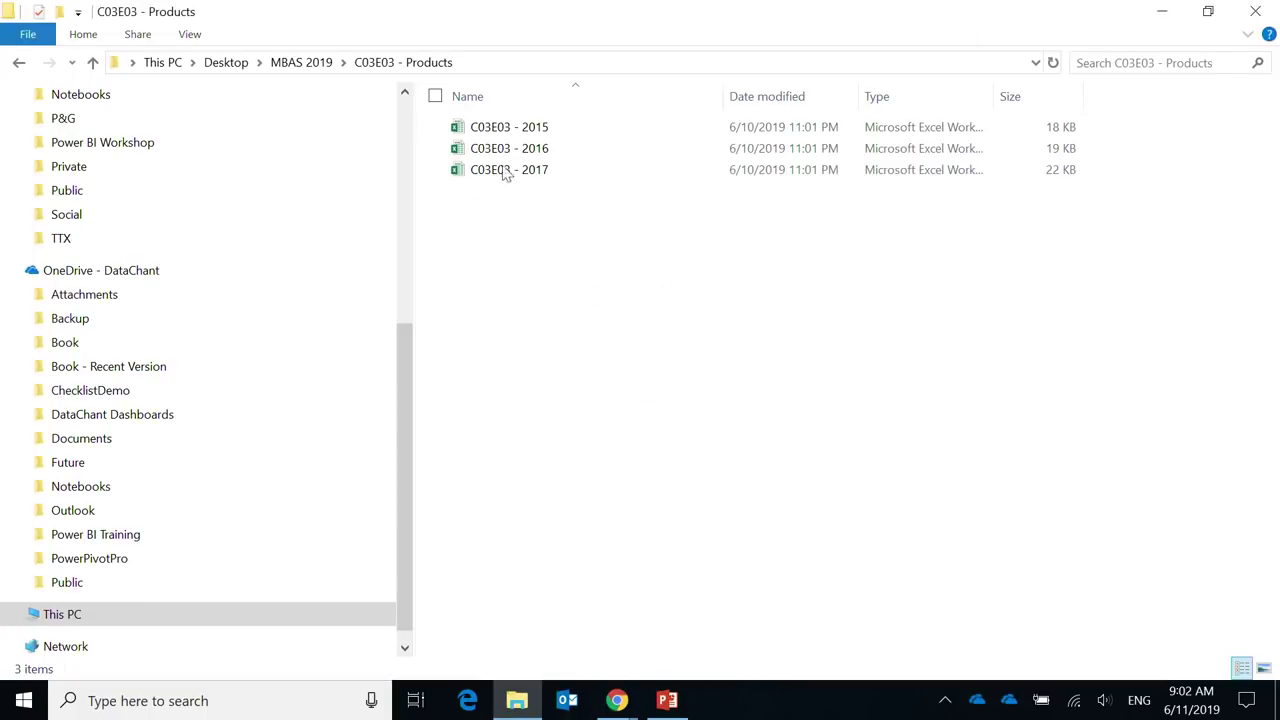
left_click(316, 62)
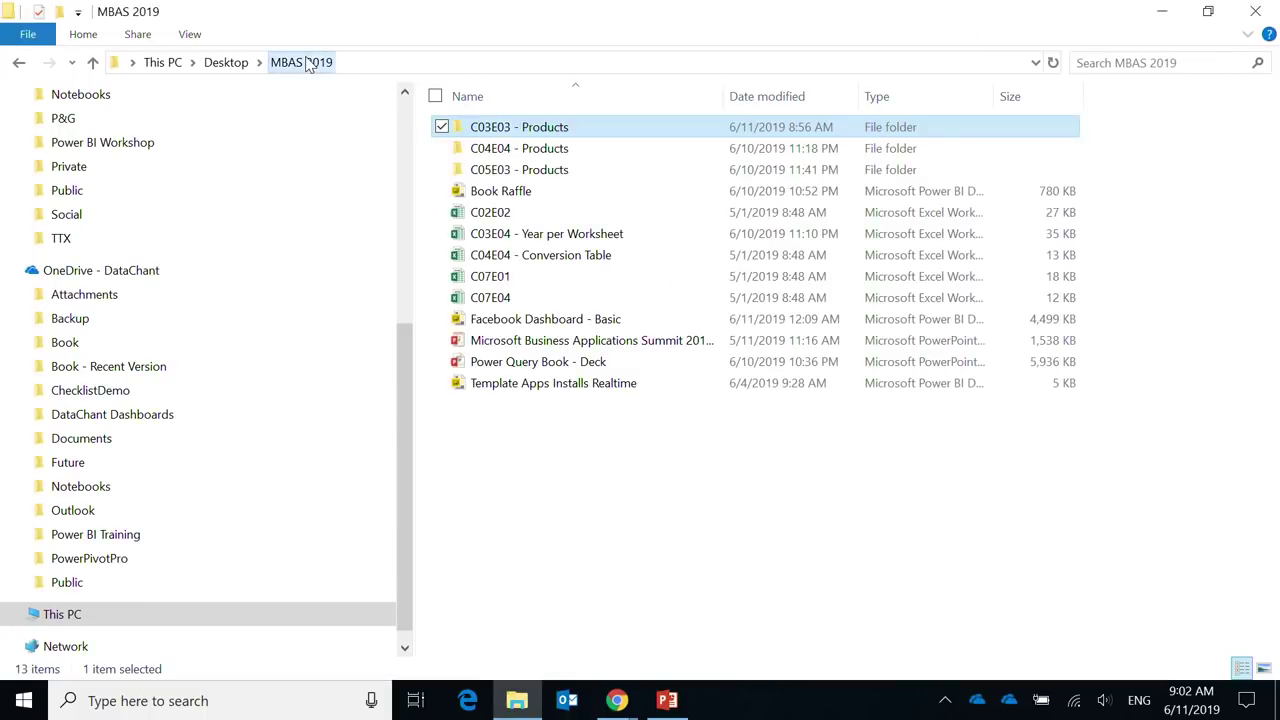
double_click(516, 152)
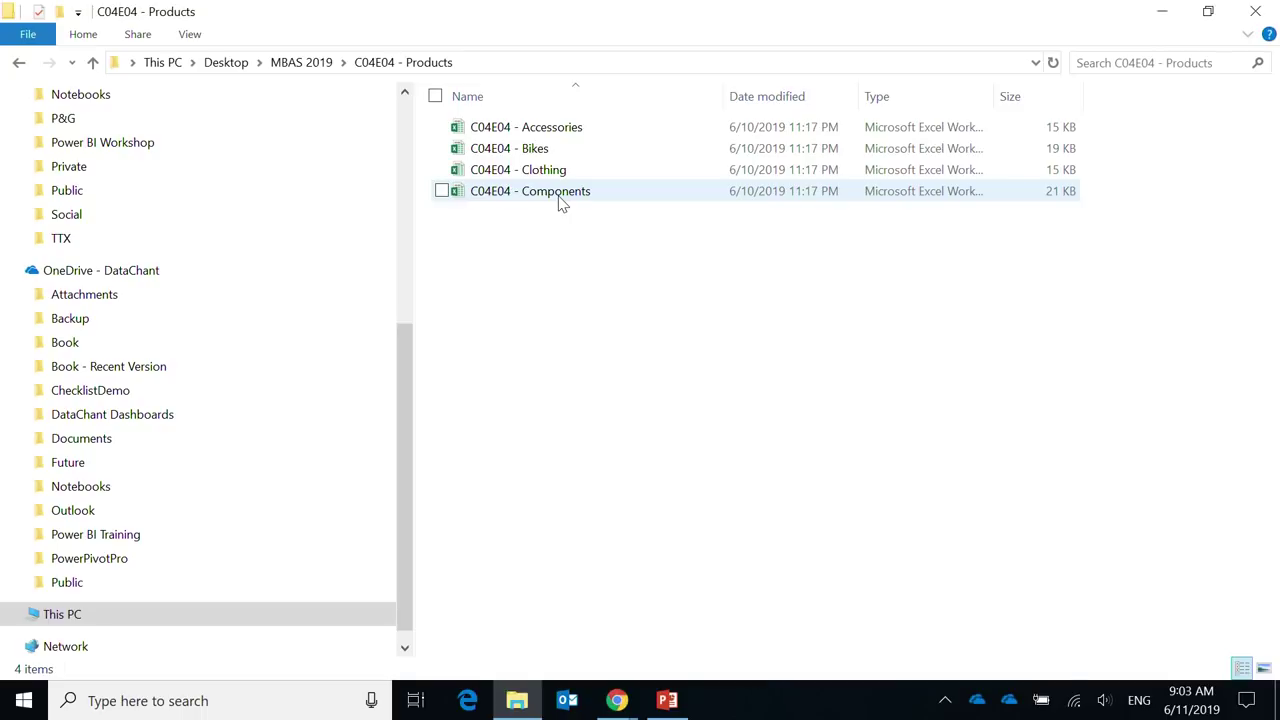
Step: Open the C04E04 - Accessories workbook, examine its first two column headers, and close it
double_click(490, 136)
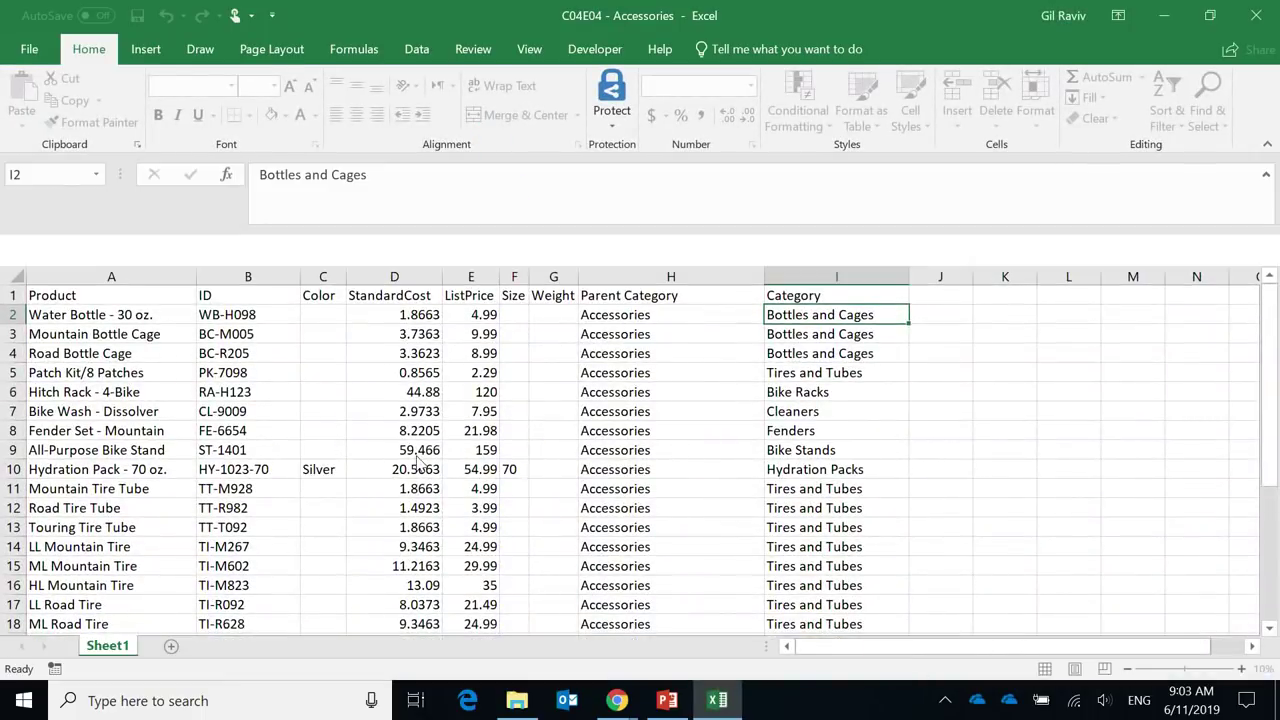
left_click(92, 295)
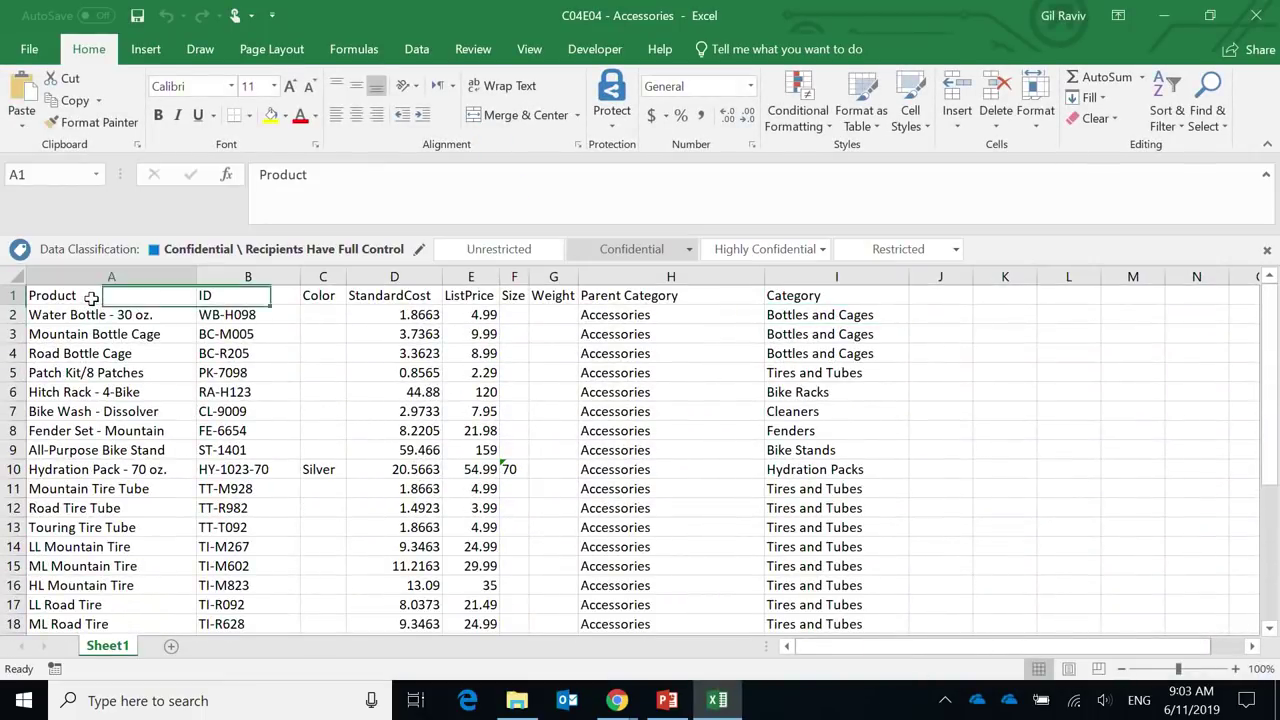
left_click(252, 296)
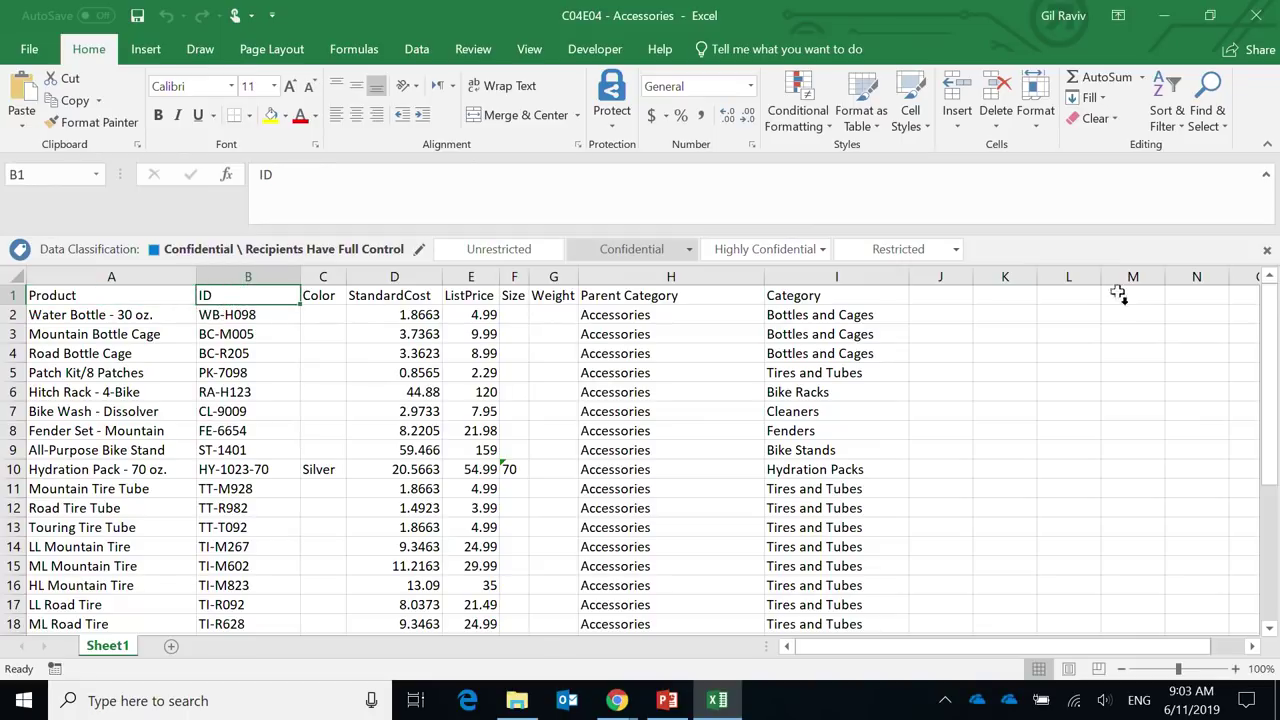
left_click(1256, 15)
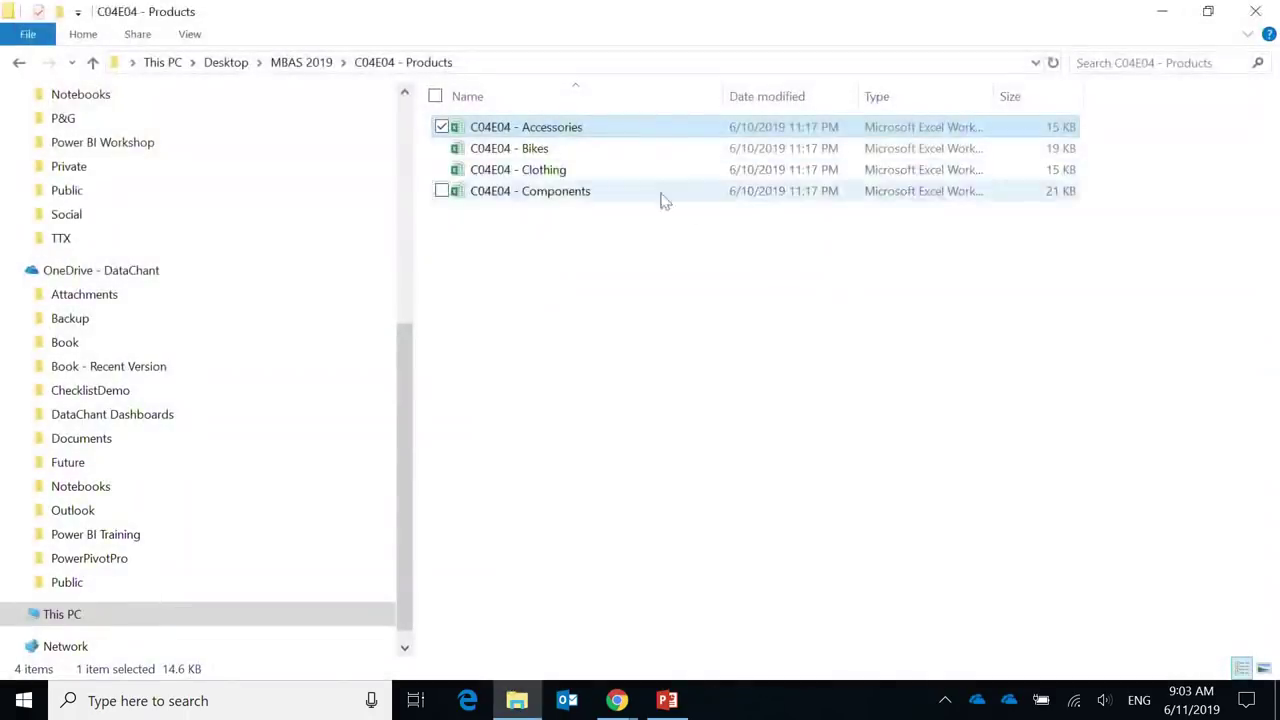
Step: Examine the first two column headers in the C04E04 - Bikes workbook, close it, and return to the MBAS 2019 folder
left_click(541, 155)
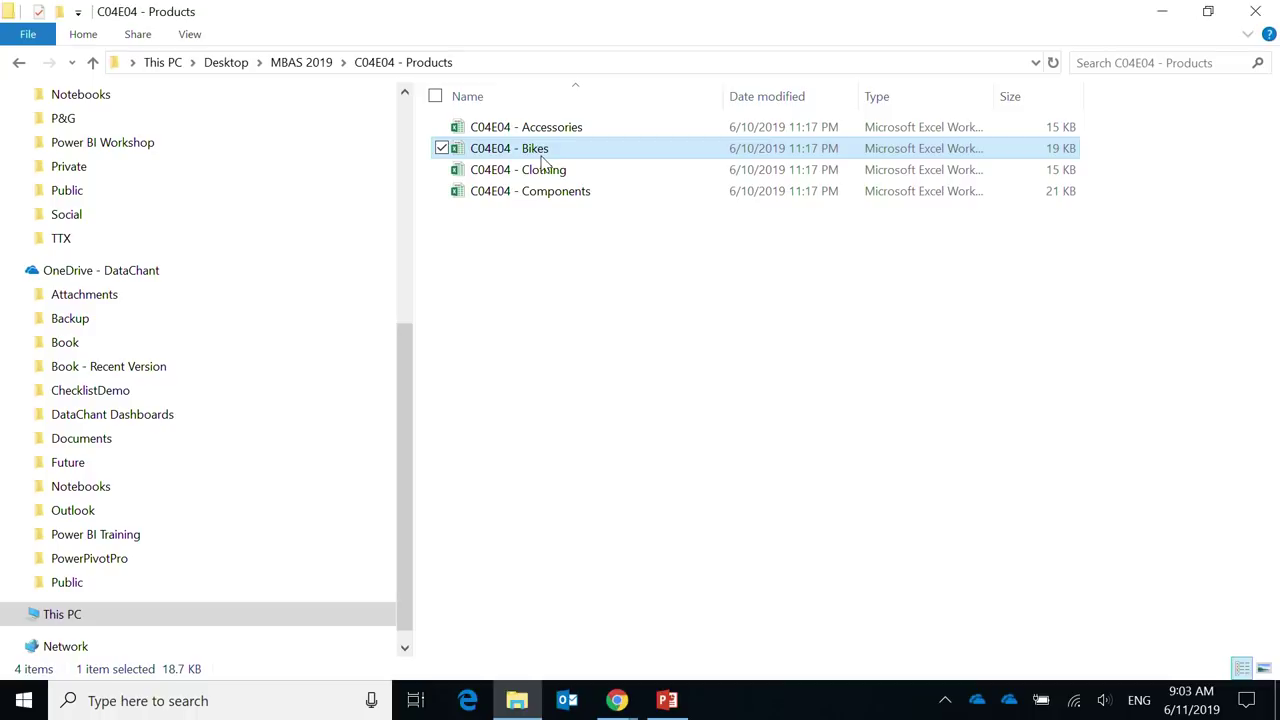
double_click(527, 152)
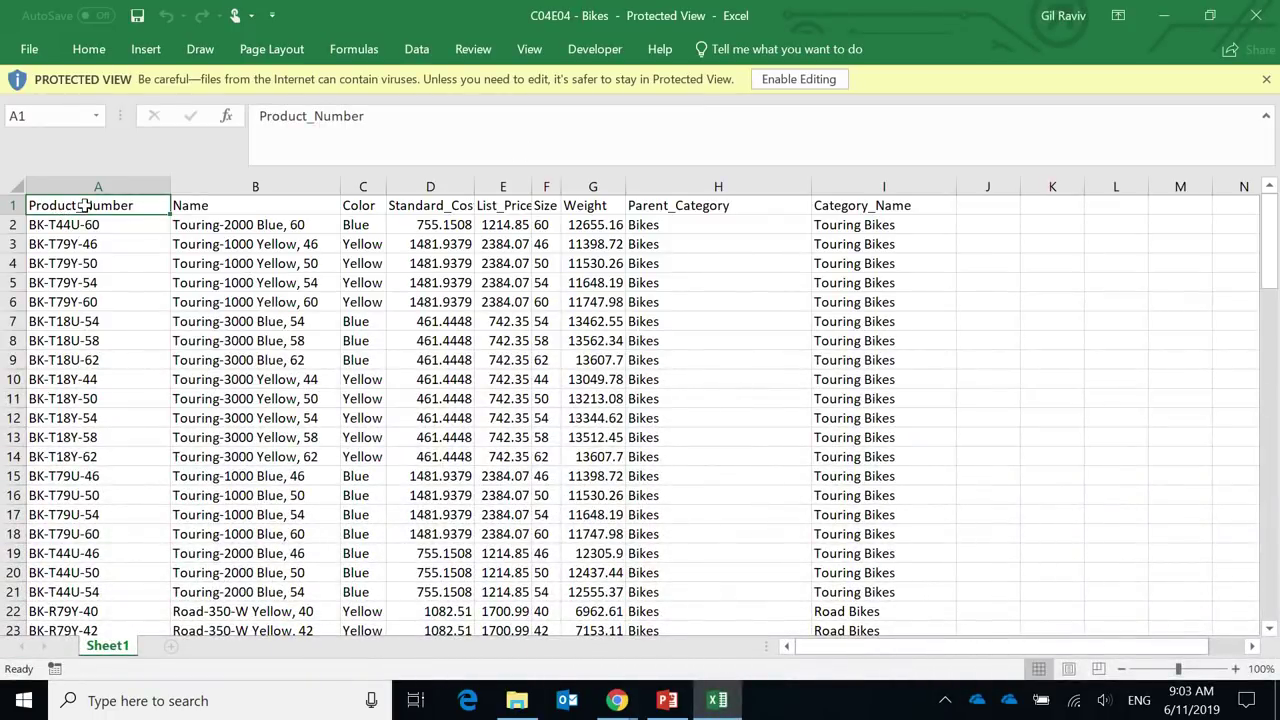
left_click(228, 205)
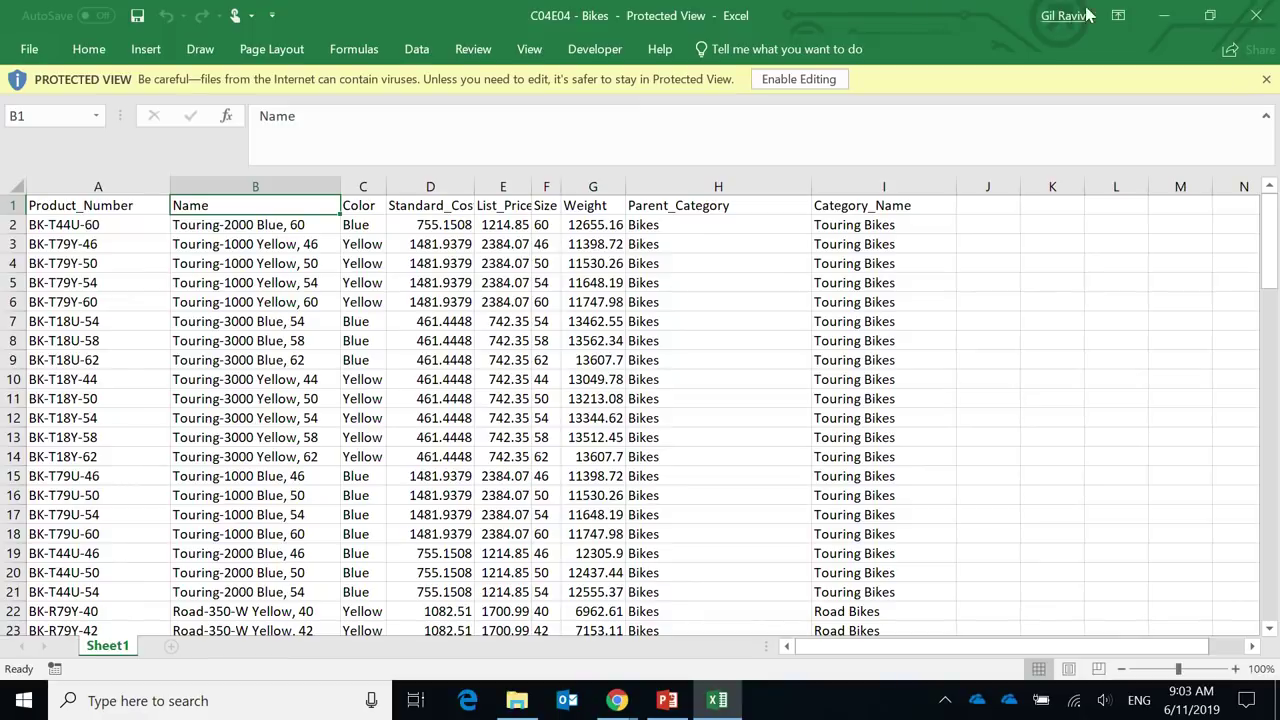
left_click(1256, 16)
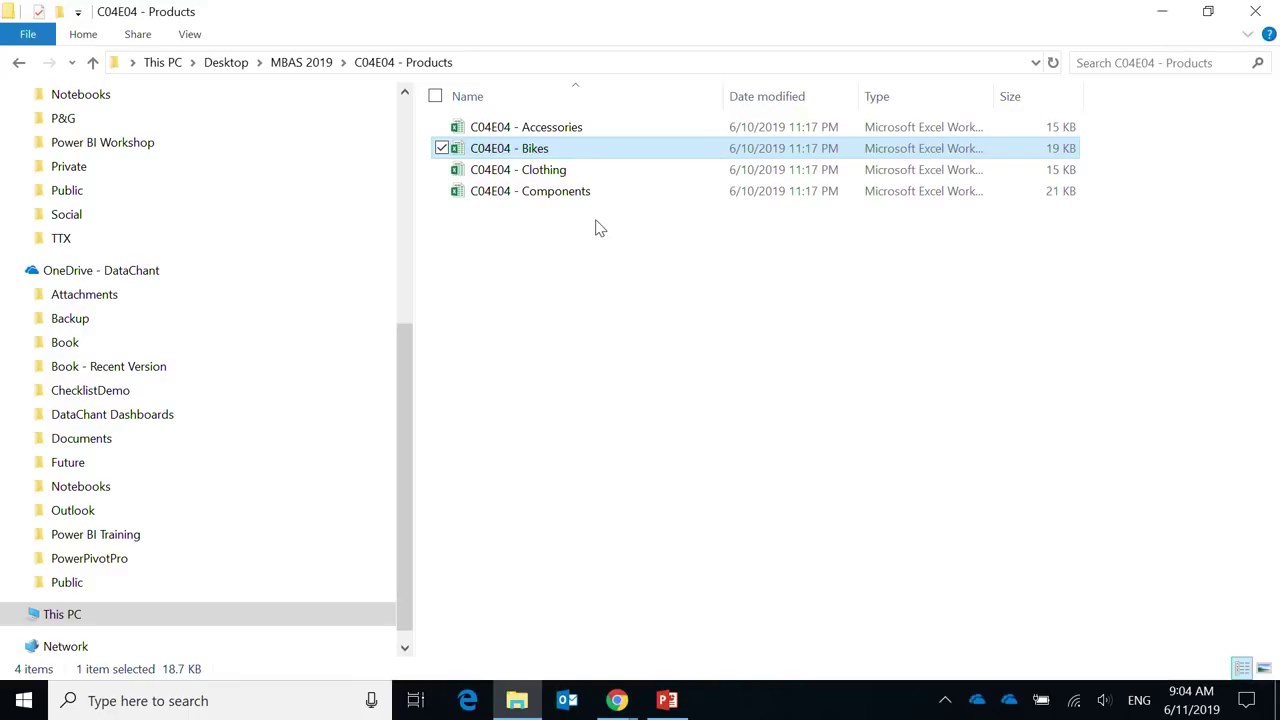
key("alt+Up")
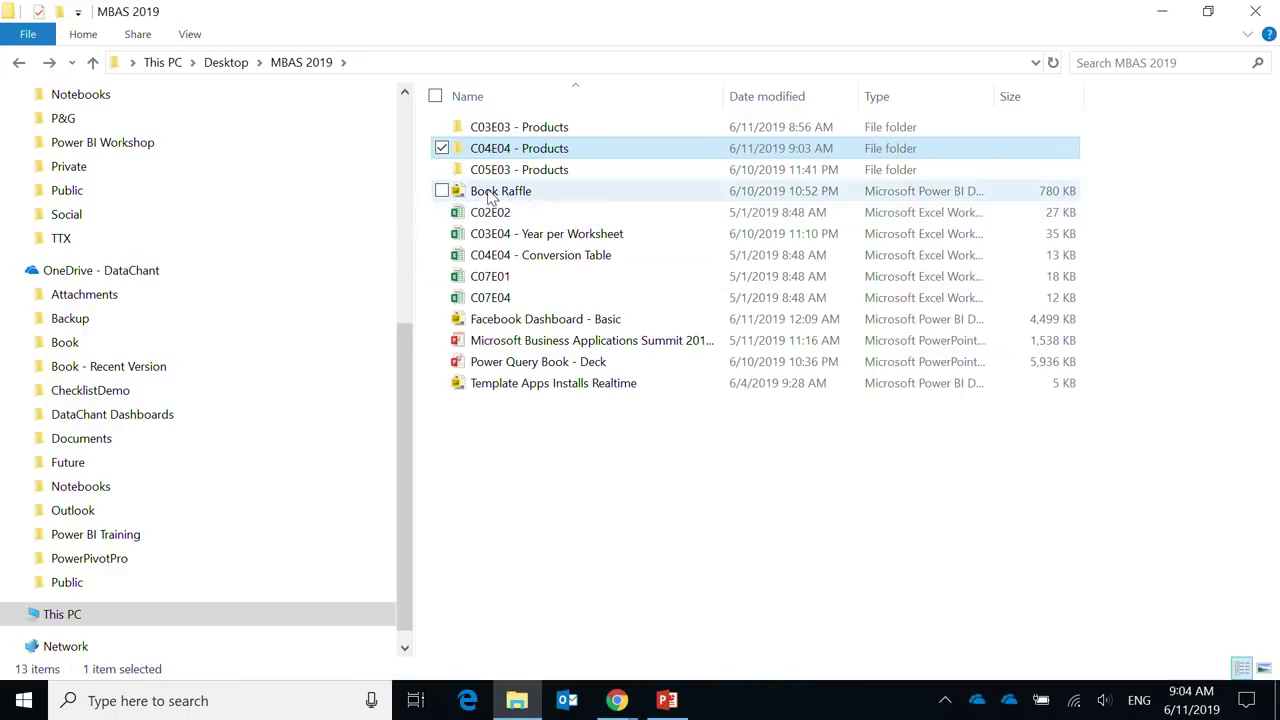
Step: Open the C04E04 - Conversion Table workbook, enlarge the view, and examine how its Source column names map to Target names
double_click(516, 258)
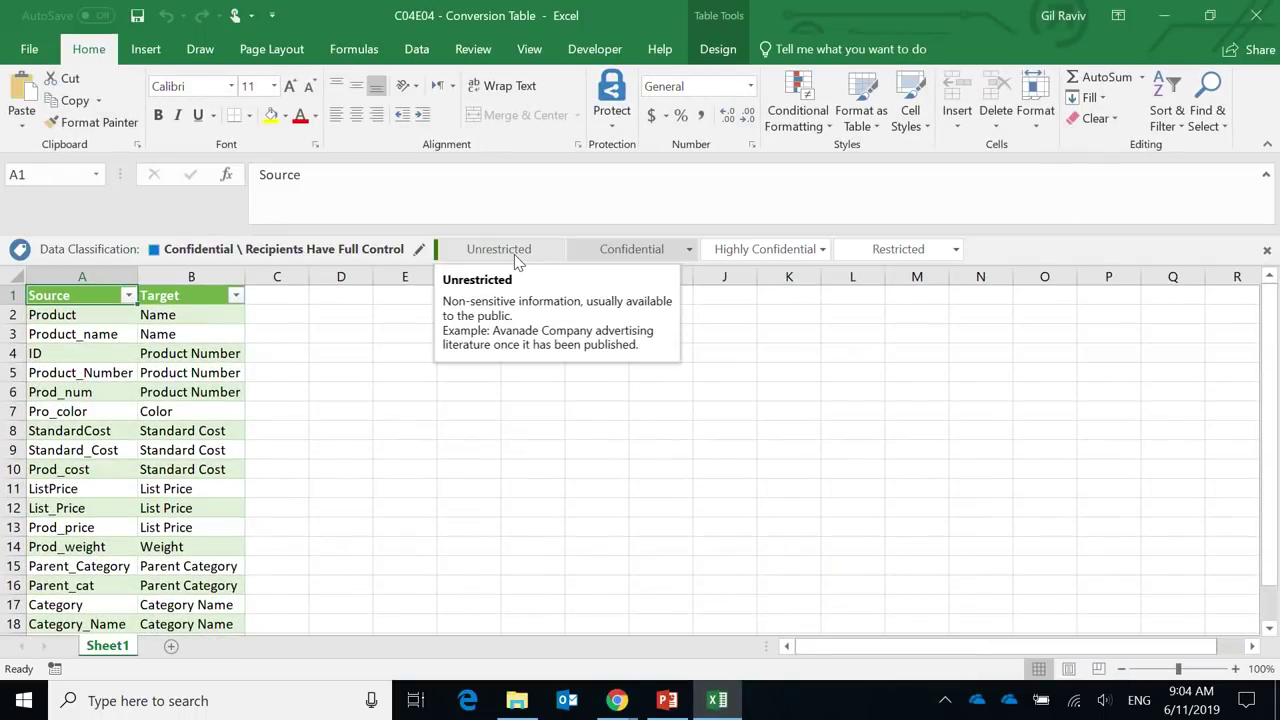
left_click(317, 443)
left_click(91, 317)
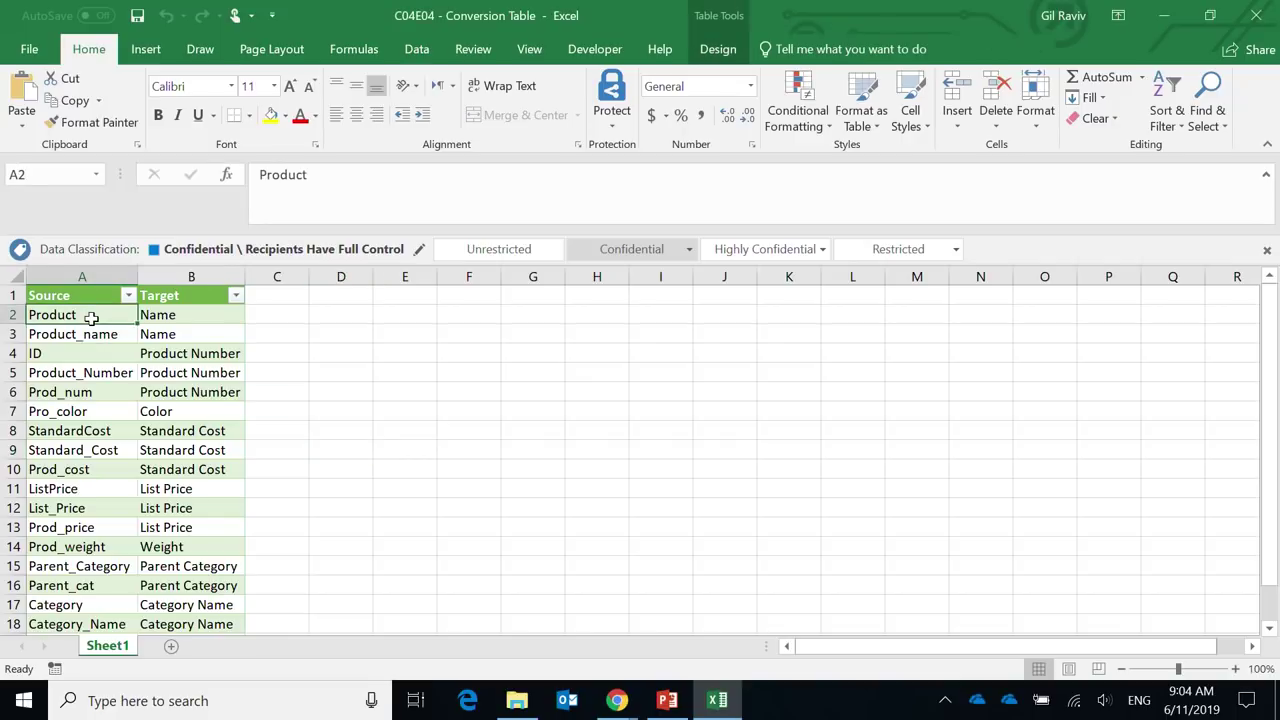
scroll(103, 336, "up", 5)
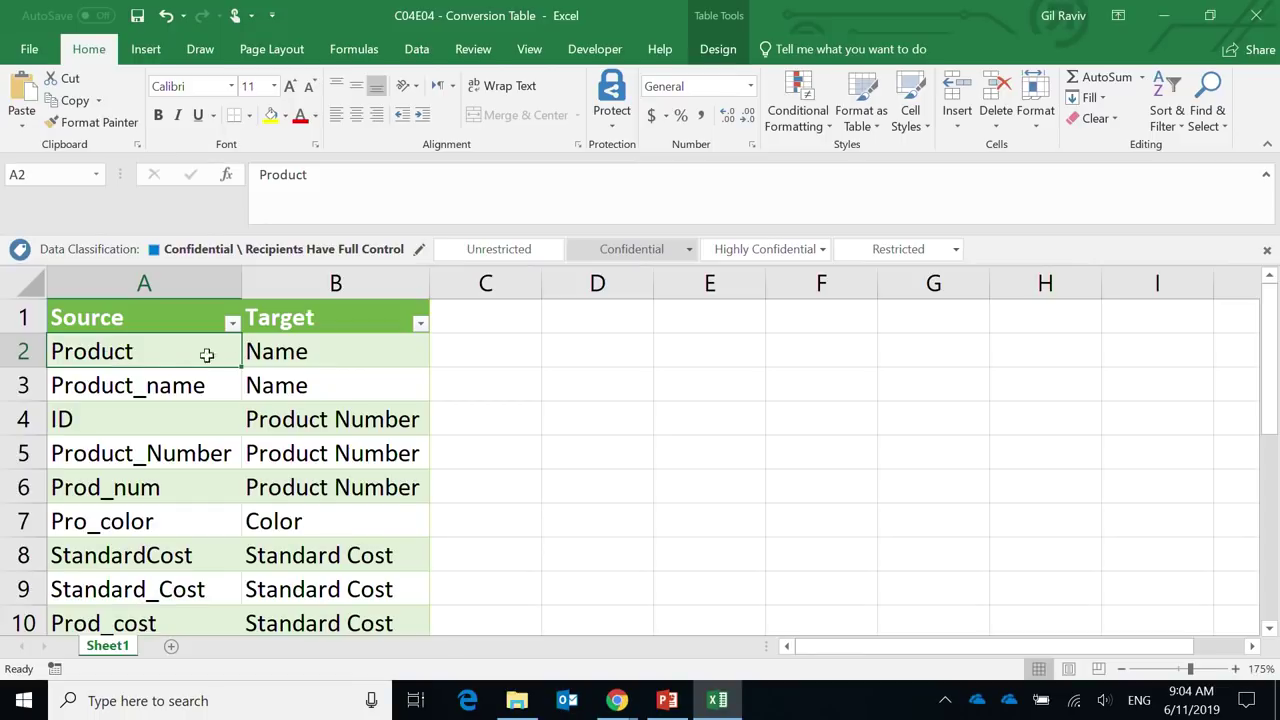
left_click(296, 350)
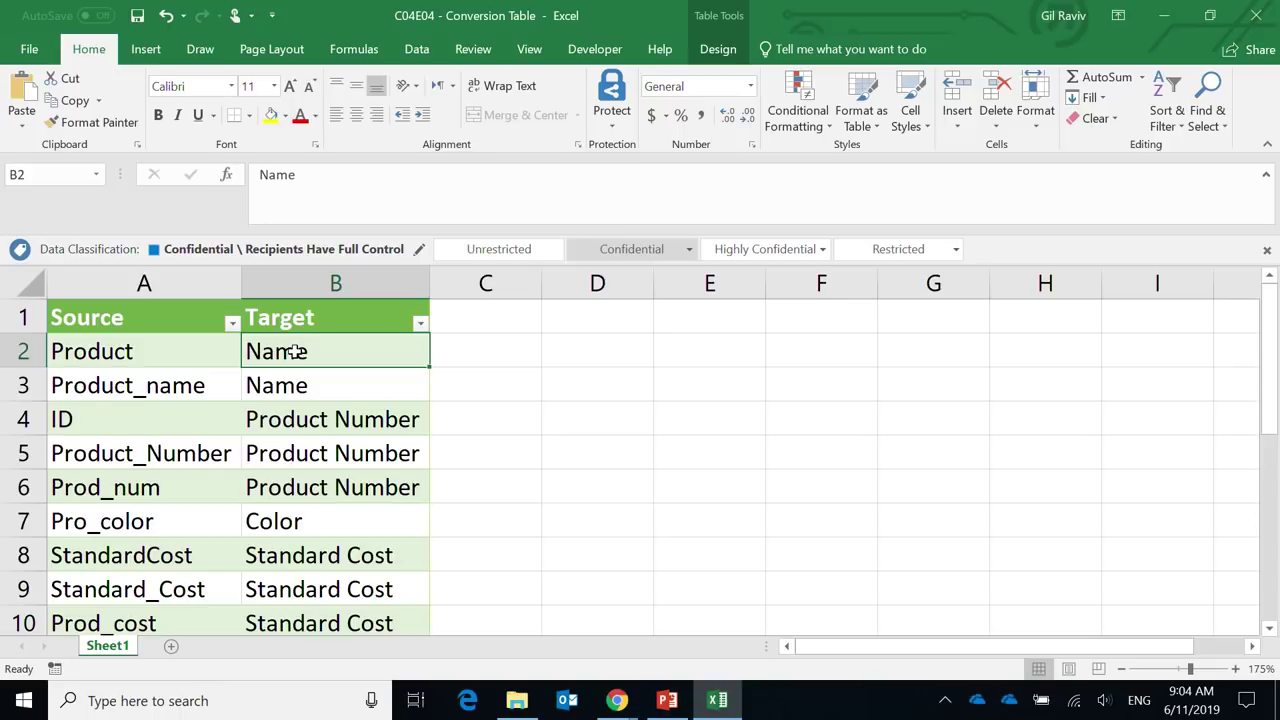
left_click(166, 358)
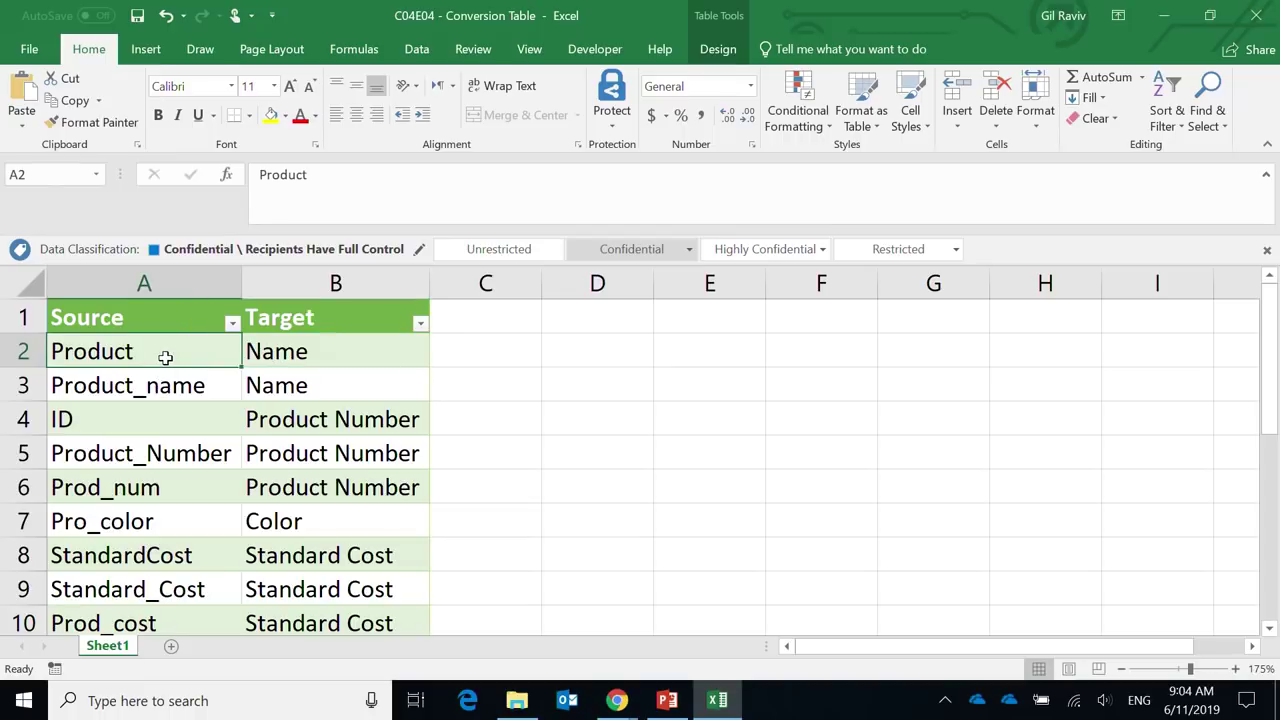
left_click(133, 386)
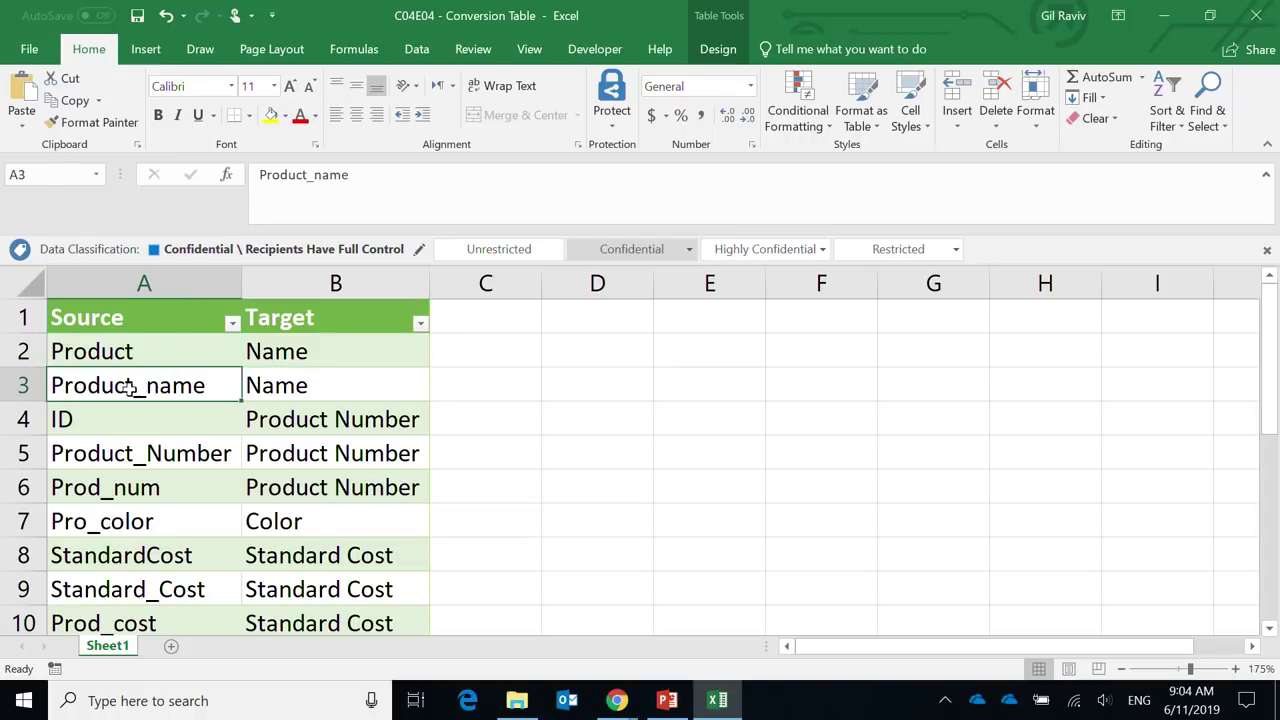
left_click(270, 376)
scroll(189, 429, "down", 7)
scroll(189, 435, "up", 7)
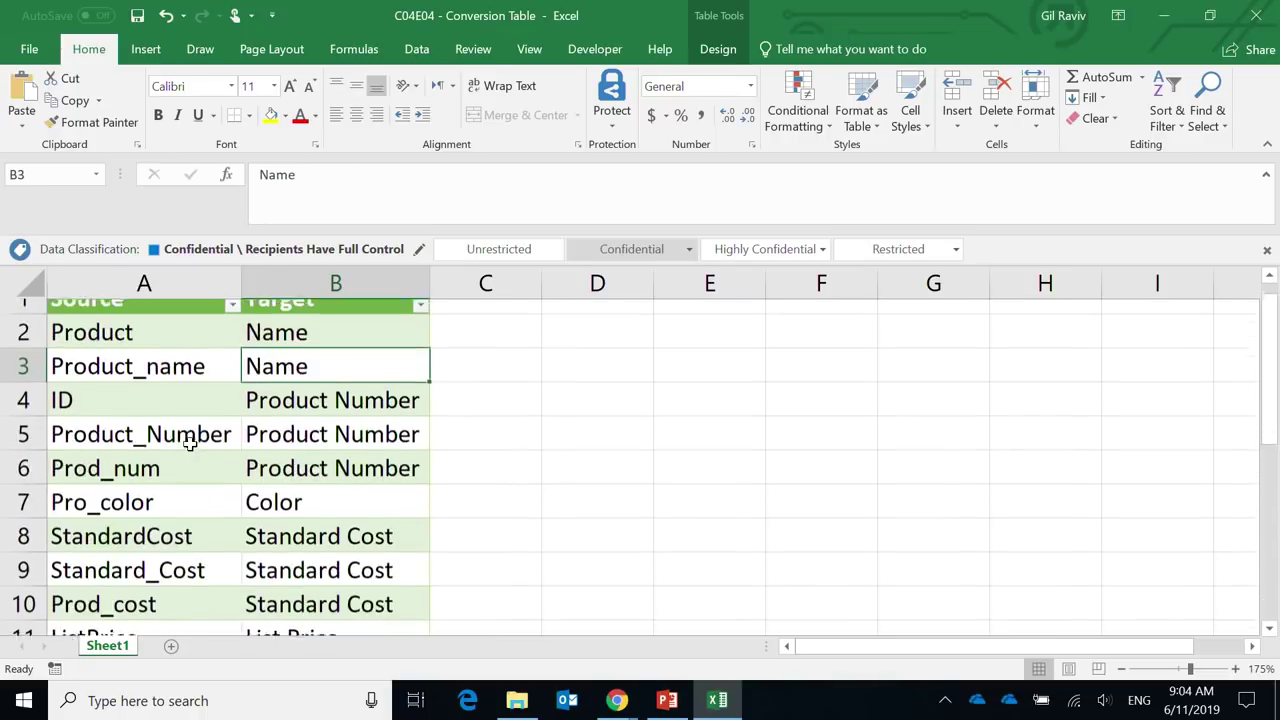
scroll(189, 443, "up", 1)
scroll(281, 467, "down", 3)
scroll(281, 467, "up", 3)
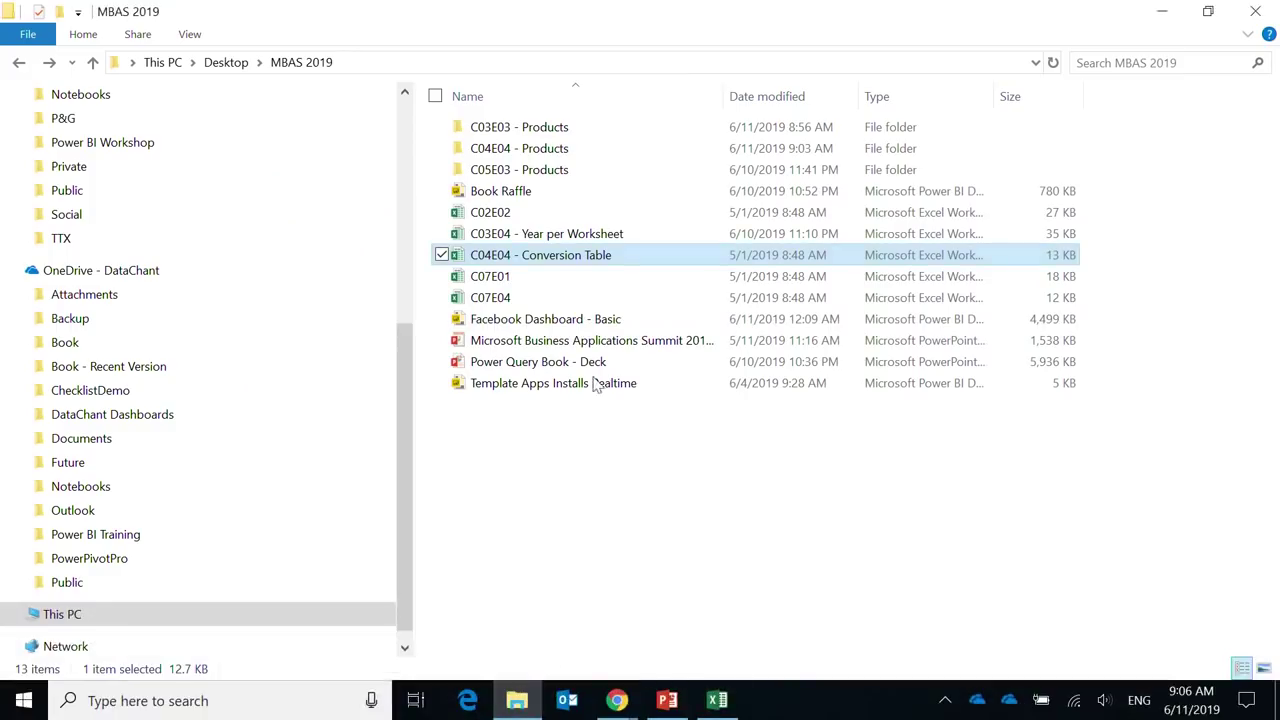
Step: Launch Power BI Desktop, copy the path of the C04E04 - Products folder inside MBAS 2019, and switch to the new report
double_click(512, 148)
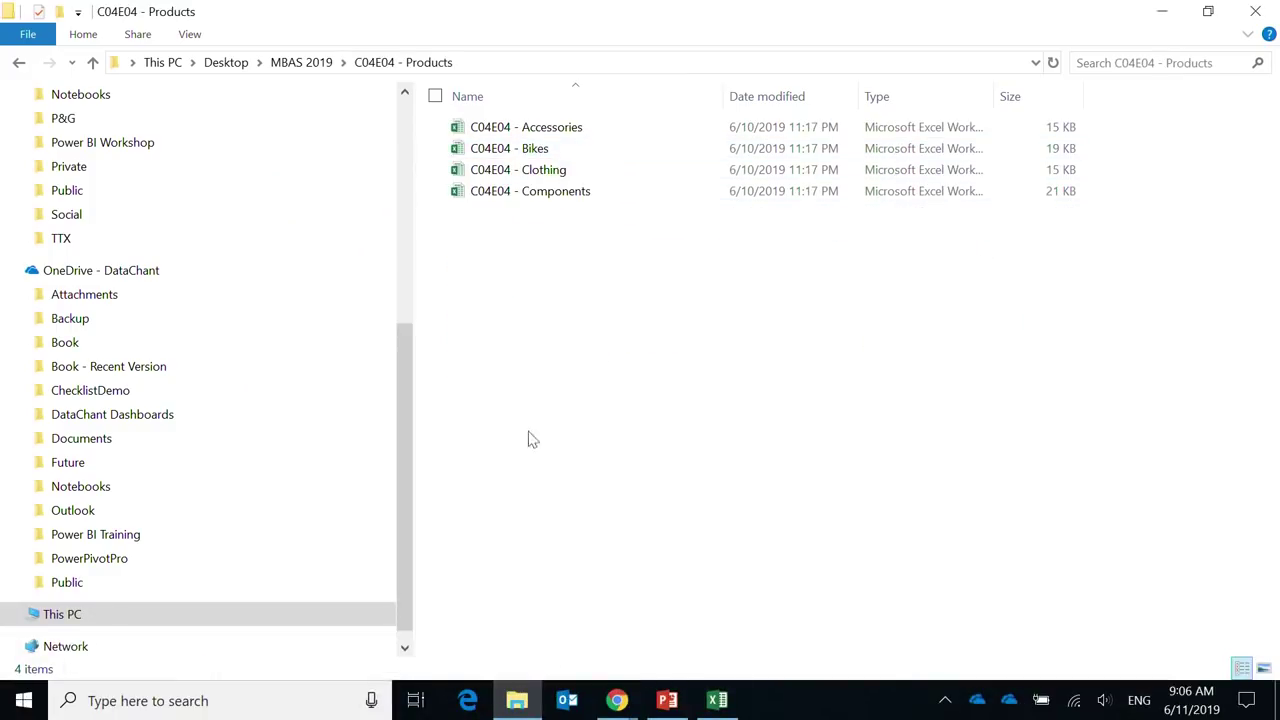
left_click(251, 708)
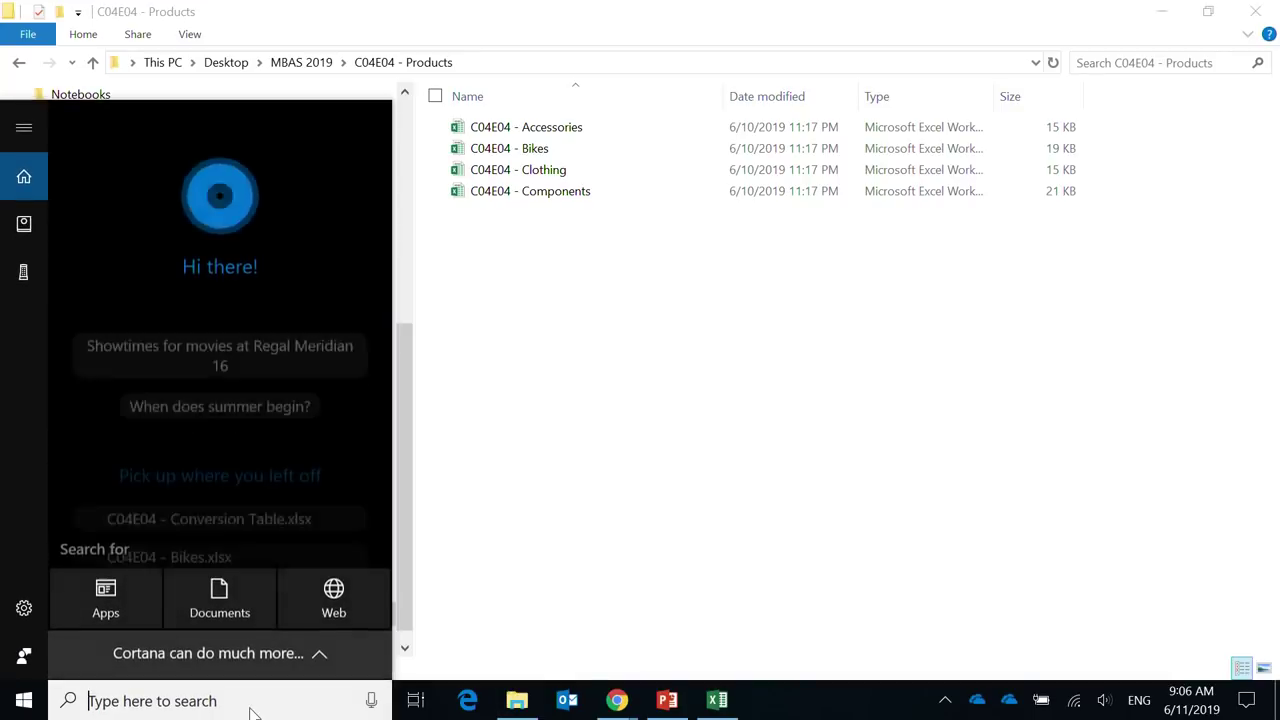
type("power")
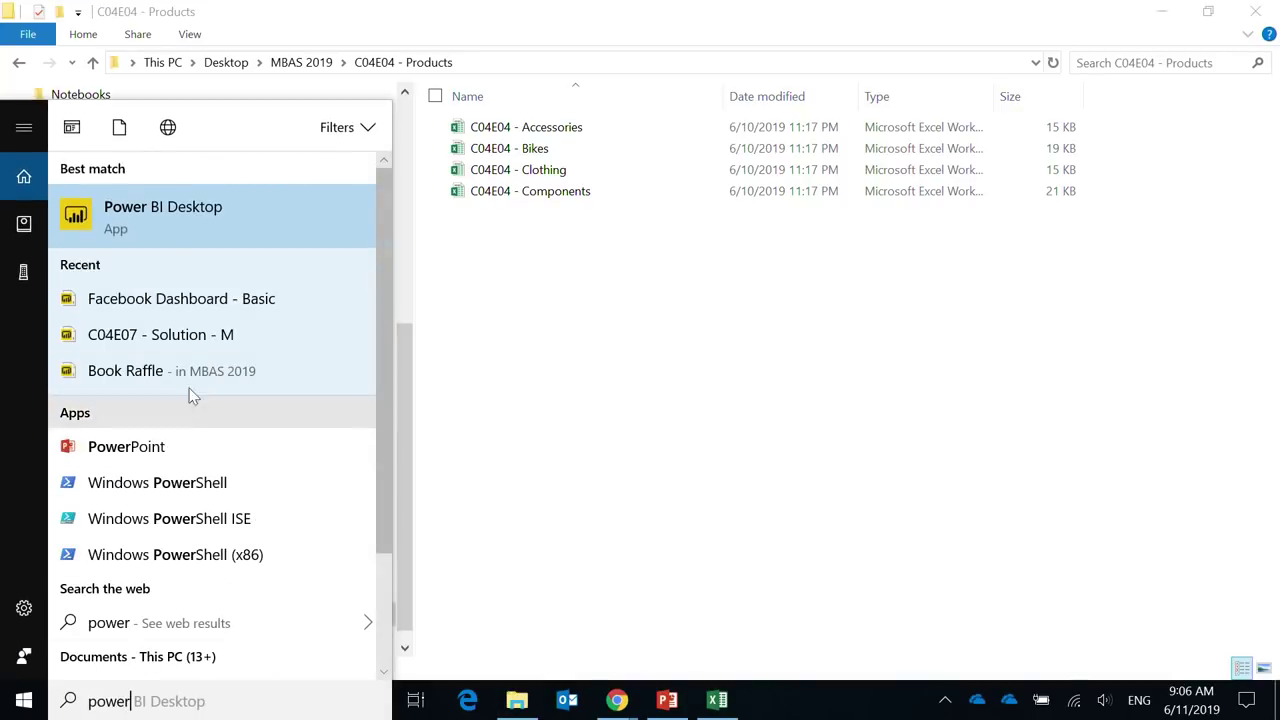
left_click(165, 217)
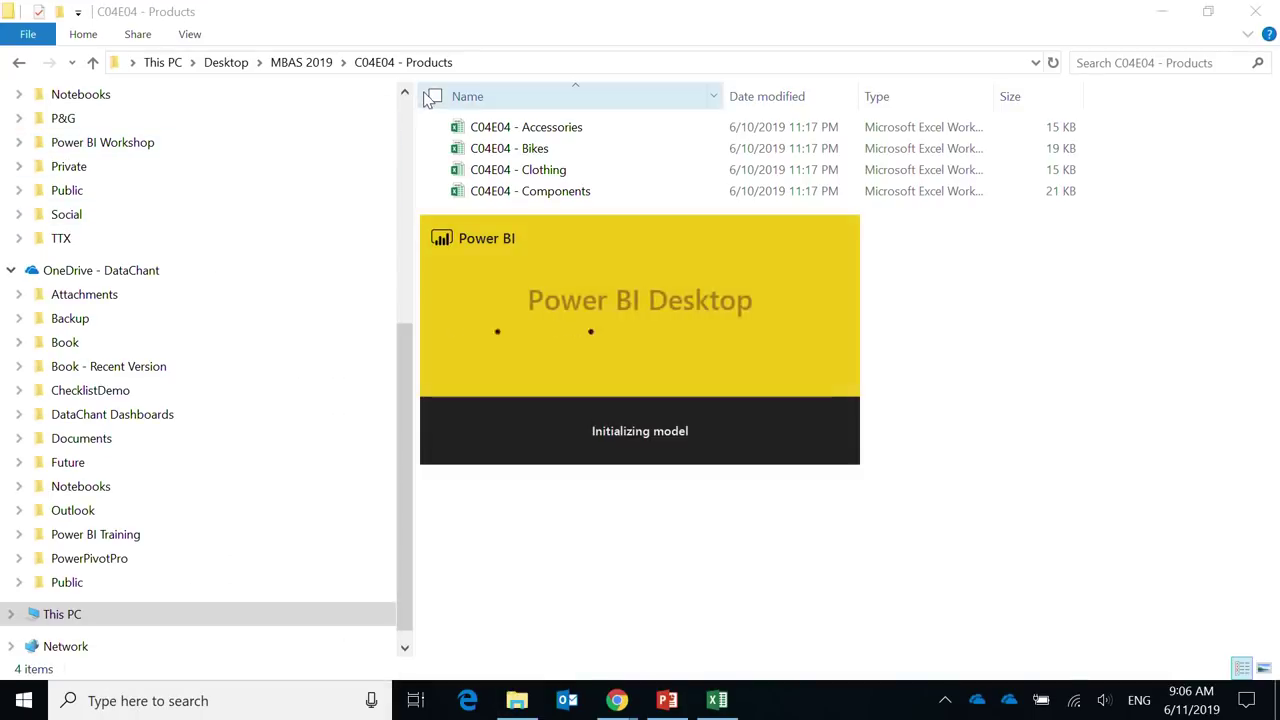
left_click(472, 63)
key("ctrl+c")
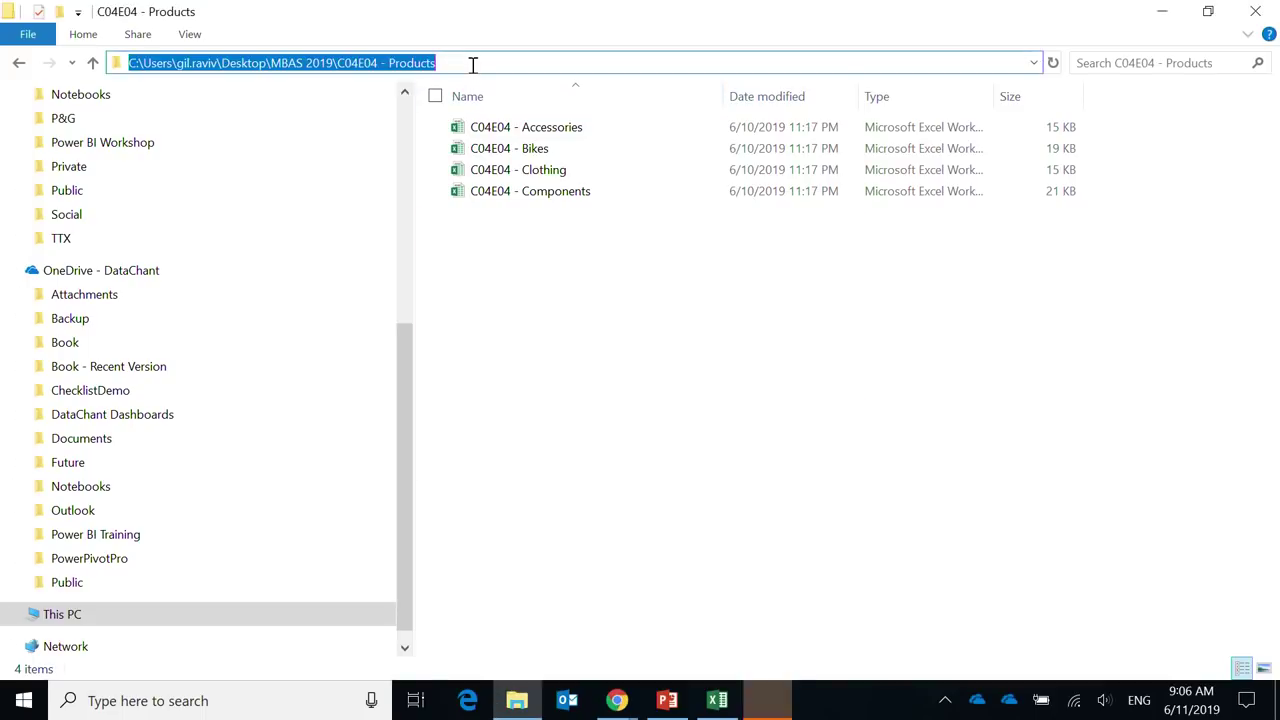
left_click(767, 701)
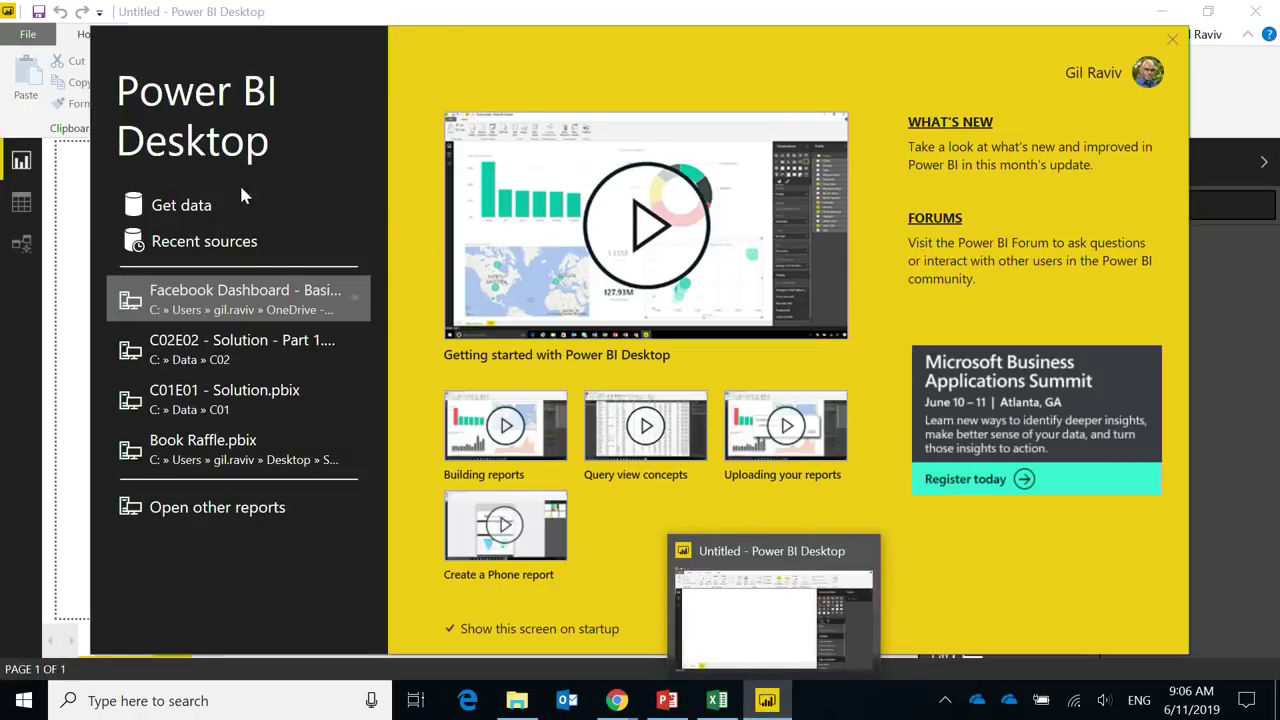
Step: Connect to a Folder data source using the copied path of the C04E04 - Products folder
left_click(198, 210)
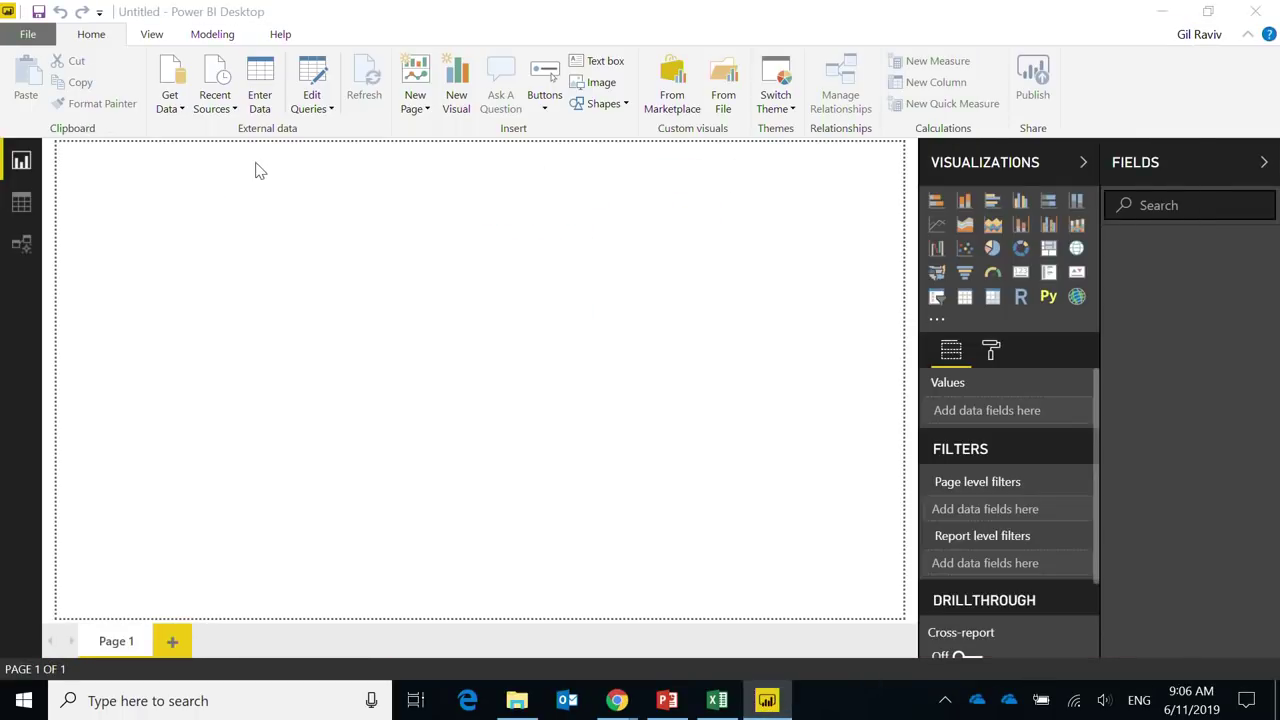
left_click(164, 96)
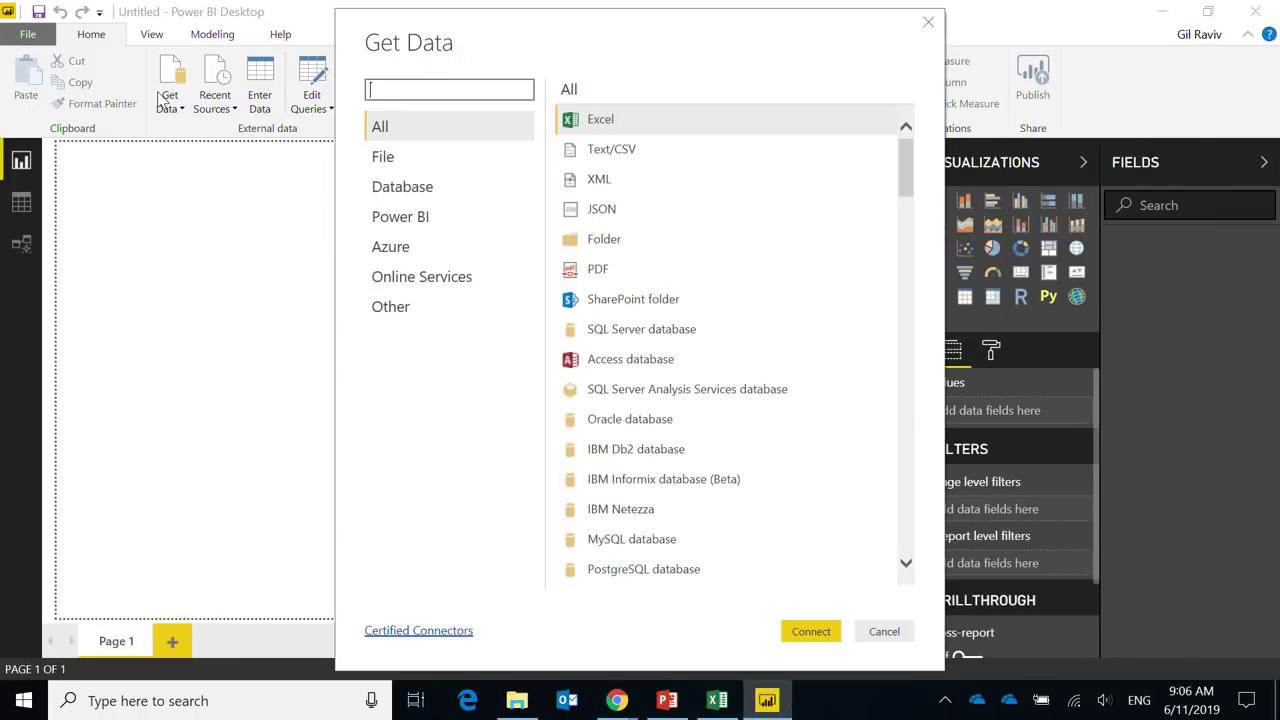
left_click(403, 166)
left_click(618, 242)
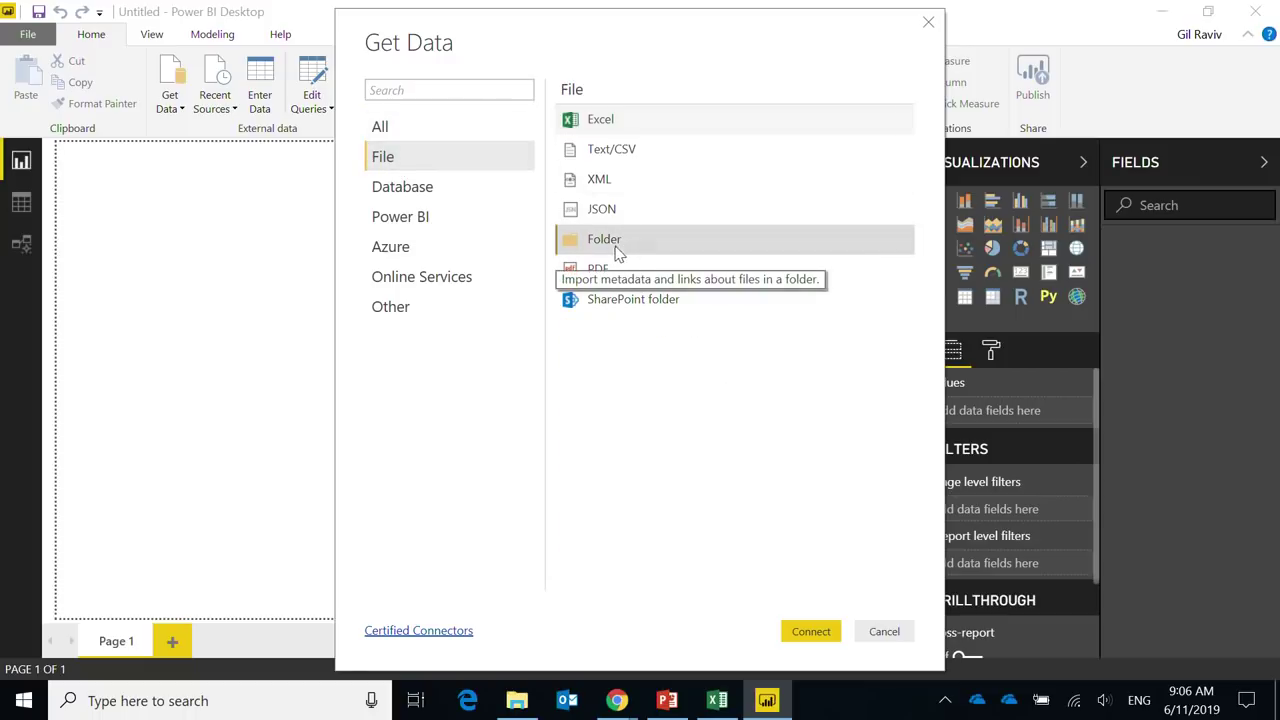
left_click(805, 628)
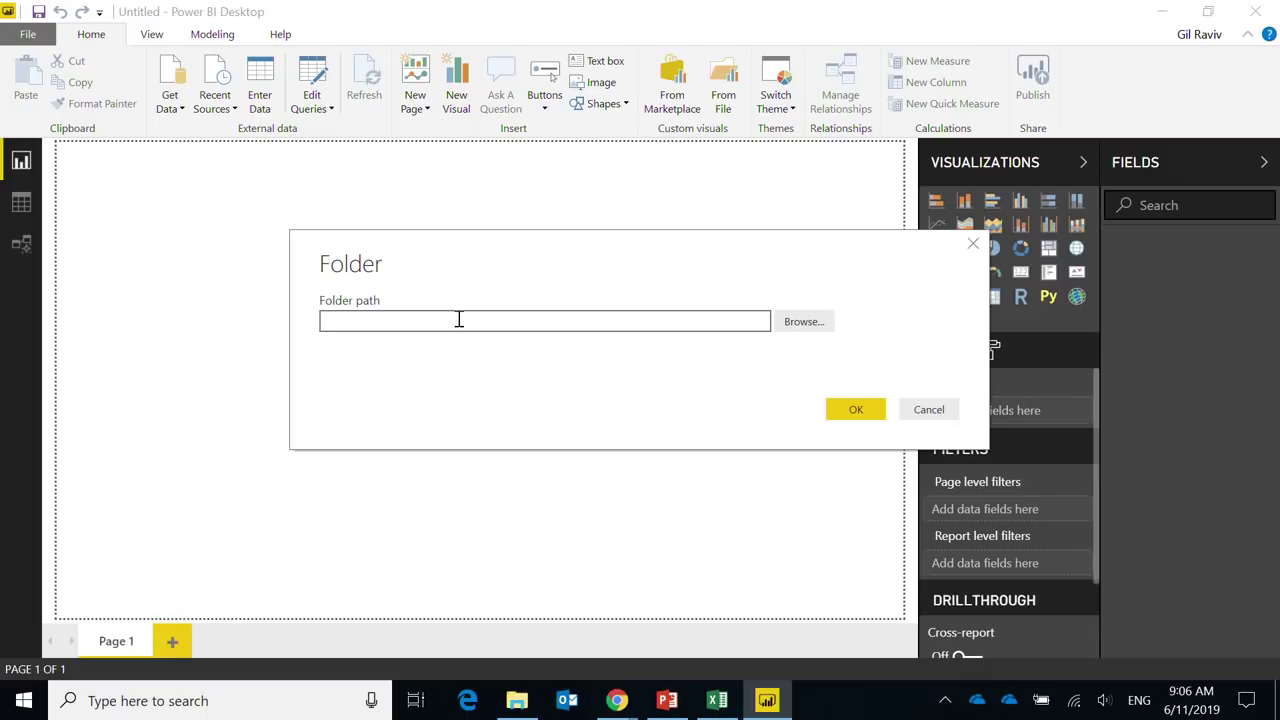
key("ctrl+v")
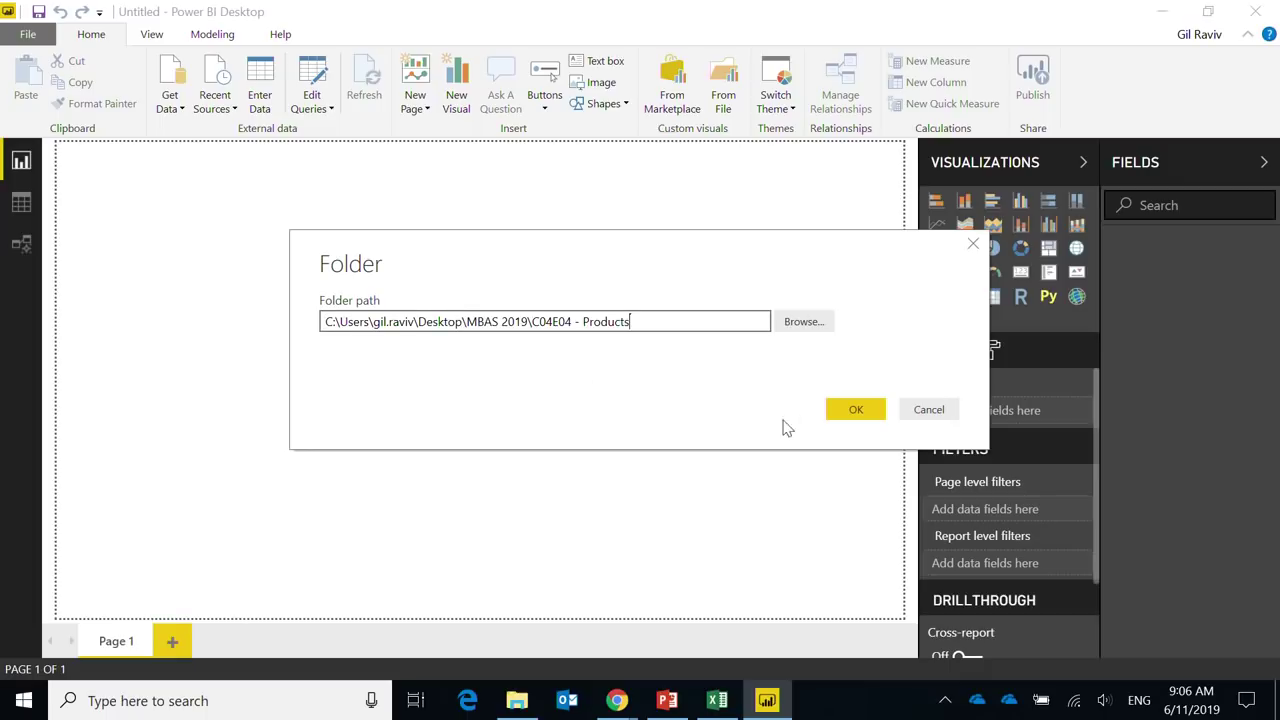
left_click(866, 419)
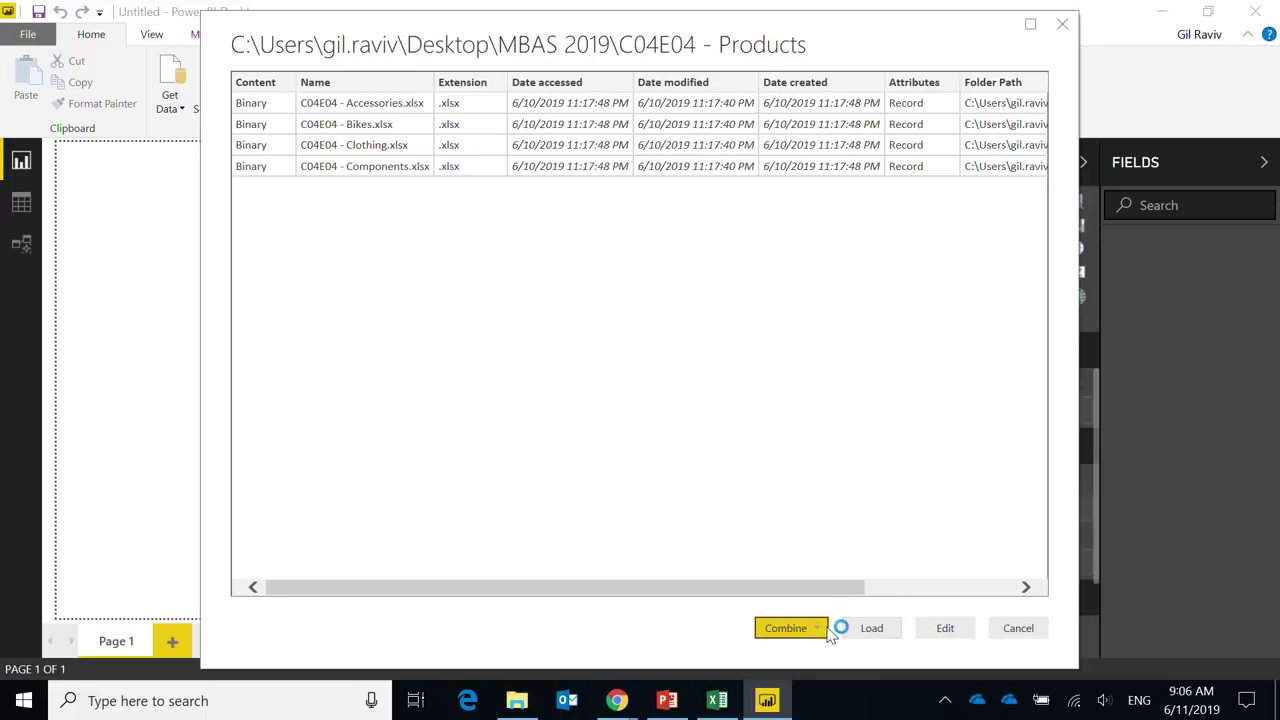
Step: Combine and edit the folder's workbooks, extracting Sheet1 with the first file as the example
left_click(824, 629)
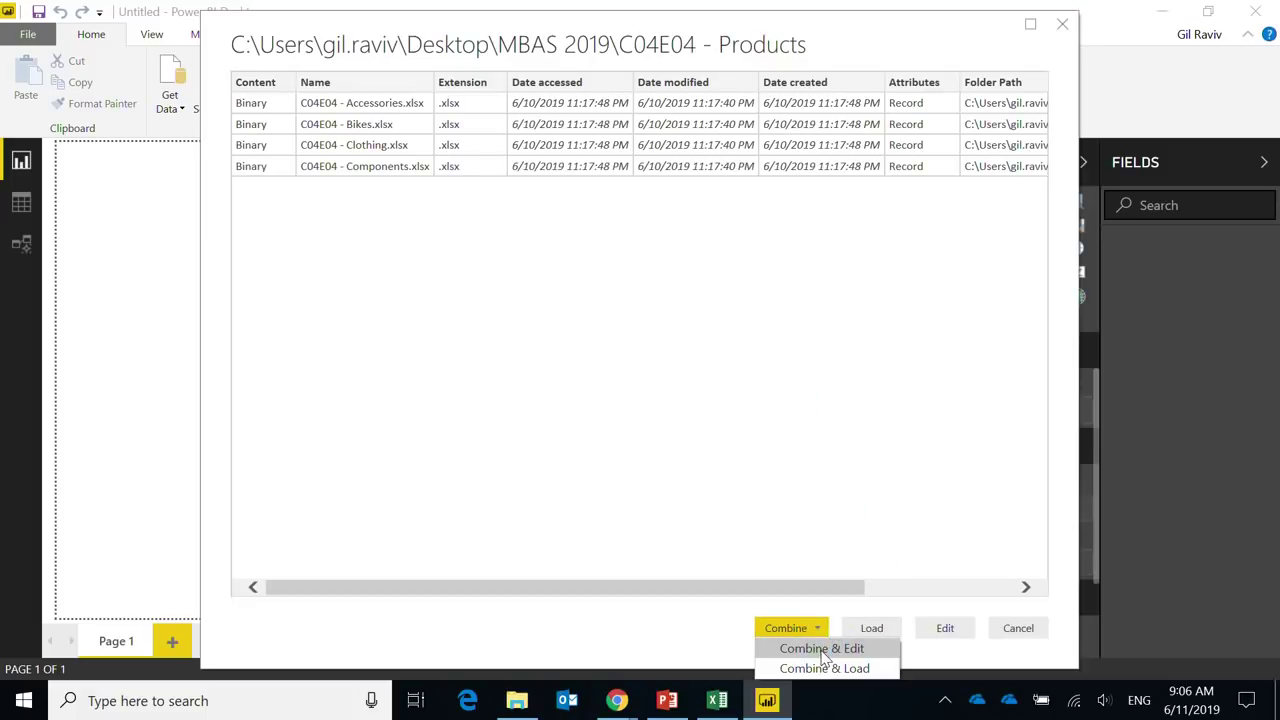
left_click(823, 652)
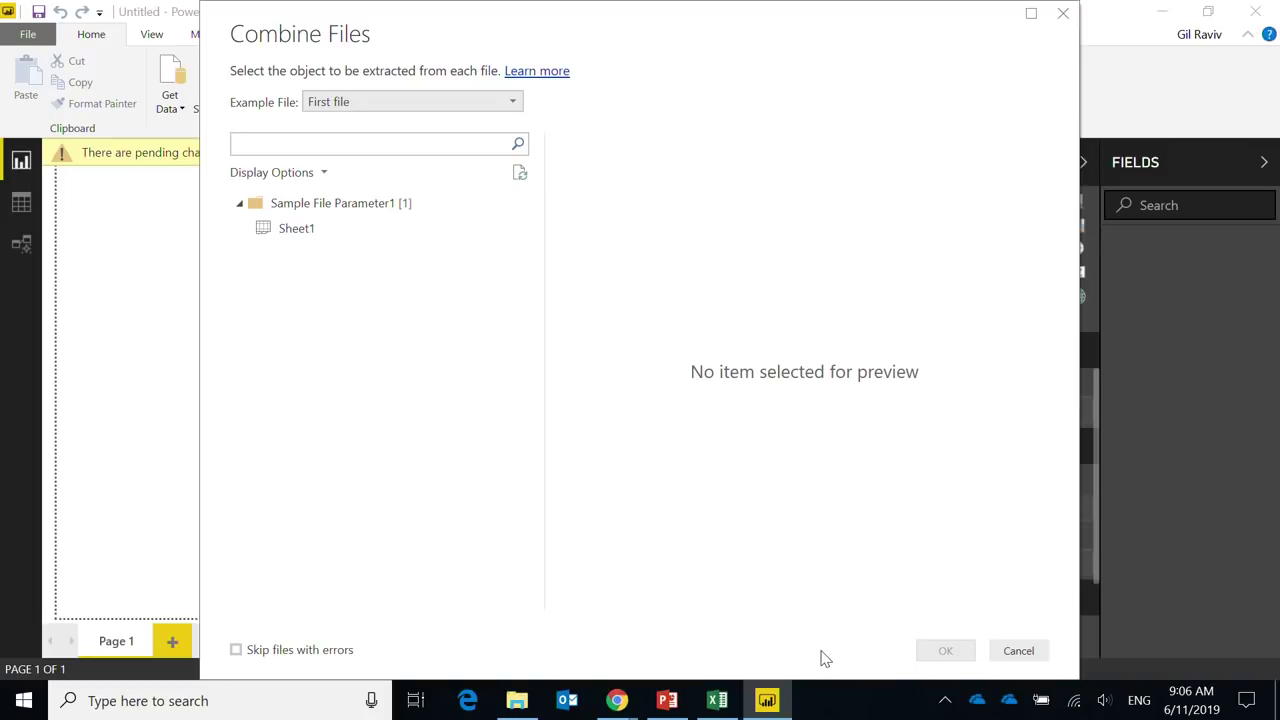
left_click(272, 236)
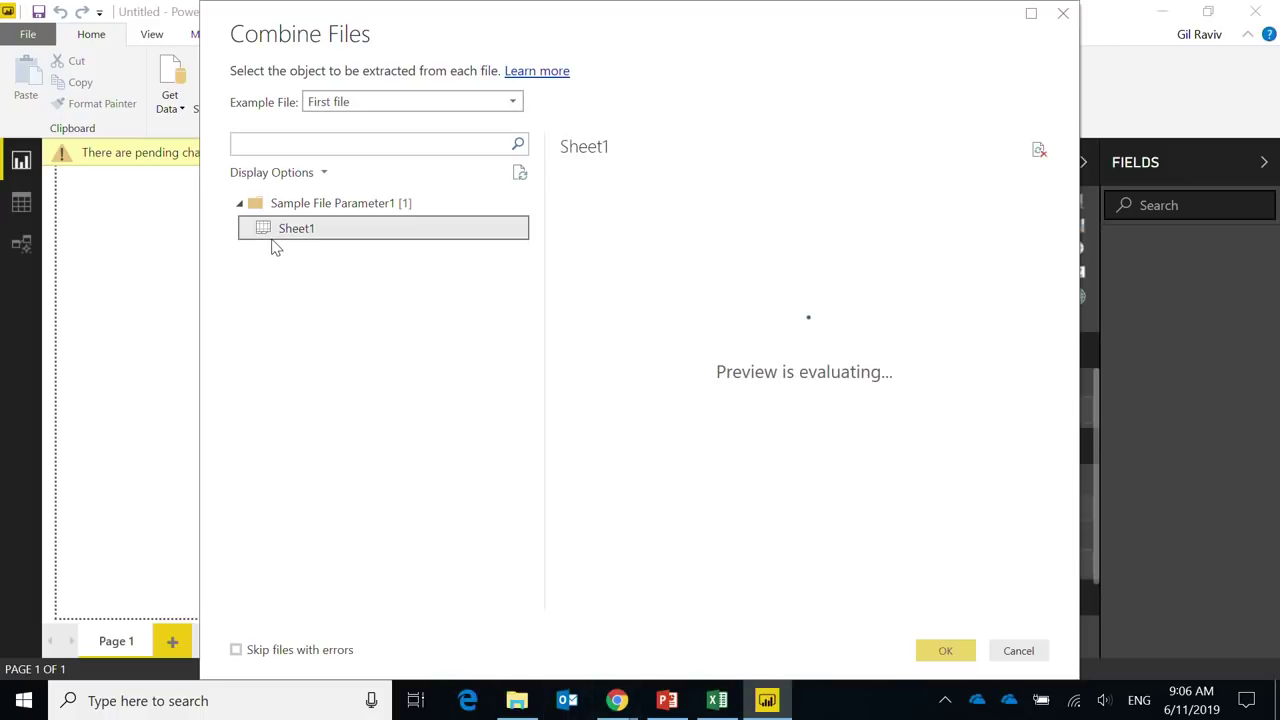
left_click(960, 654)
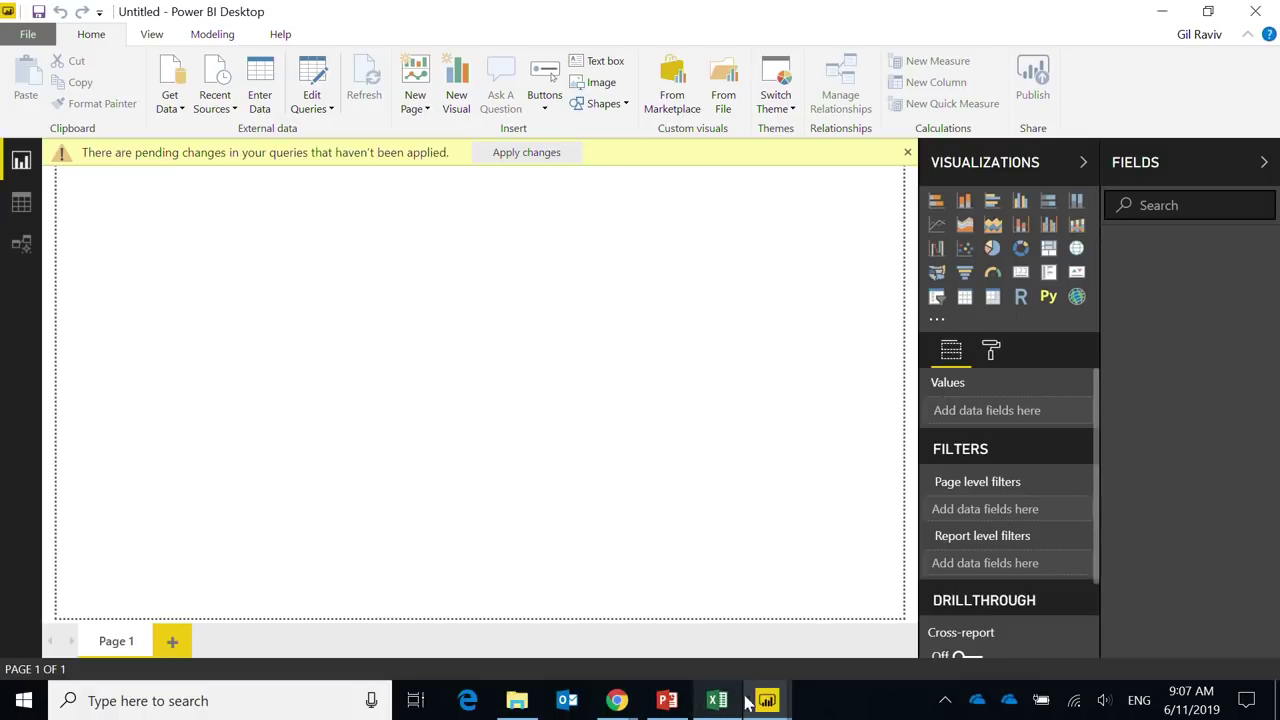
Step: Switch to the Power Query Editor and examine the Product column's quality and the rows of the combined table
mouse_move(770, 672)
left_click(860, 620)
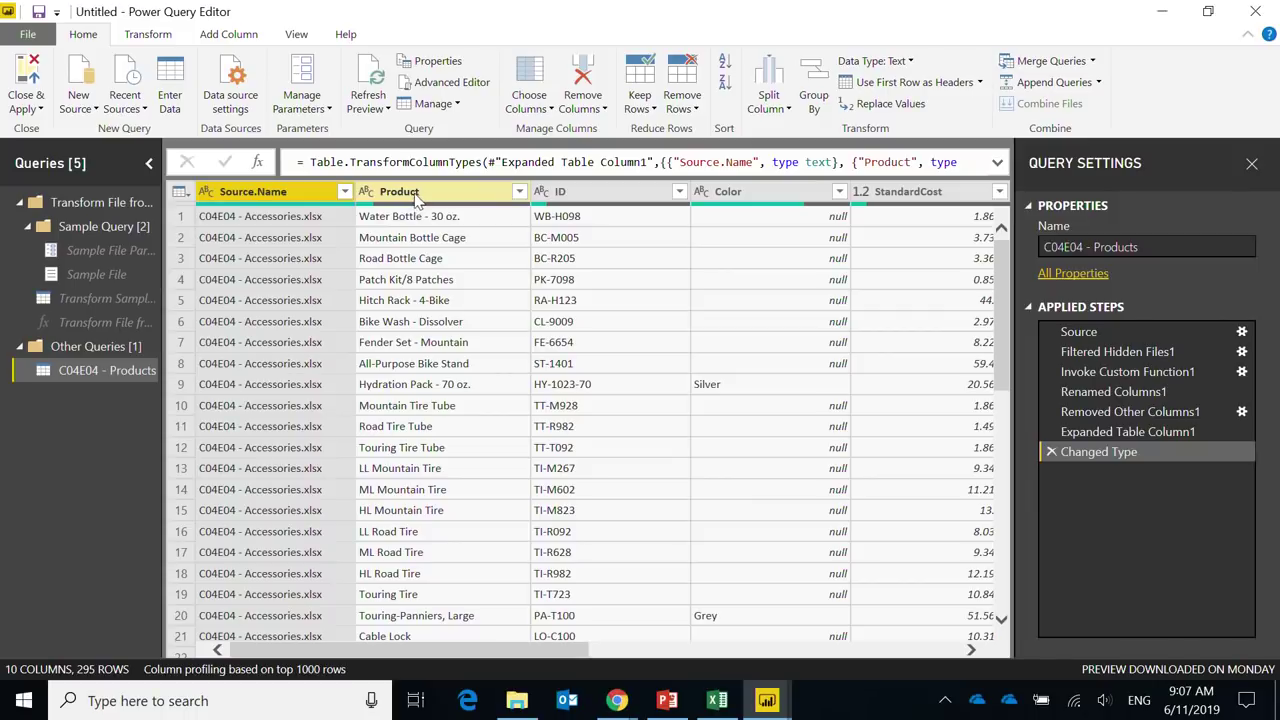
mouse_move(375, 208)
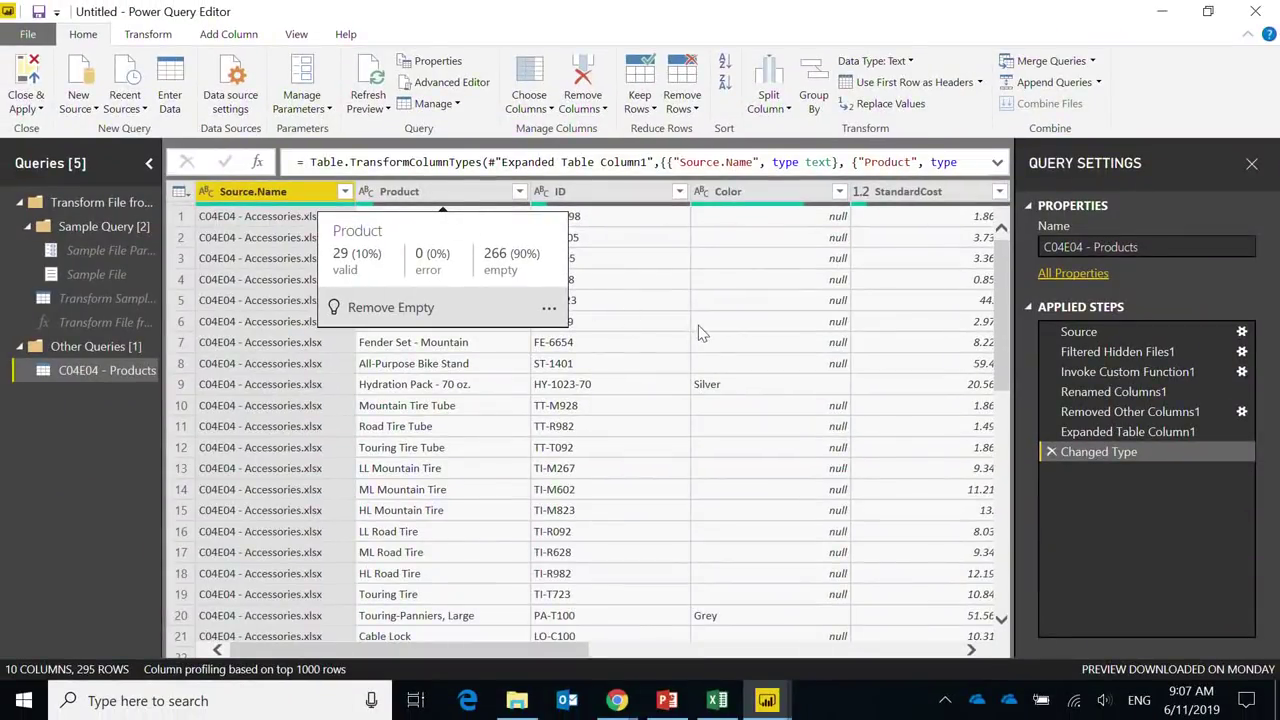
scroll(911, 515, "down", 1)
scroll(670, 403, "down", 20)
scroll(657, 462, "up", 20)
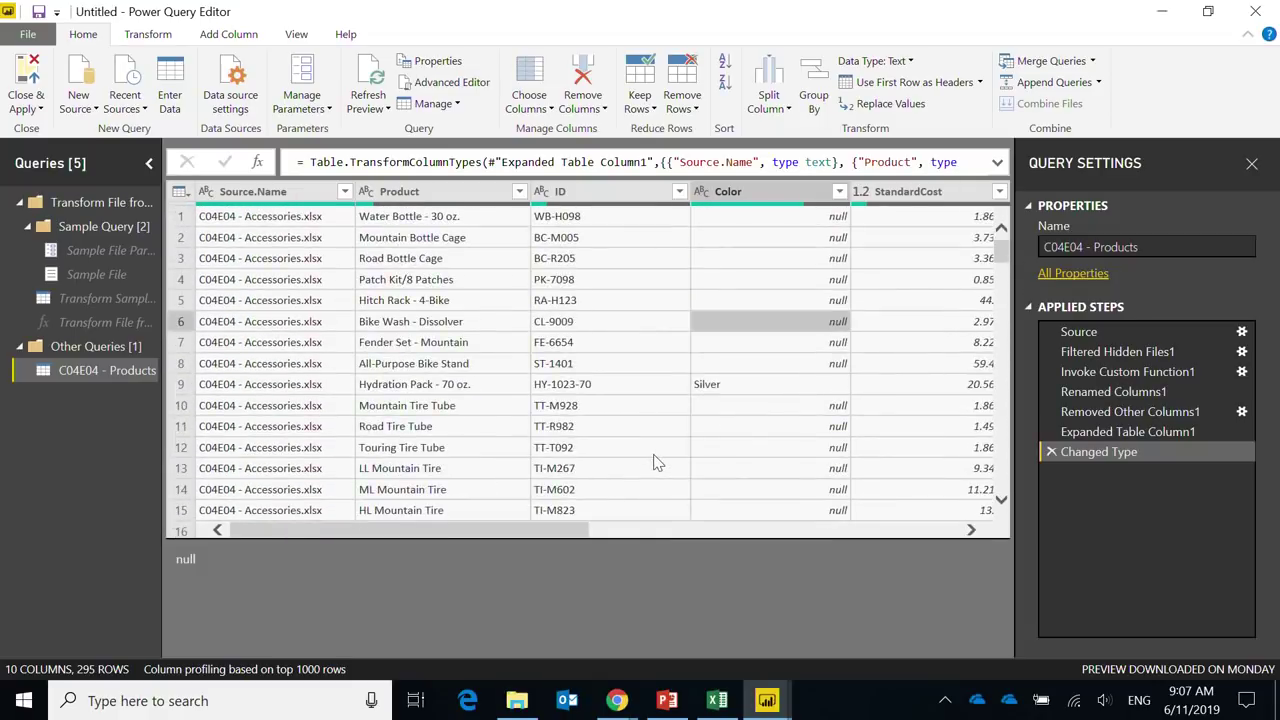
Step: Rename the C04E04 - Products query as Products
double_click(113, 367)
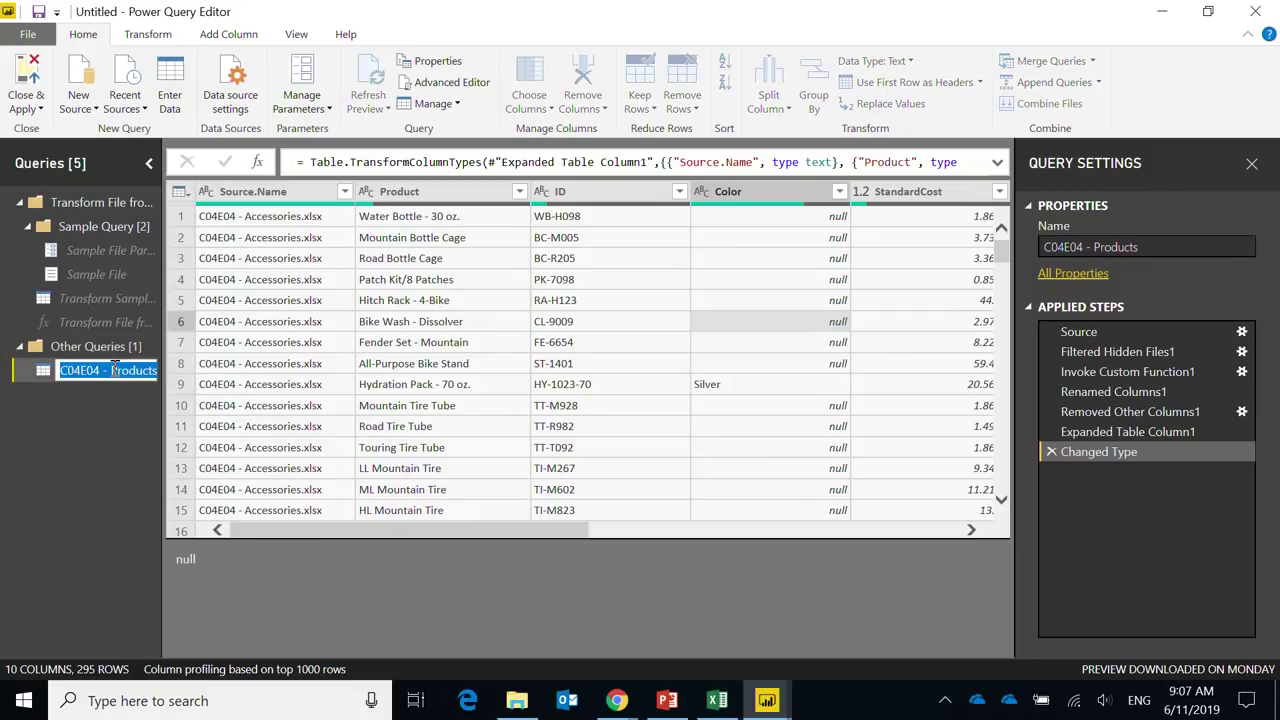
type("Products")
key("Return")
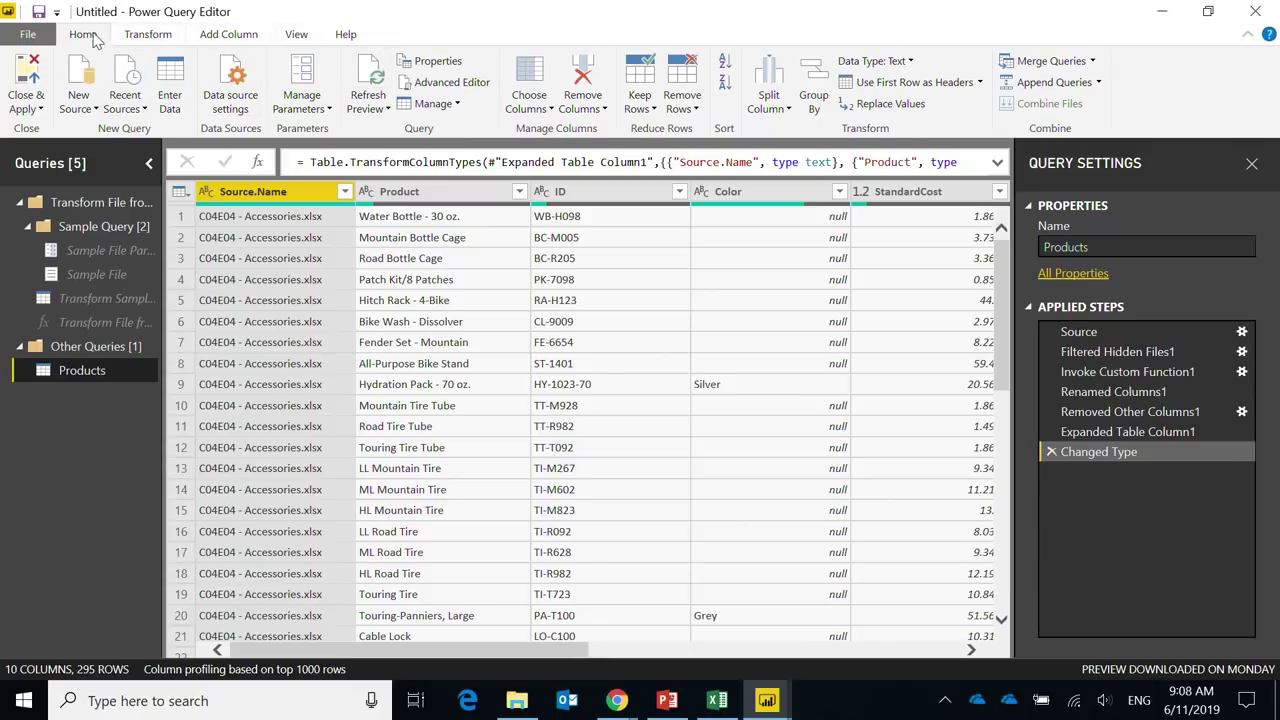
Step: Import the Header_Conversion table from the C04E04 - Conversion Table Excel workbook as a new query and inspect its Source values
left_click(78, 100)
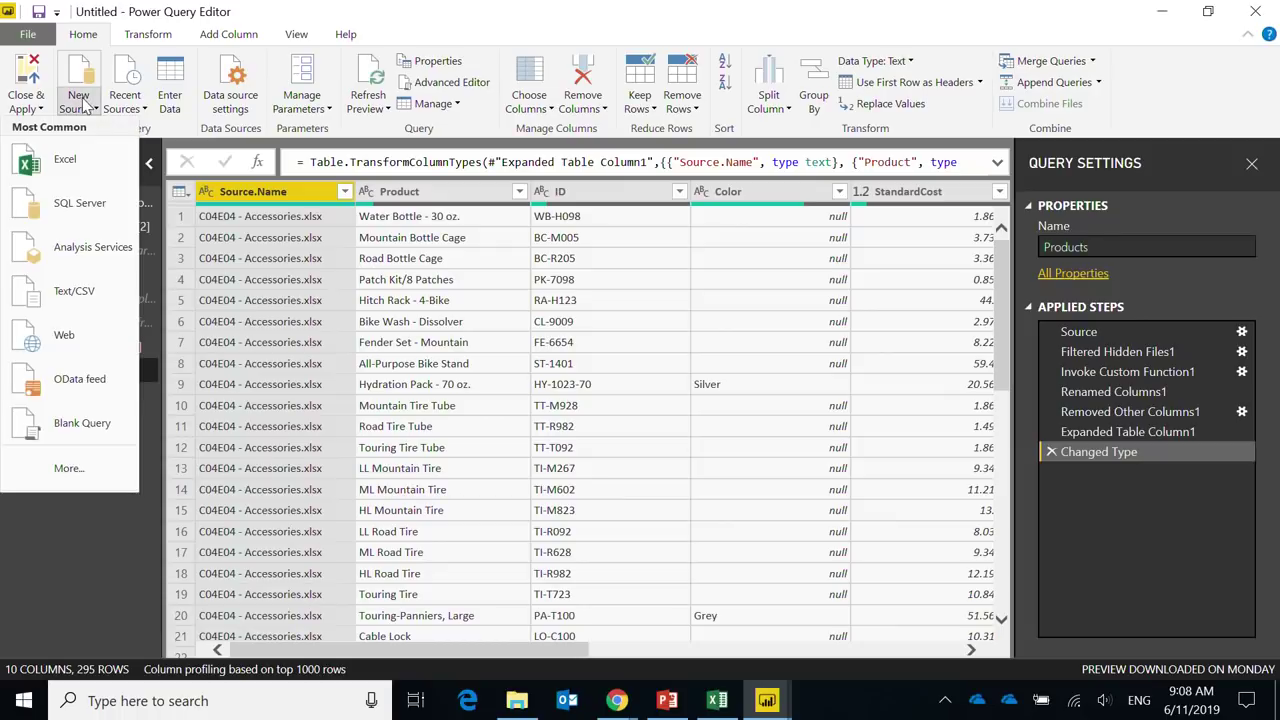
left_click(78, 160)
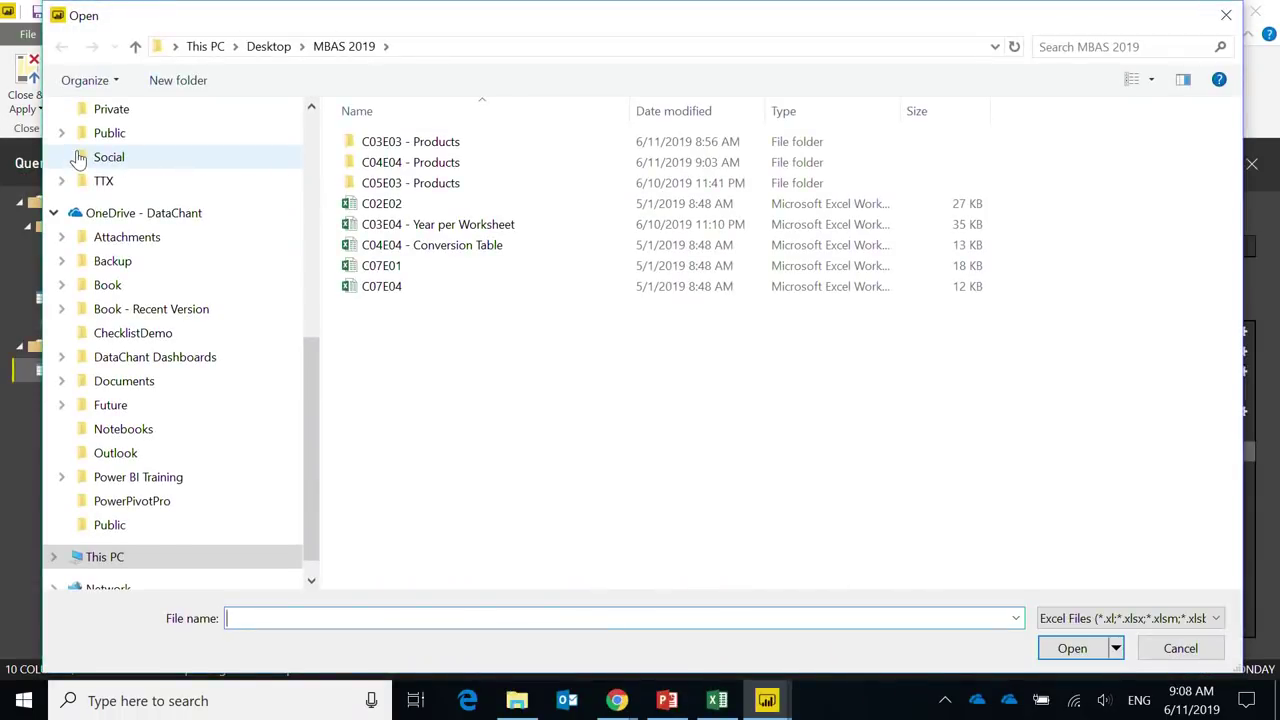
double_click(432, 245)
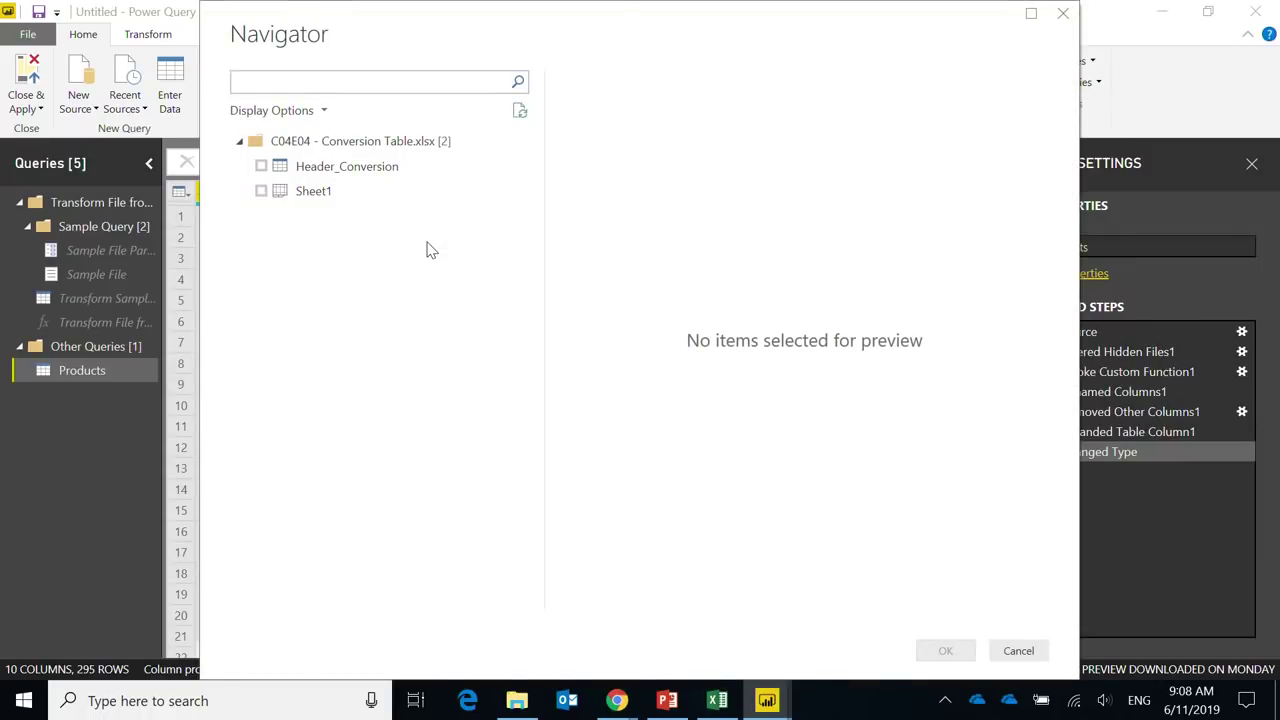
left_click(261, 166)
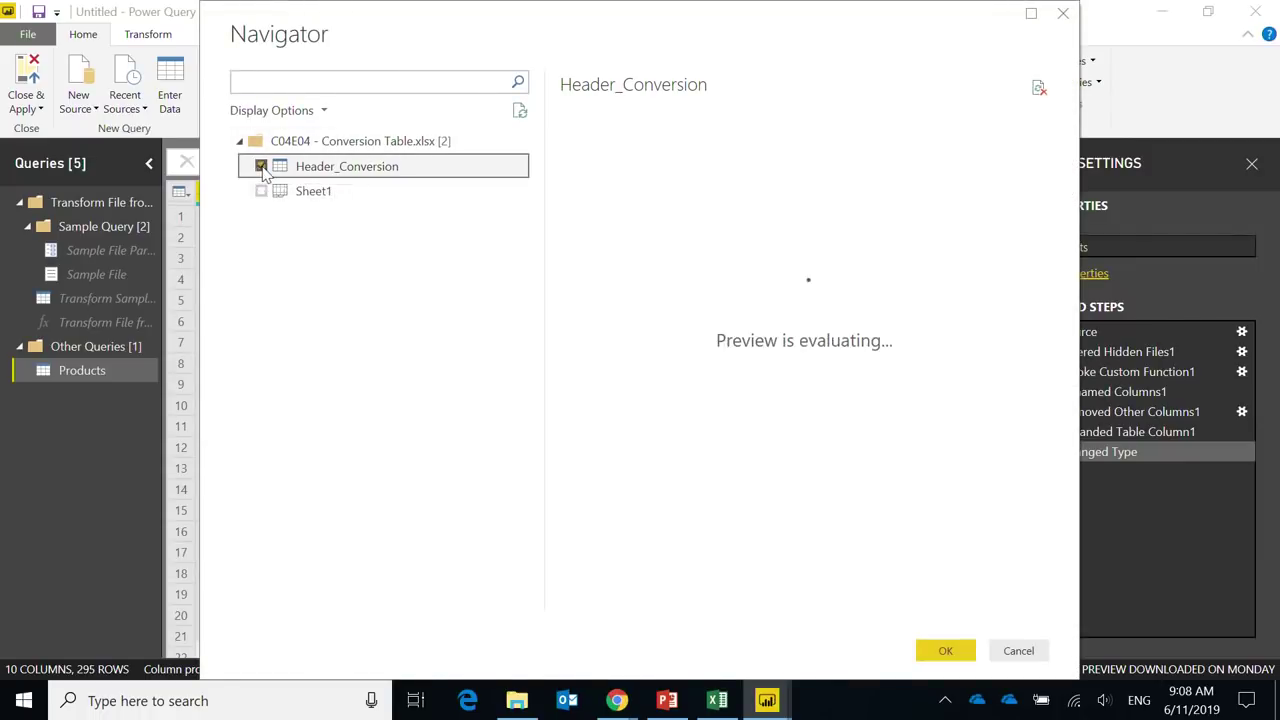
left_click(946, 651)
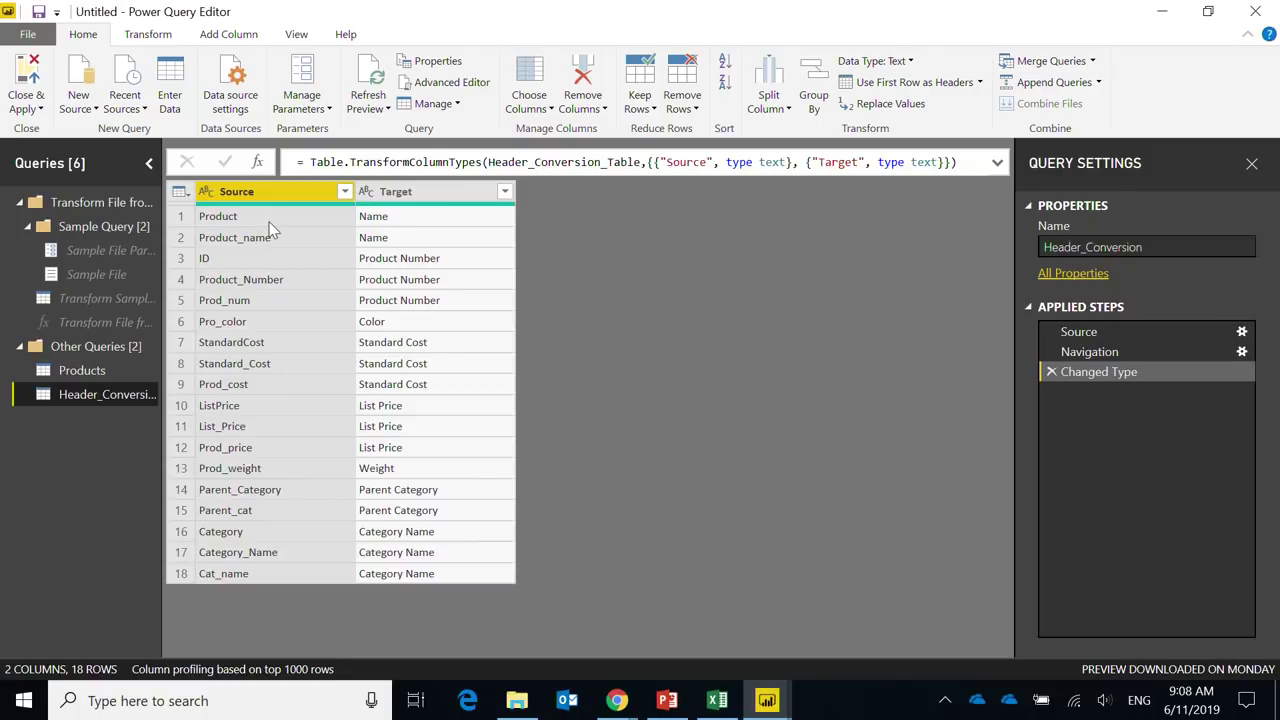
left_click(202, 260)
left_click(201, 345)
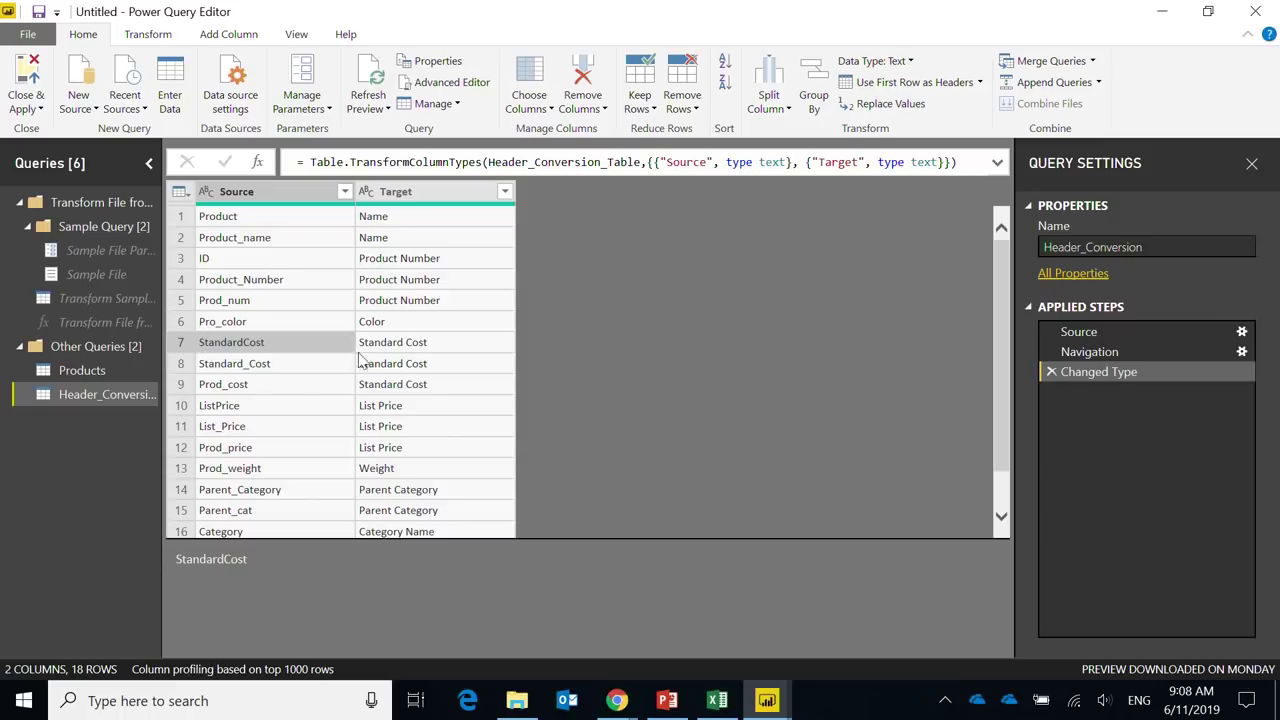
Step: Transpose the Header_Conversion table so that the Source and Target columns become rows
left_click(428, 363)
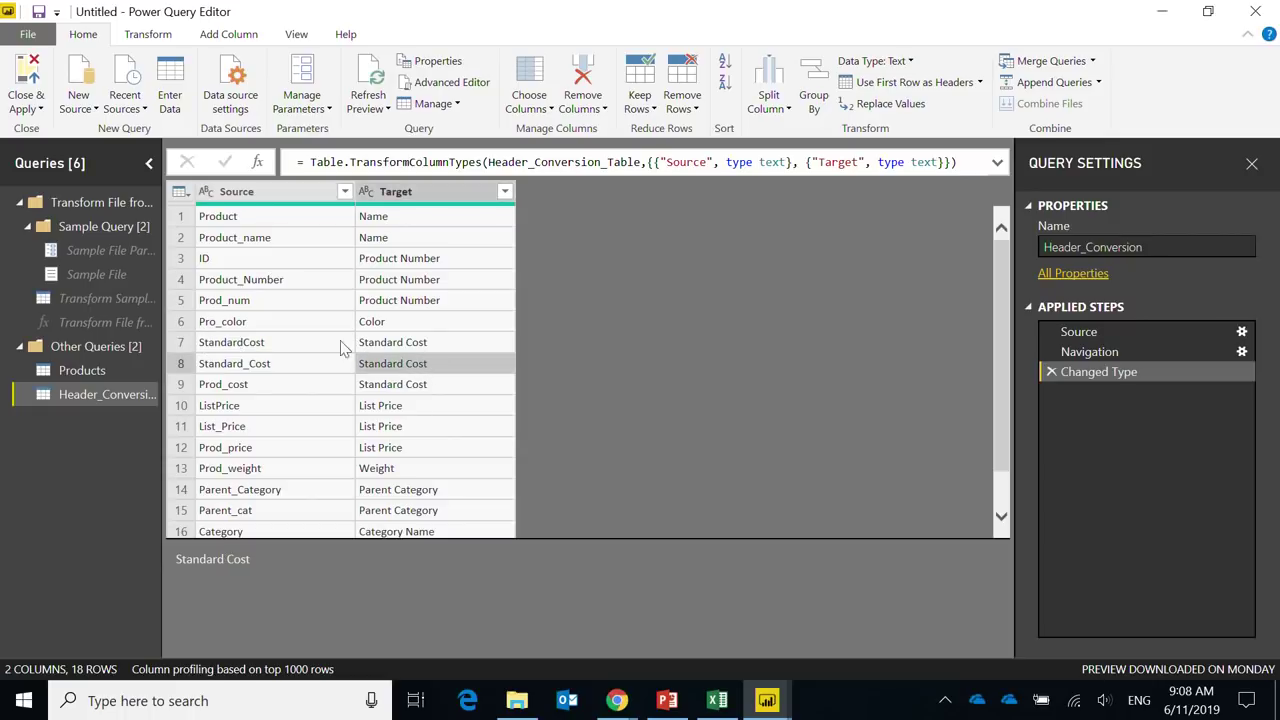
left_click(237, 195)
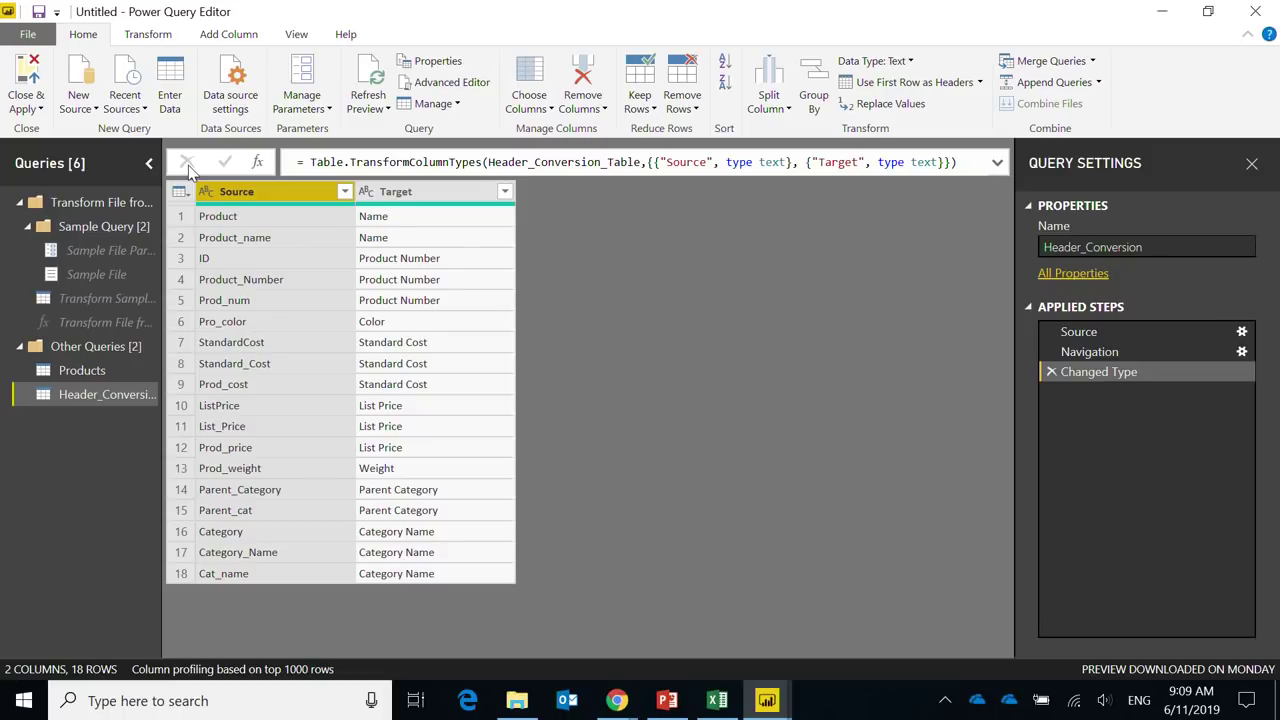
left_click(149, 34)
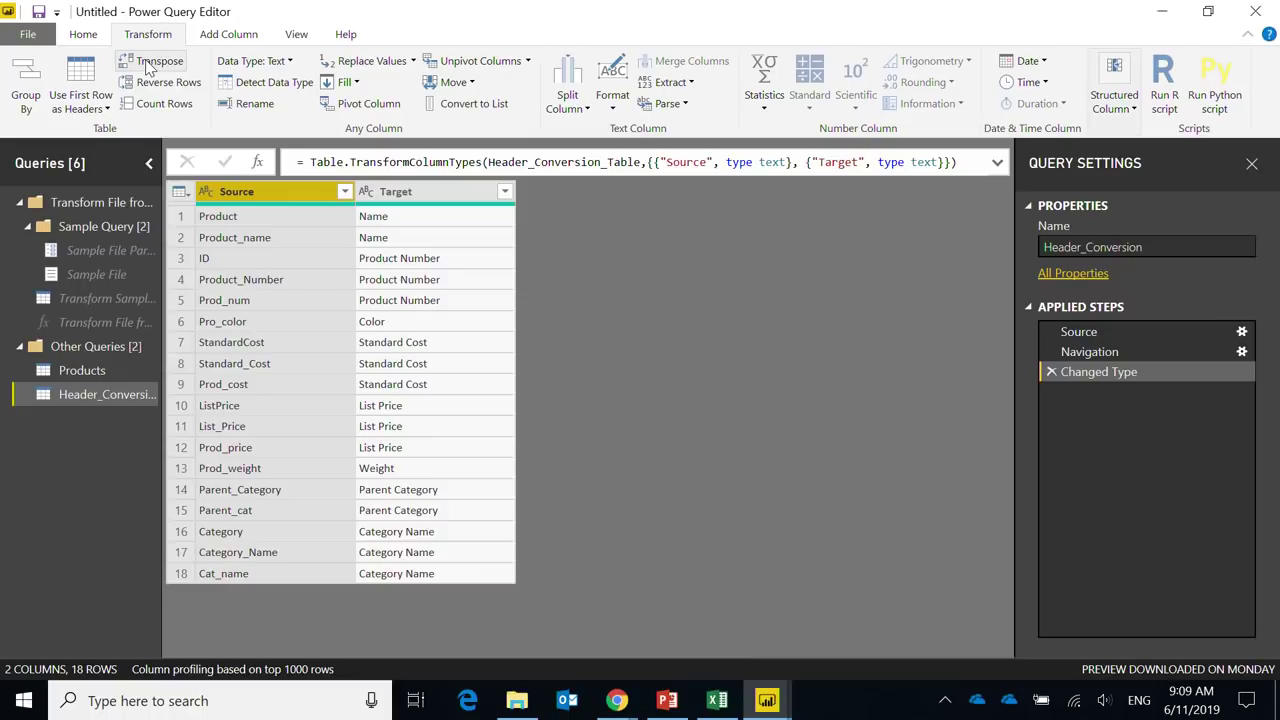
left_click(155, 61)
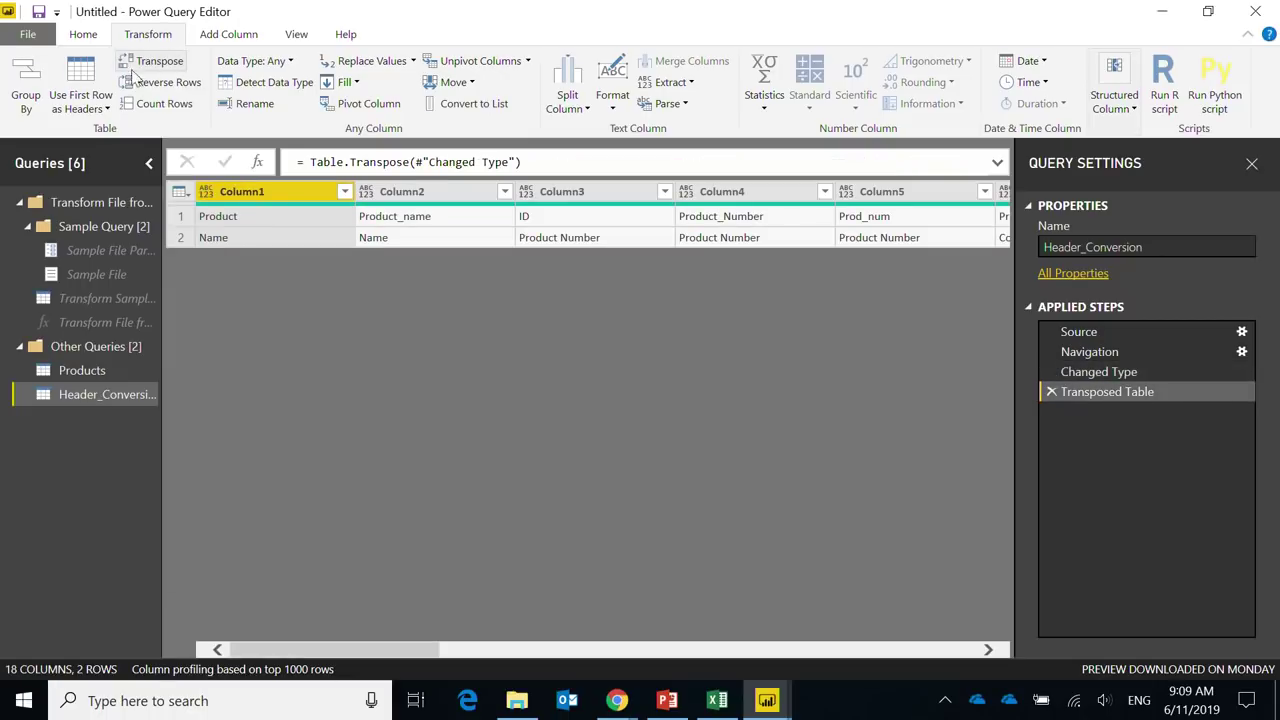
Step: Promote the first row of the transposed Header_Conversion table to headers and check the value under Product_name
left_click(177, 193)
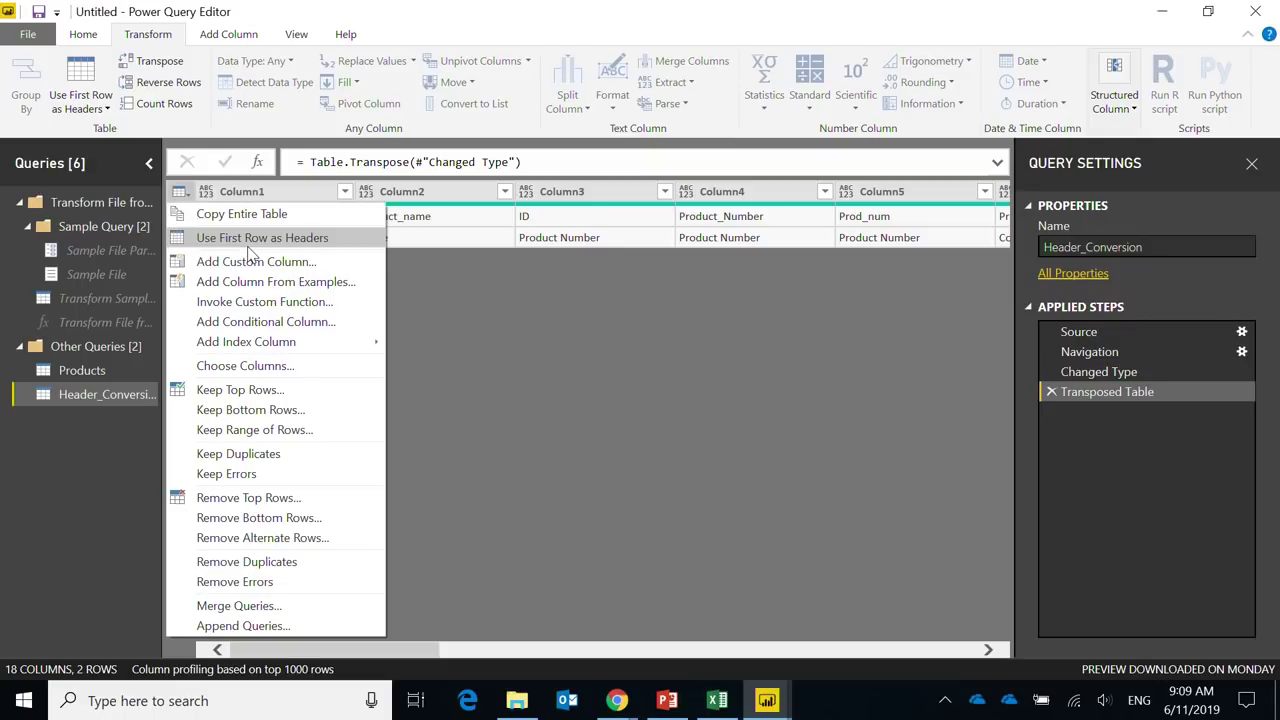
left_click(330, 240)
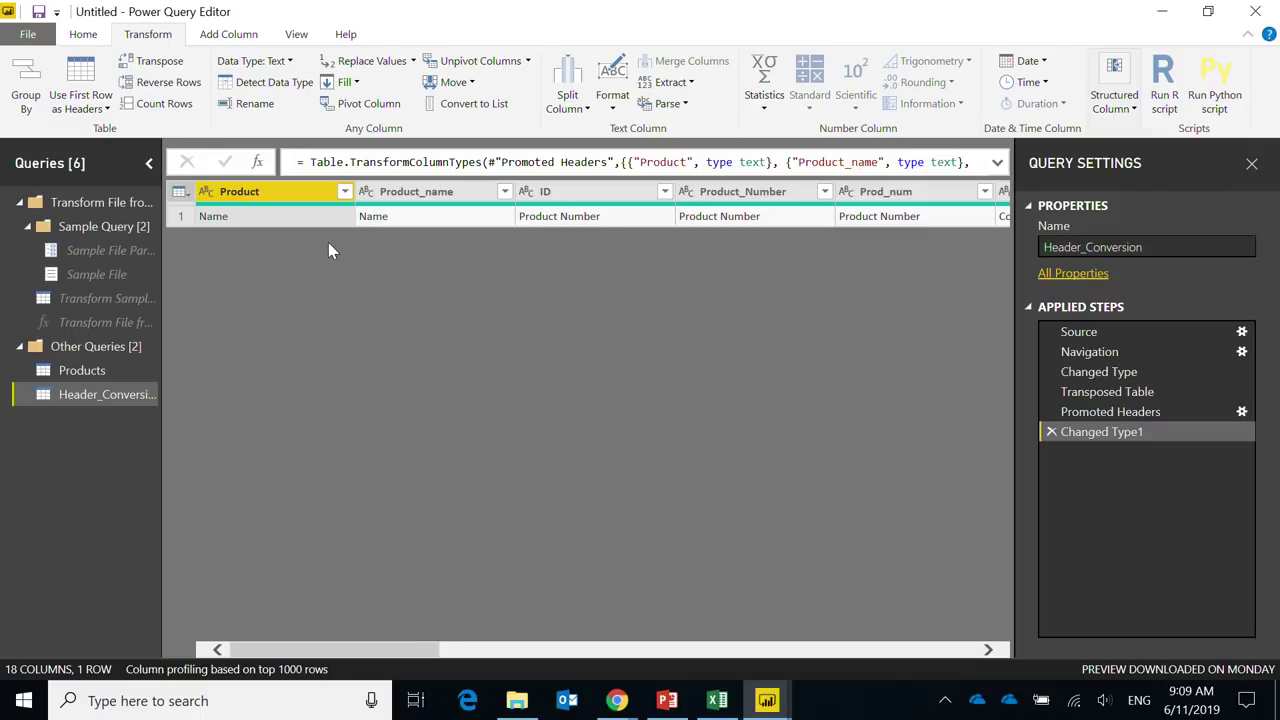
left_click(435, 199)
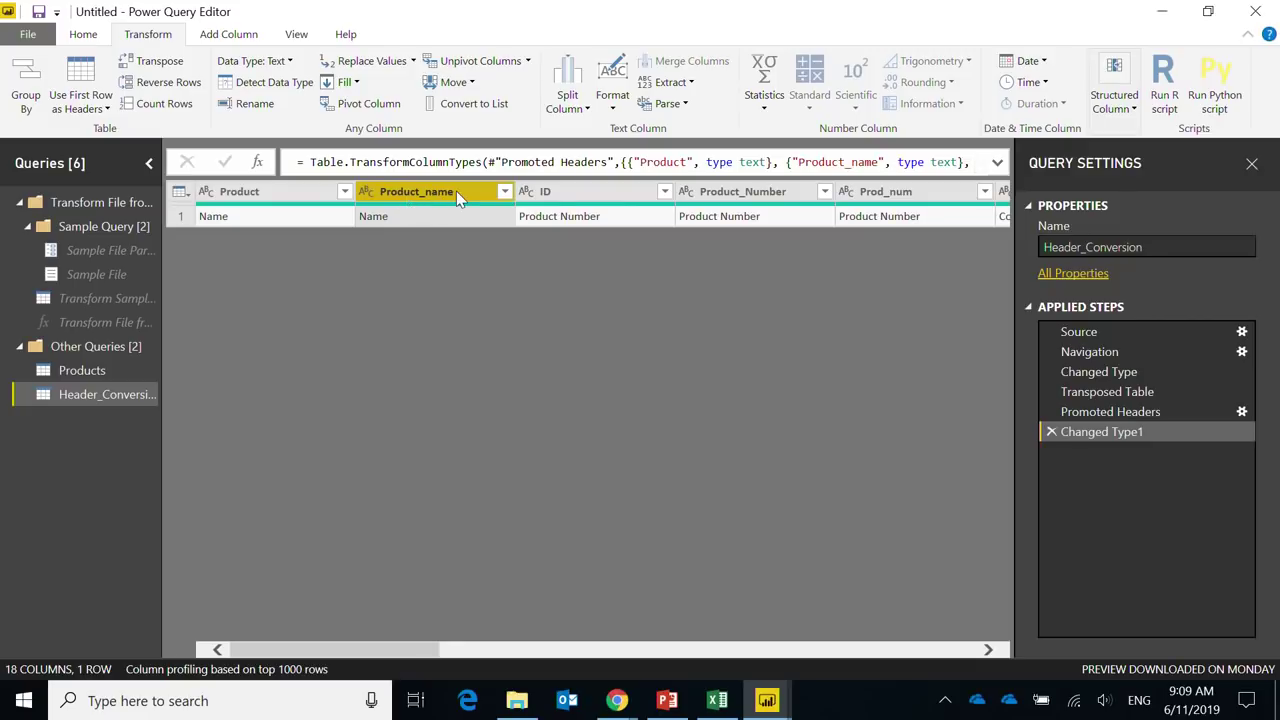
left_click(406, 215)
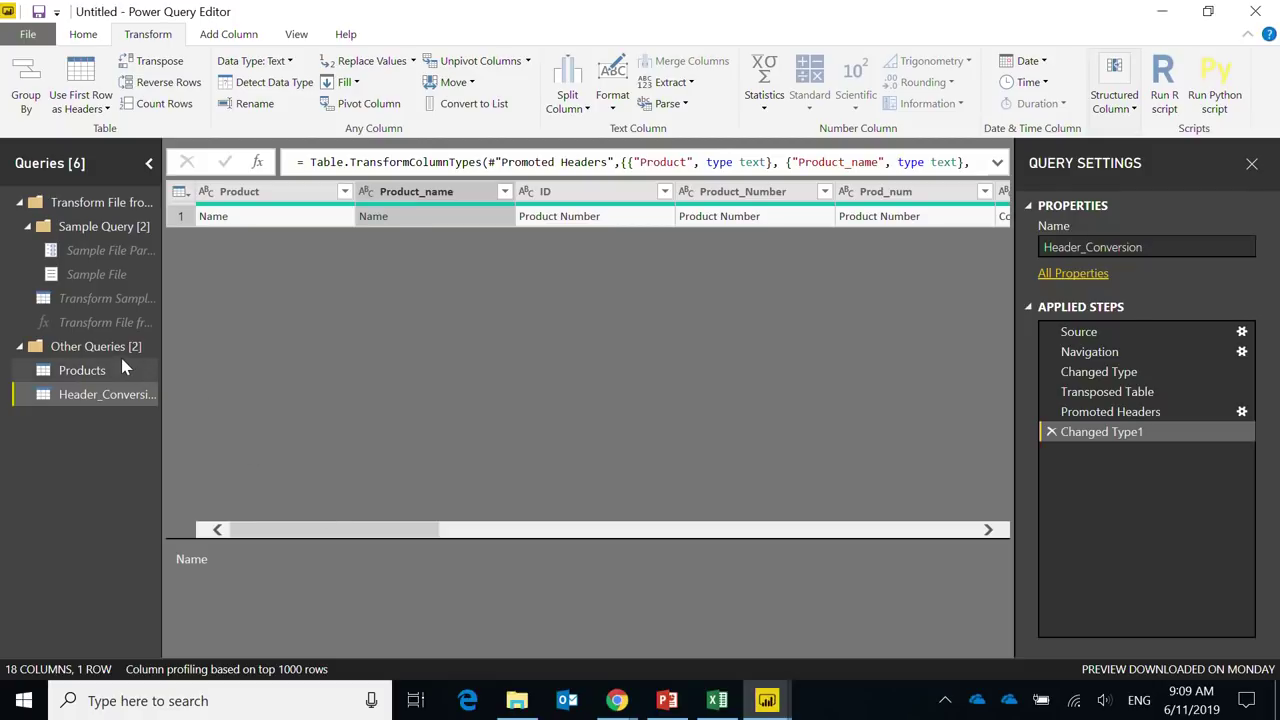
Step: Widen the query list and compare the combined Products query with the Transform Sample File from C04E04 - Products query
left_click(82, 370)
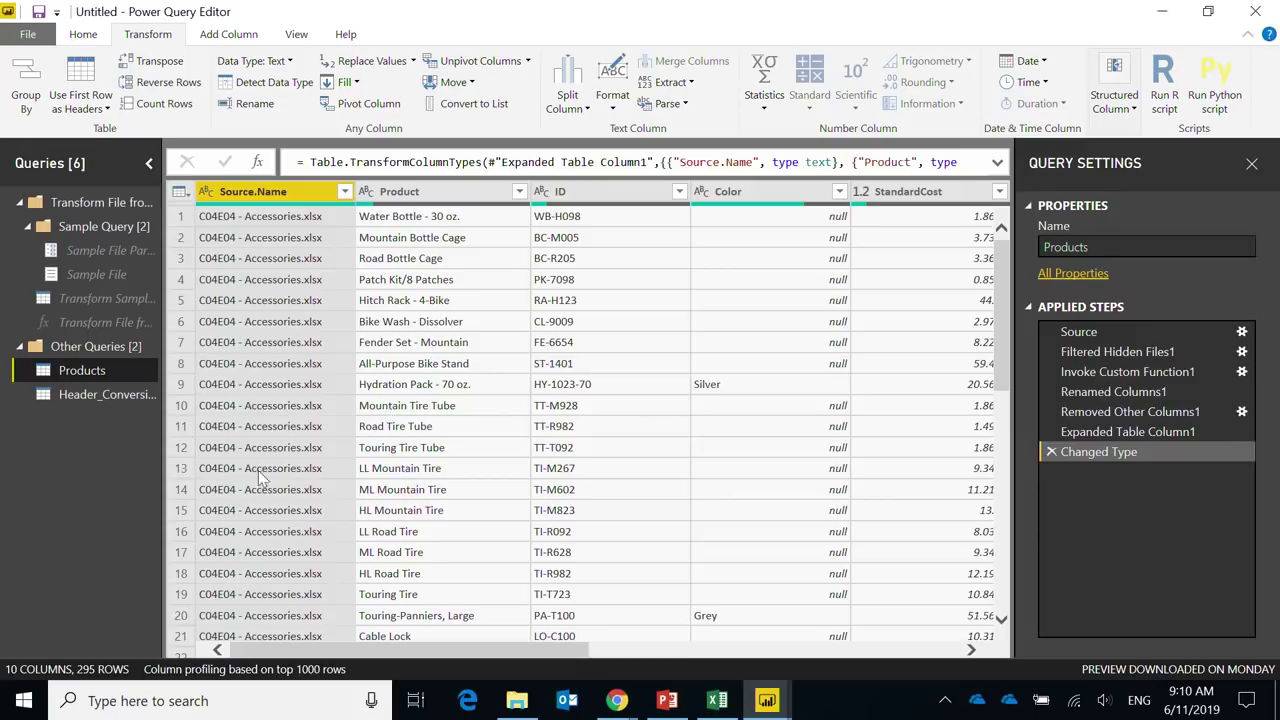
left_click_drag(155, 280, 332, 281)
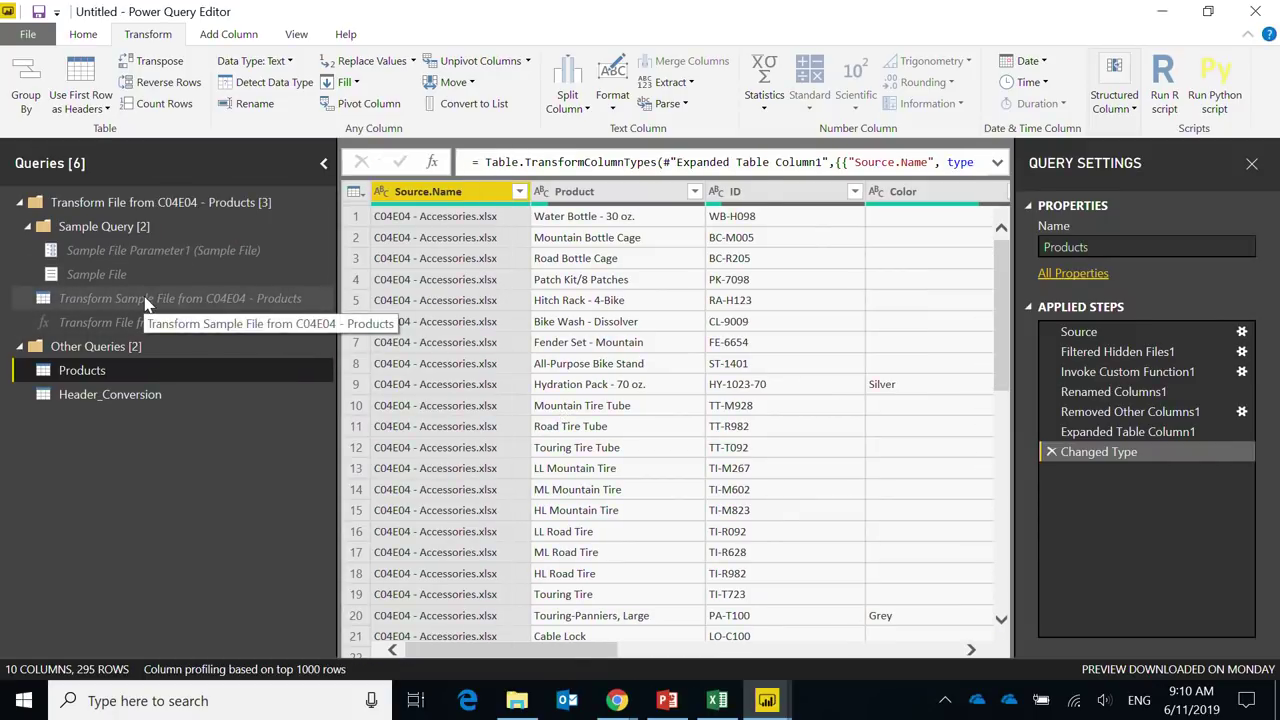
left_click(145, 300)
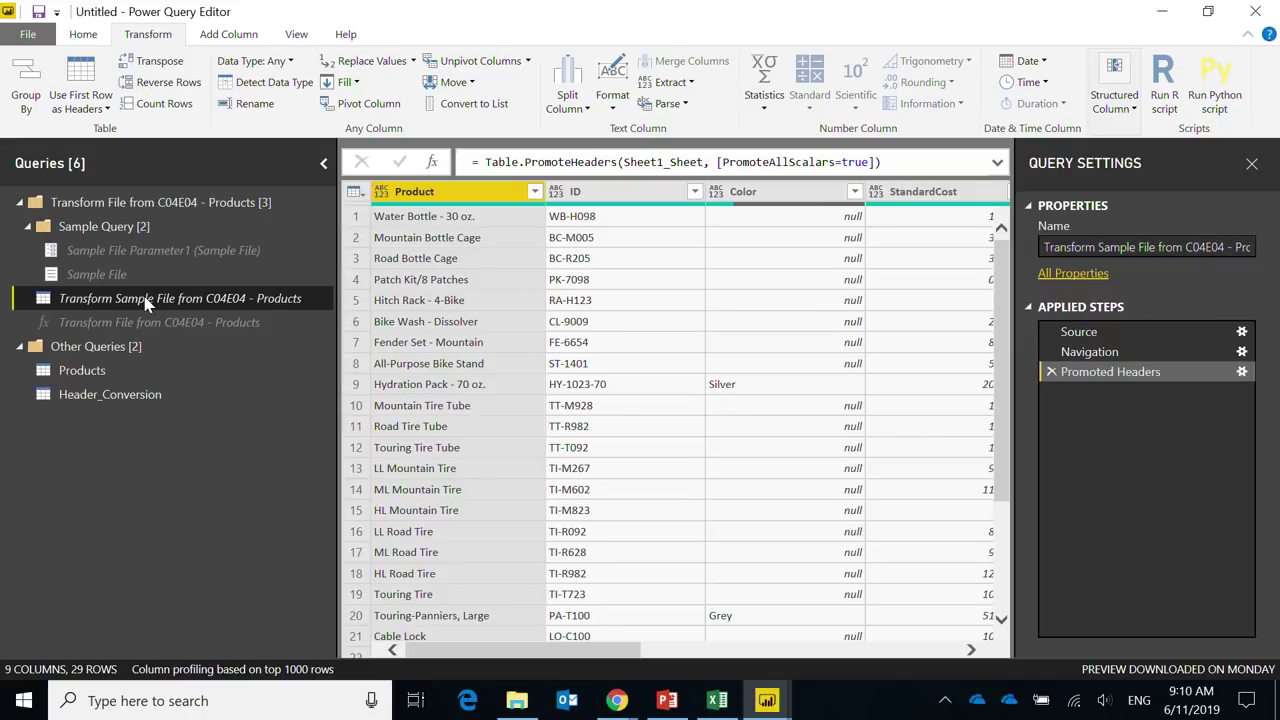
scroll(660, 275, "down", 3)
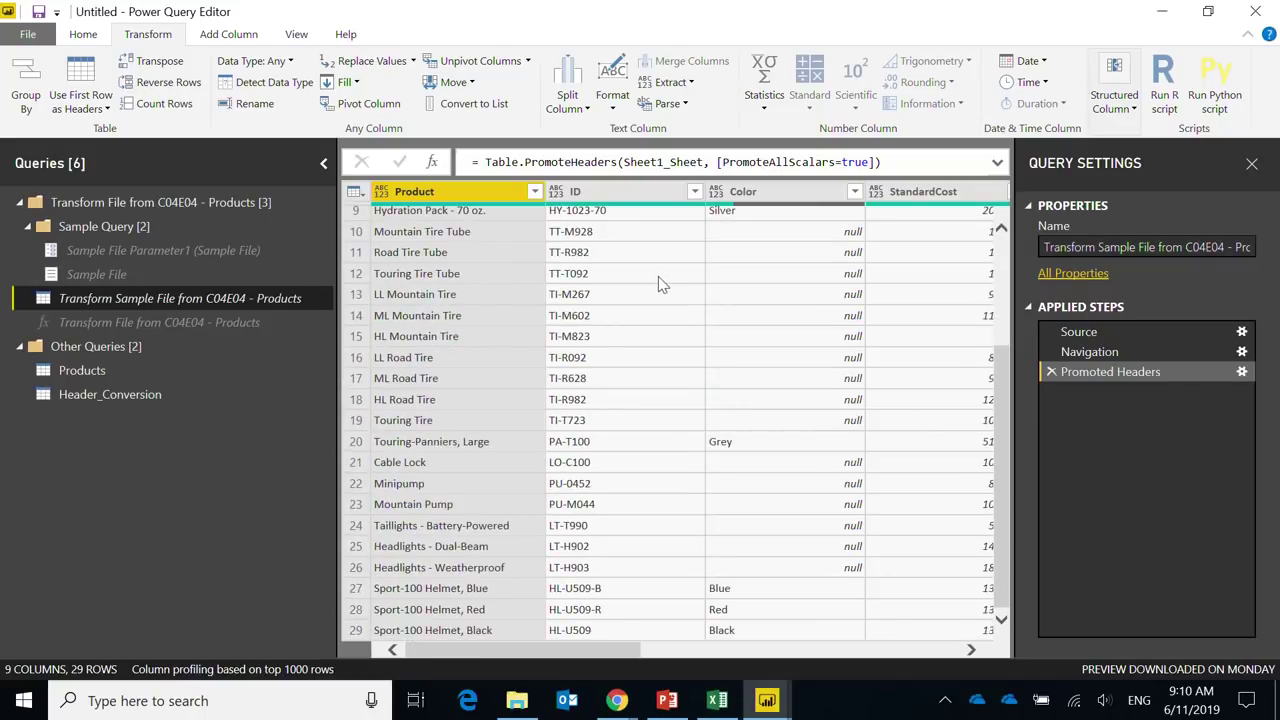
scroll(658, 276, "up", 3)
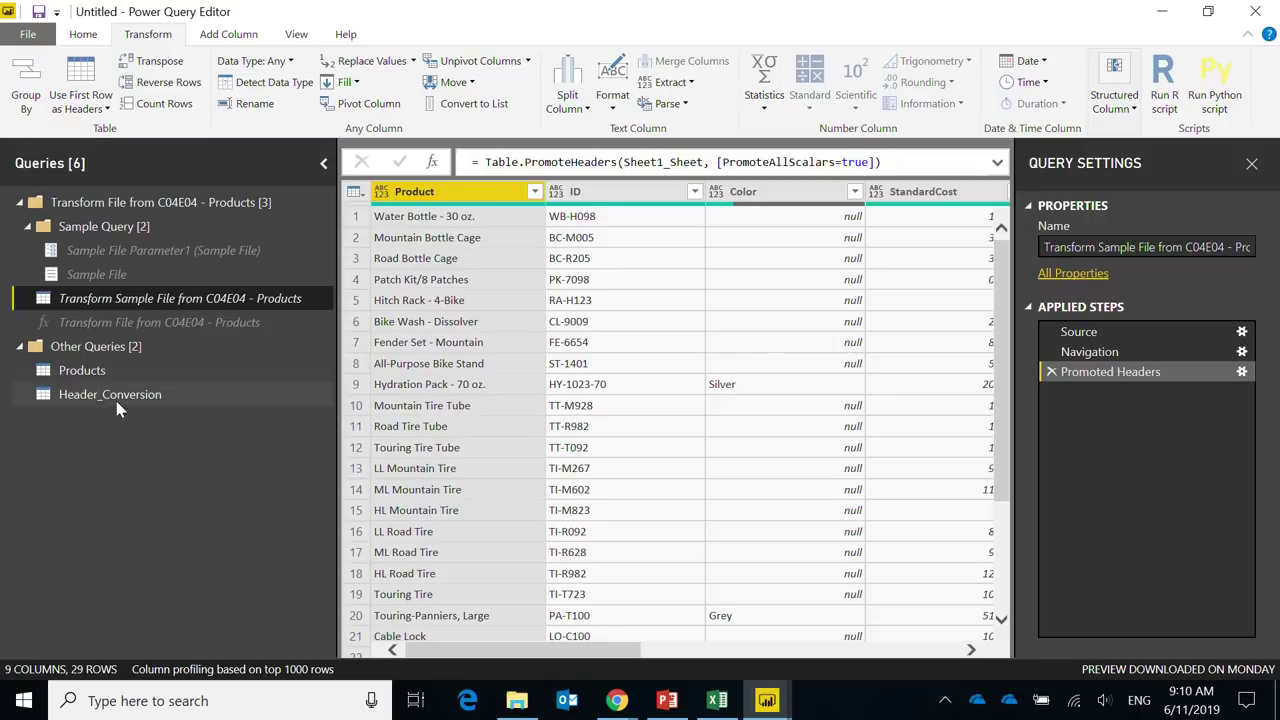
left_click(89, 372)
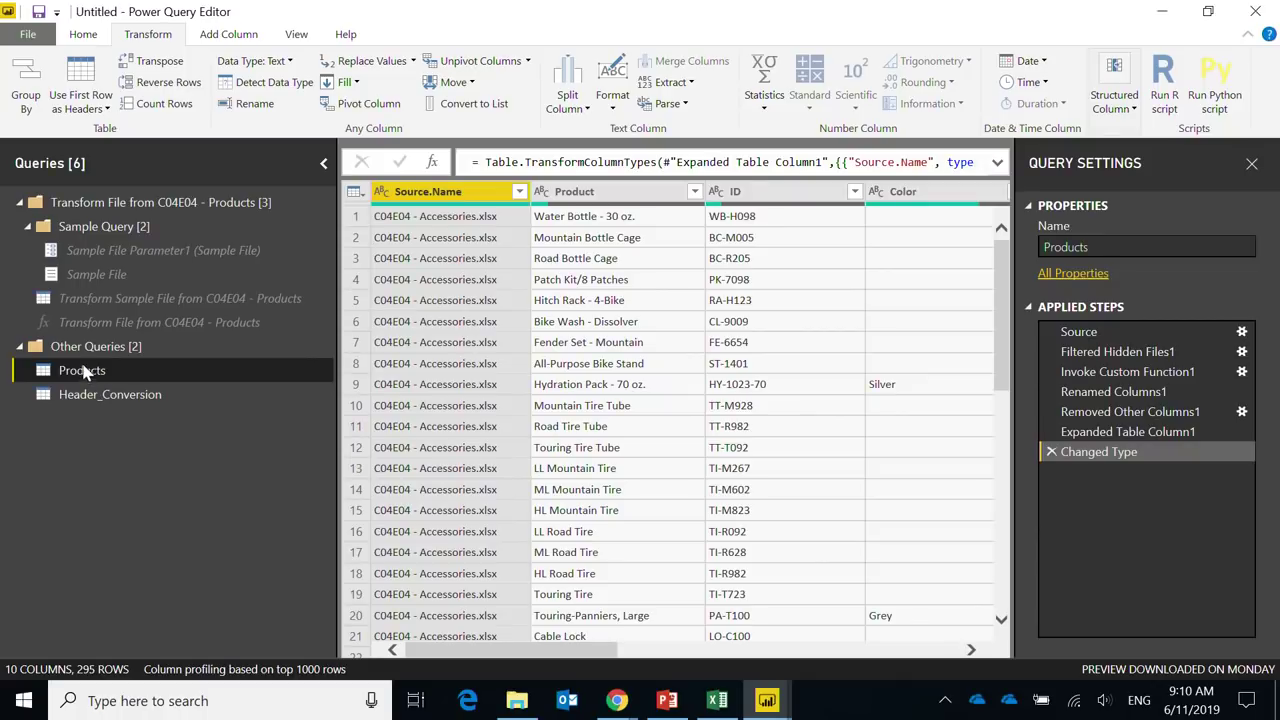
Step: Add a custom step to the Transform Sample File query and begin its formula with Table.TransformColumnNames( before #"Promoted Headers"
left_click(126, 306)
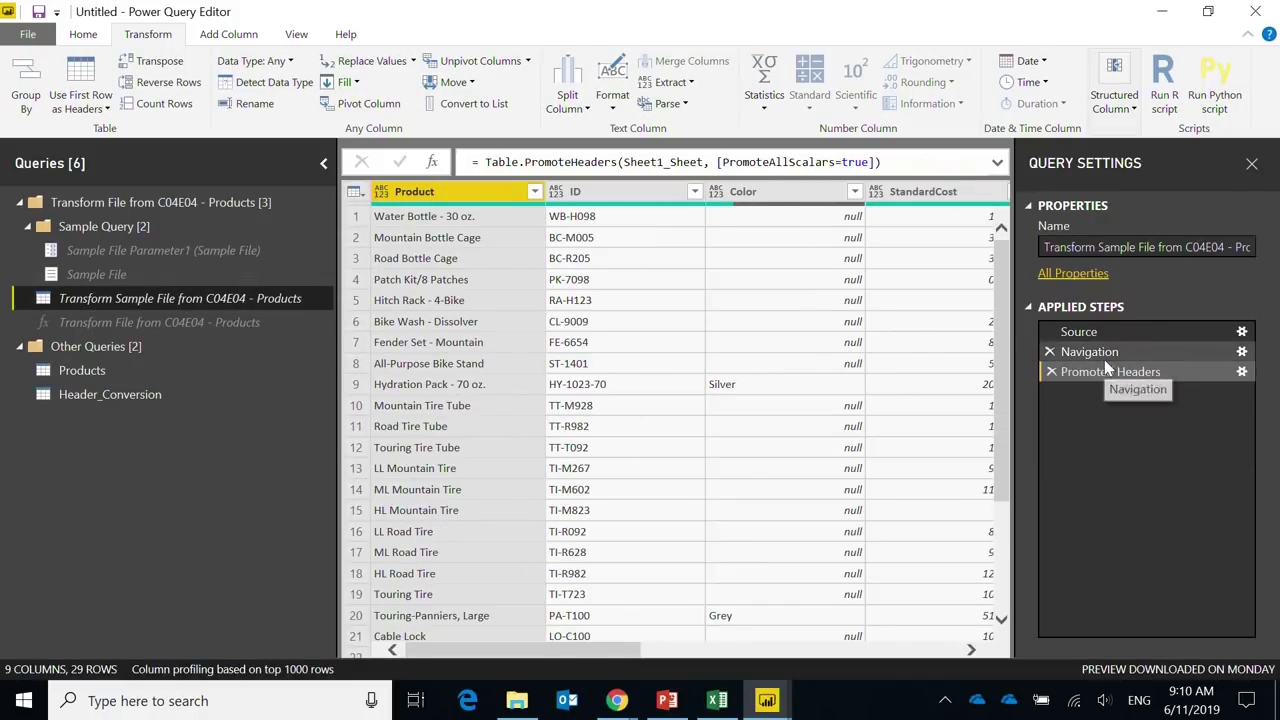
left_click(433, 163)
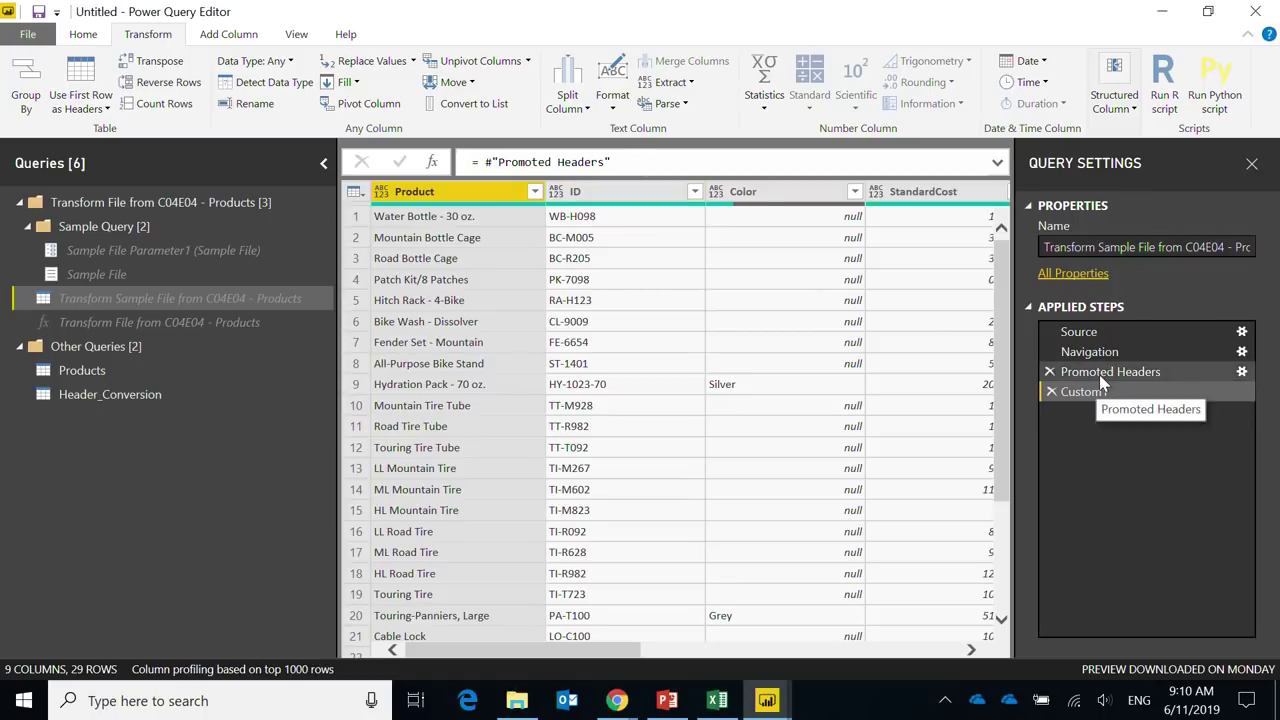
left_click(484, 161)
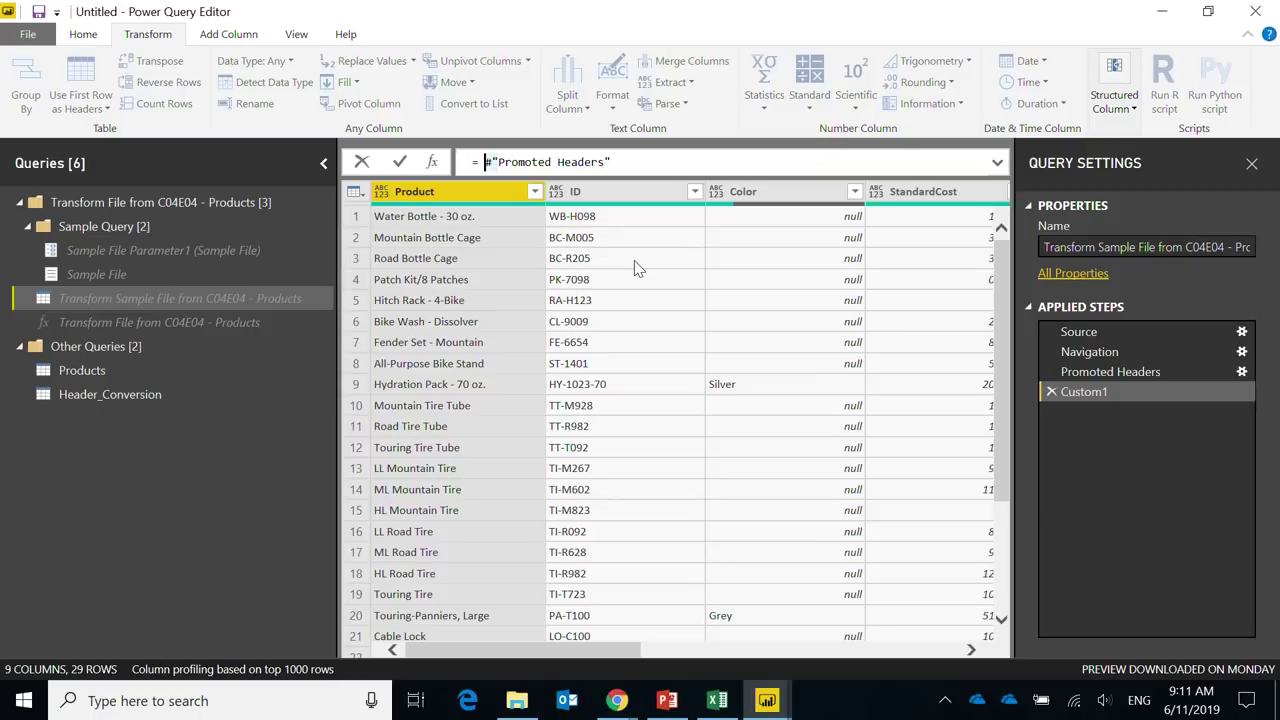
type("Table.")
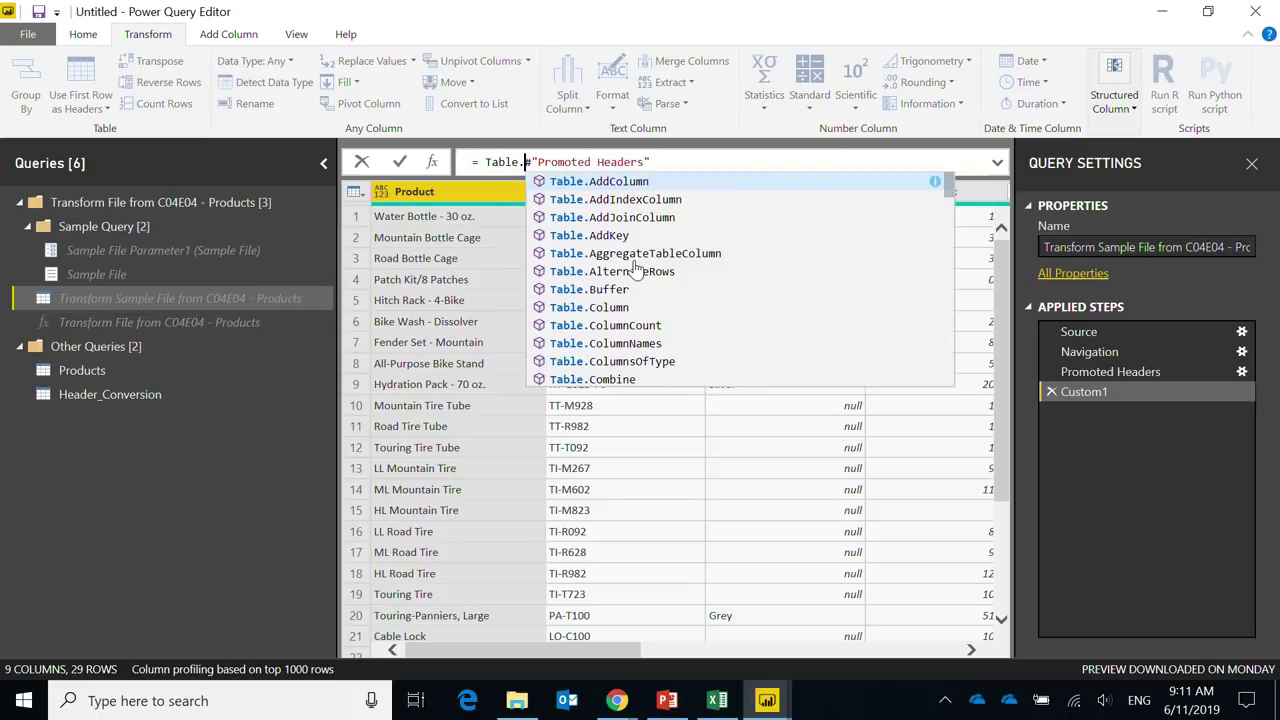
type("Transform")
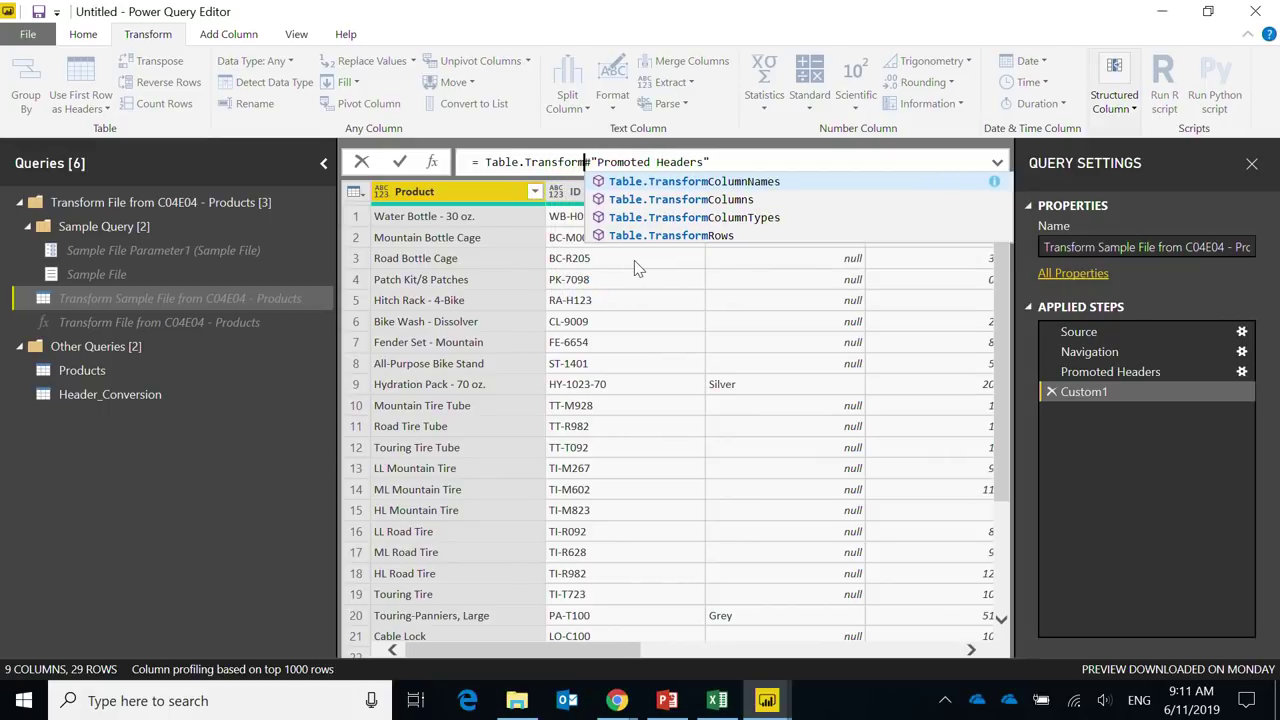
key("Tab")
type("(")
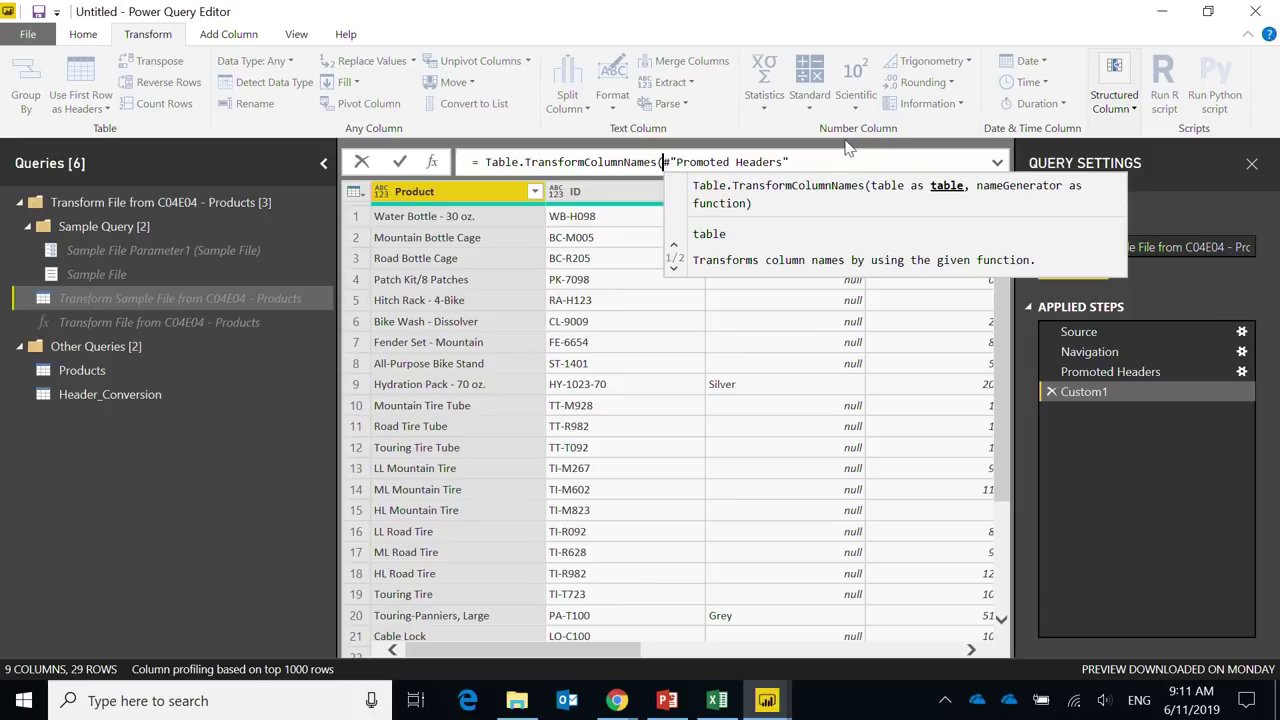
Step: Complete the custom step's formula with each _ as the name generator, giving Table.TransformColumnNames(#"Promoted Headers", each _)
left_click(820, 162)
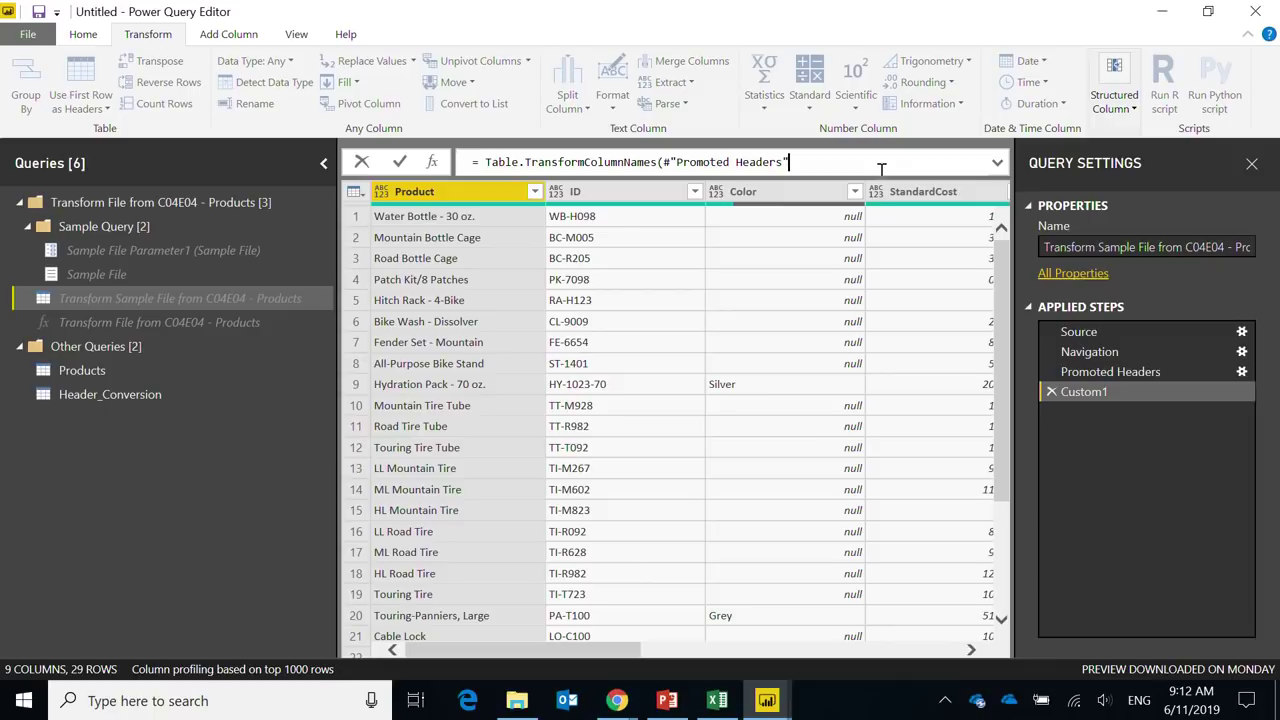
type(",")
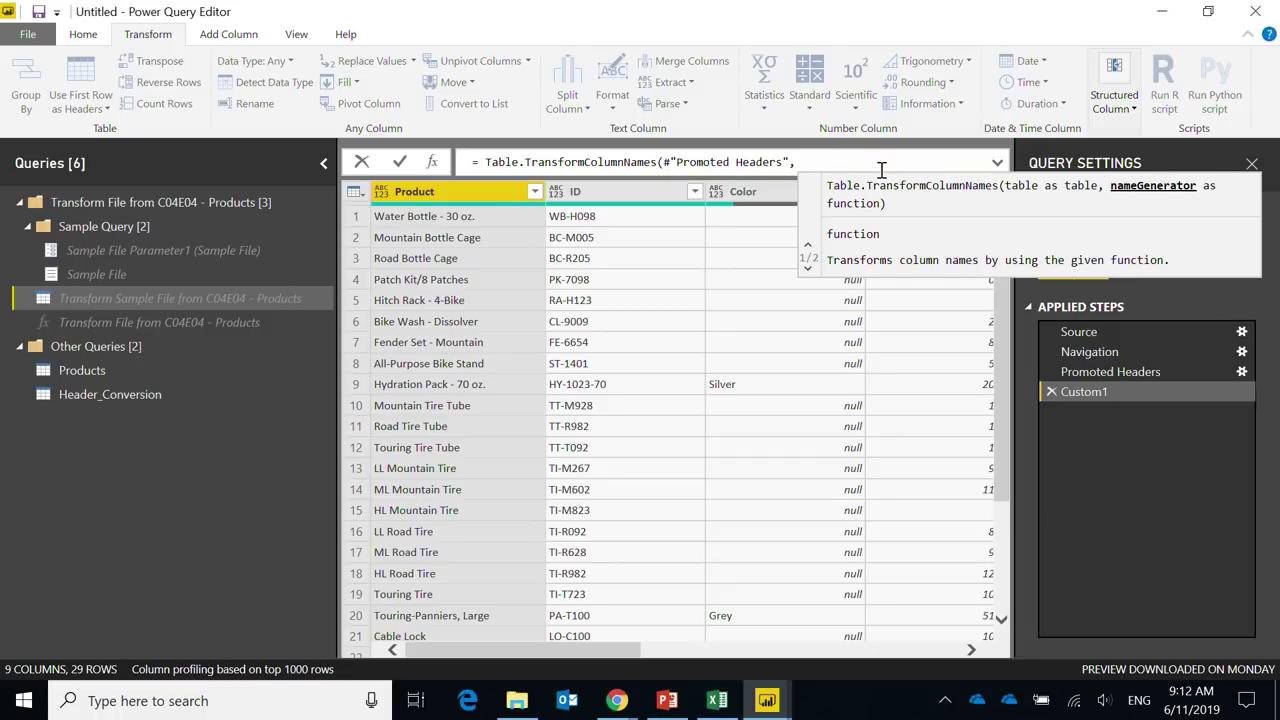
type("each _")
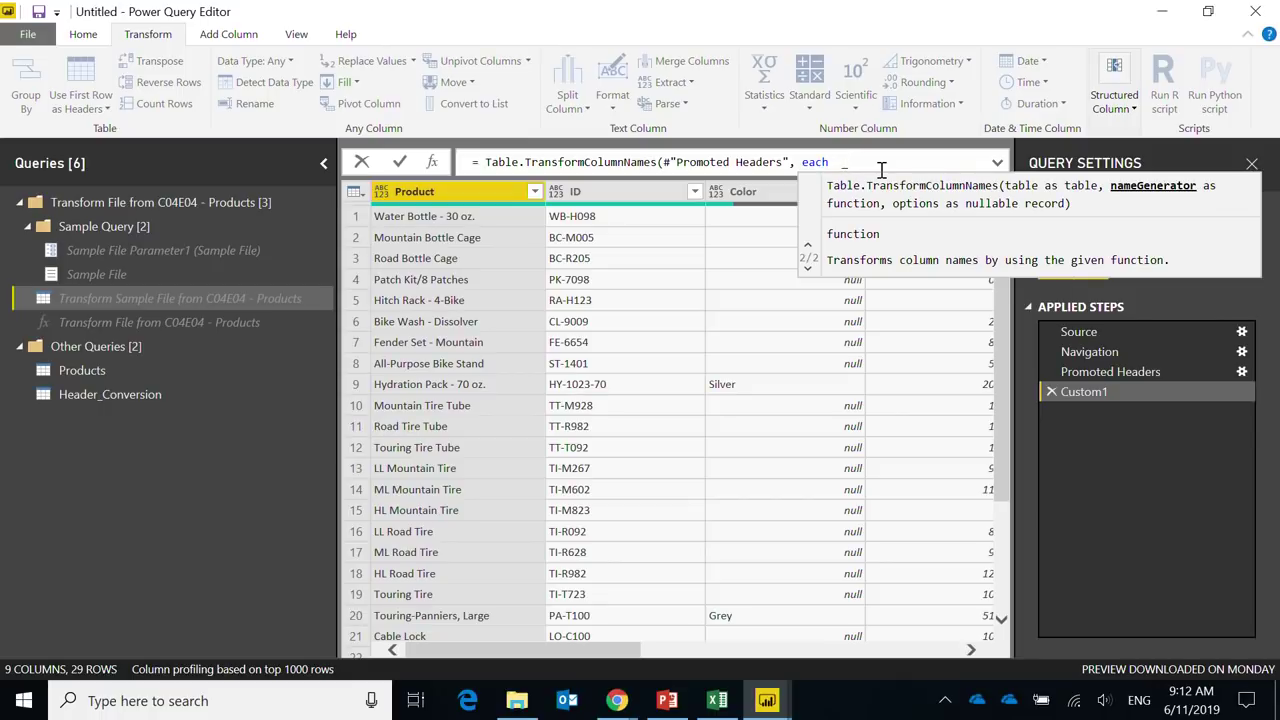
type(")")
type("_")
key("Return")
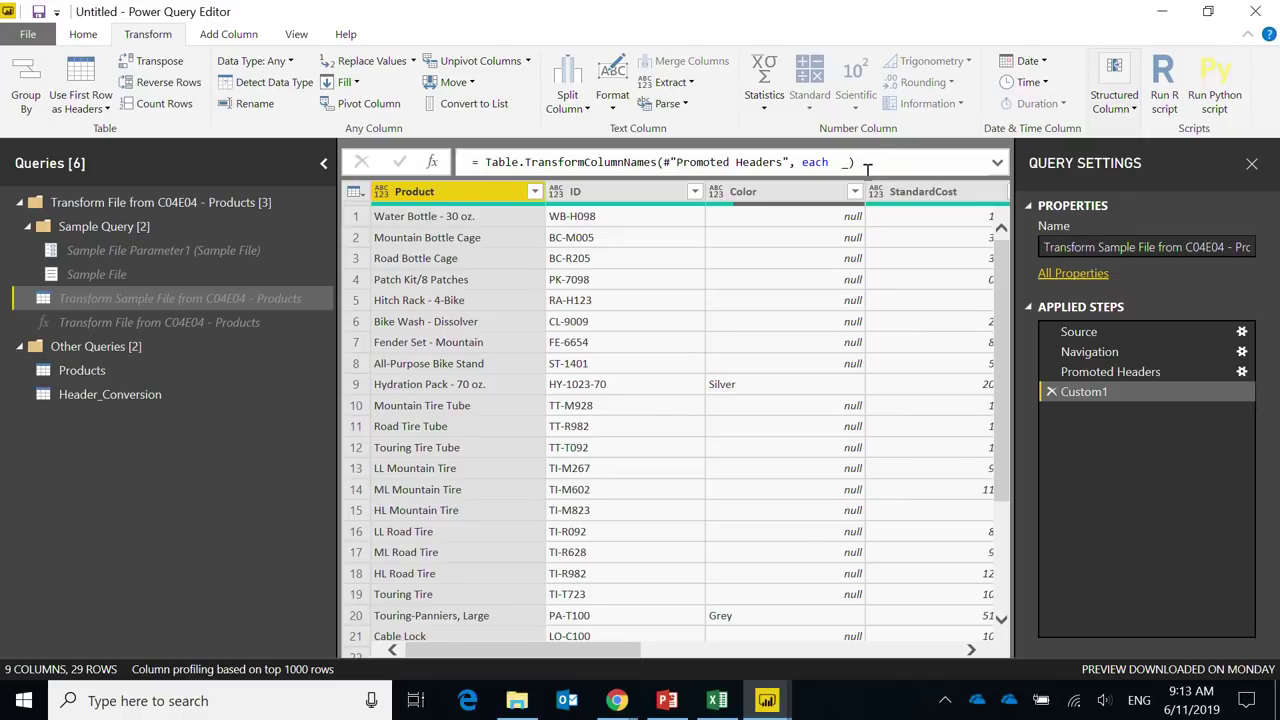
Step: Try prefixing every column name with "aaa" by inserting "aaa" & before the underscore in the formula
left_click(843, 162)
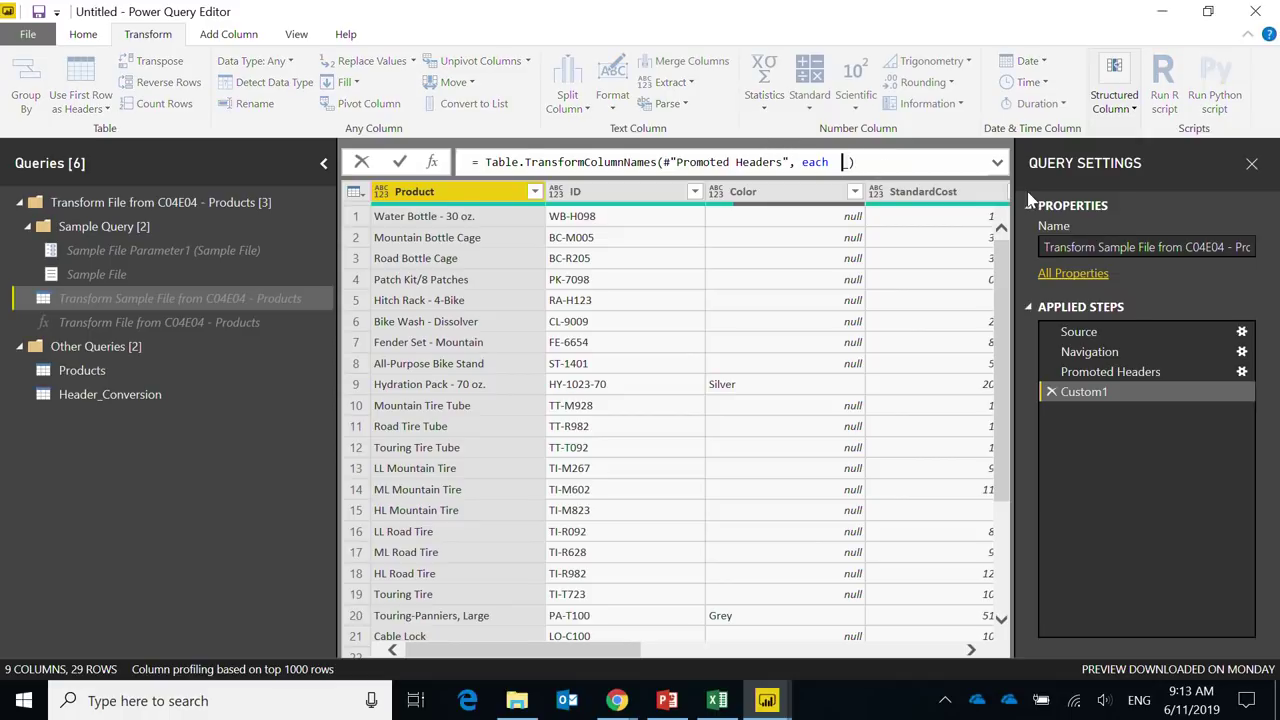
type("\"aaa\" &")
key("Return")
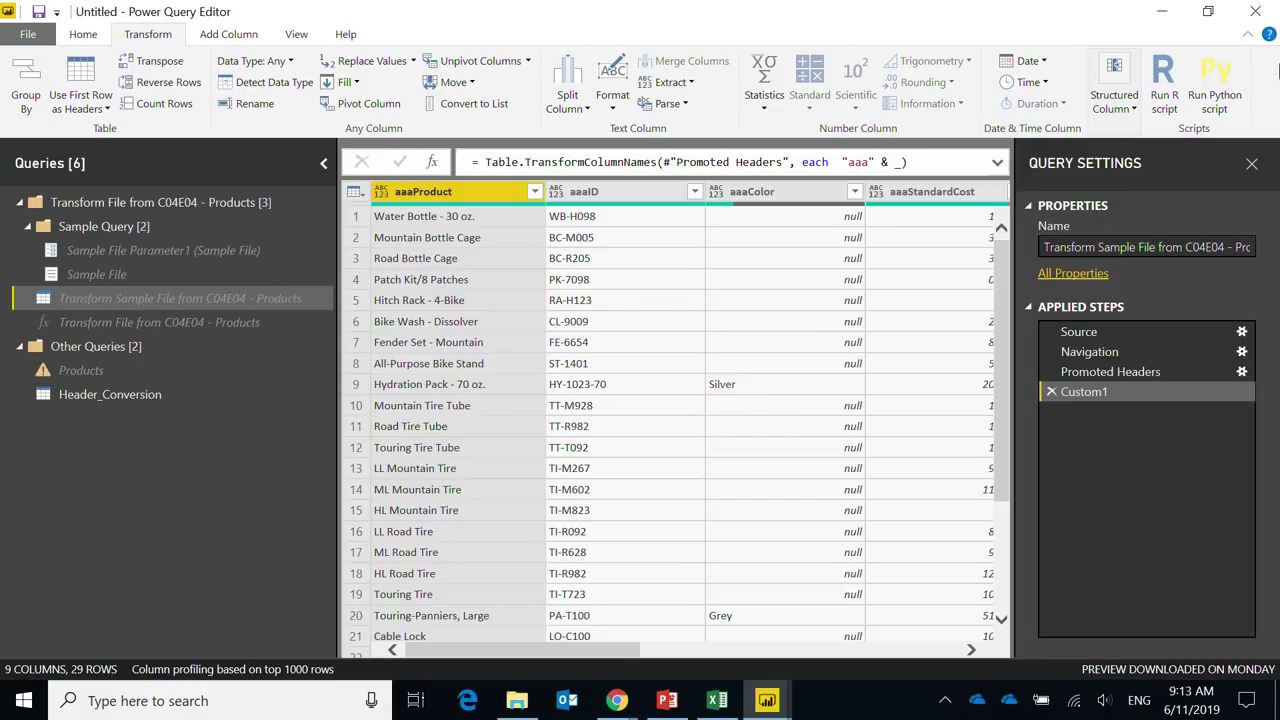
Step: Remove the "aaa" & prefix from the column-renaming formula
left_click(843, 162)
key("shift+Right")
key("shift+Right")
key("shift+Right")
key("shift+Right")
key("shift+Right")
key("shift+Right")
key("shift+Right")
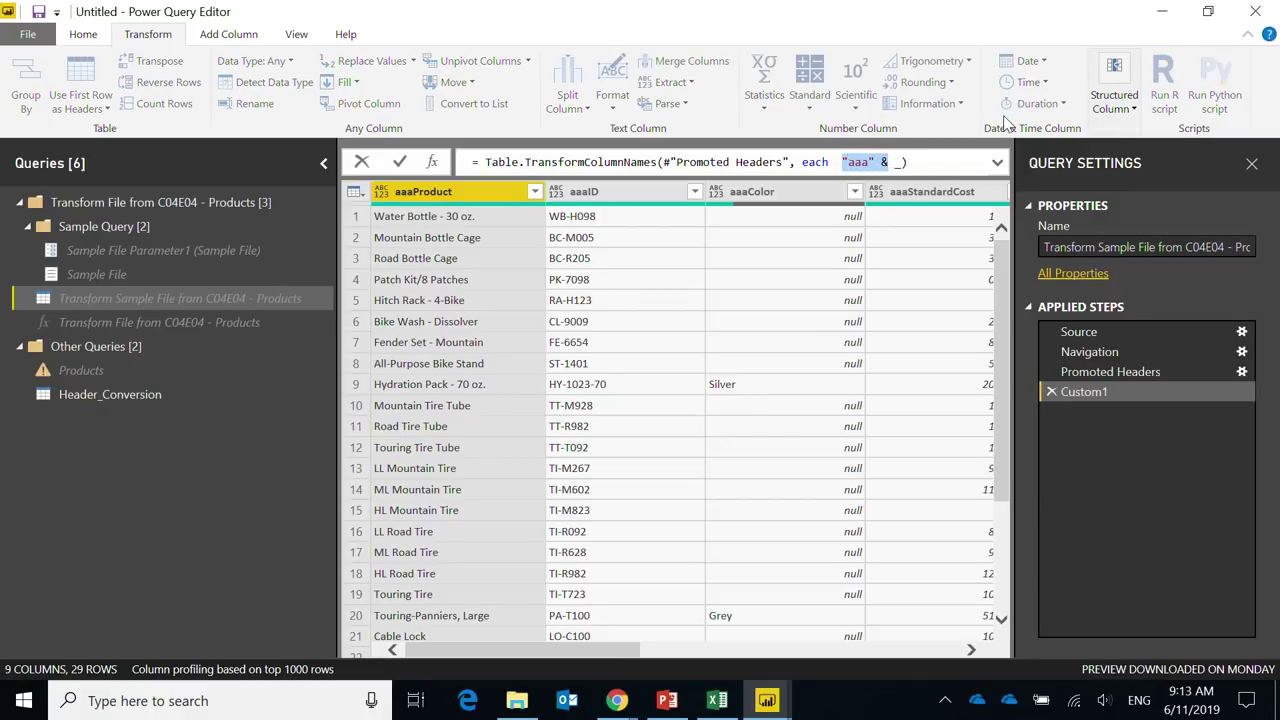
key("Delete")
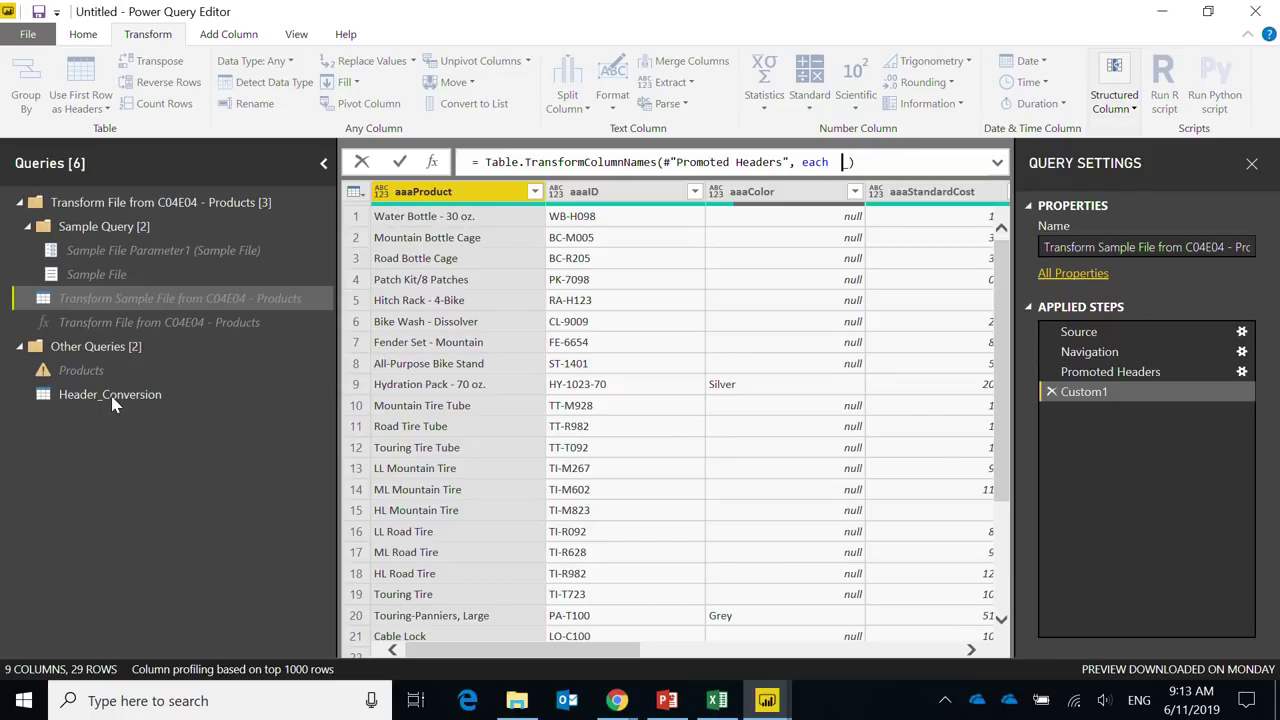
Step: Insert Header_Conversion( before the underscore in the custom step's formula and apply it
type("Header_Conversion(")
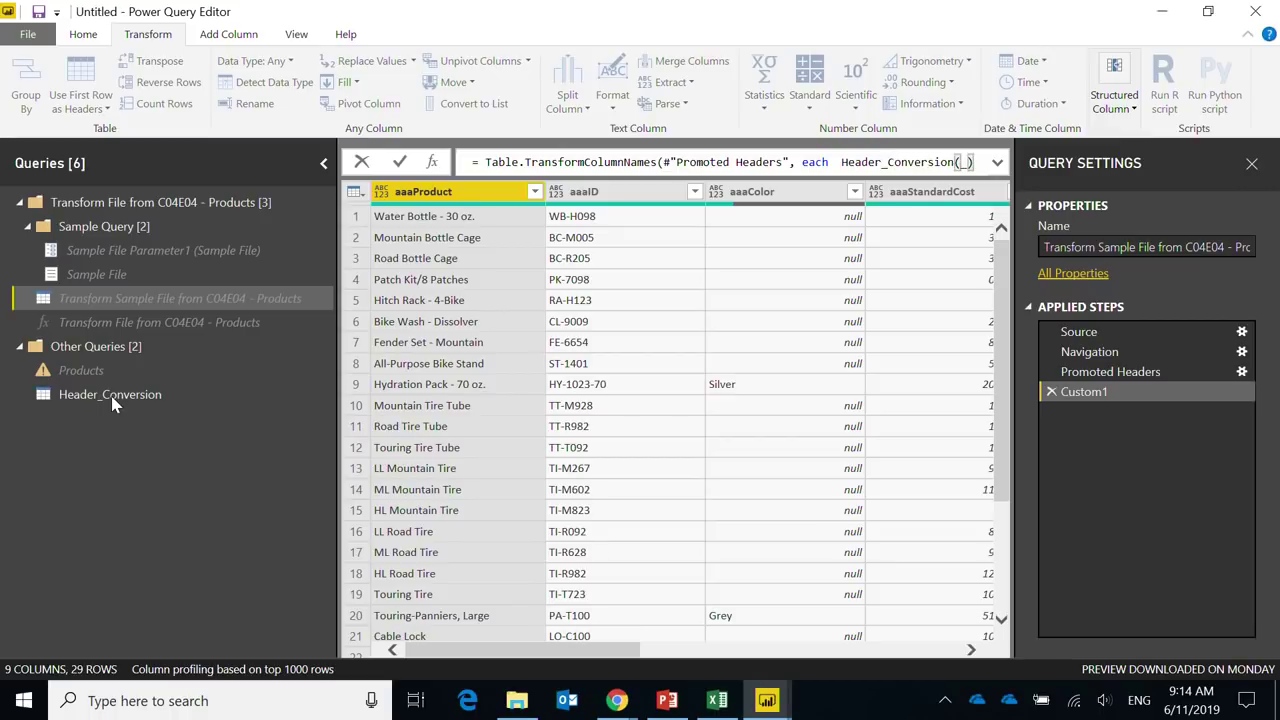
type("_")
key("Return")
Step: Insert Table.Column( before Header_Conversion in the custom step's formula and expand the formula area to show the whole expression
left_click(843, 162)
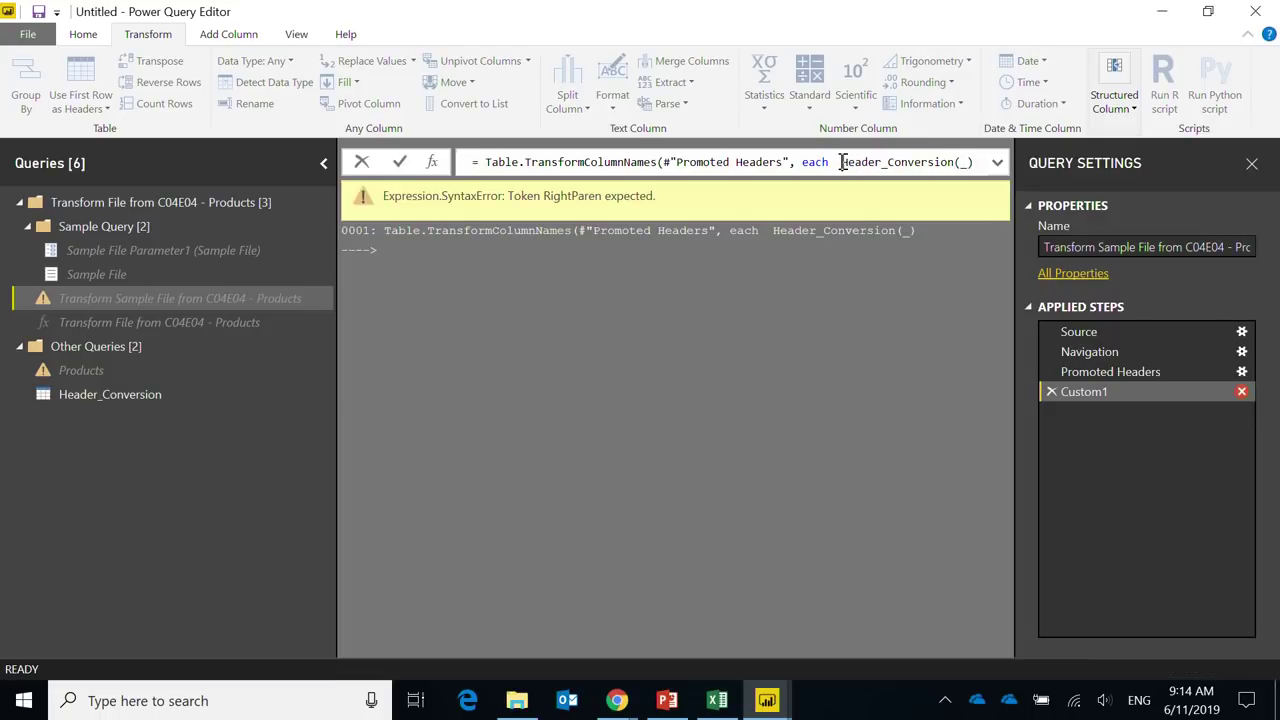
type("Table.Col")
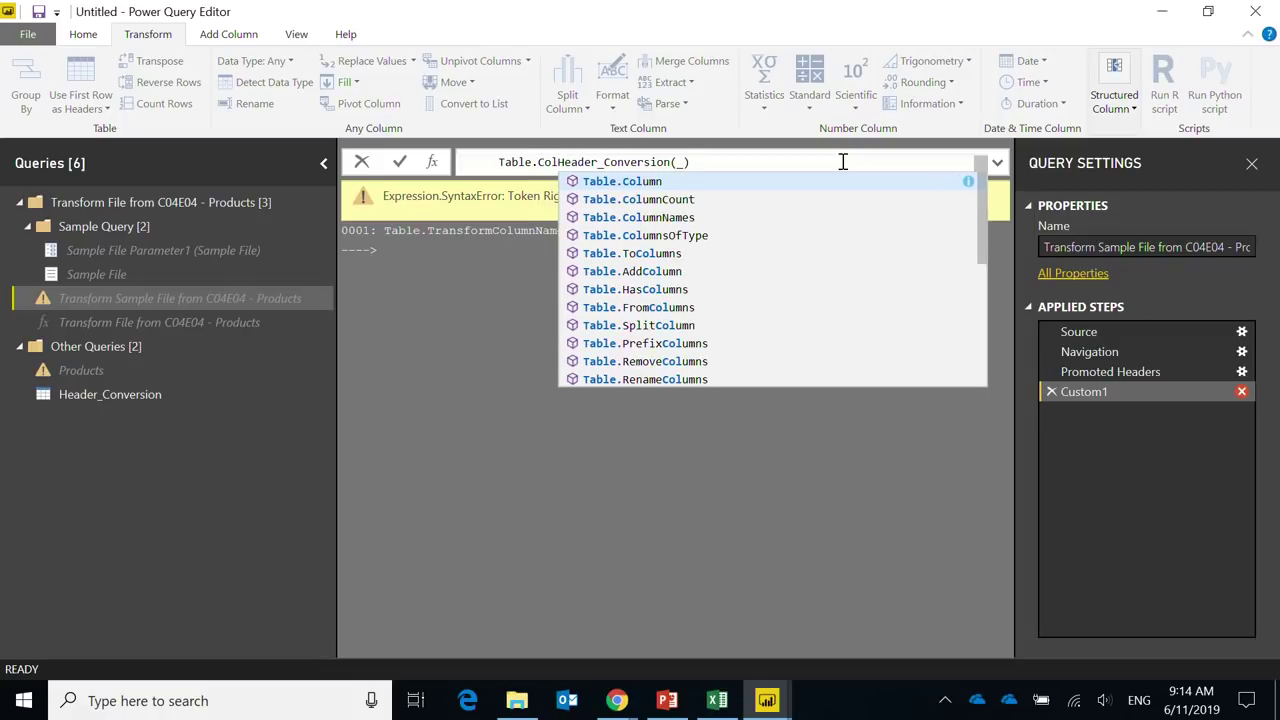
type("umn")
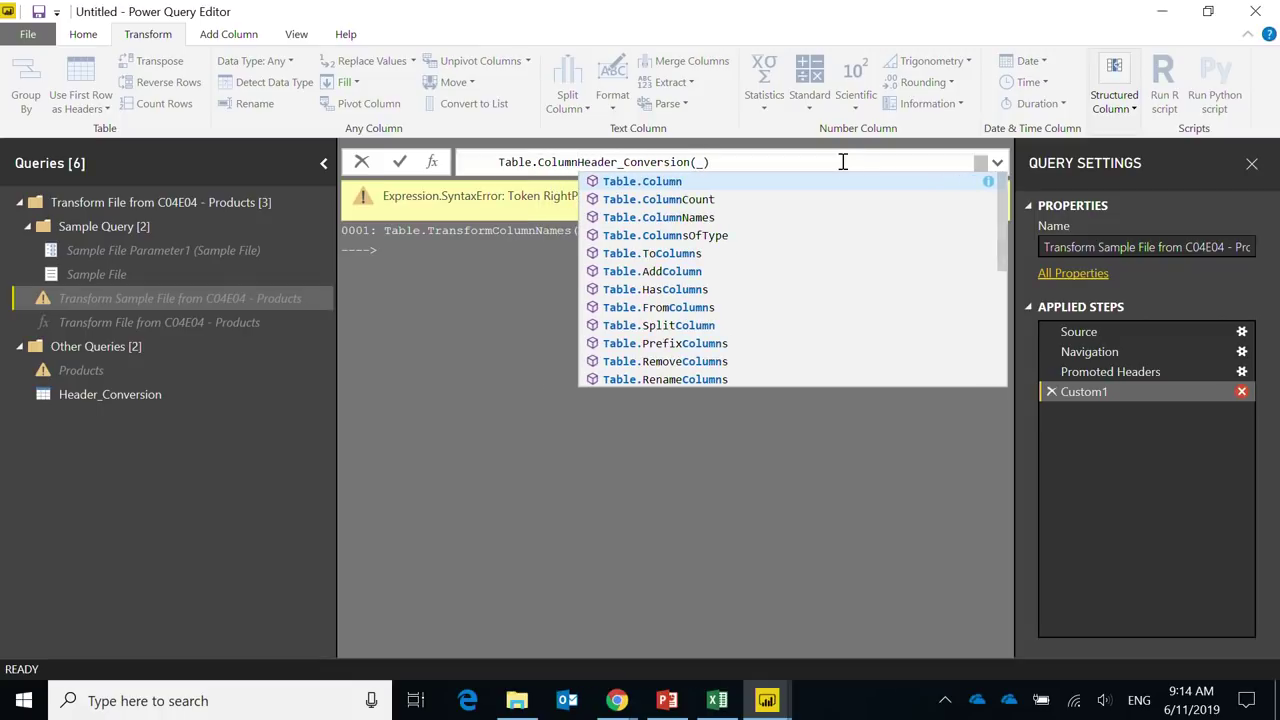
type("(")
key("Right")
key("Right")
key("Right")
key("Right")
key("Right")
key("Right")
key("Right")
key("Right")
key("Right")
key("Right")
key("Right")
key("Right")
key("Right")
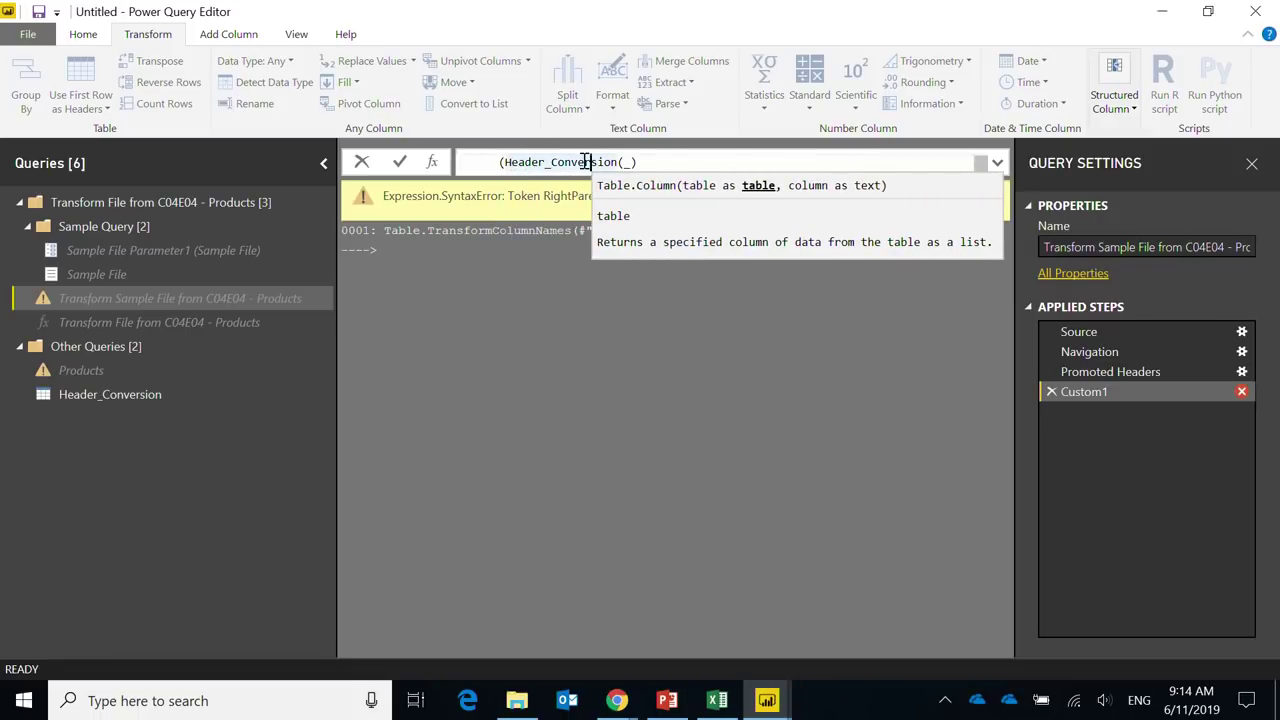
left_click(997, 162)
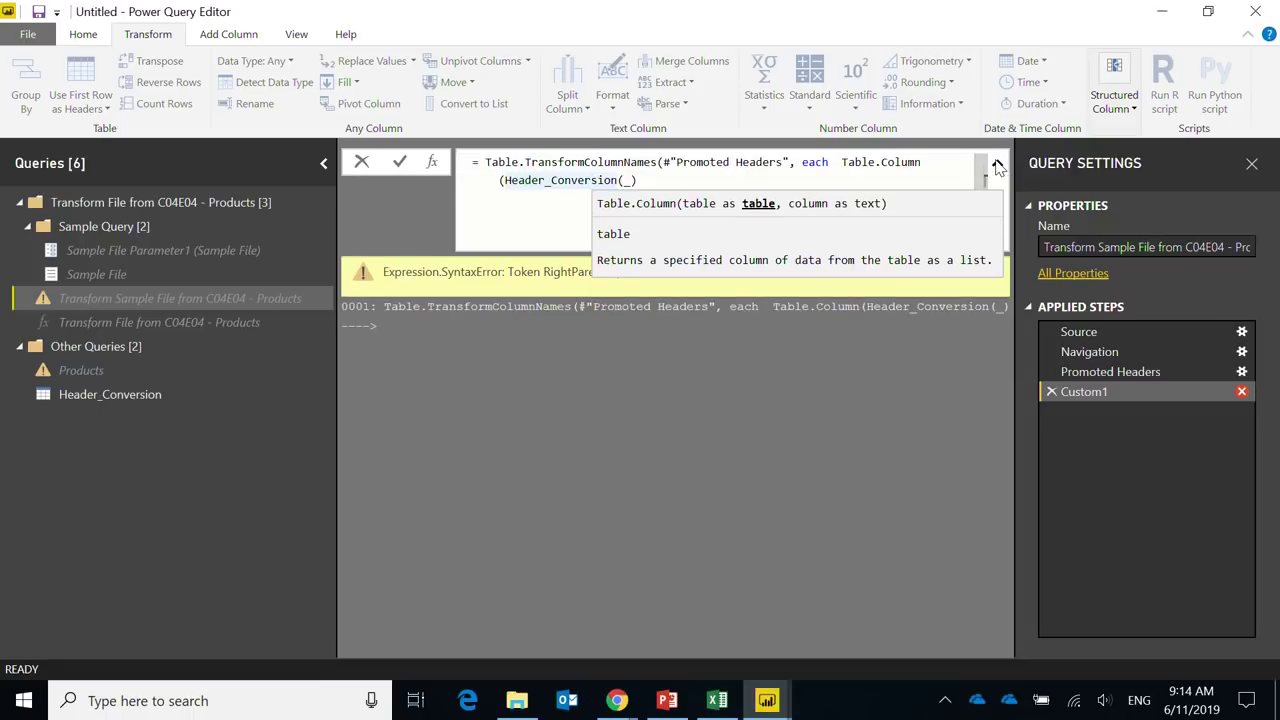
Step: Complete the column lookup after Header_Conversion by inserting , _){0} so the formula reads Table.Column(Header_Conversion, _){0}
left_click(658, 179)
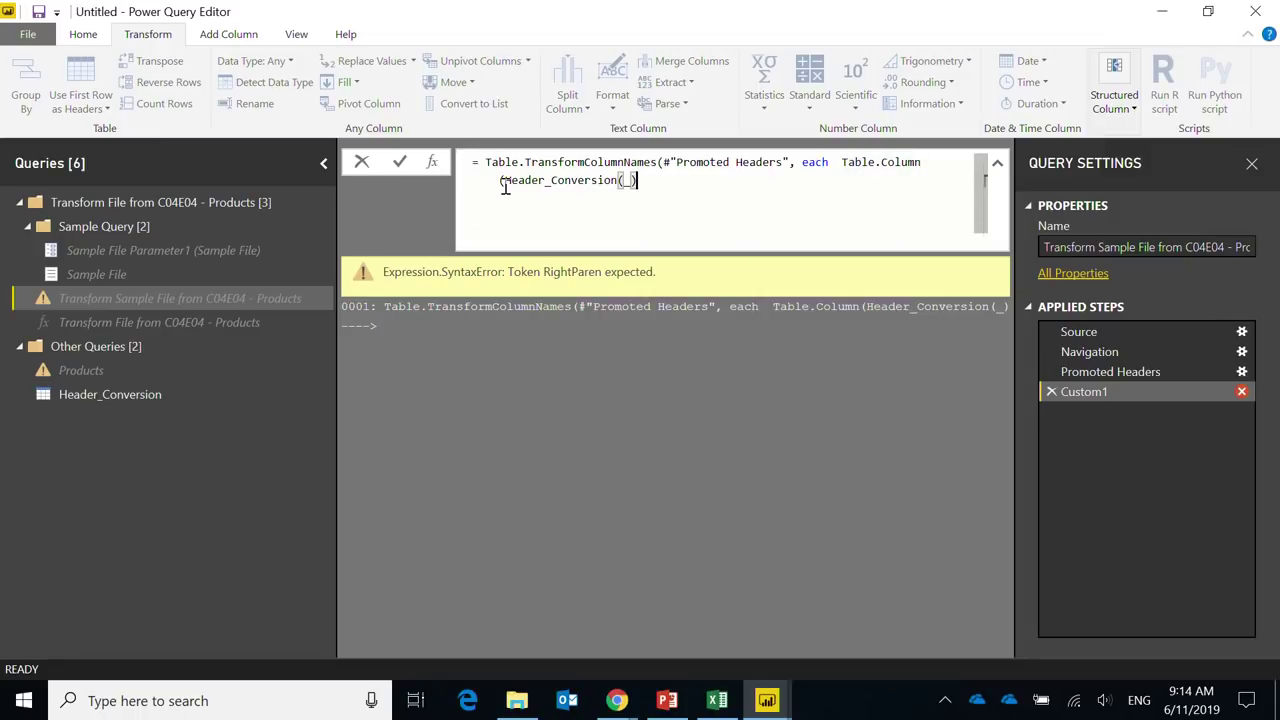
key("Right")
key("Right")
key("Right")
key("Right")
key("Right")
key("Right")
key("Right")
key("Right")
key("Right")
key("Right")
key("Right")
key("Right")
key("Right")
key("Right")
key("Right")
key("Right")
key("Right")
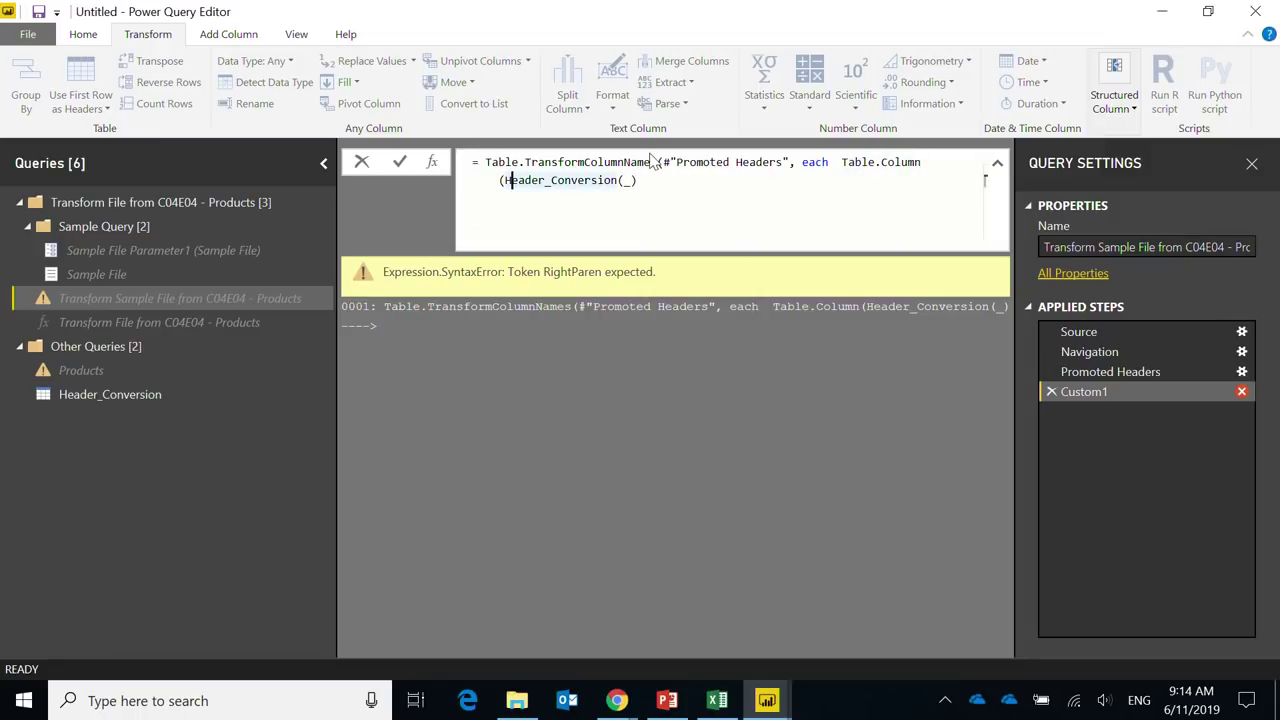
key("Right")
type(",")
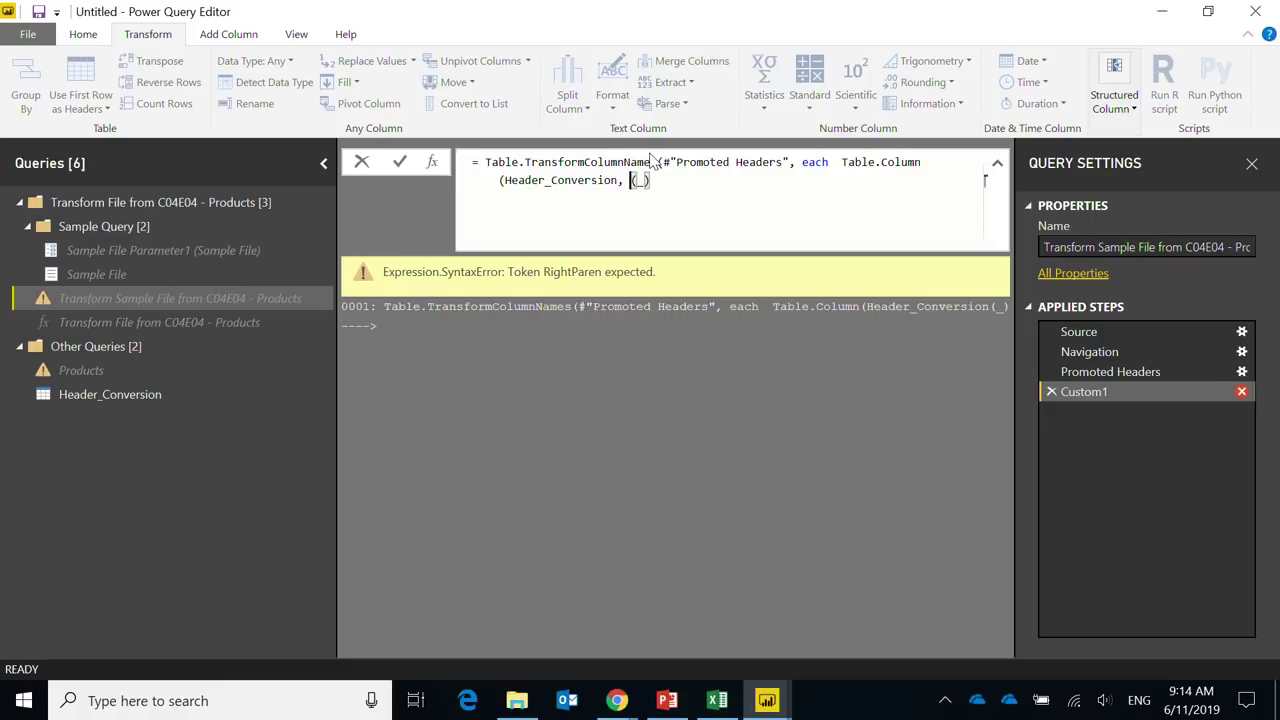
type("_)")
type("{0}")
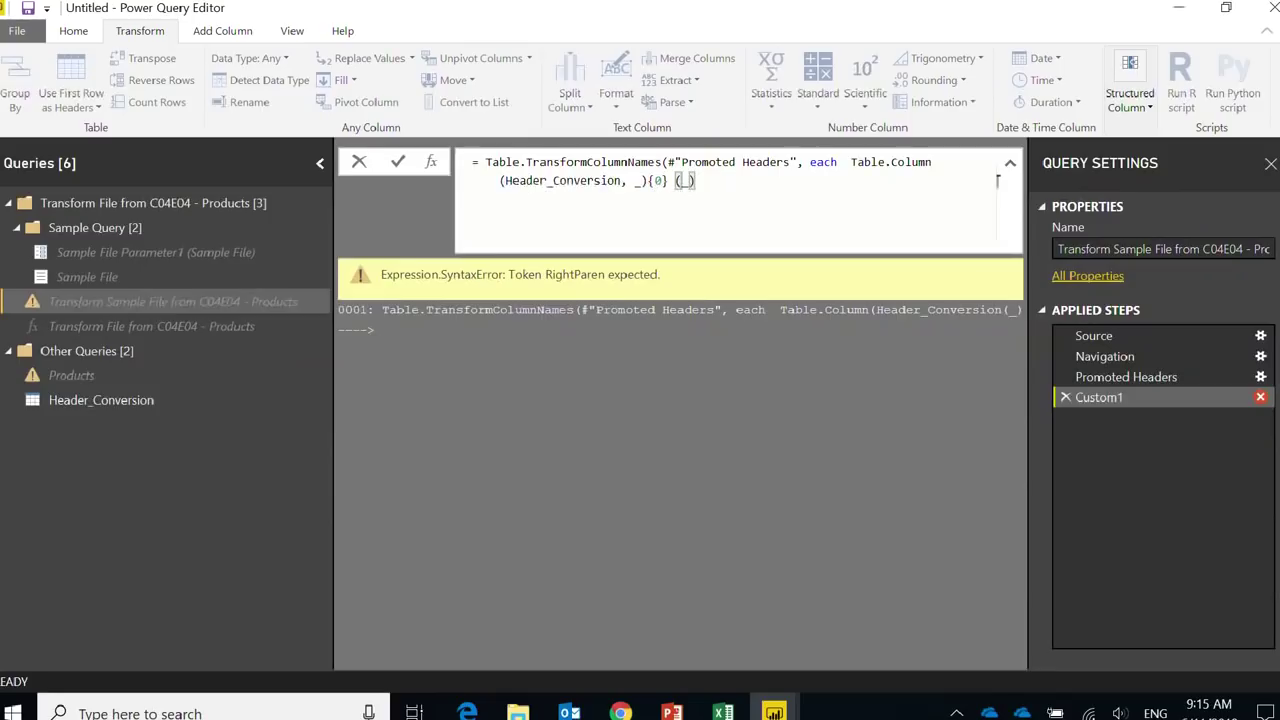
Step: Insert List.First( directly before Table.Column in the column-renaming formula
double_click(845, 162)
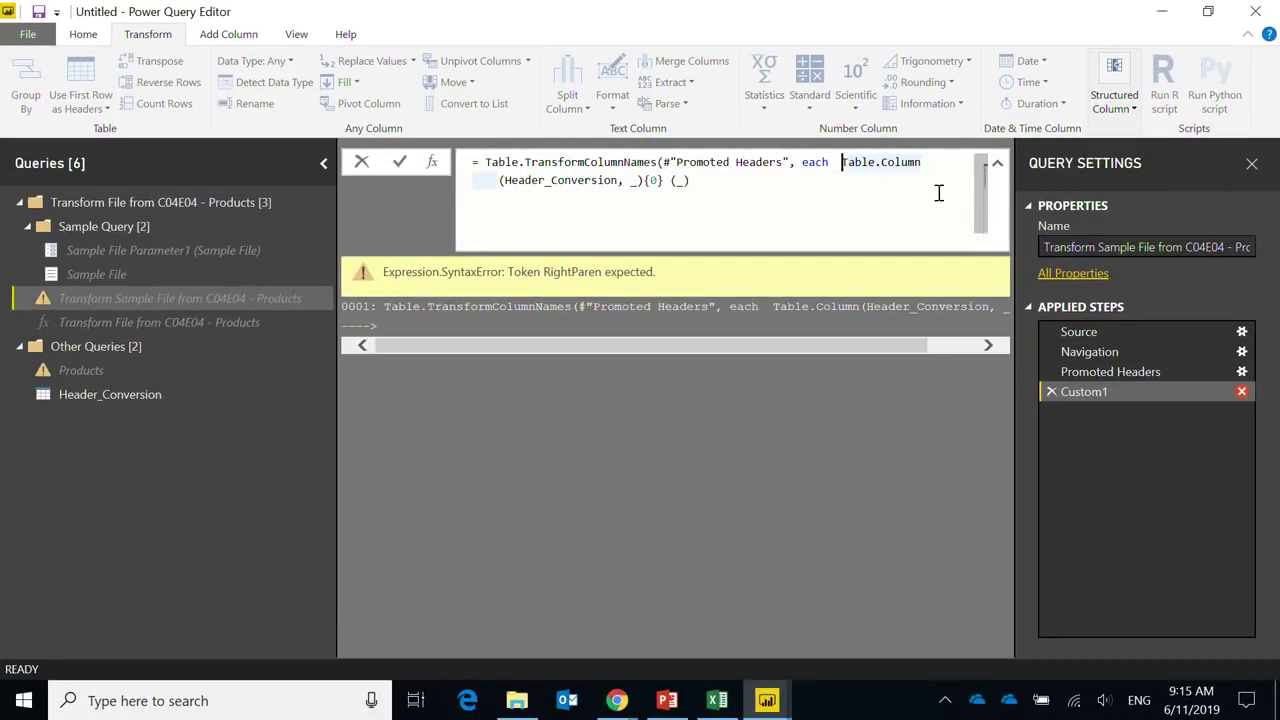
type("List")
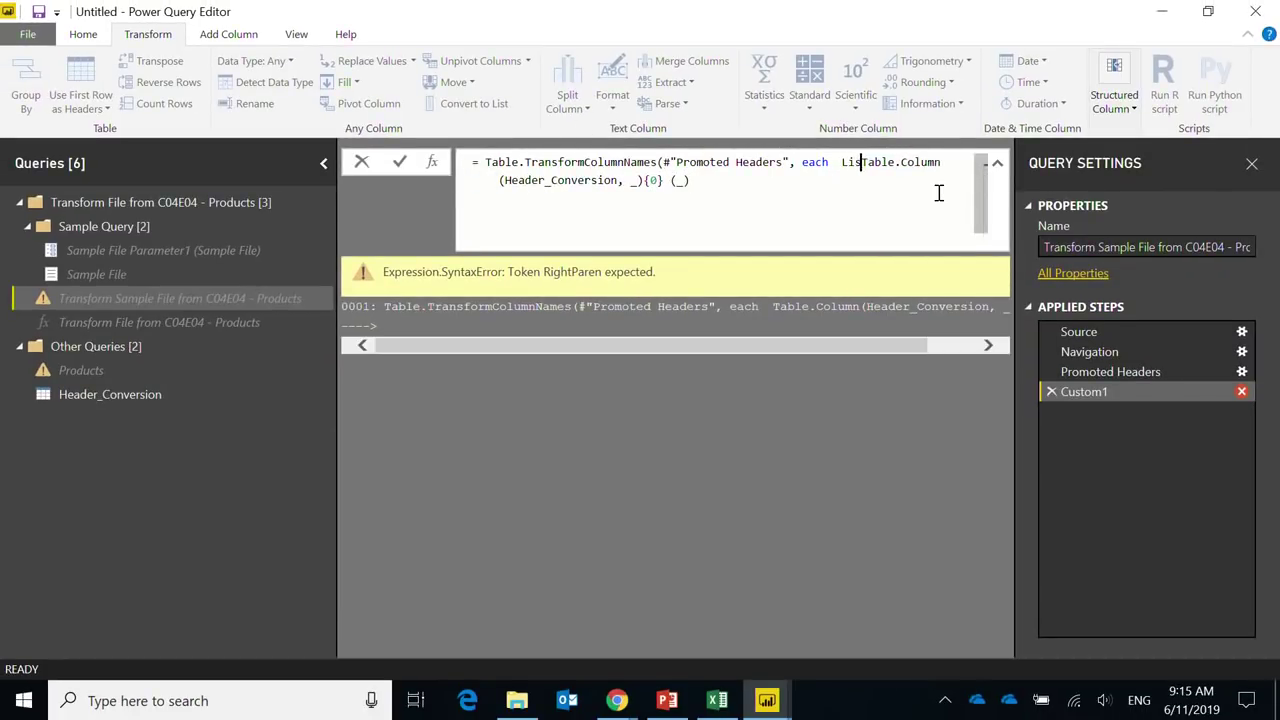
type(".First")
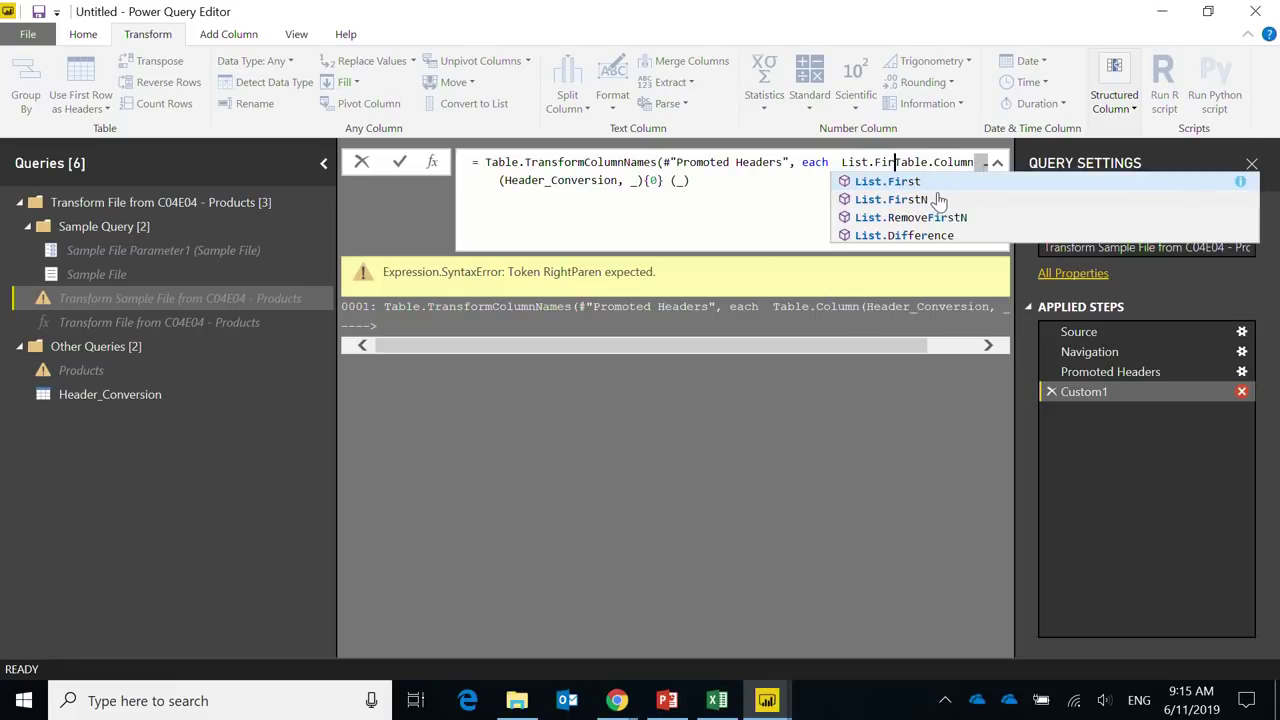
type("(")
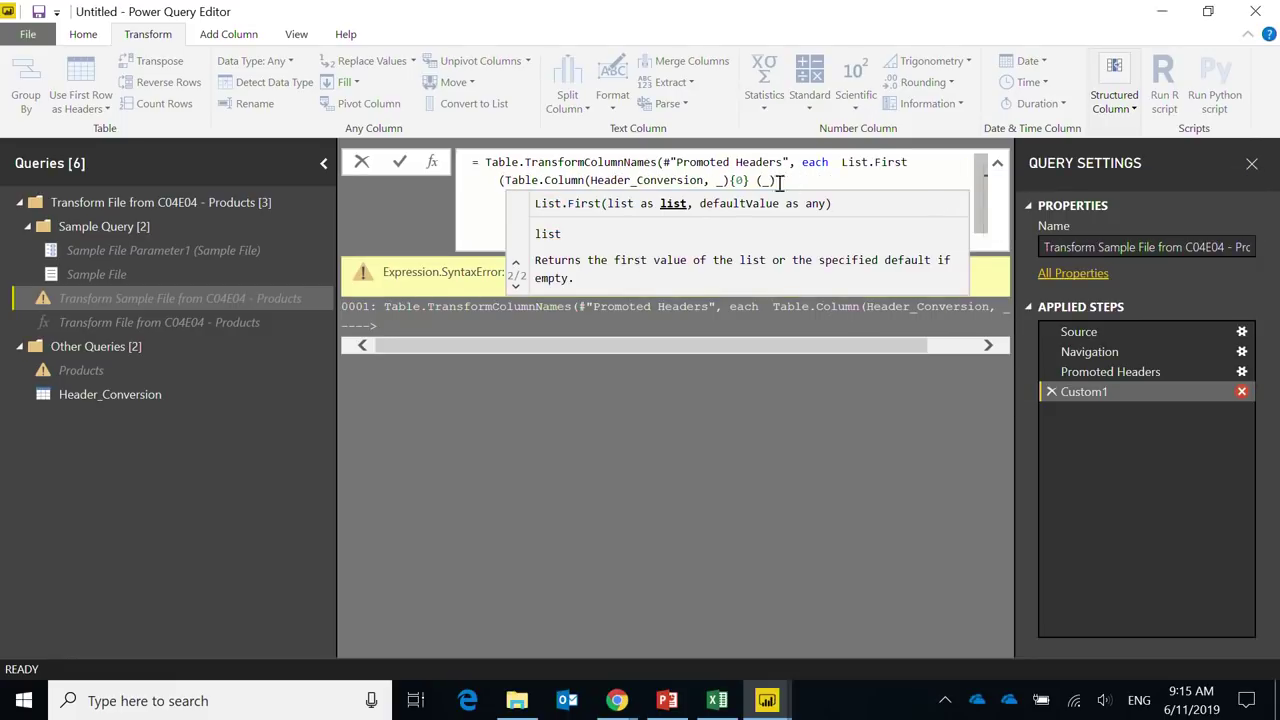
Step: Replace {0} and the leftover (_) with closing parentheses, ending the formula in List.First(Table.Column(Header_Conversion, _))), and apply it
left_click(748, 180)
key("BackSpace")
key("BackSpace")
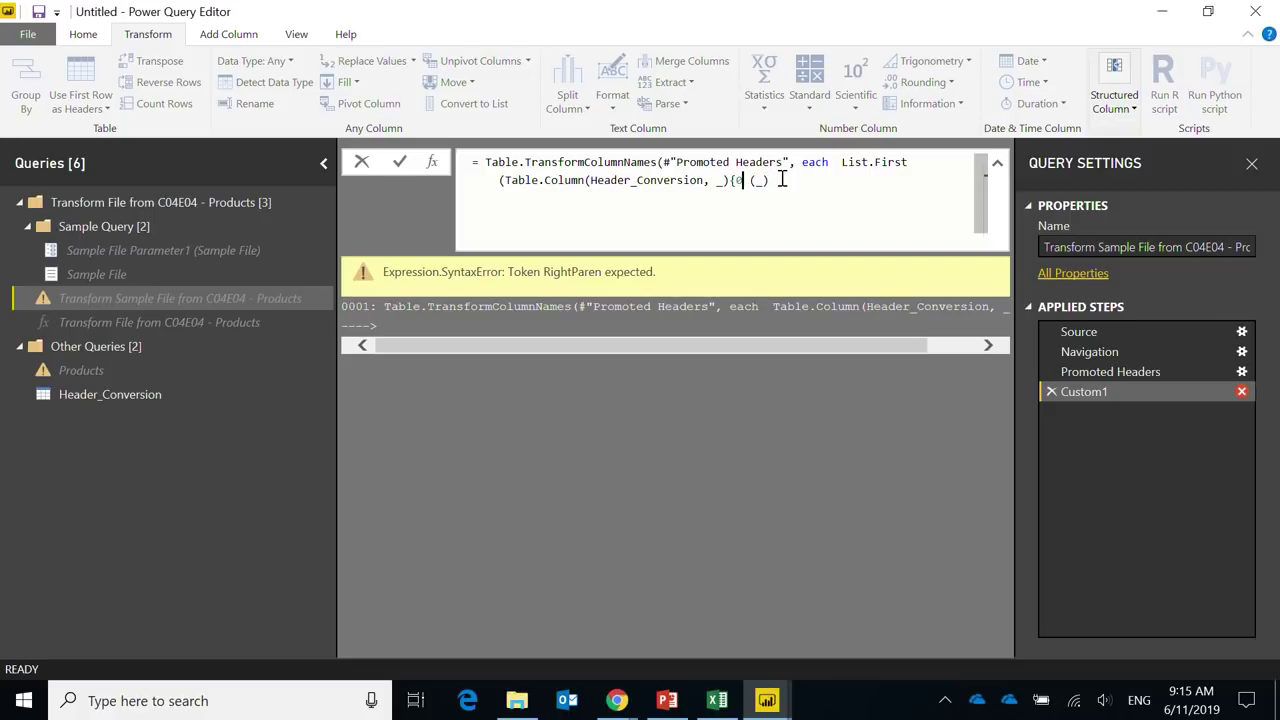
key("BackSpace")
type(")")
key("Right")
key("shift+Right")
key("shift+Right")
key("Delete")
key("Delete")
key("Return")
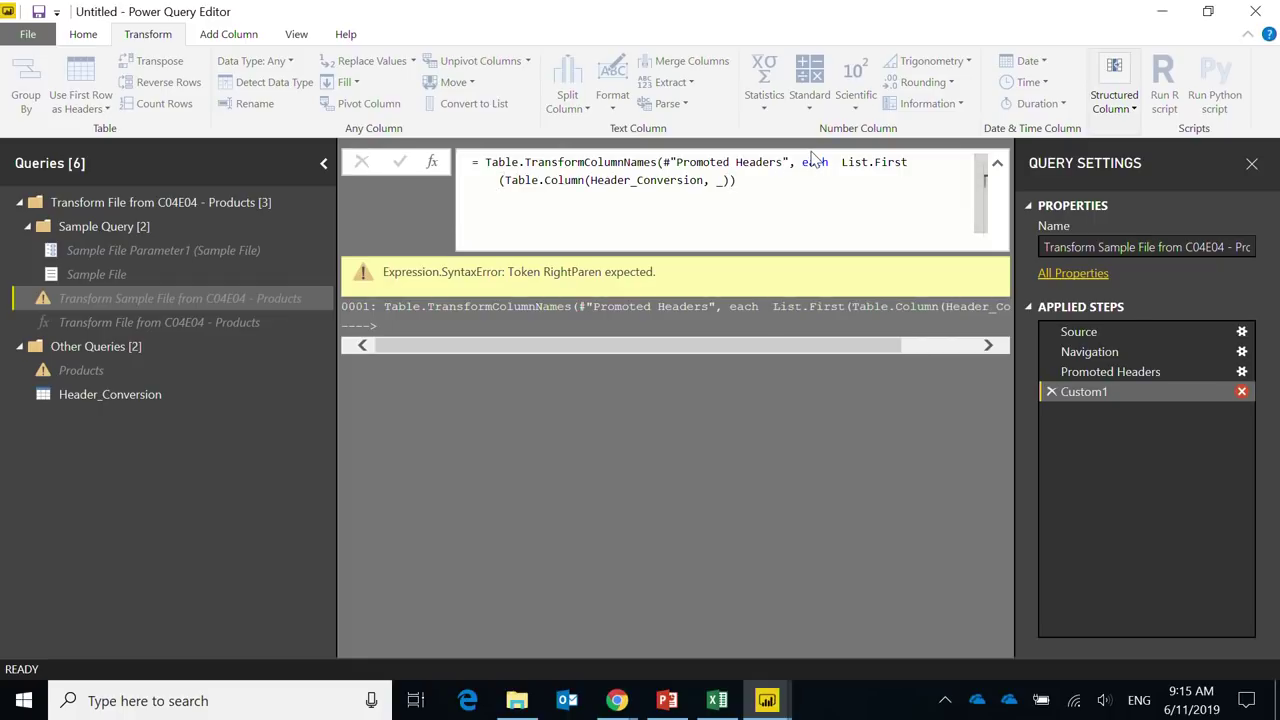
left_click(750, 181)
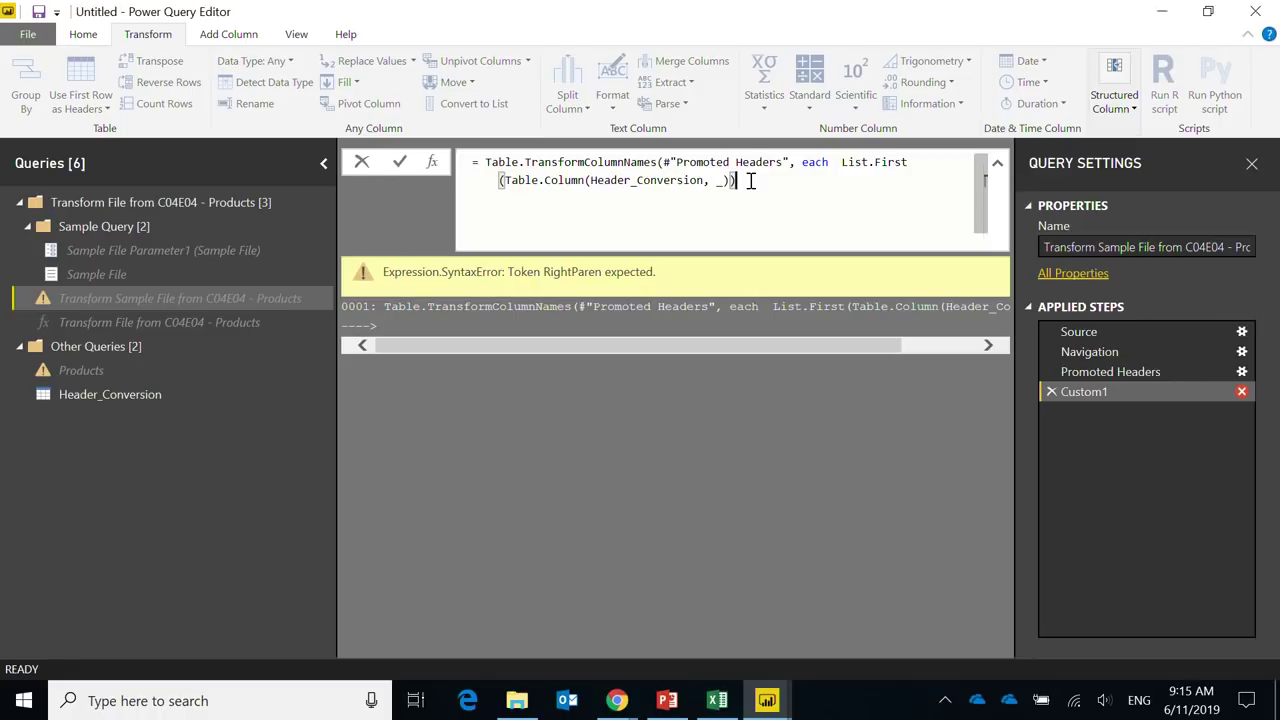
type(")")
key("Return")
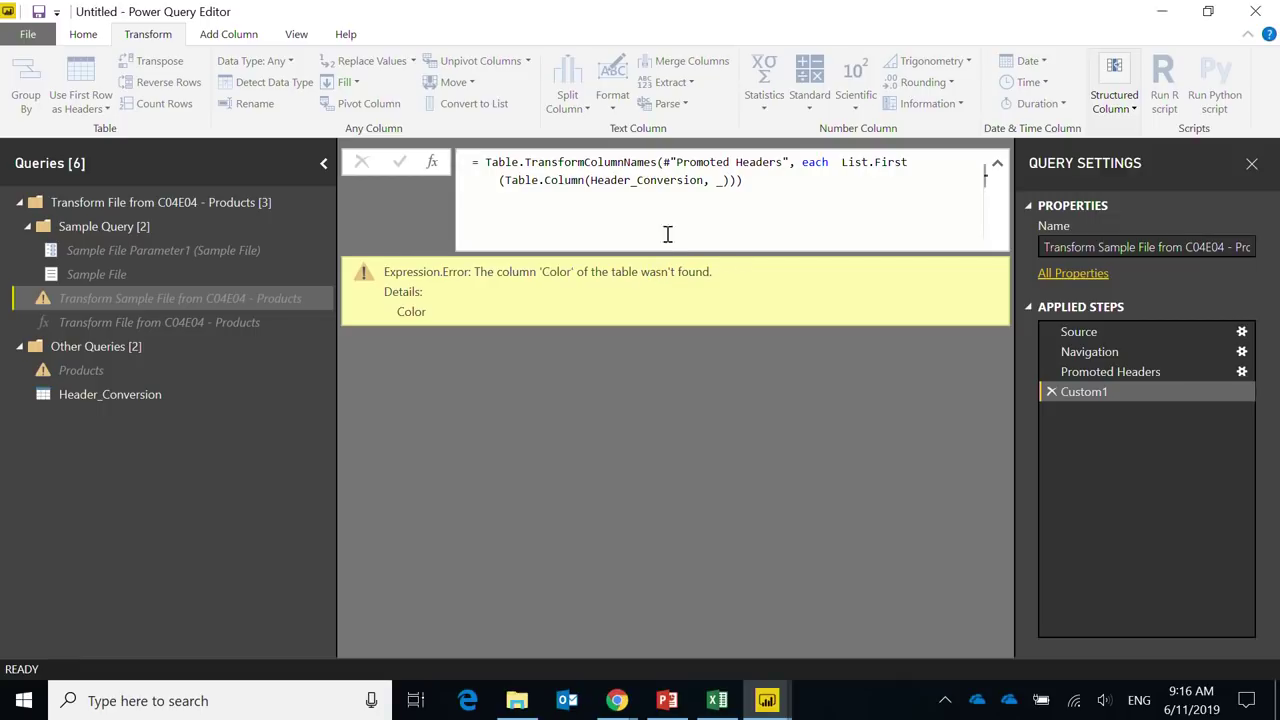
Step: Add error handling to the renaming formula by putting try before List.First and otherwise _ after its closing parenthesis
left_click(507, 184)
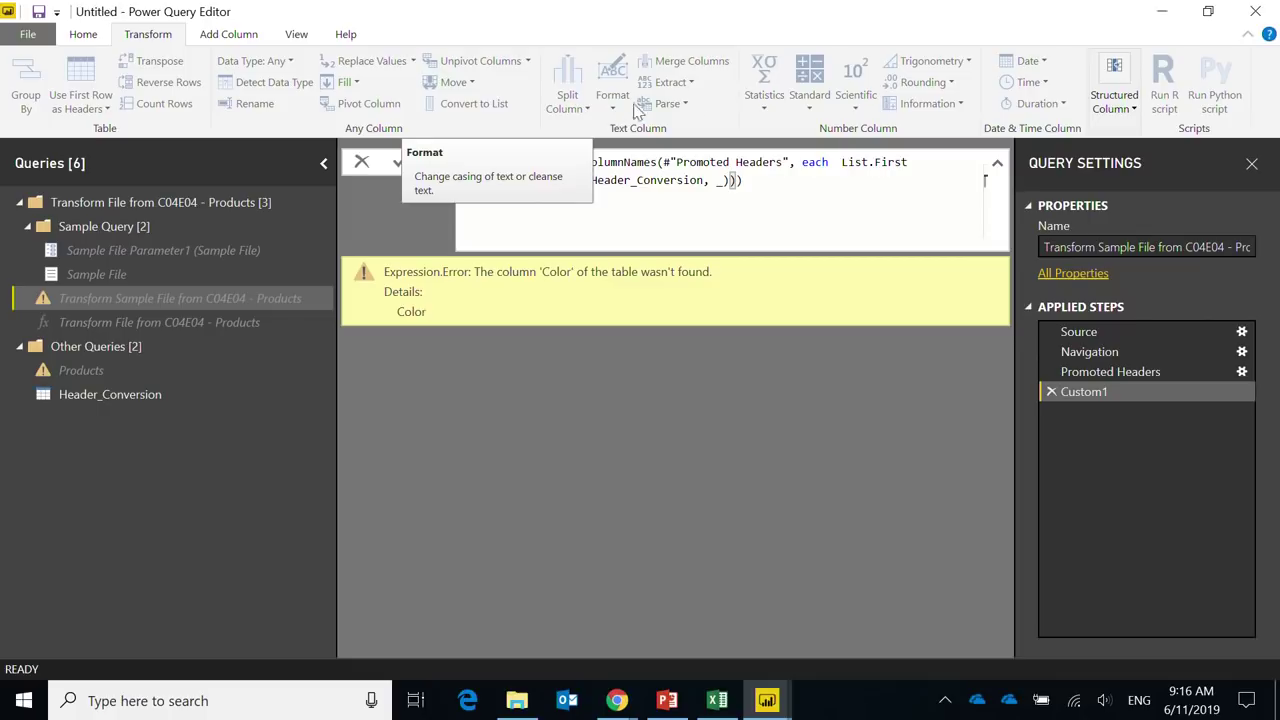
left_click(829, 163)
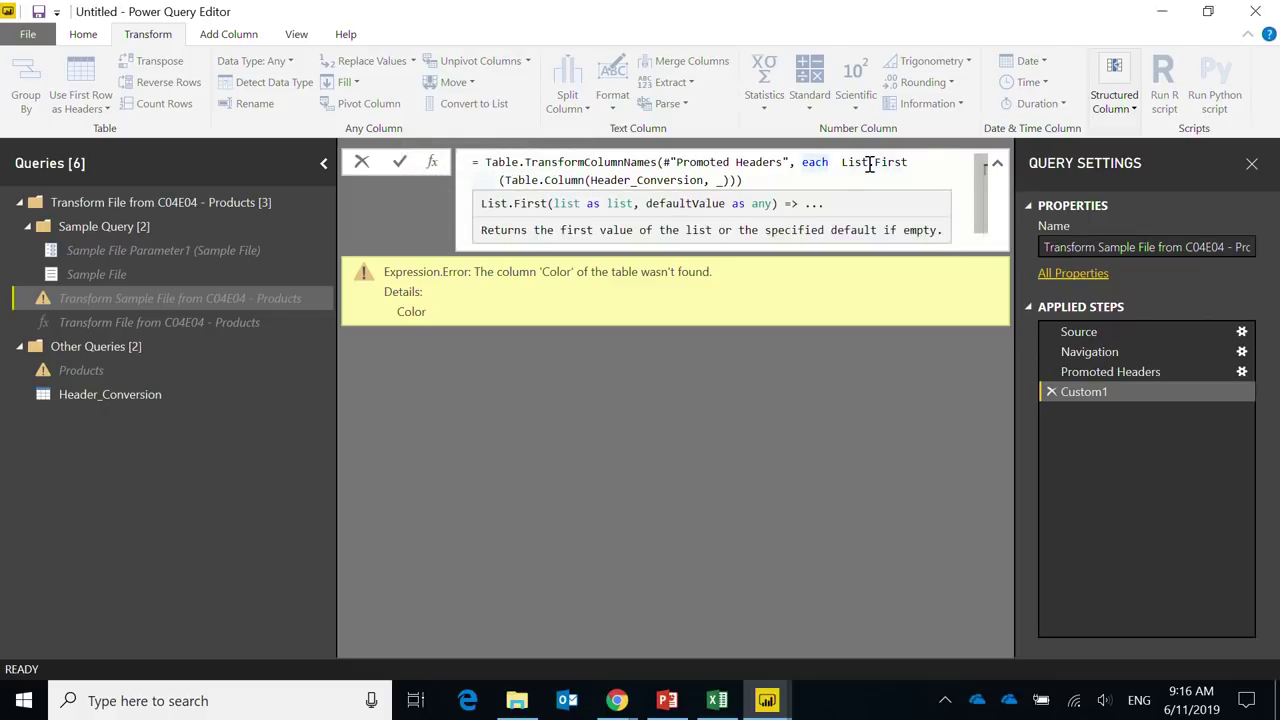
type("try")
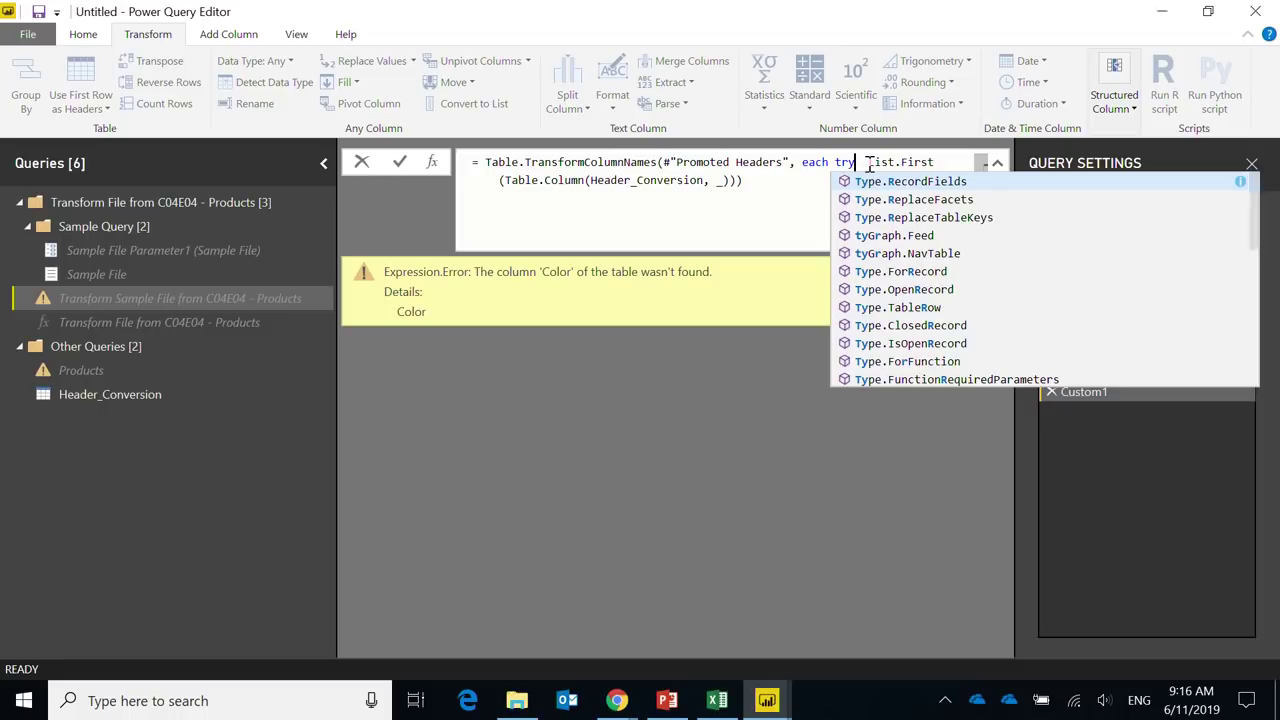
left_click(736, 181)
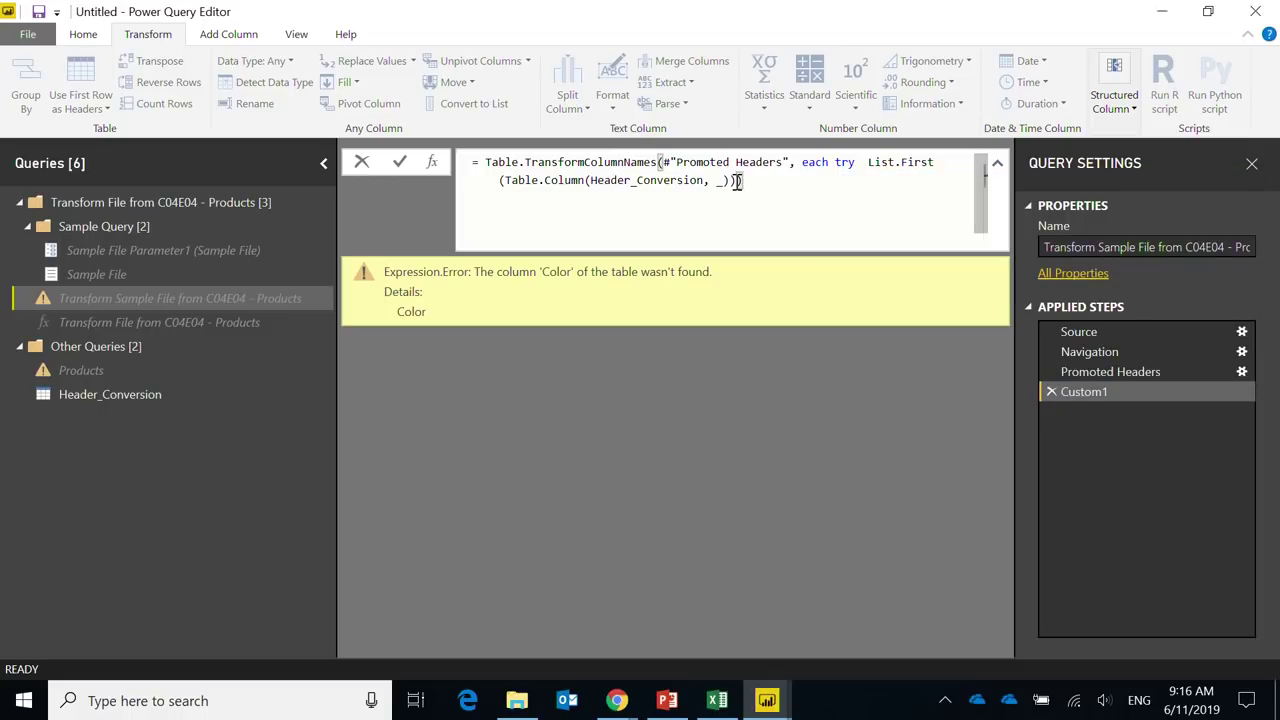
type("otherwise _")
Step: Correct the spelling of the otherwise keyword in the renaming formula and apply the formula
left_click(762, 182)
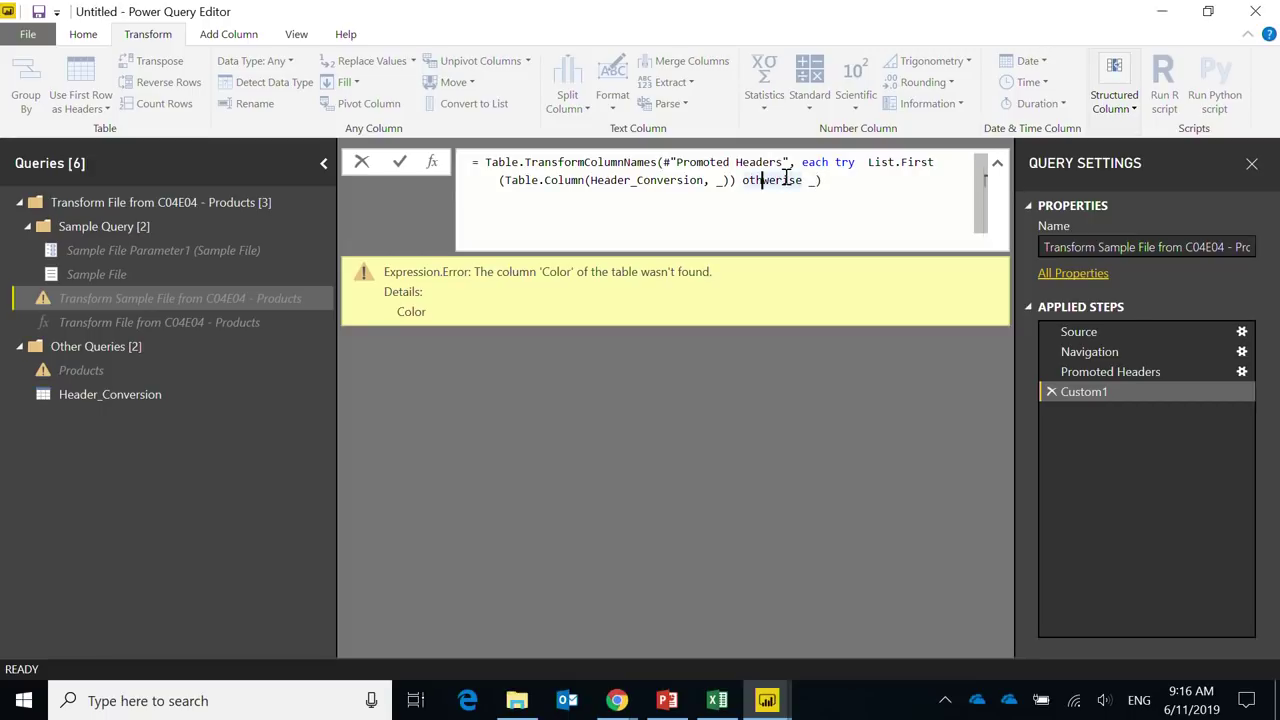
type("e")
key("Right")
key("Delete")
key("BackSpace")
key("Right")
type("w")
key("Right")
key("Right")
key("Right")
key("Right")
key("Right")
key("Right")
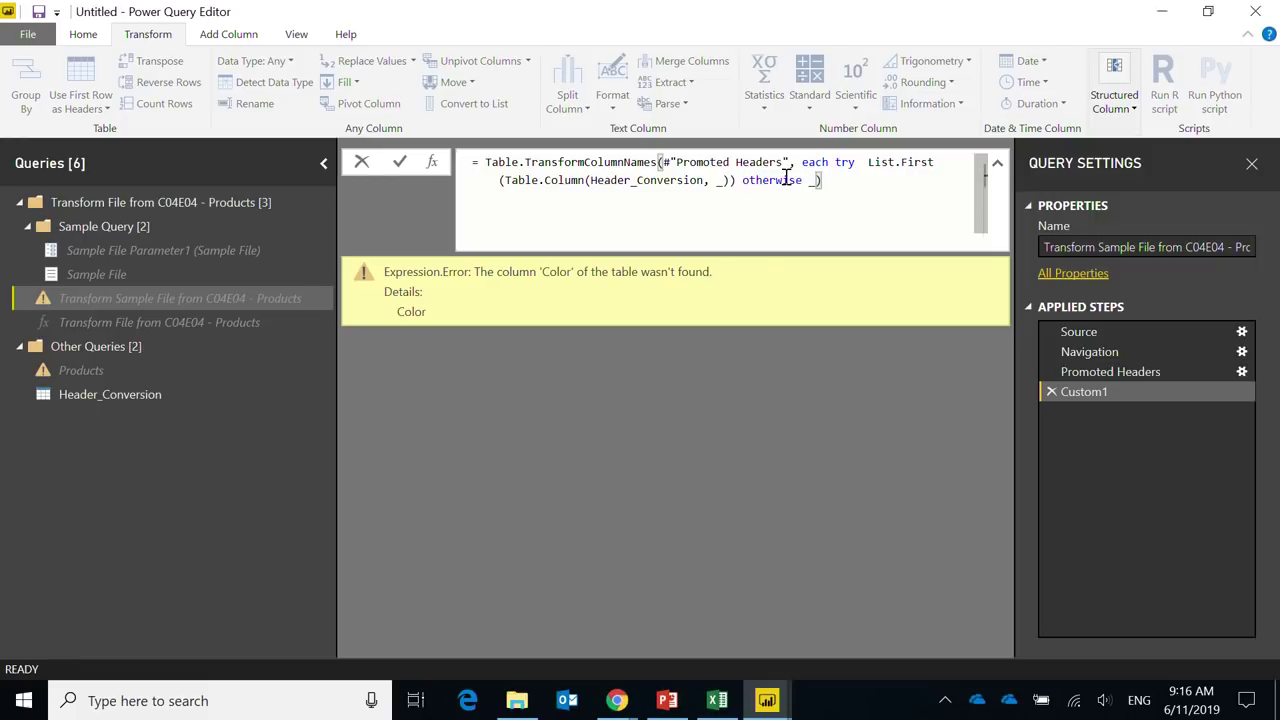
key("Return")
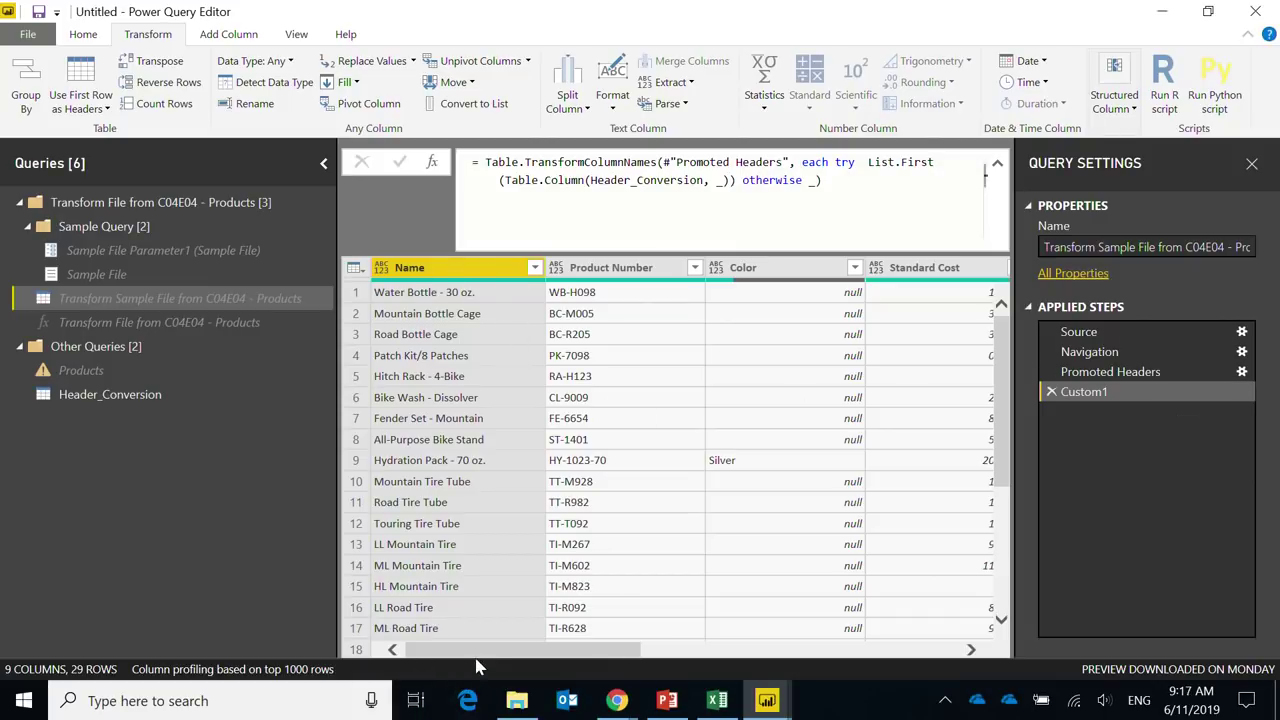
Step: Delete the Changed Type step from the Products query and check its Name and Product Number columns
left_click_drag(606, 651, 980, 660)
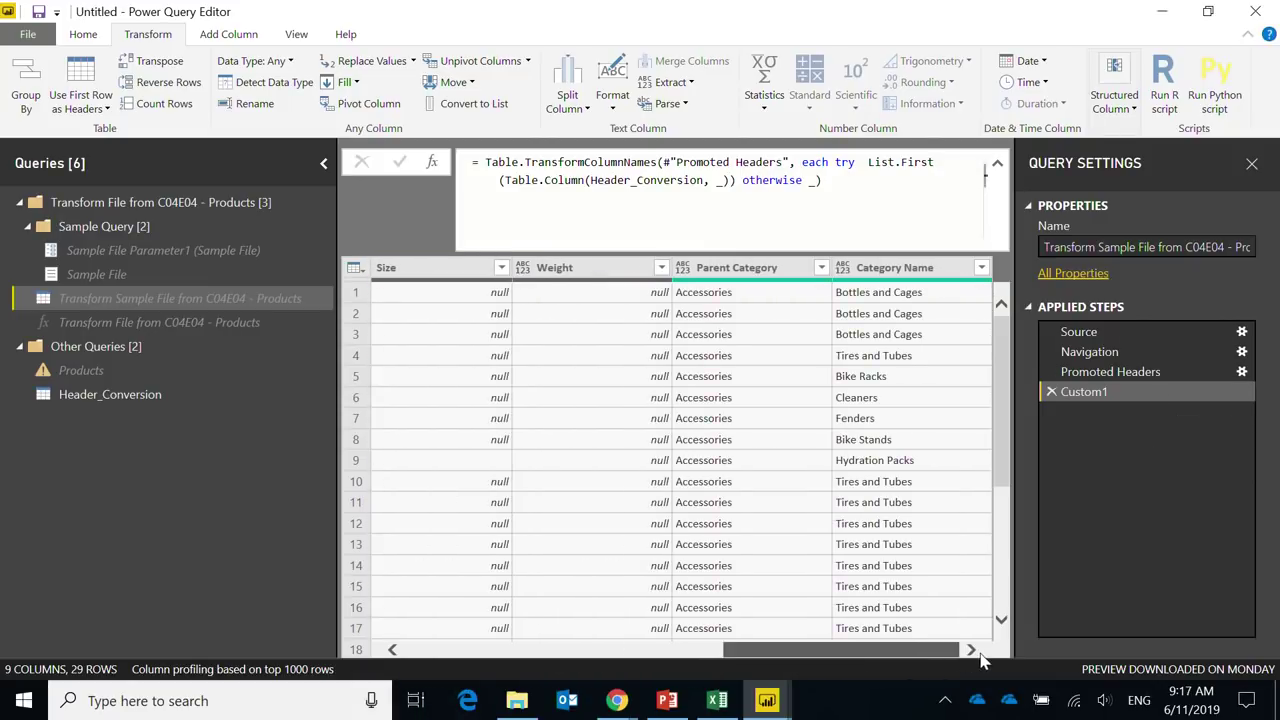
left_click(95, 372)
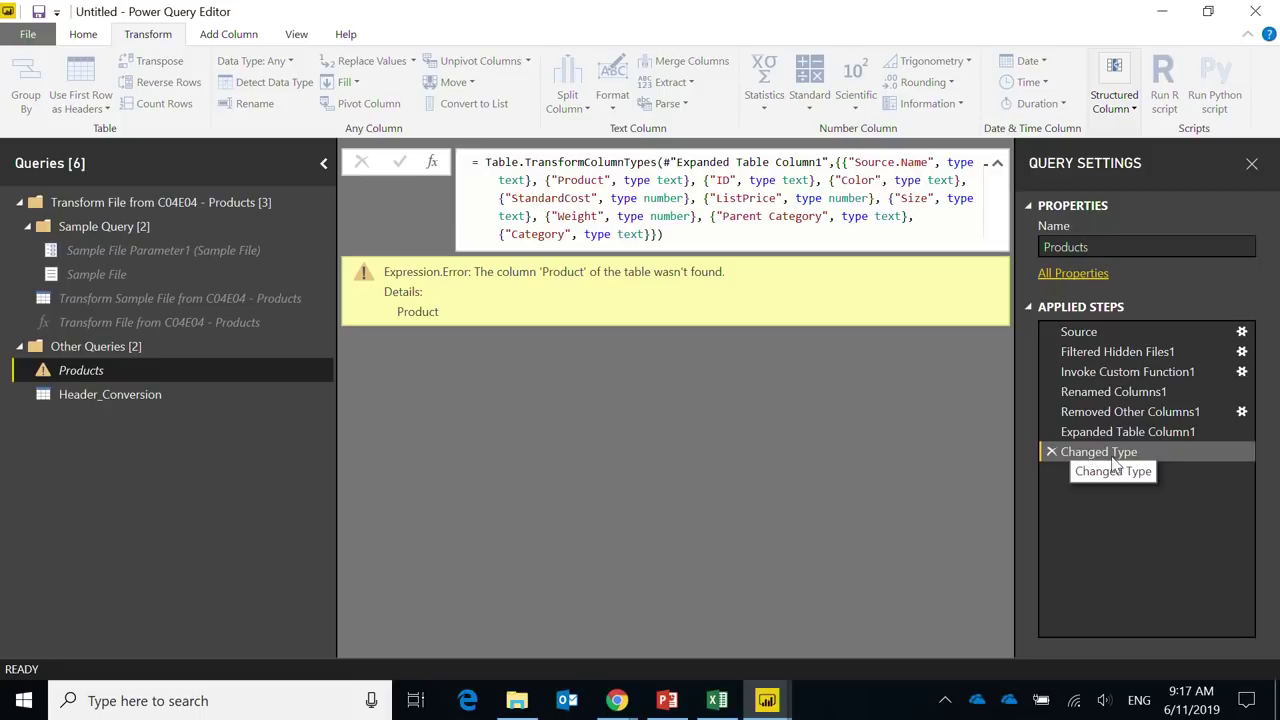
left_click(1049, 451)
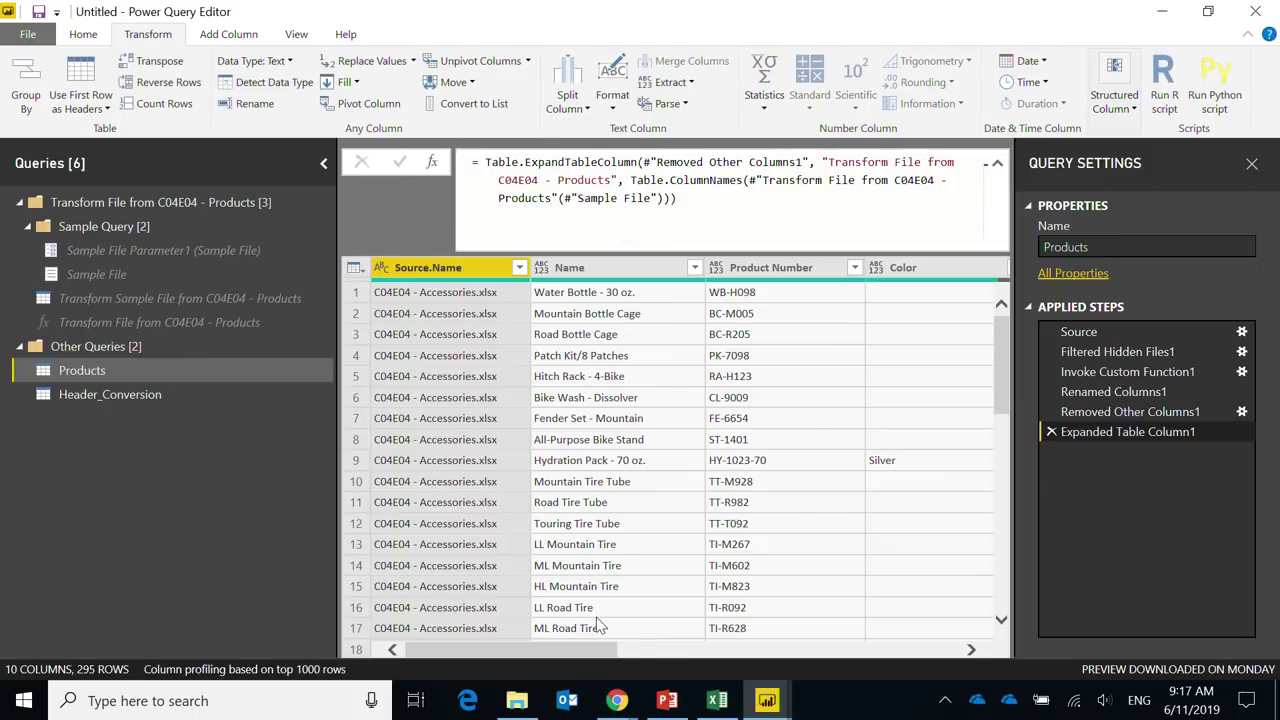
left_click(562, 276)
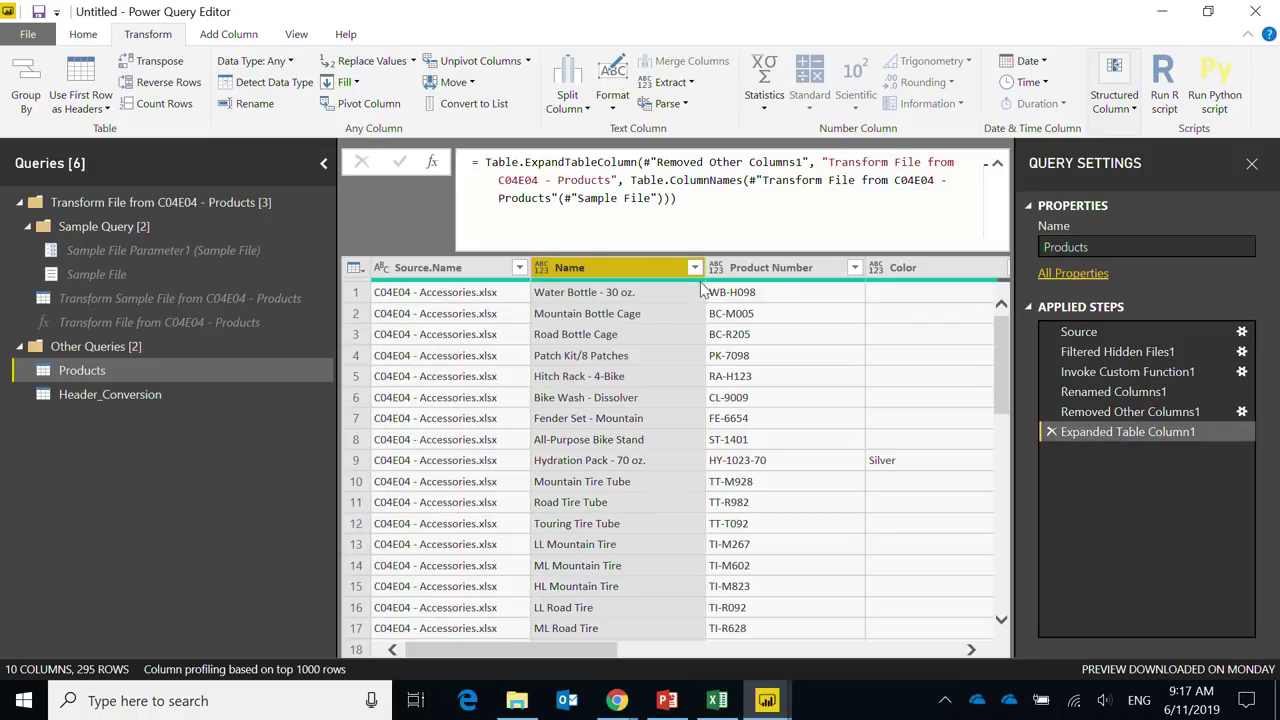
left_click(788, 279)
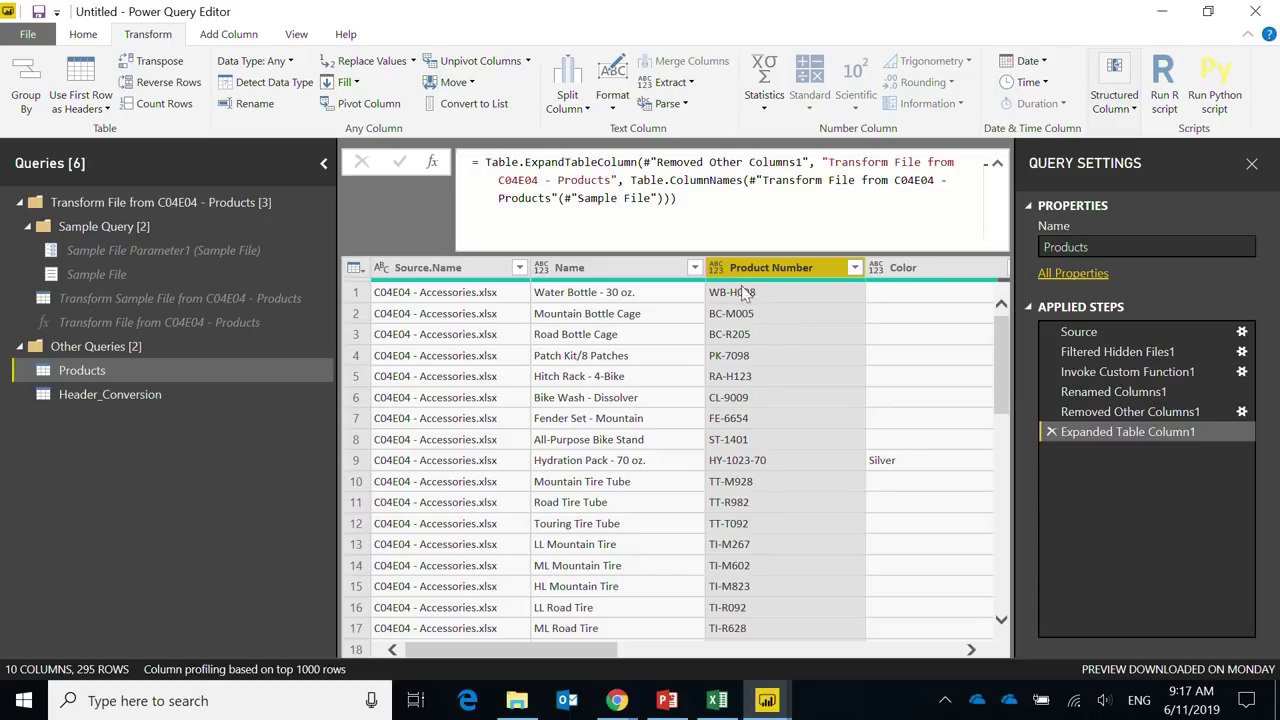
Step: Disable loading of the Header_Conversion query into the report
left_click(118, 396)
right_click(122, 404)
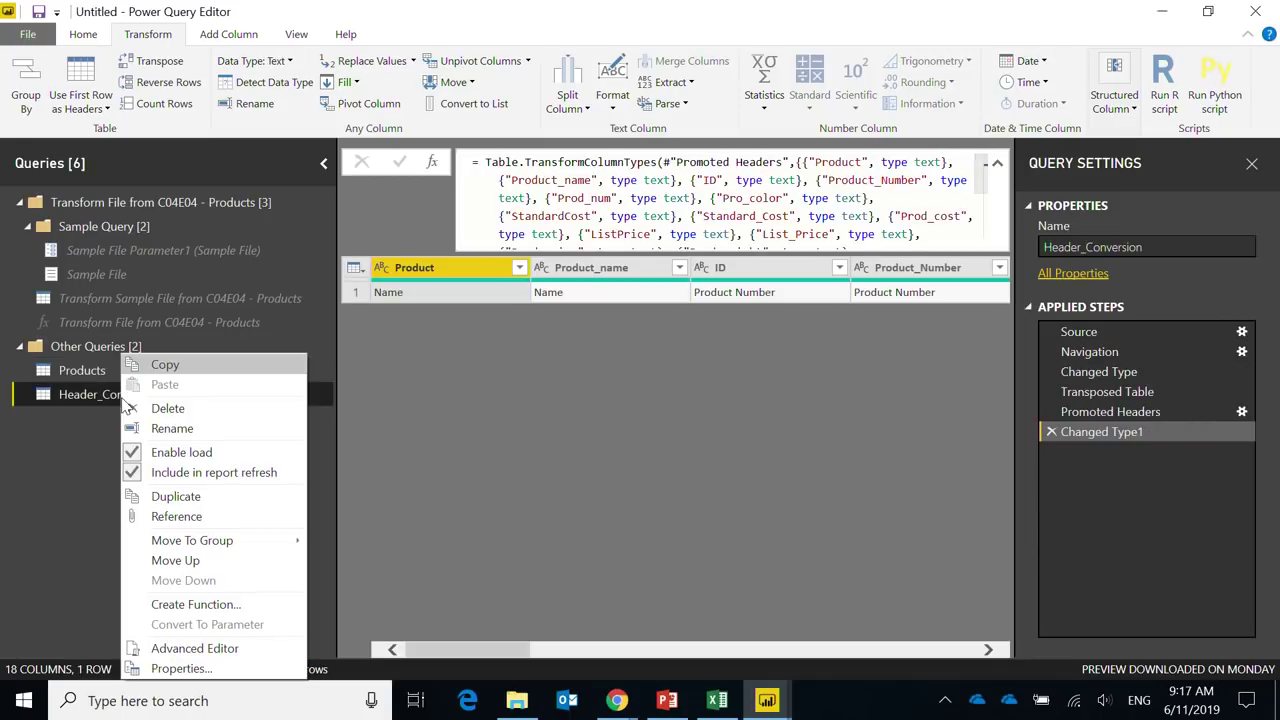
left_click(155, 452)
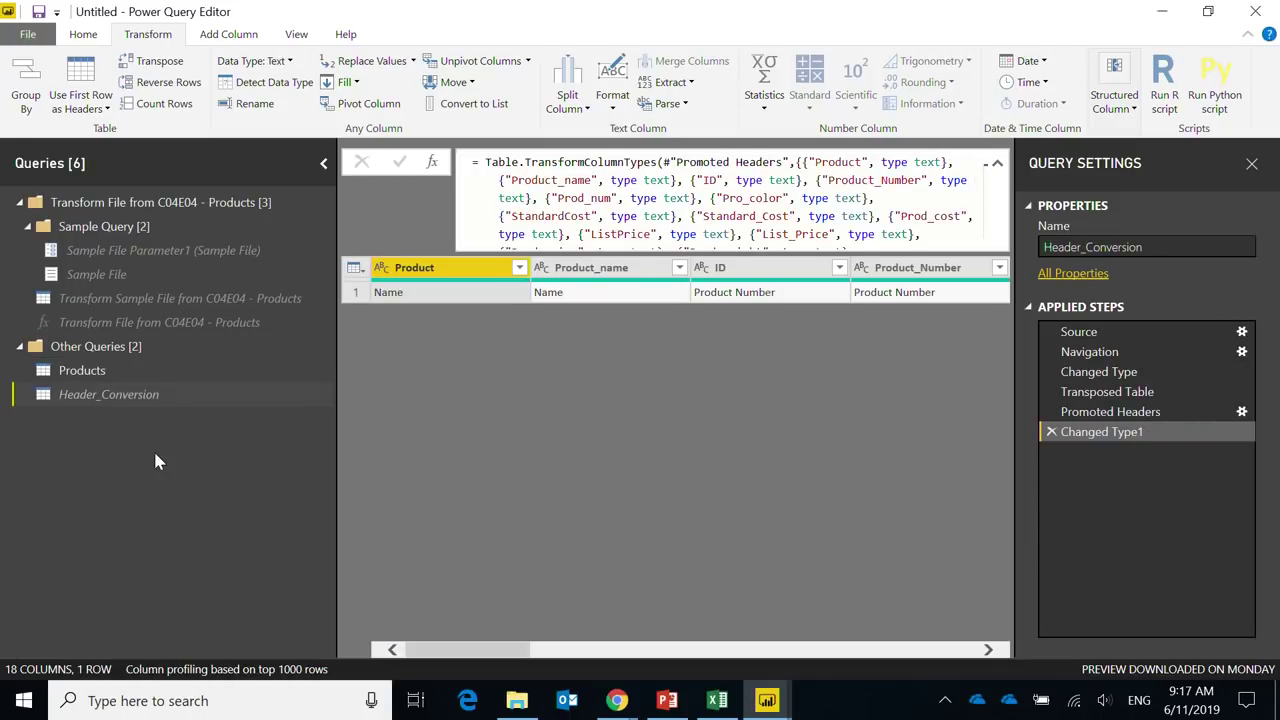
Step: Return to the Products query, then close the query editor and apply the changes to load the data
left_click(112, 372)
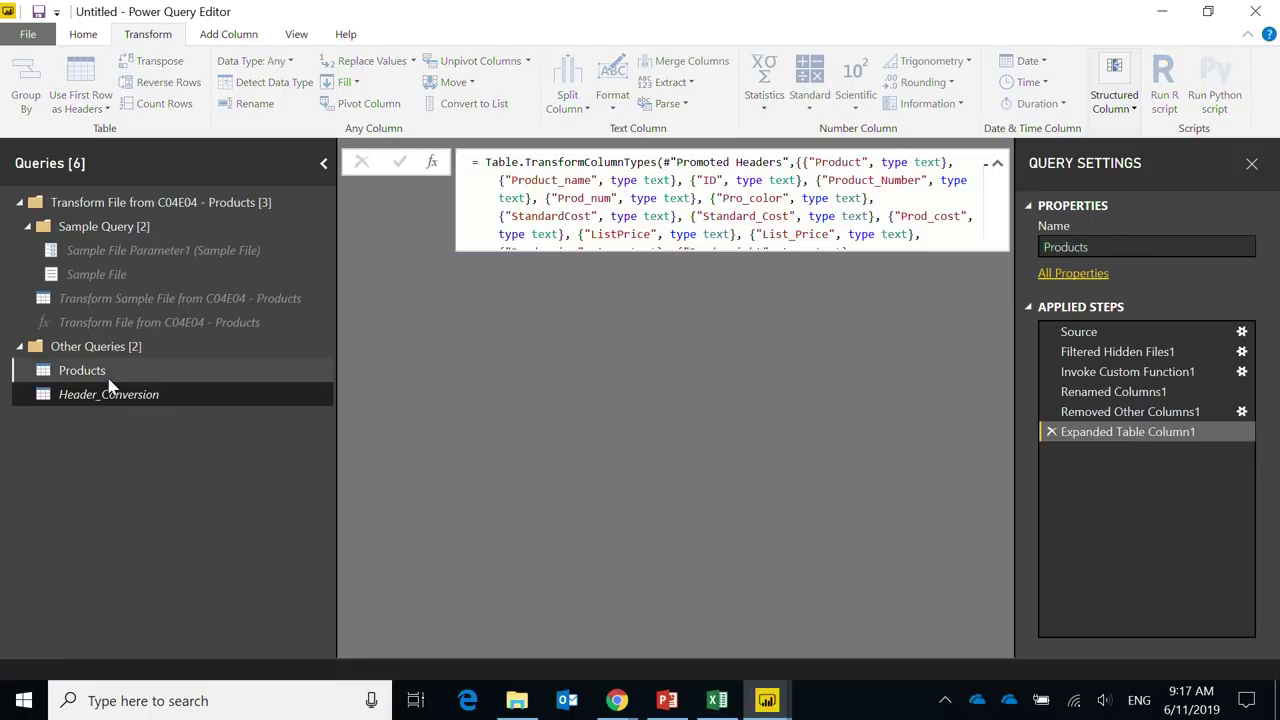
left_click(83, 34)
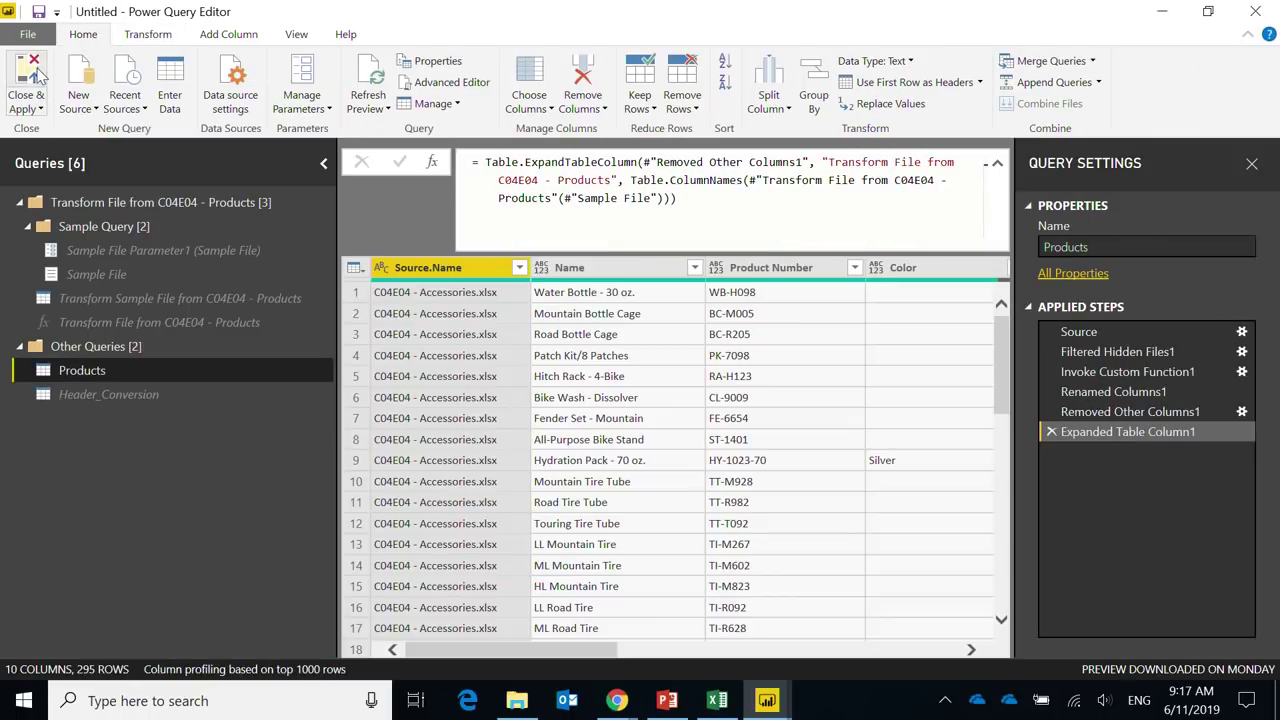
left_click(30, 78)
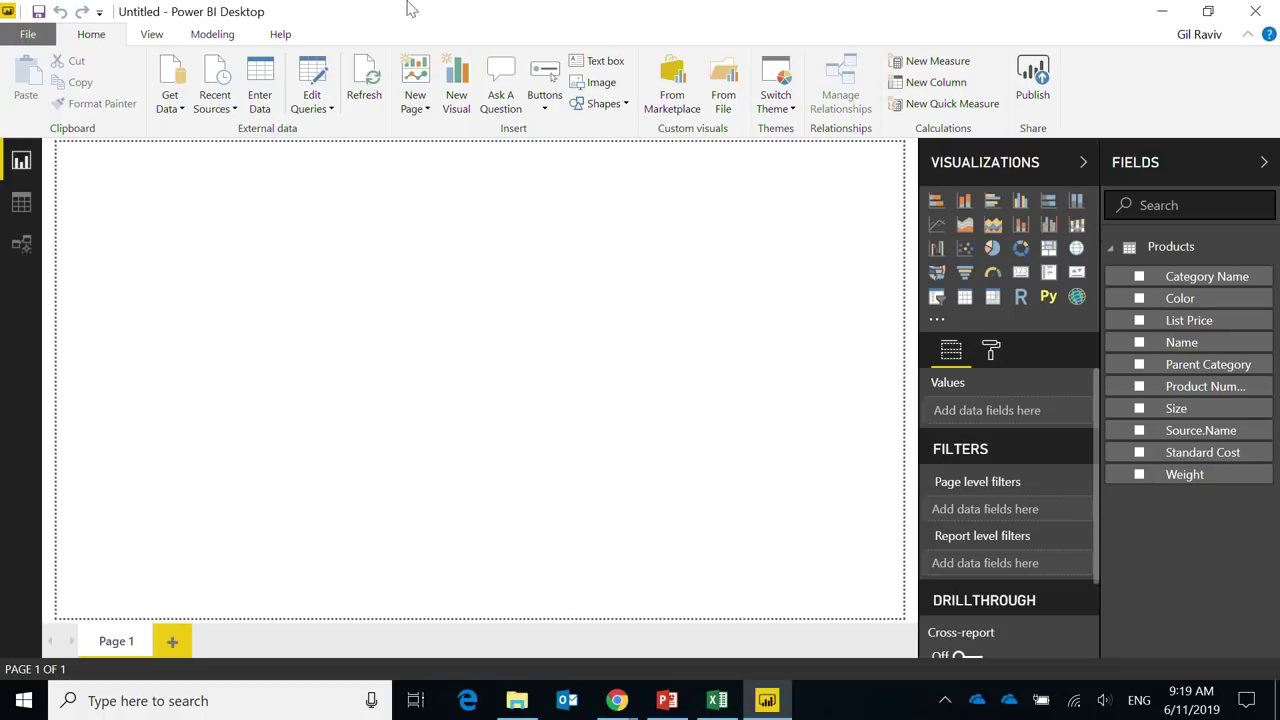
Step: Close the Power BI report without saving its changes and go up to the MBAS 2019 folder in File Explorer
left_click(1255, 12)
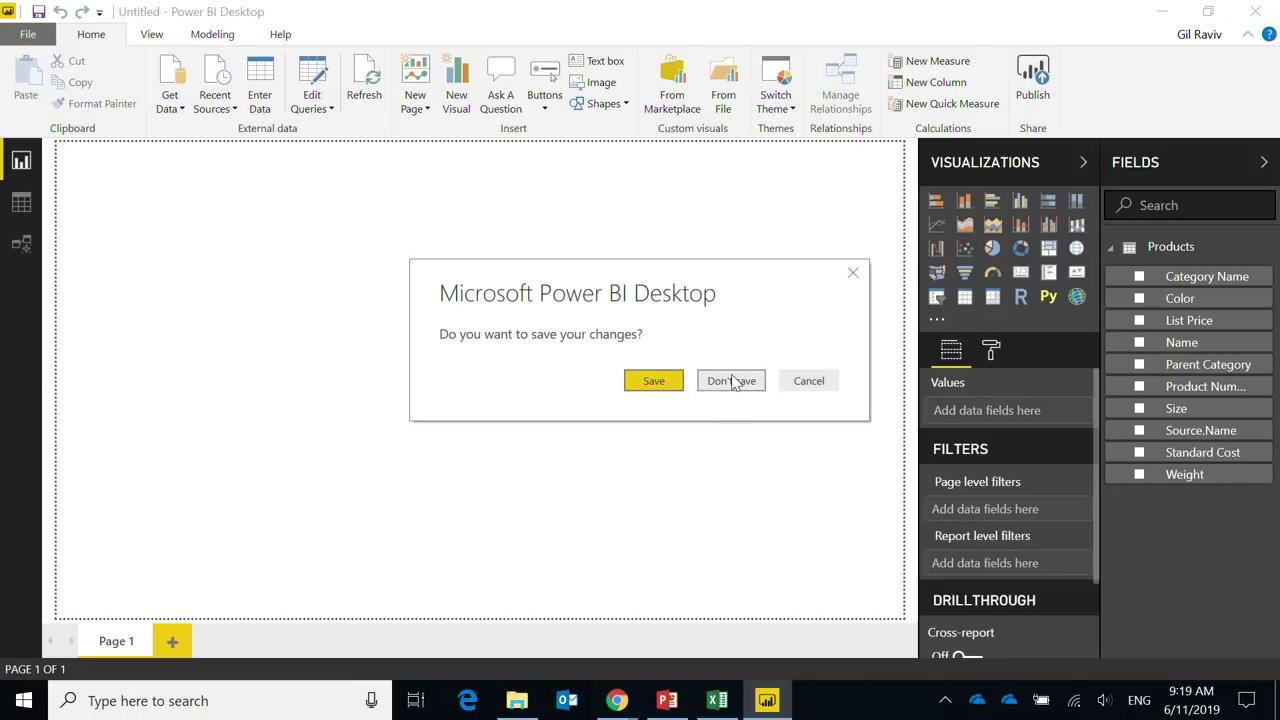
left_click(735, 383)
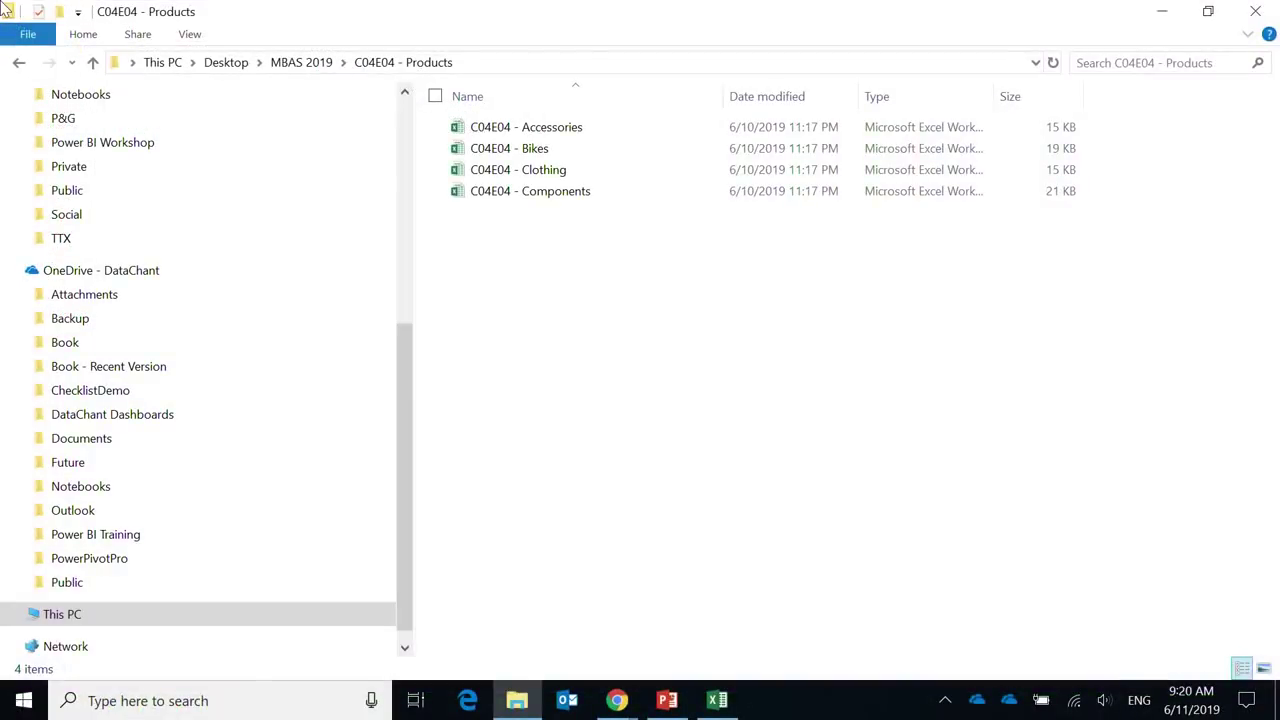
left_click(290, 63)
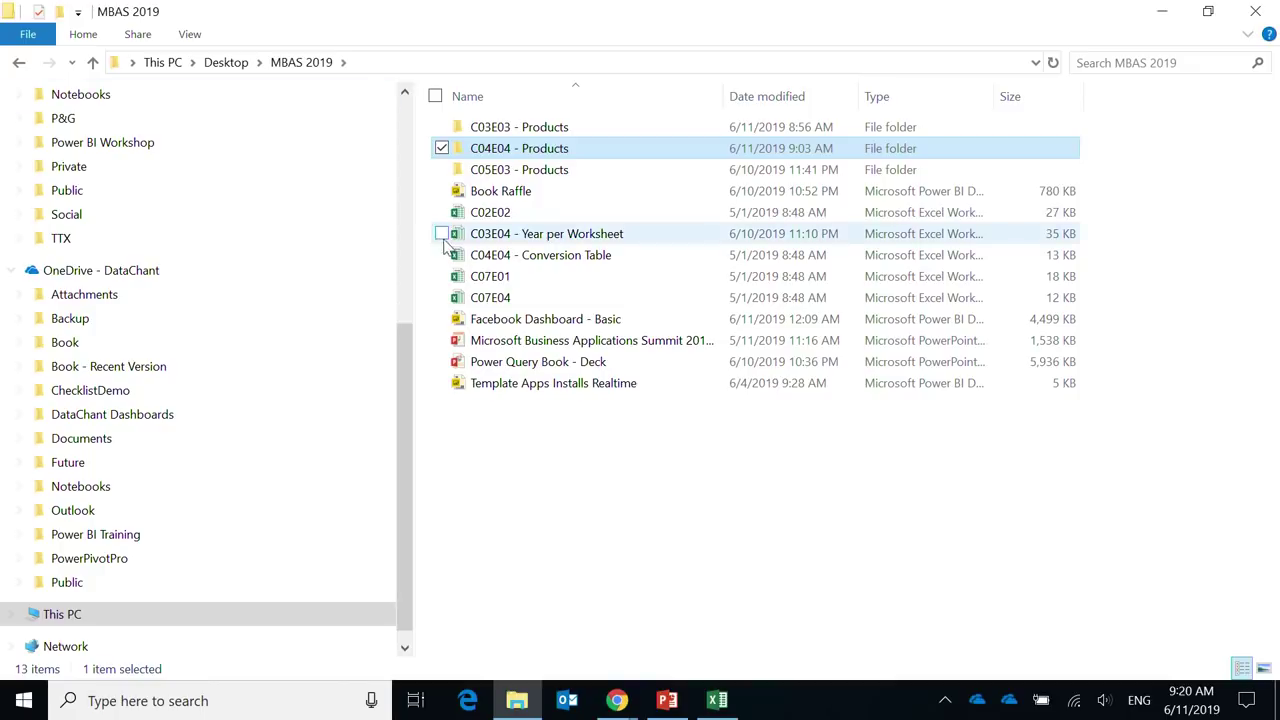
double_click(503, 262)
left_click(489, 297)
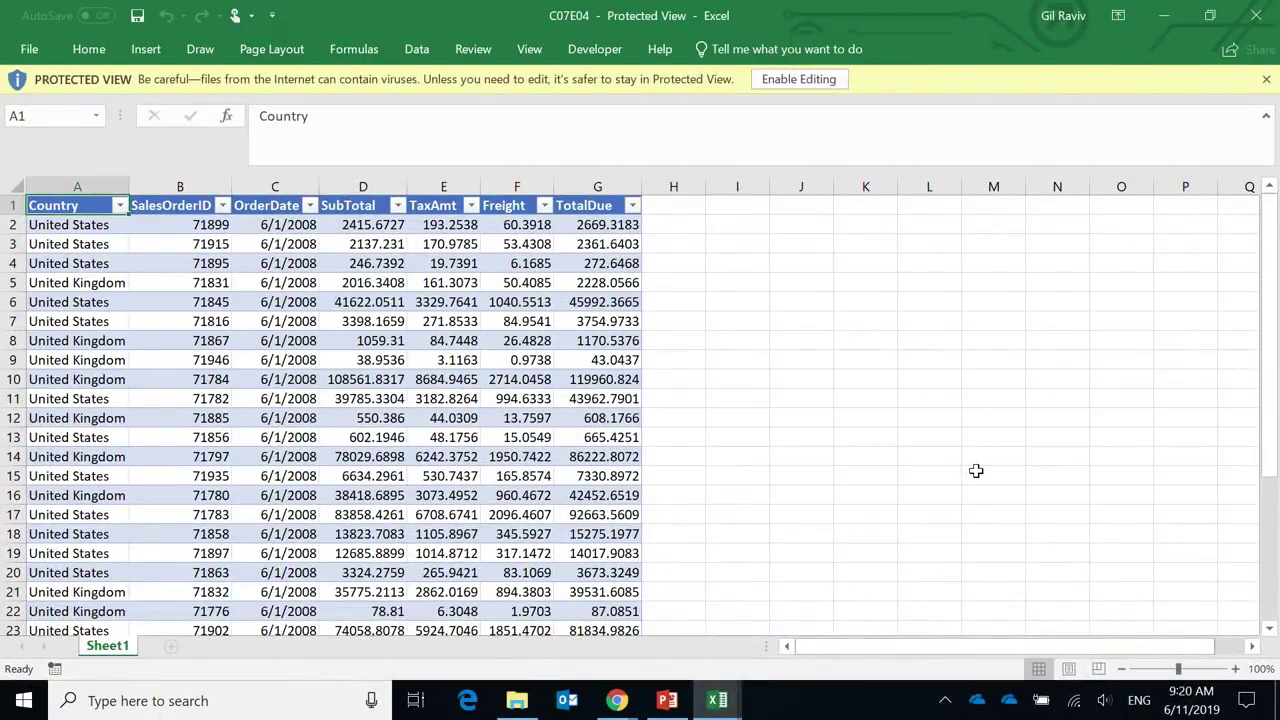
left_click(1256, 15)
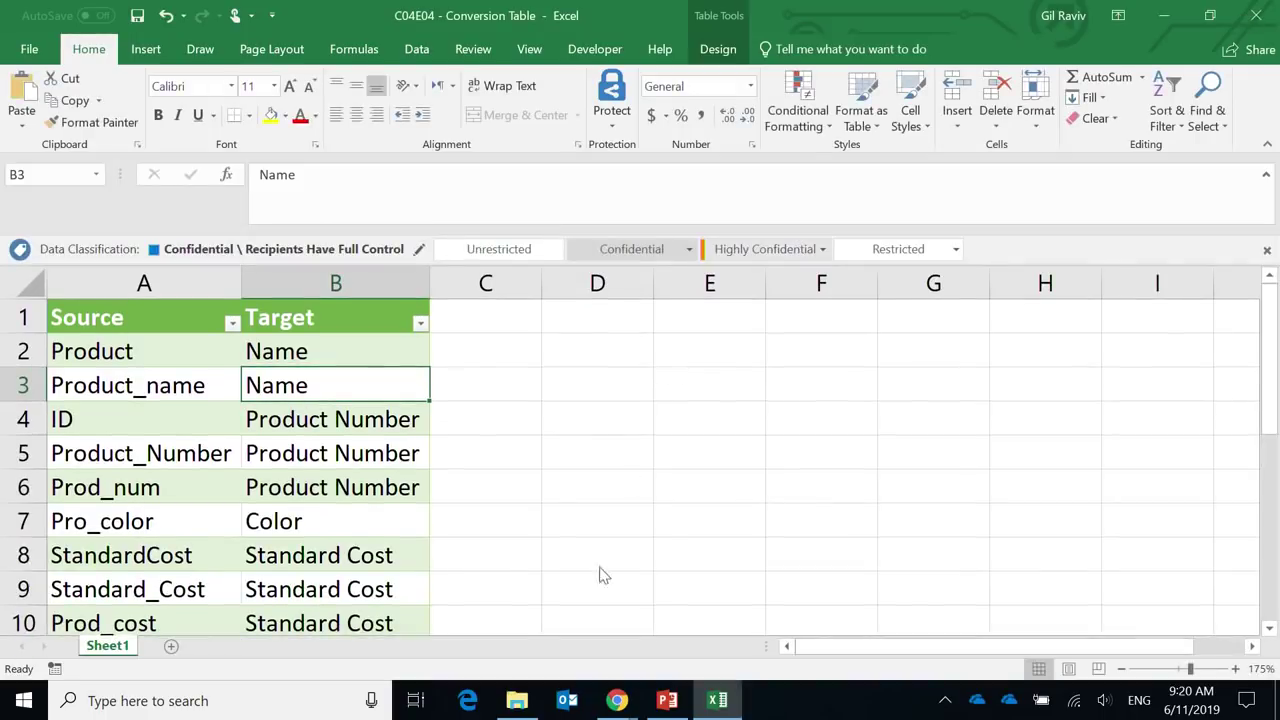
Step: Open the C07E01 workbook from the MBAS 2019 folder and enable editing in it
left_click(516, 700)
left_click(486, 278)
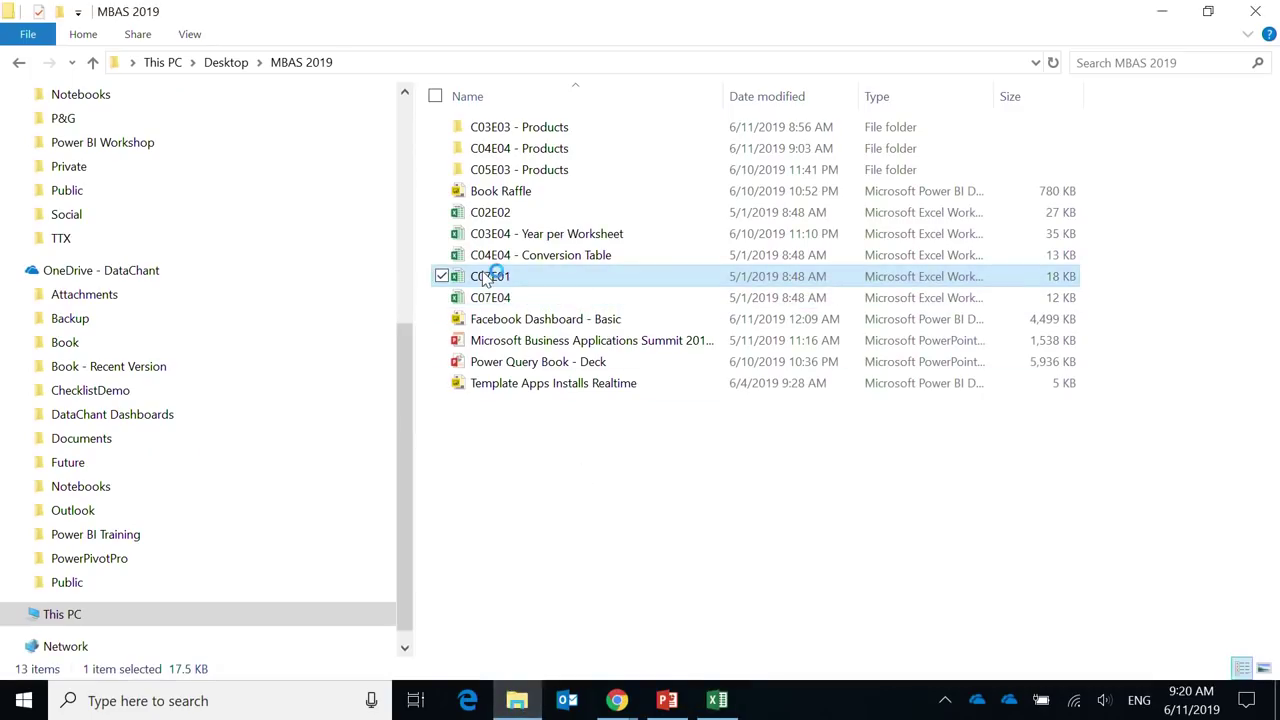
double_click(486, 278)
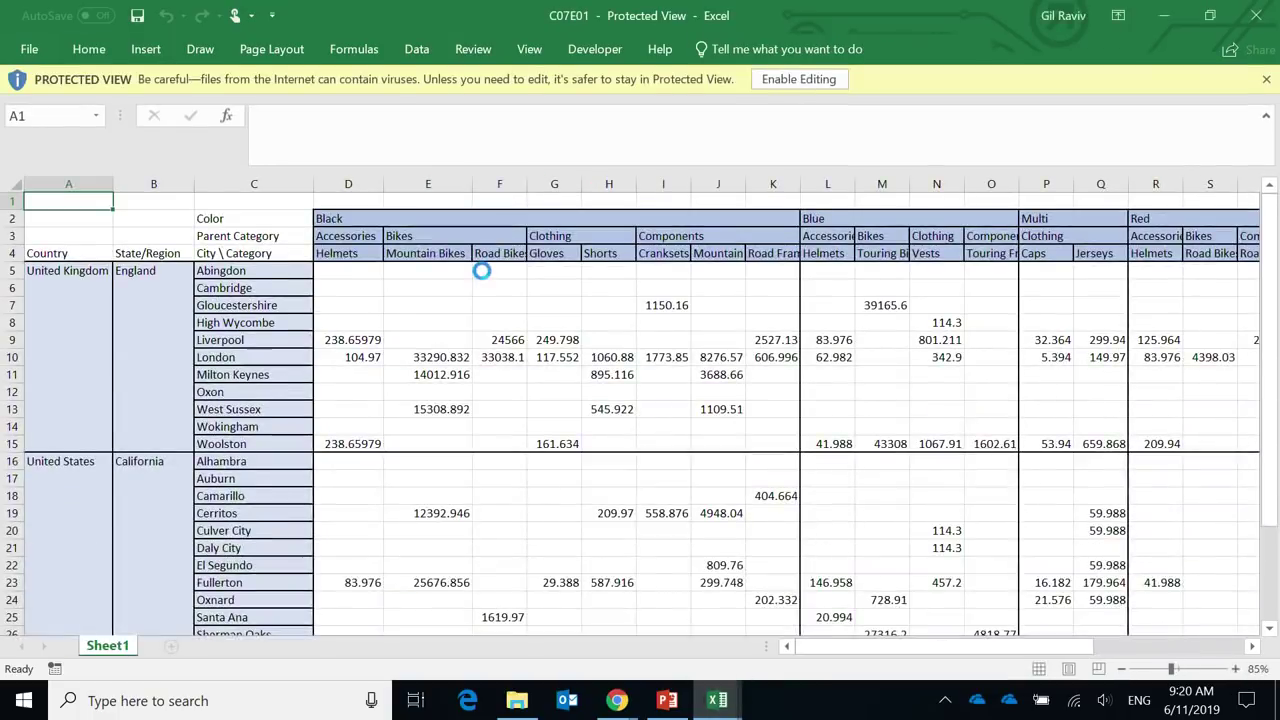
left_click(784, 82)
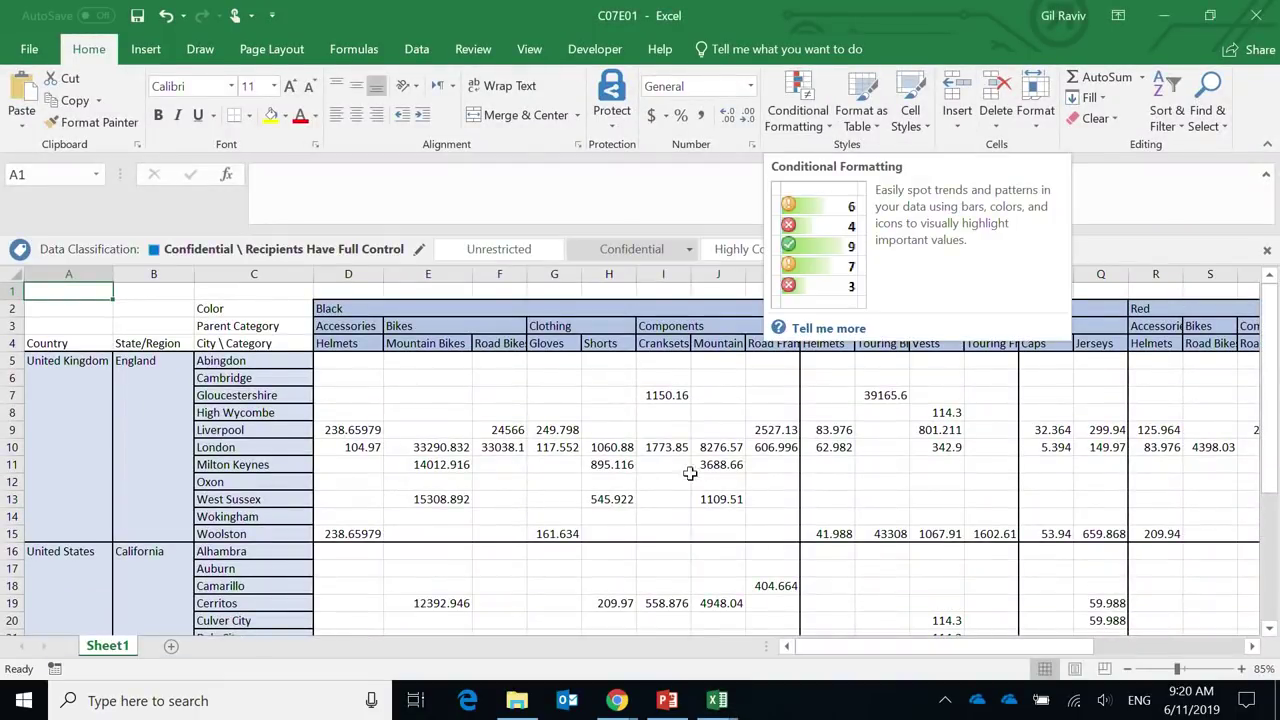
Step: Examine the revenue matrix on Sheet1, from its Color, Parent Category and Category headers down through the Country and State/Region rows
left_click(496, 464)
scroll(496, 462, "down", 1)
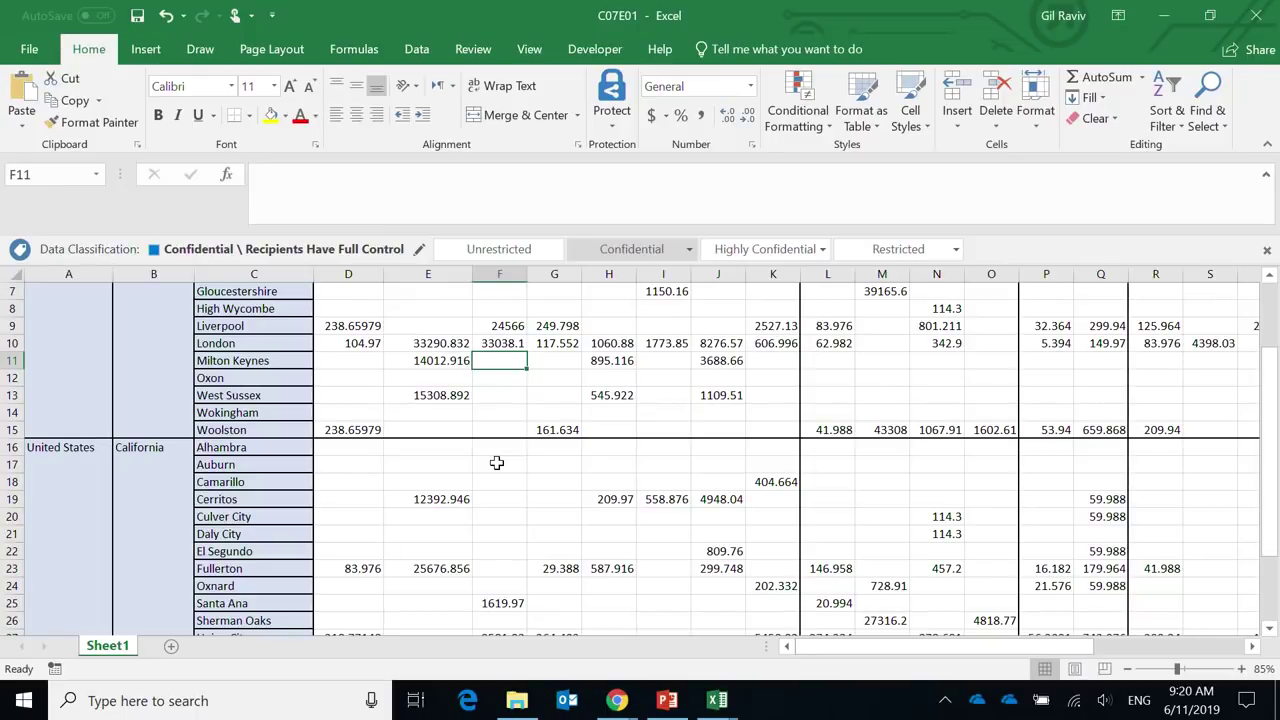
scroll(505, 452, "up", 2)
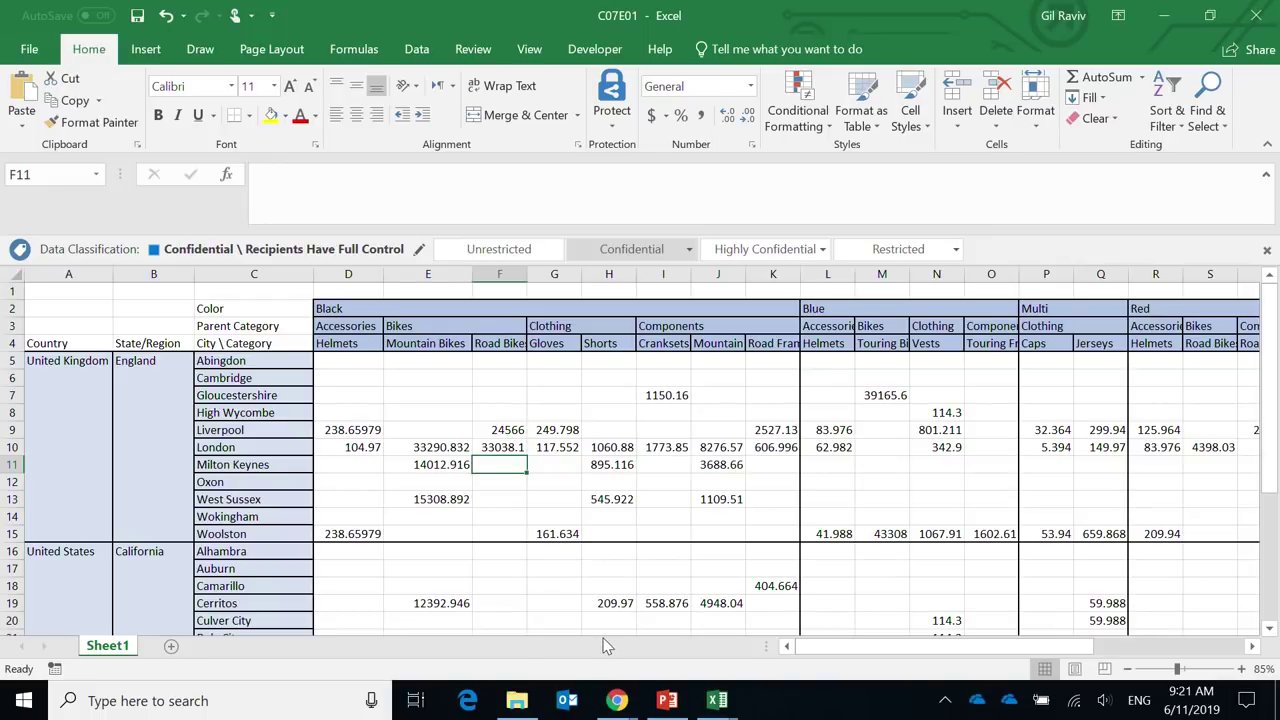
scroll(685, 585, "down", 2)
scroll(685, 585, "up", 2)
scroll(680, 497, "down", 11)
scroll(679, 498, "up", 11)
scroll(729, 446, "down", 8)
scroll(729, 444, "up", 8)
Step: Launch Power BI Desktop and dismiss its start screen to get a blank report
left_click(215, 712)
type("power")
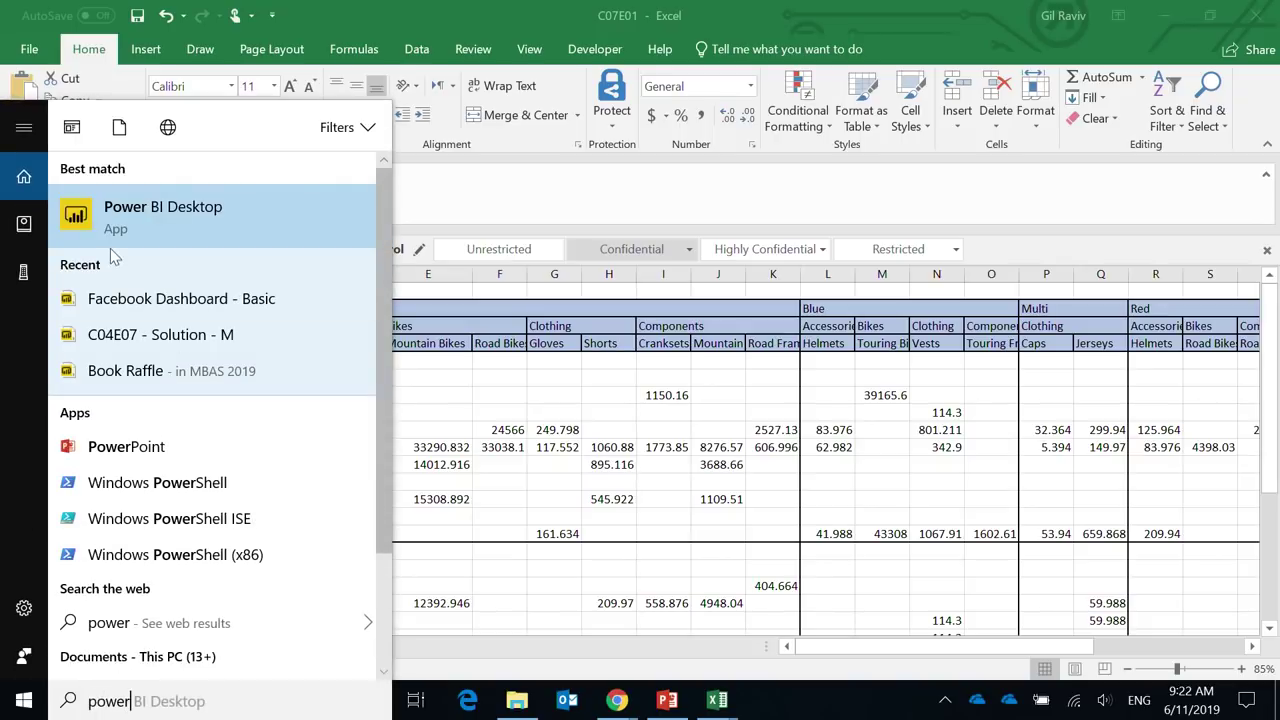
left_click(126, 205)
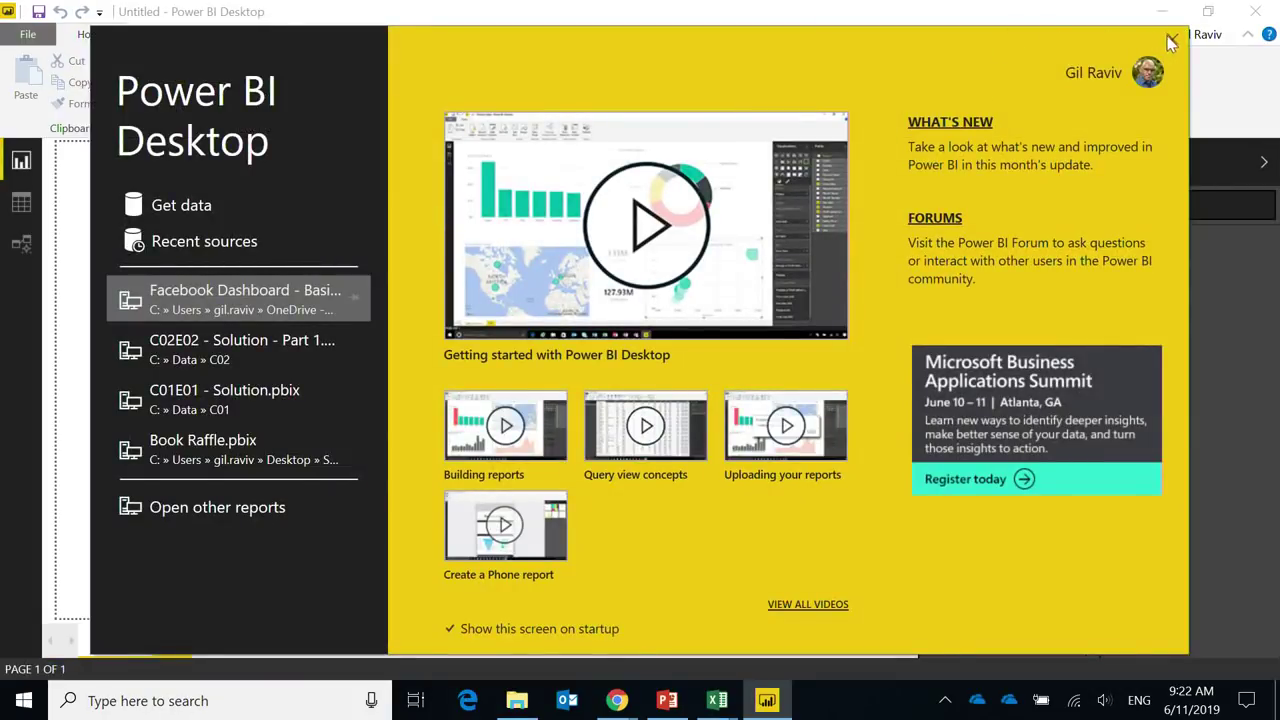
left_click(1171, 41)
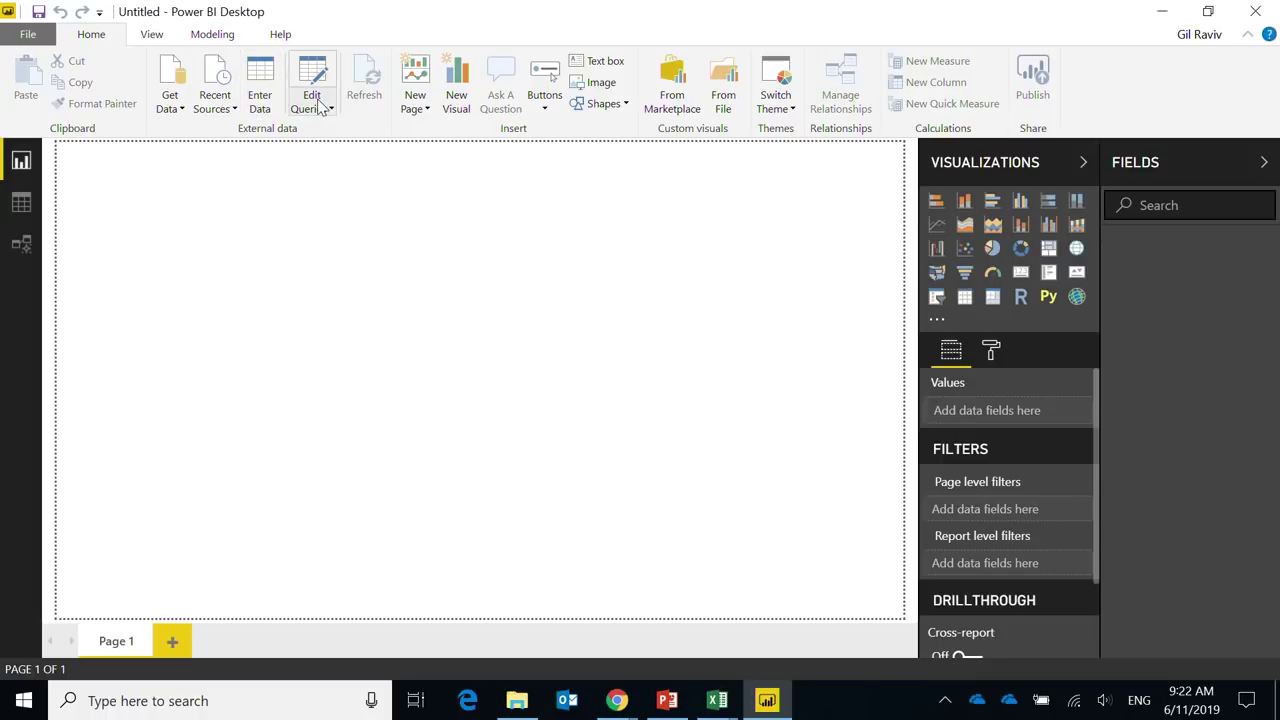
Step: Import the C07E01 Excel workbook and open only its Revenues item in the Power Query Editor
left_click(170, 106)
left_click(114, 163)
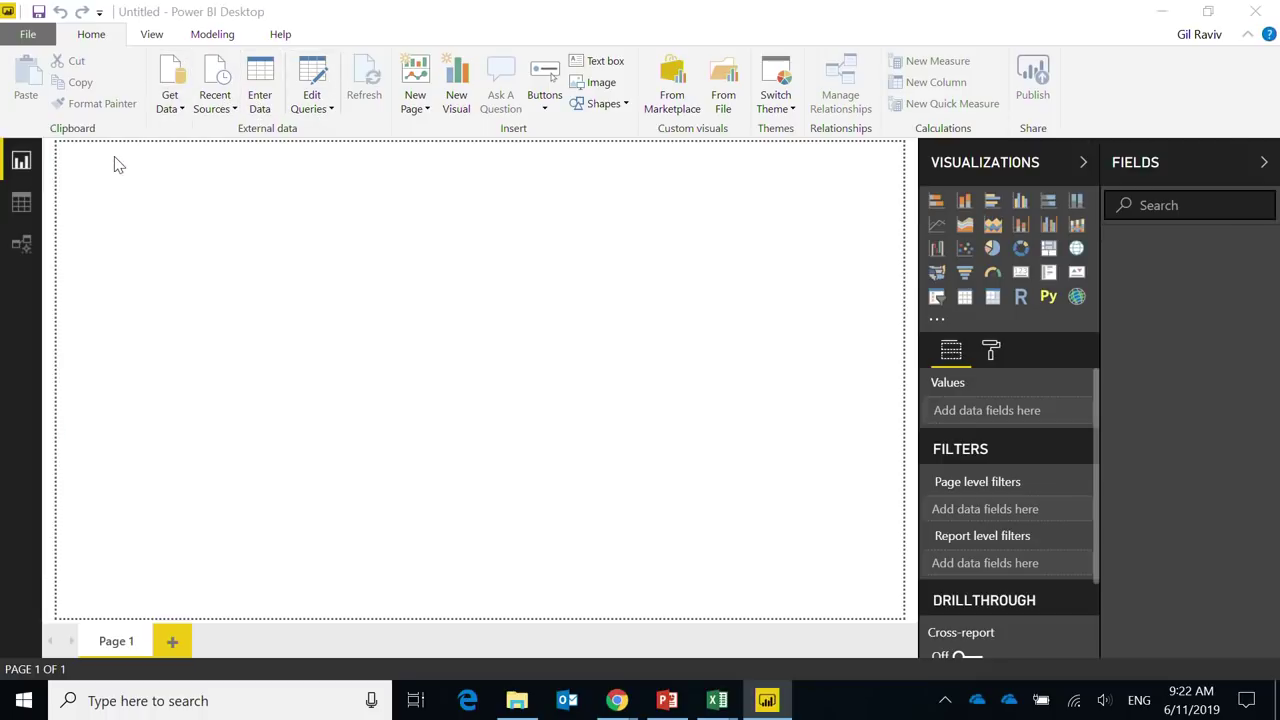
double_click(397, 270)
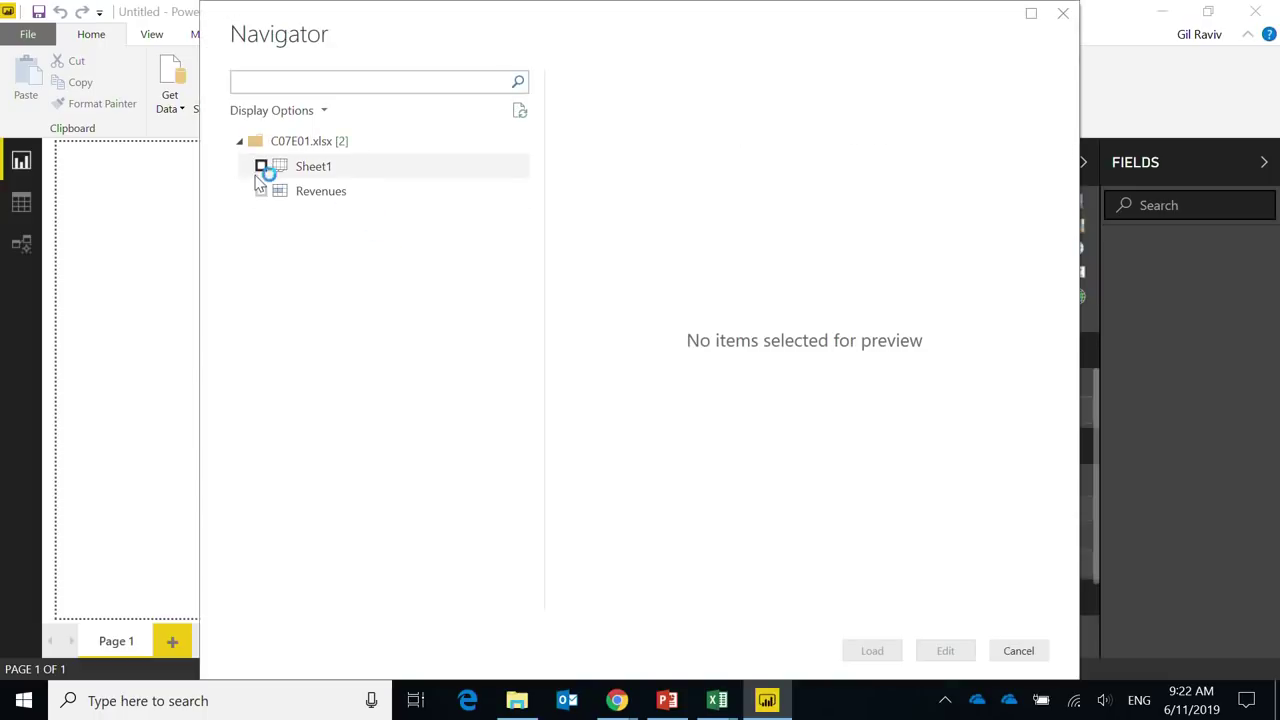
left_click(261, 167)
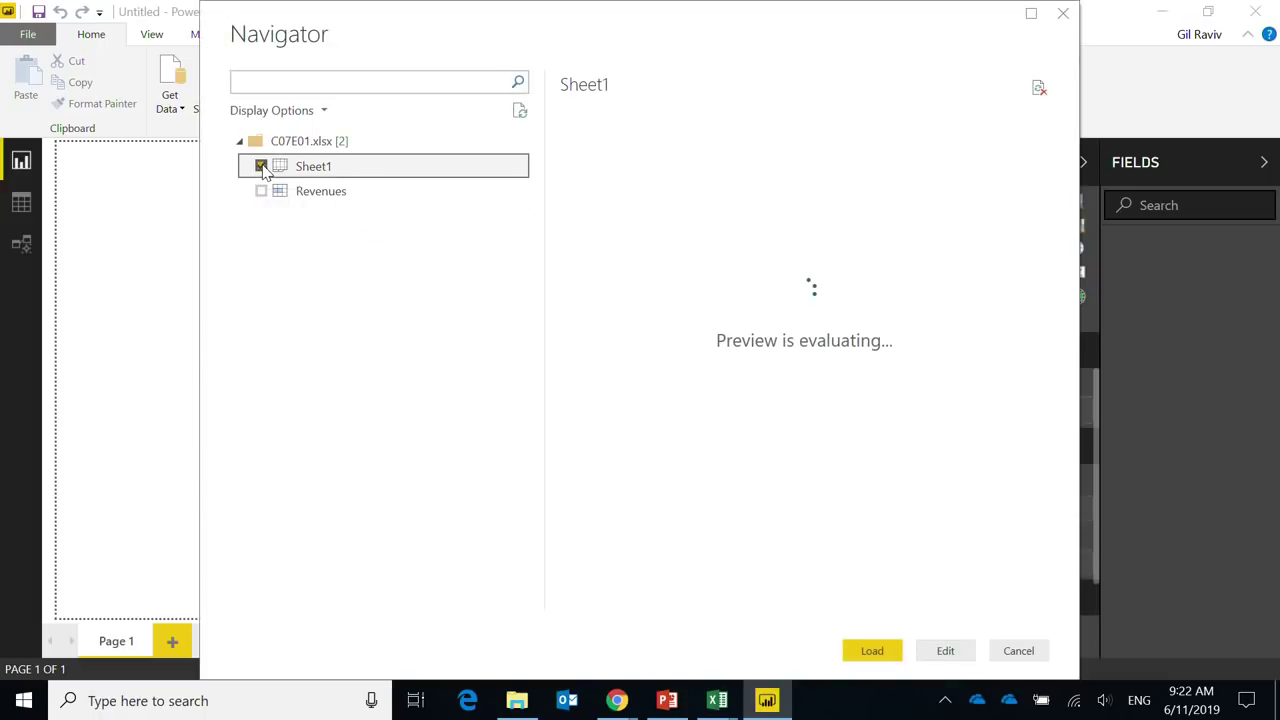
left_click(261, 191)
left_click(261, 167)
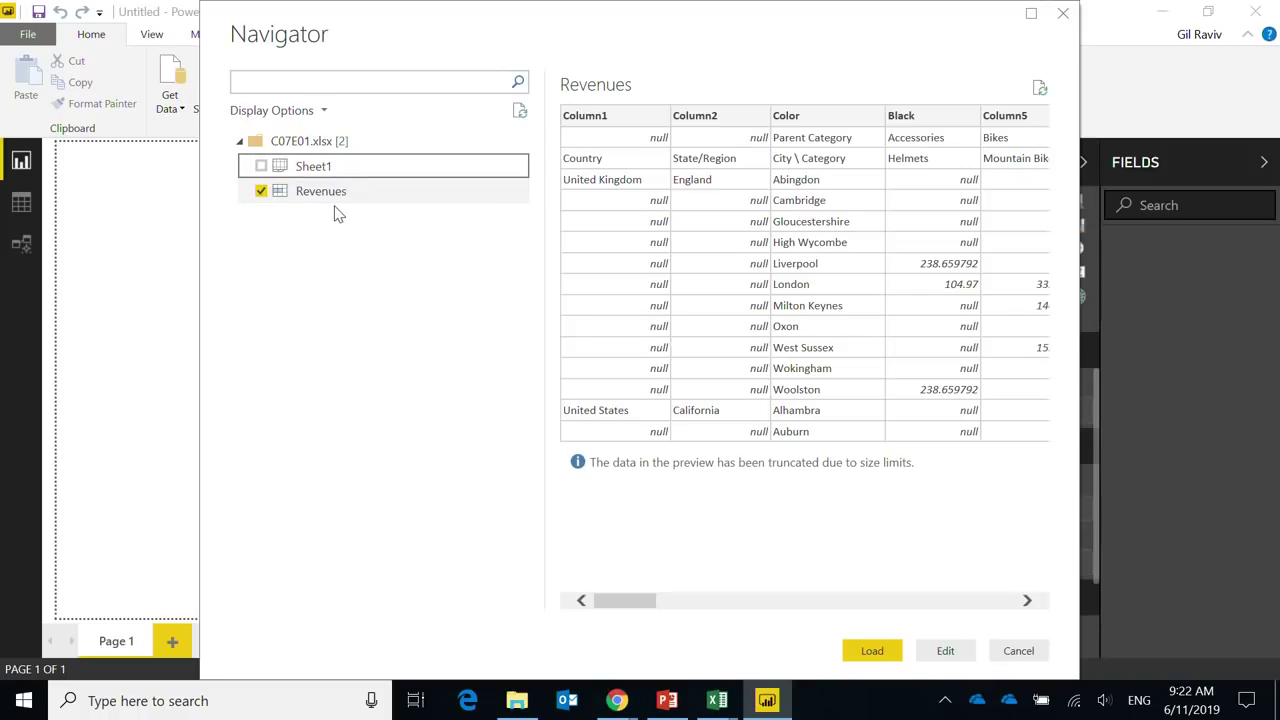
left_click(950, 654)
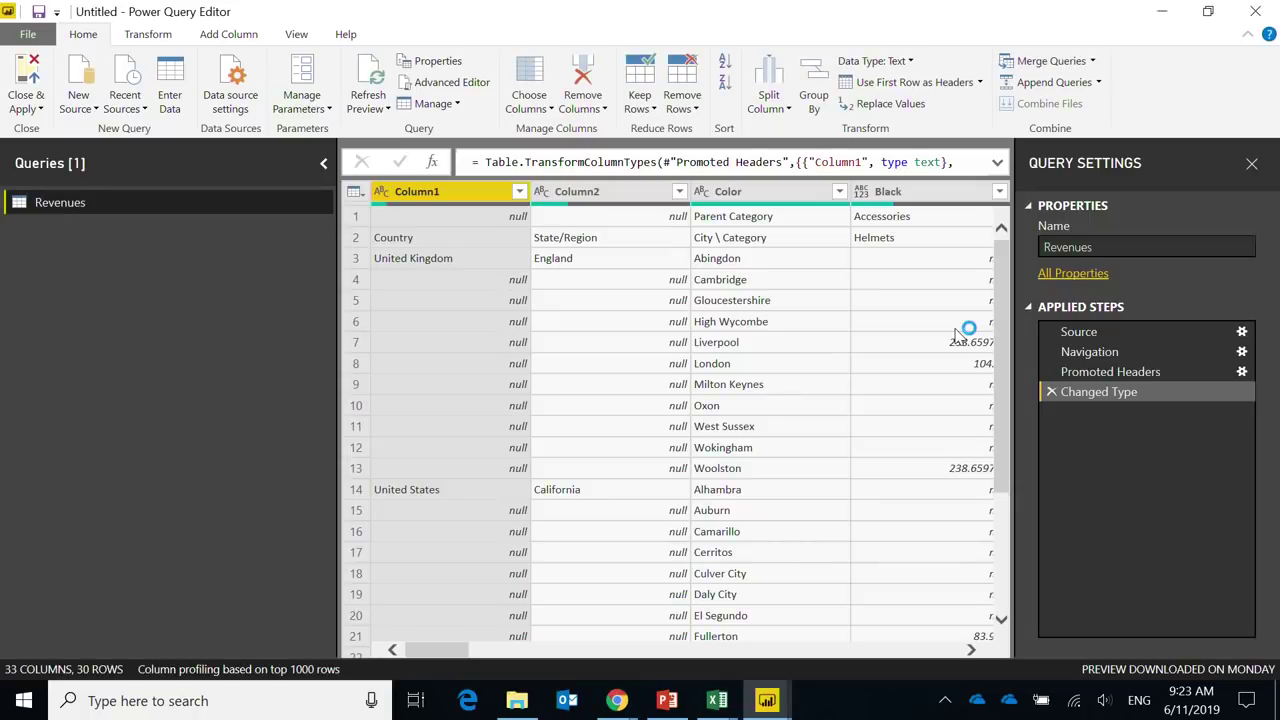
Step: Examine the null cells beneath the country and state entries in Column1 and Column2 of the Revenues query
left_click_drag(461, 656, 417, 646)
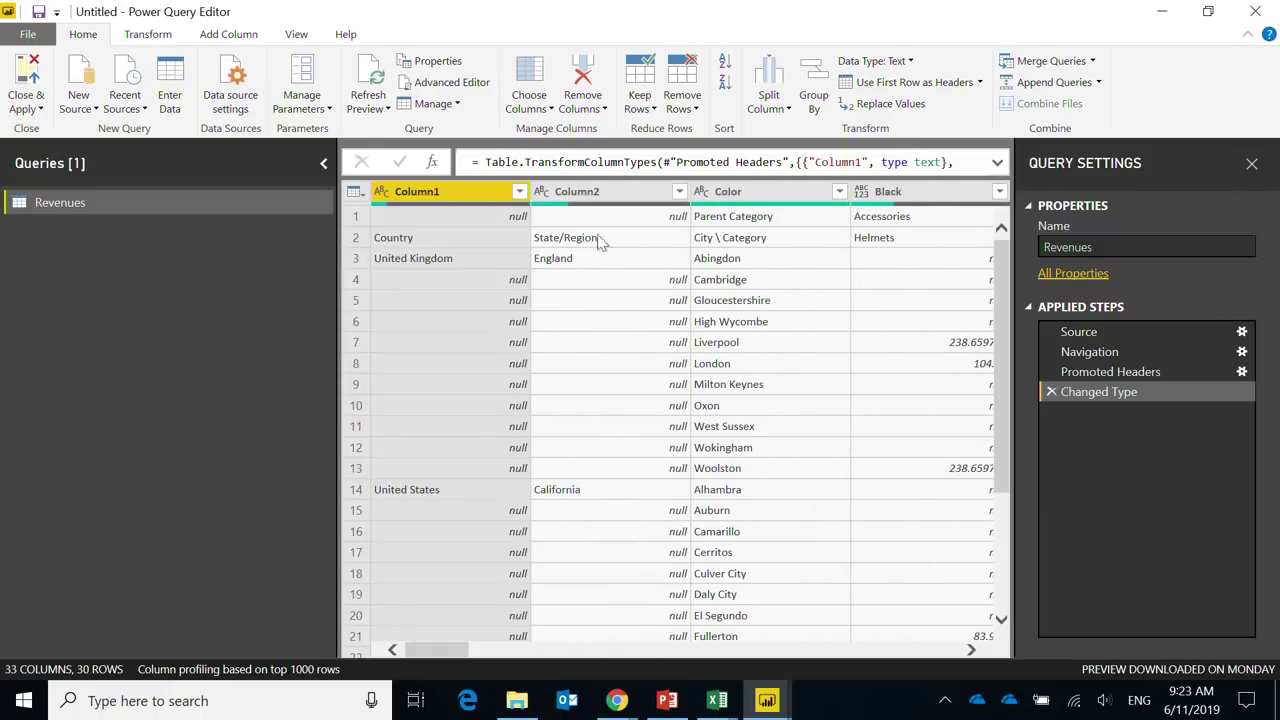
left_click(471, 286)
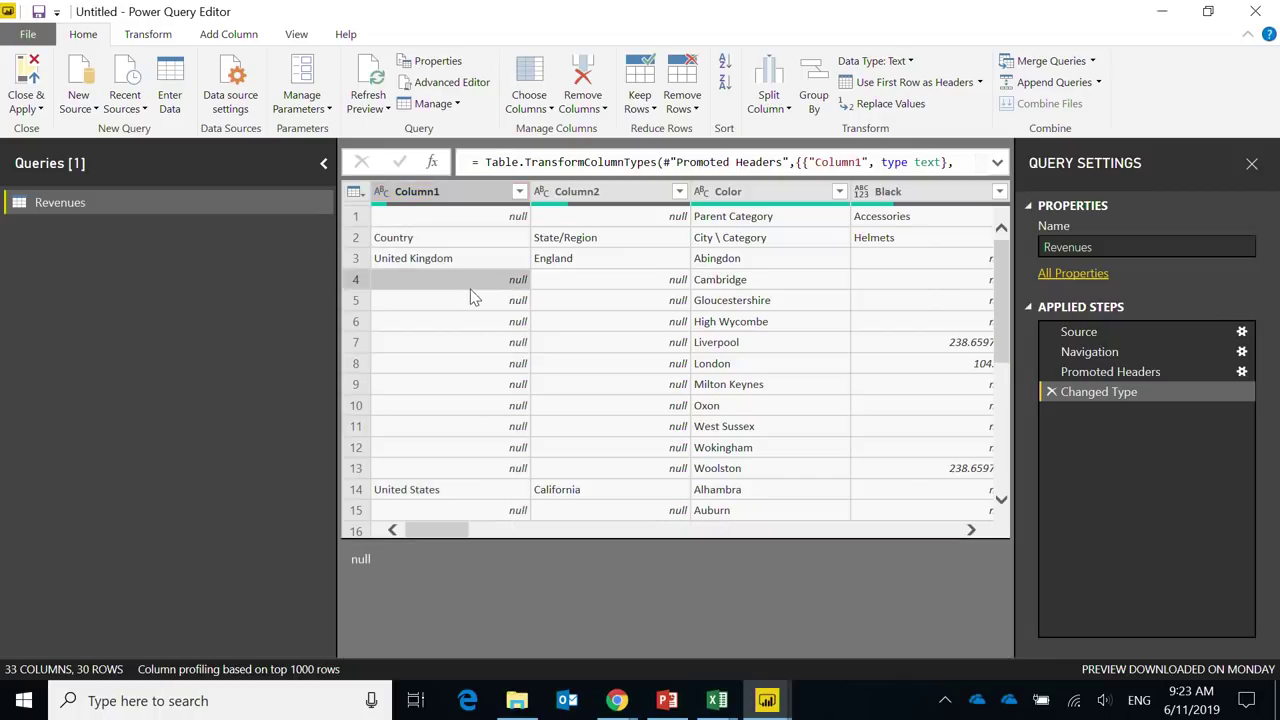
left_click(471, 300)
left_click(472, 342)
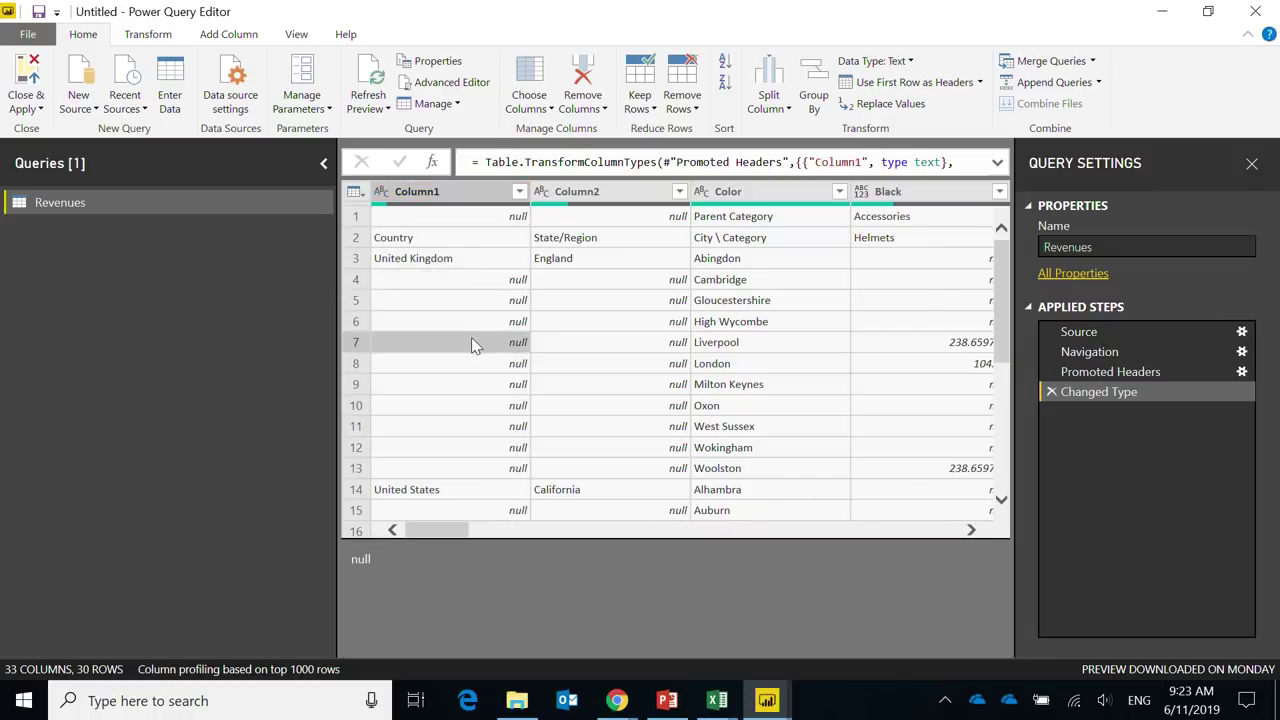
scroll(471, 342, "down", 5)
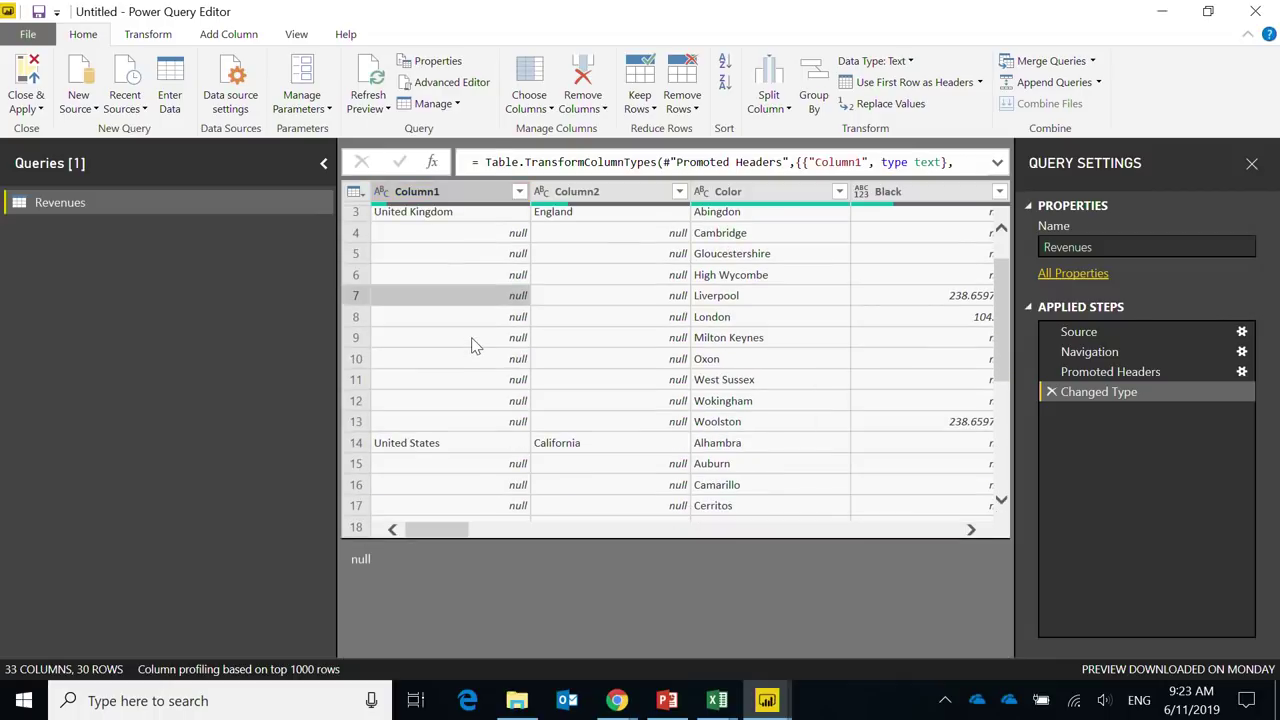
scroll(474, 345, "up", 5)
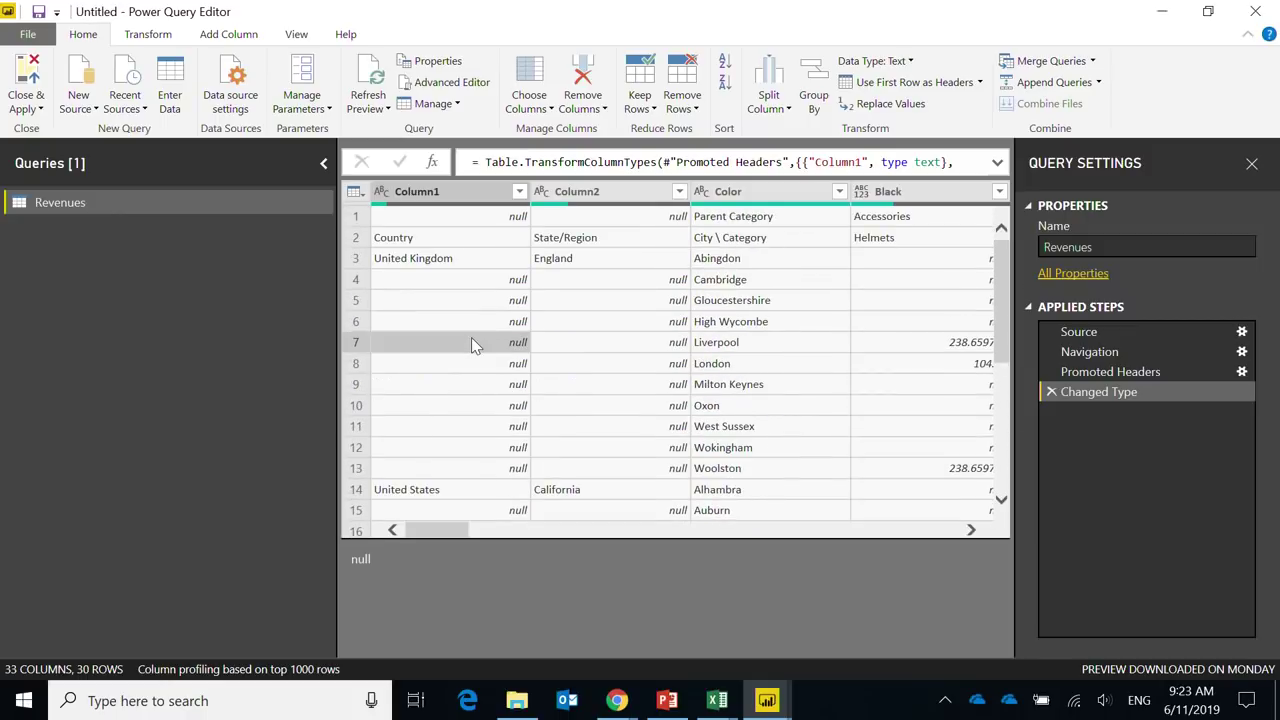
scroll(471, 337, "down", 4)
scroll(471, 337, "up", 4)
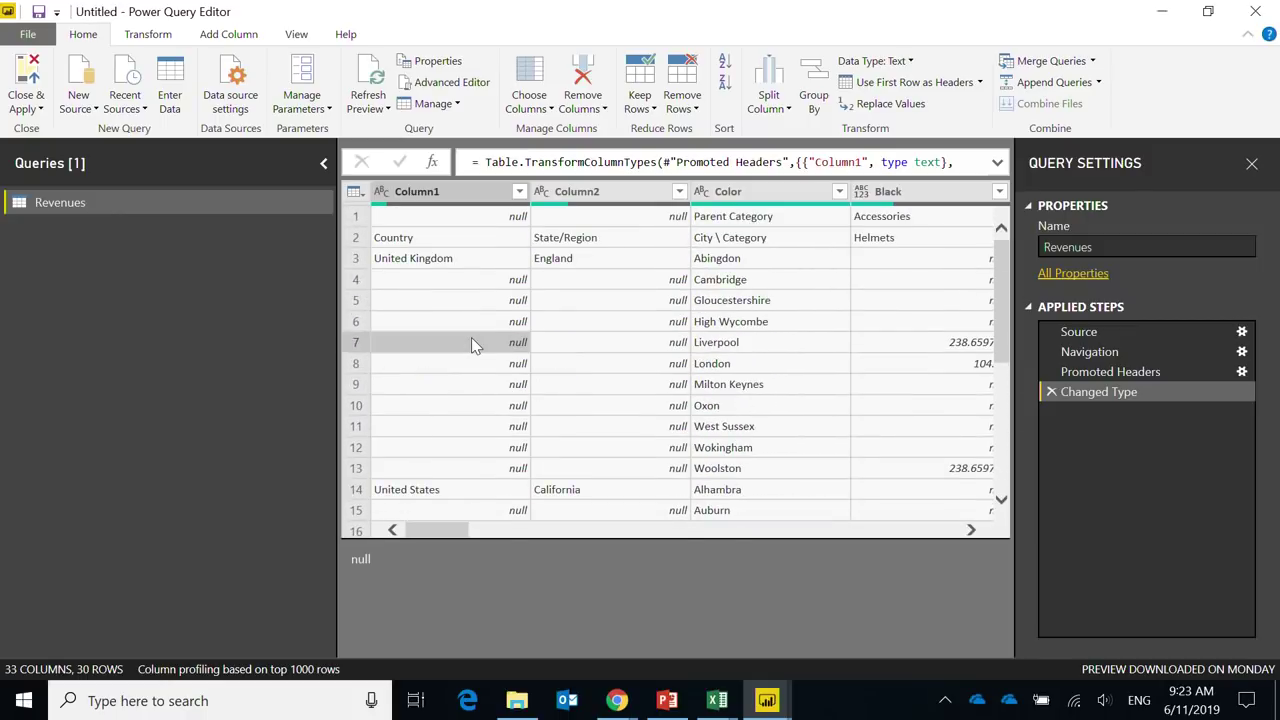
left_click(472, 280)
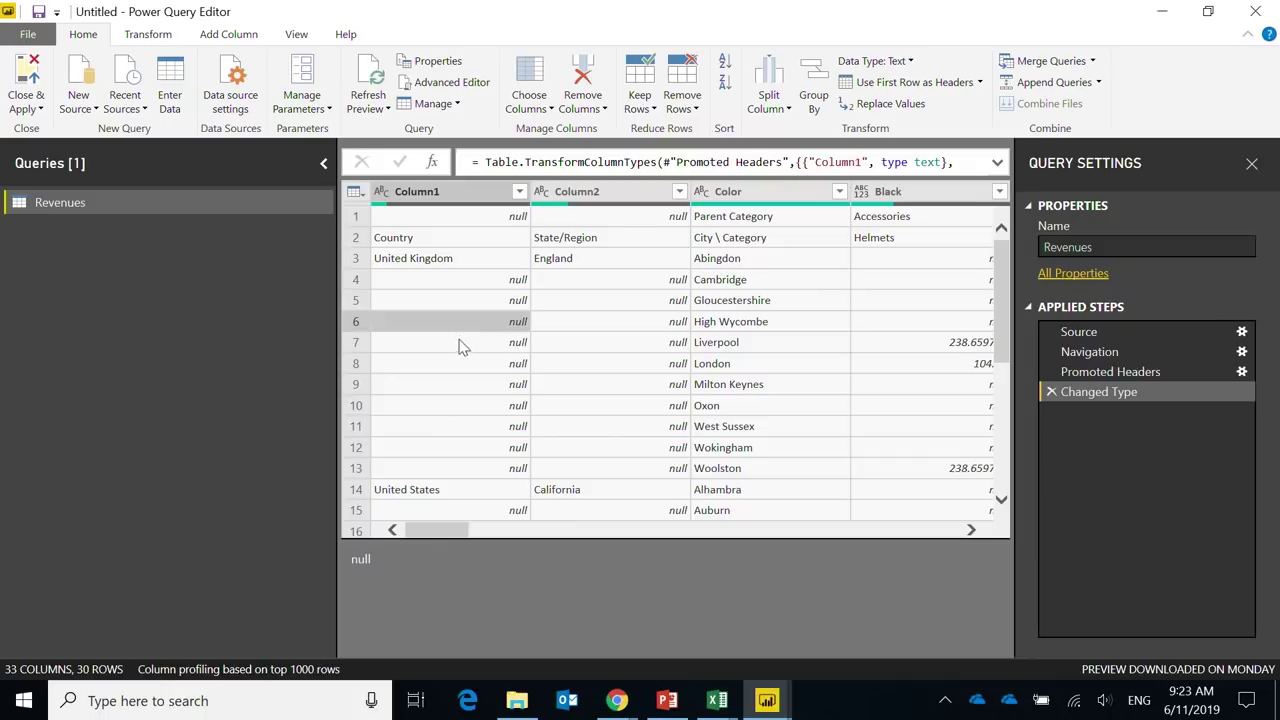
left_click(459, 260)
left_click(581, 281)
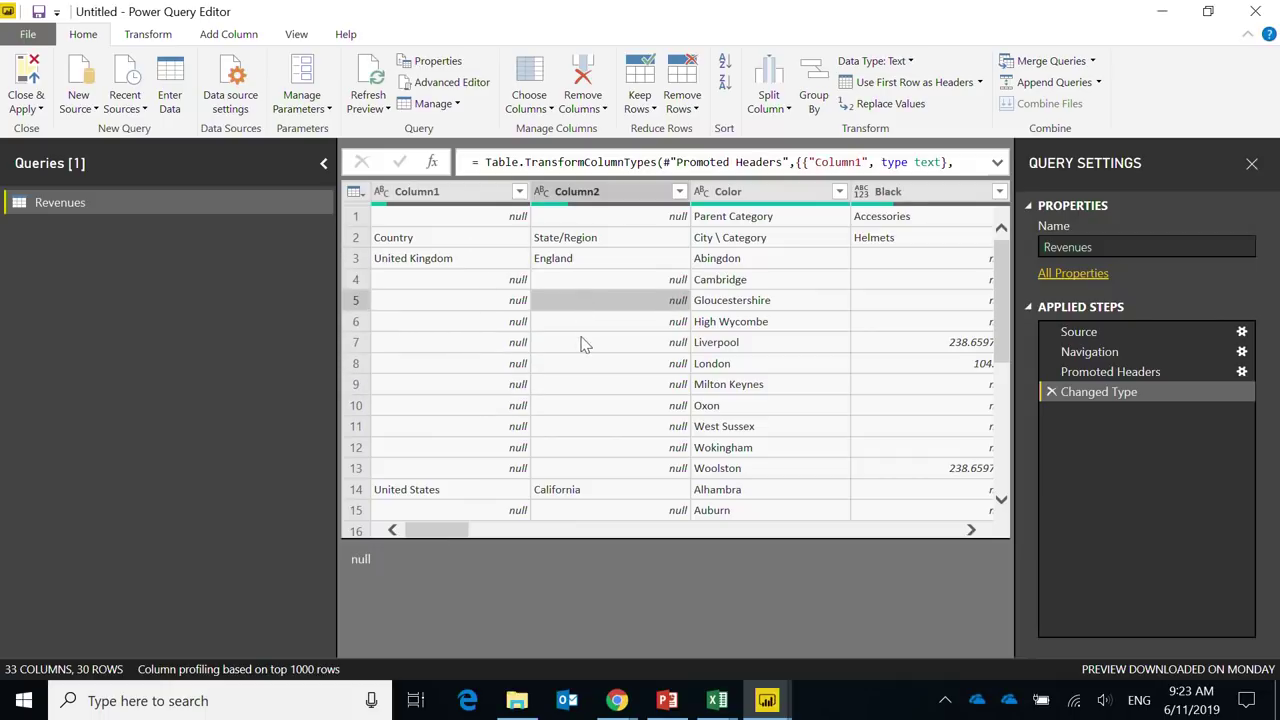
scroll(580, 440, "down", 5)
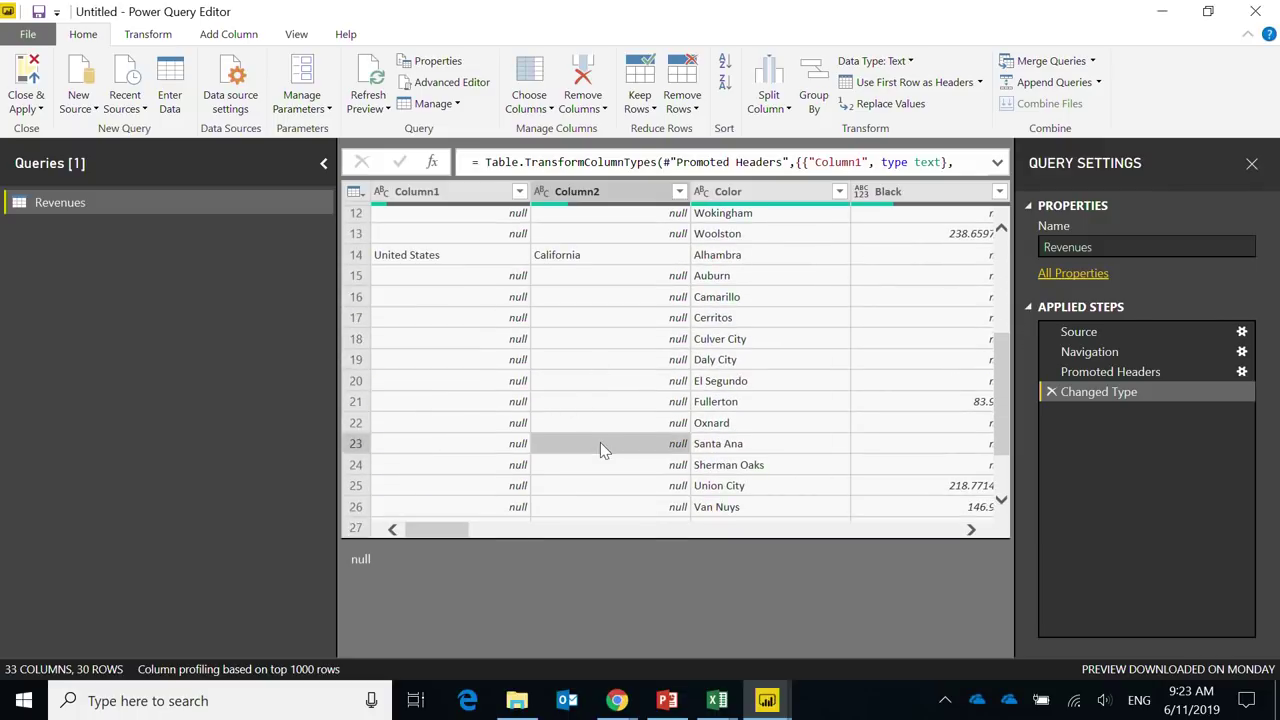
left_click(436, 357)
scroll(450, 434, "up", 5)
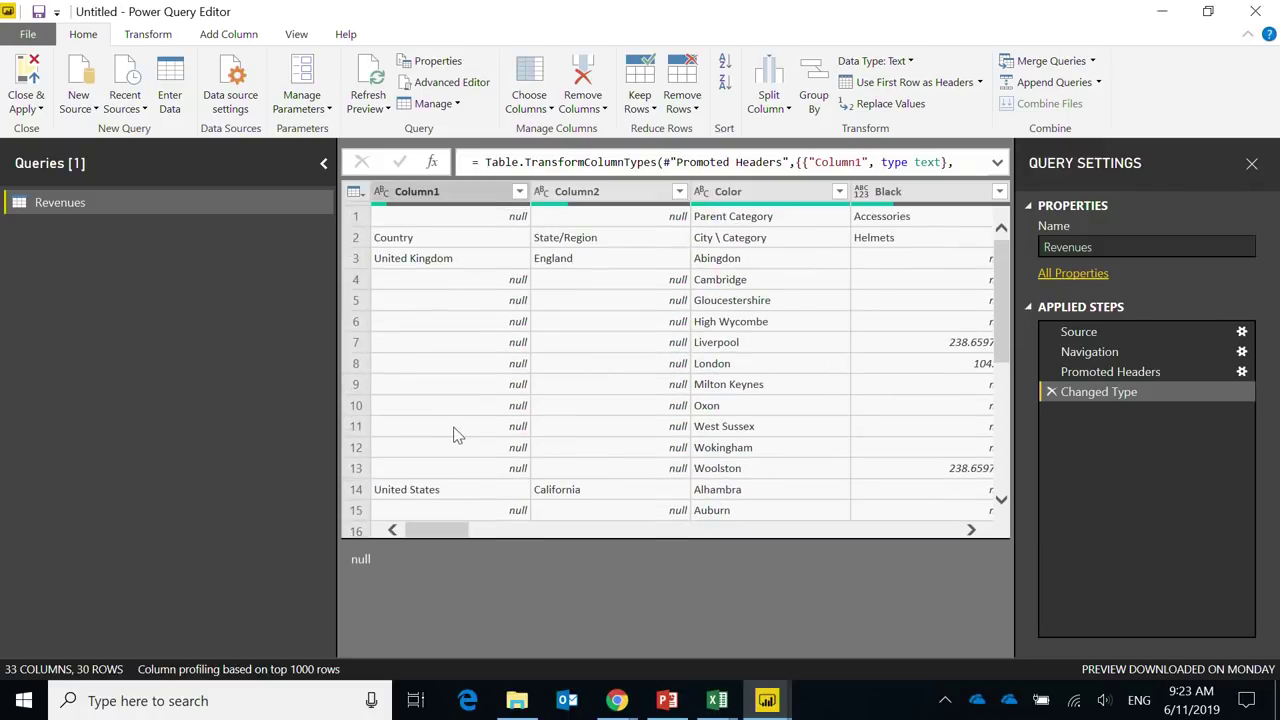
Step: Fill down the null cells in both Column1 and Column2 of the Revenues query
left_click(488, 191)
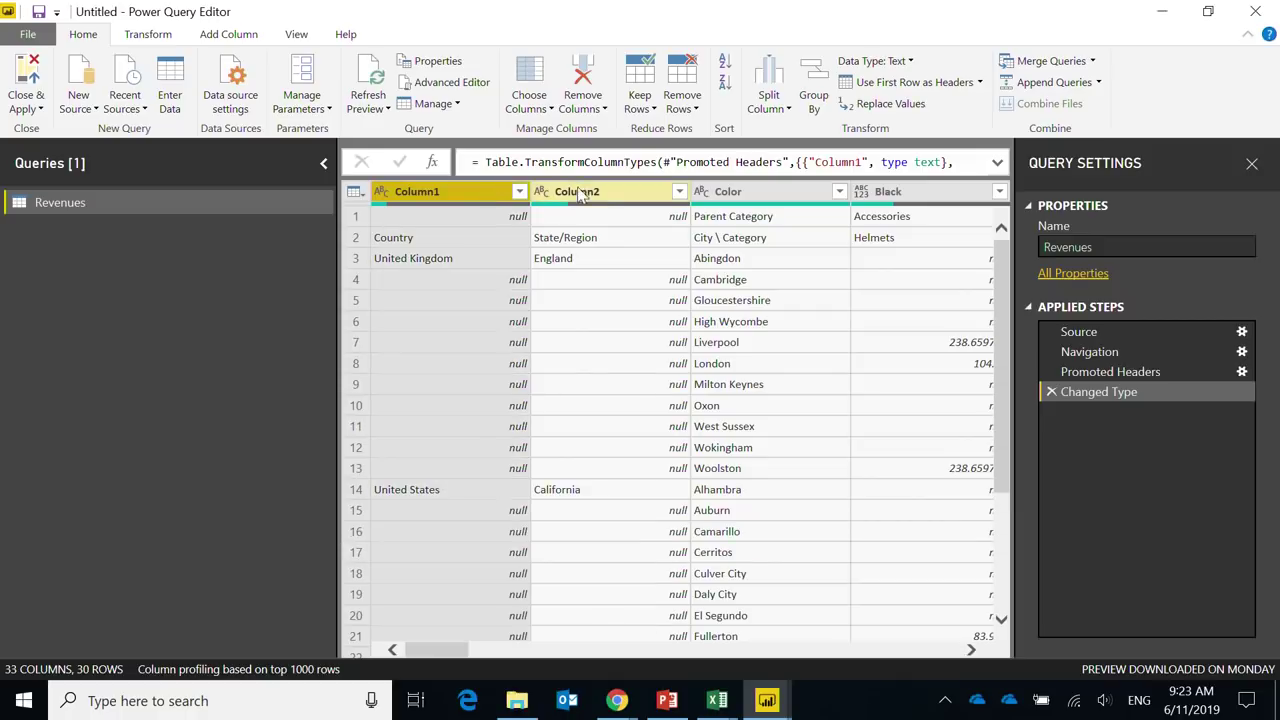
left_click(620, 191, "ctrl")
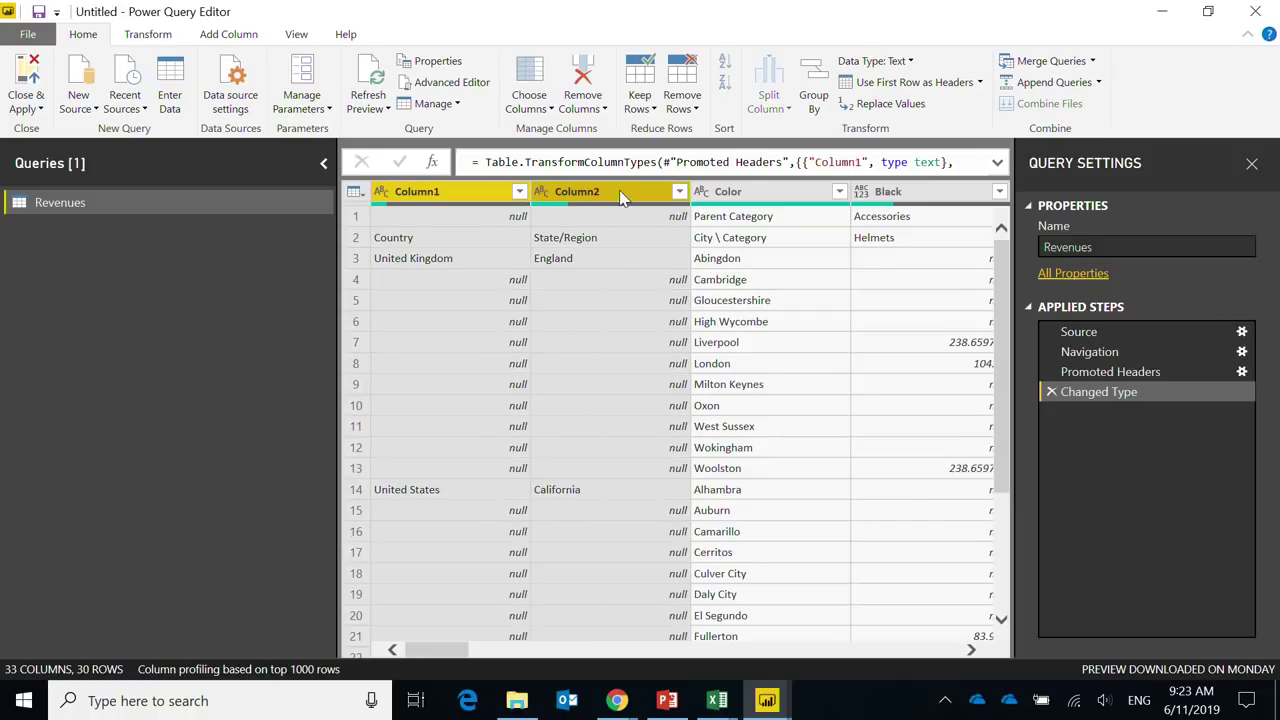
right_click(620, 197)
mouse_move(720, 350)
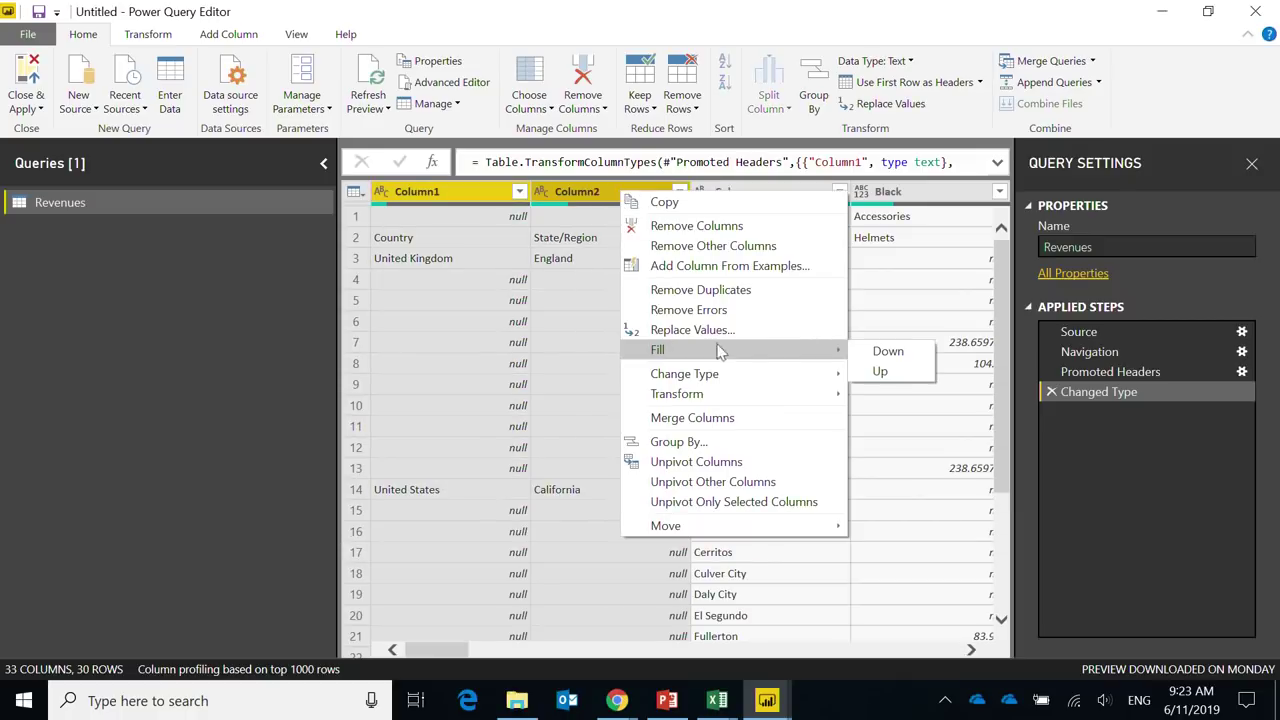
left_click(888, 353)
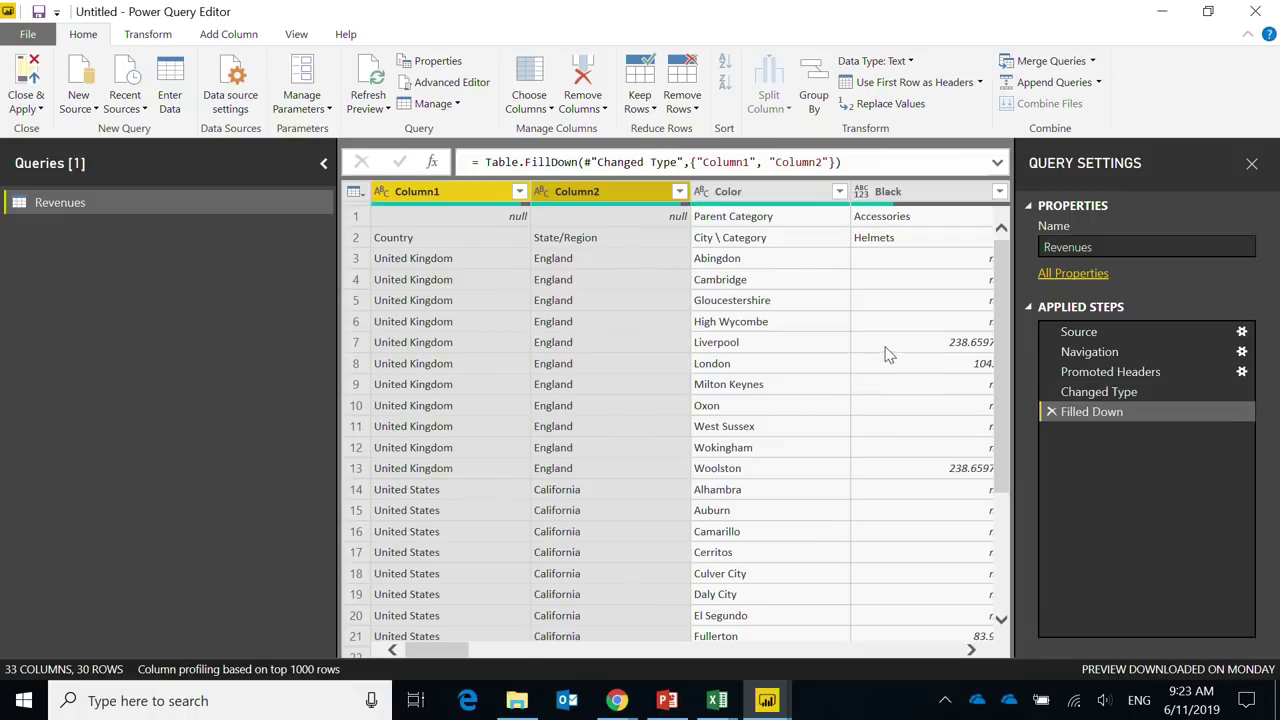
Step: Examine the null cells in the Parent Category row across Column6, Column8 and Column10 of the Revenues query
left_click_drag(457, 651, 527, 657)
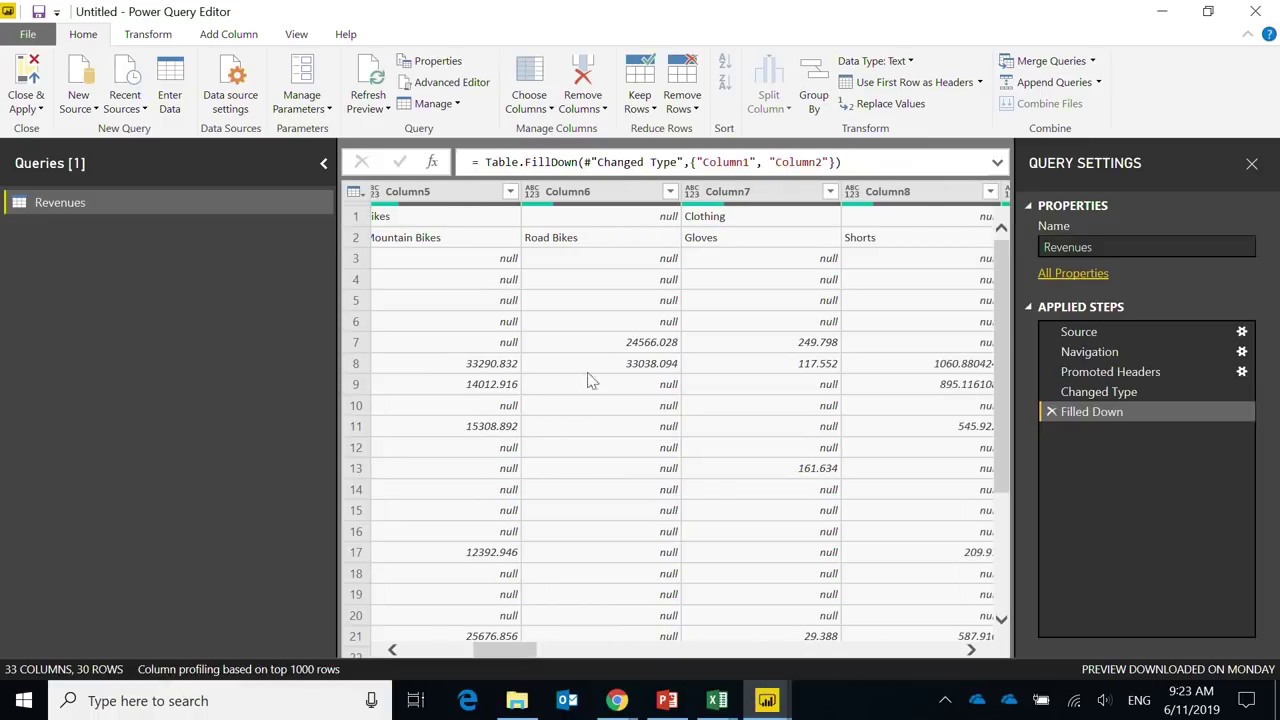
left_click(616, 216)
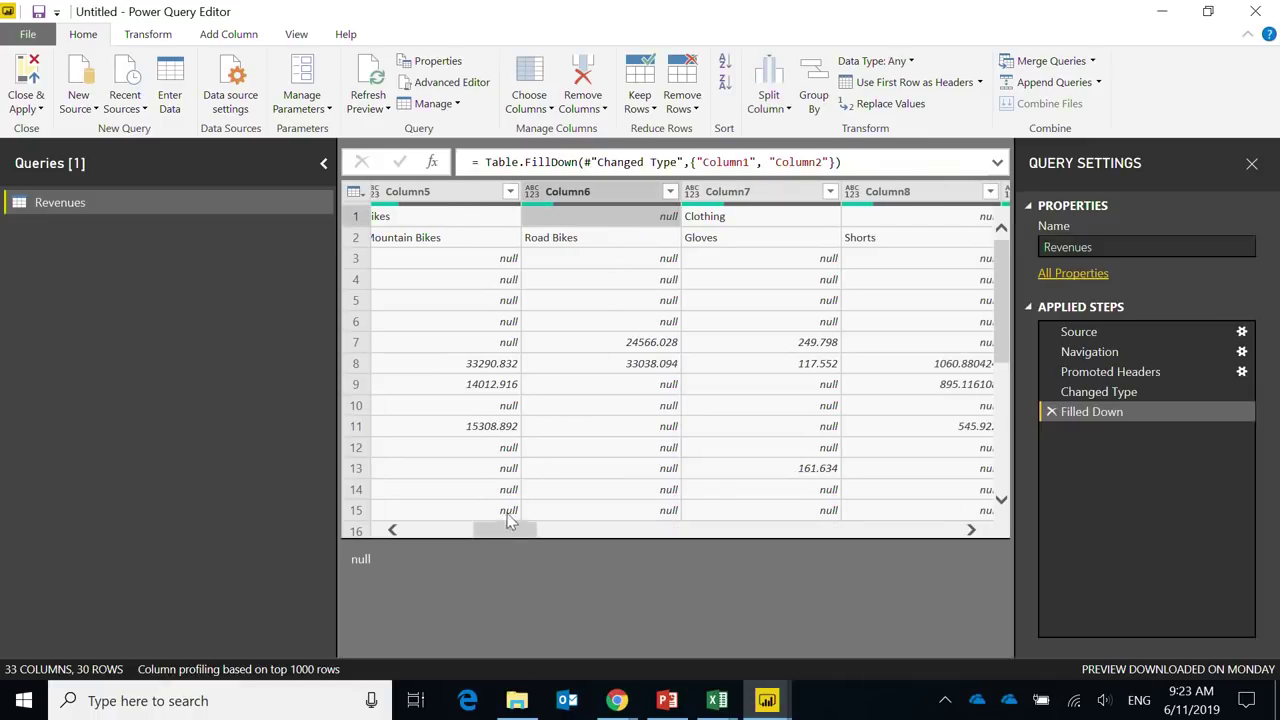
mouse_move(508, 529)
left_mouse_down()
mouse_move(541, 527)
mouse_move(500, 529)
left_mouse_up()
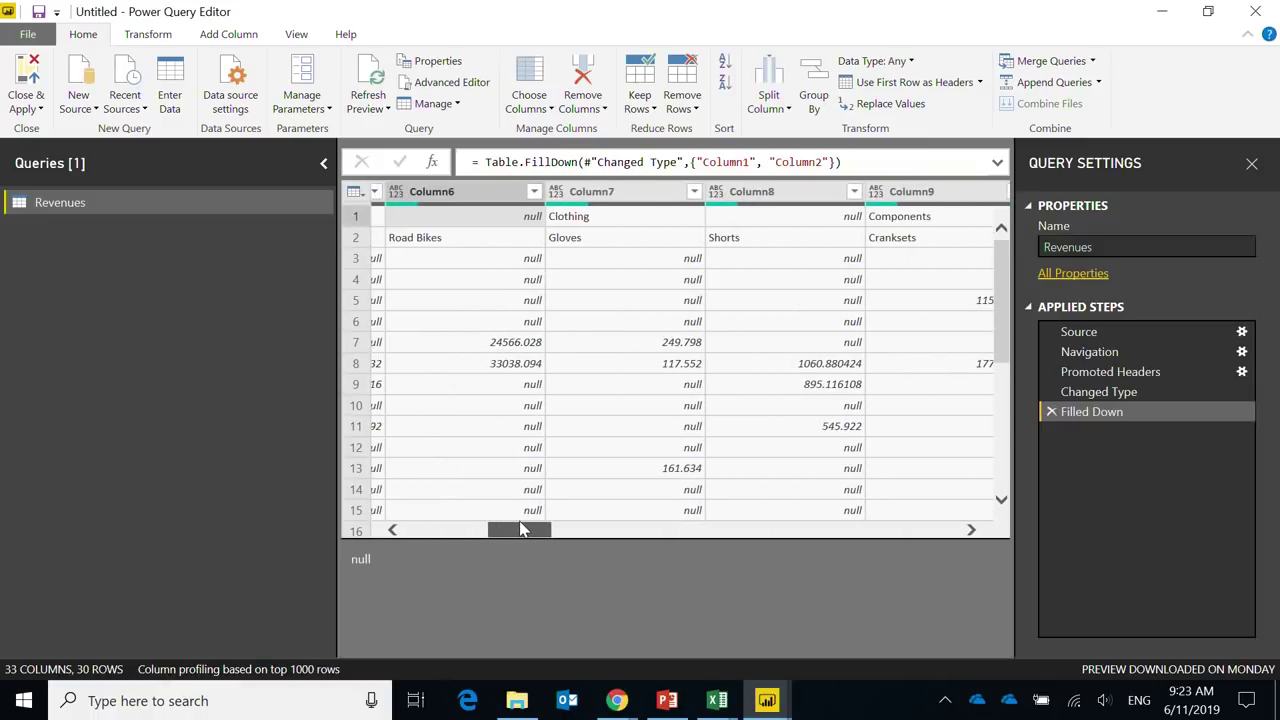
left_click(810, 222)
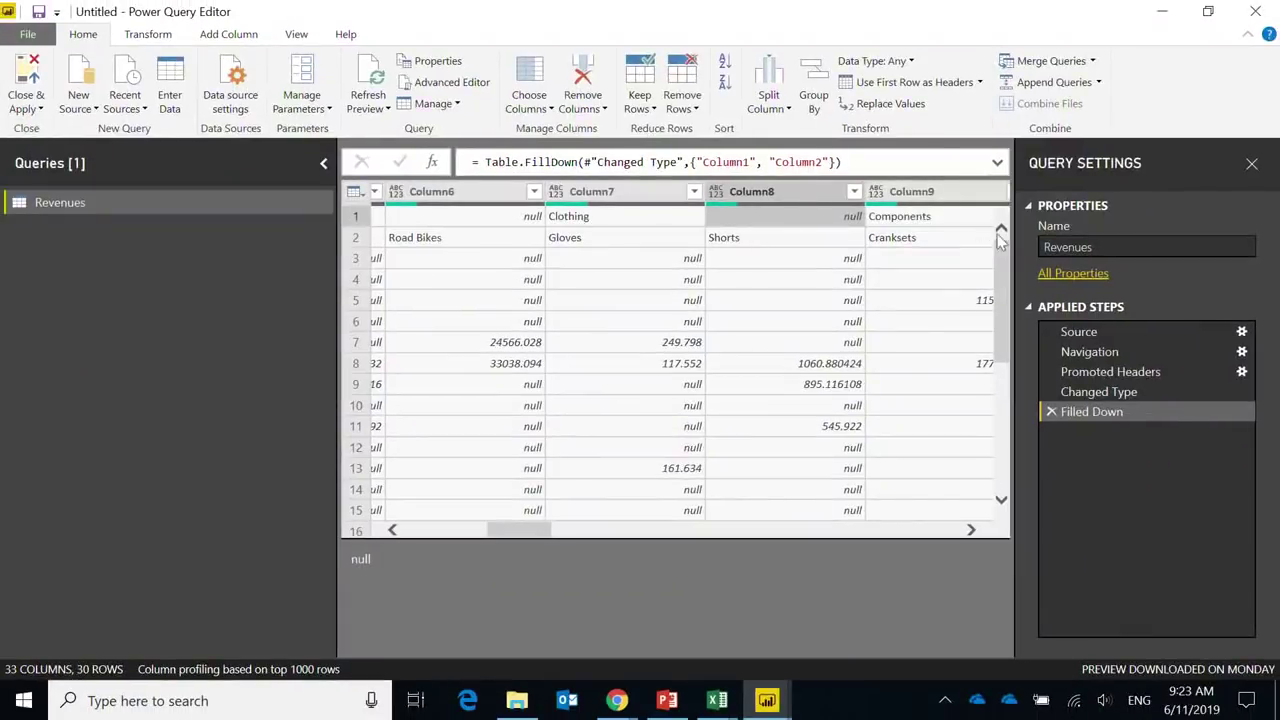
left_click(970, 530)
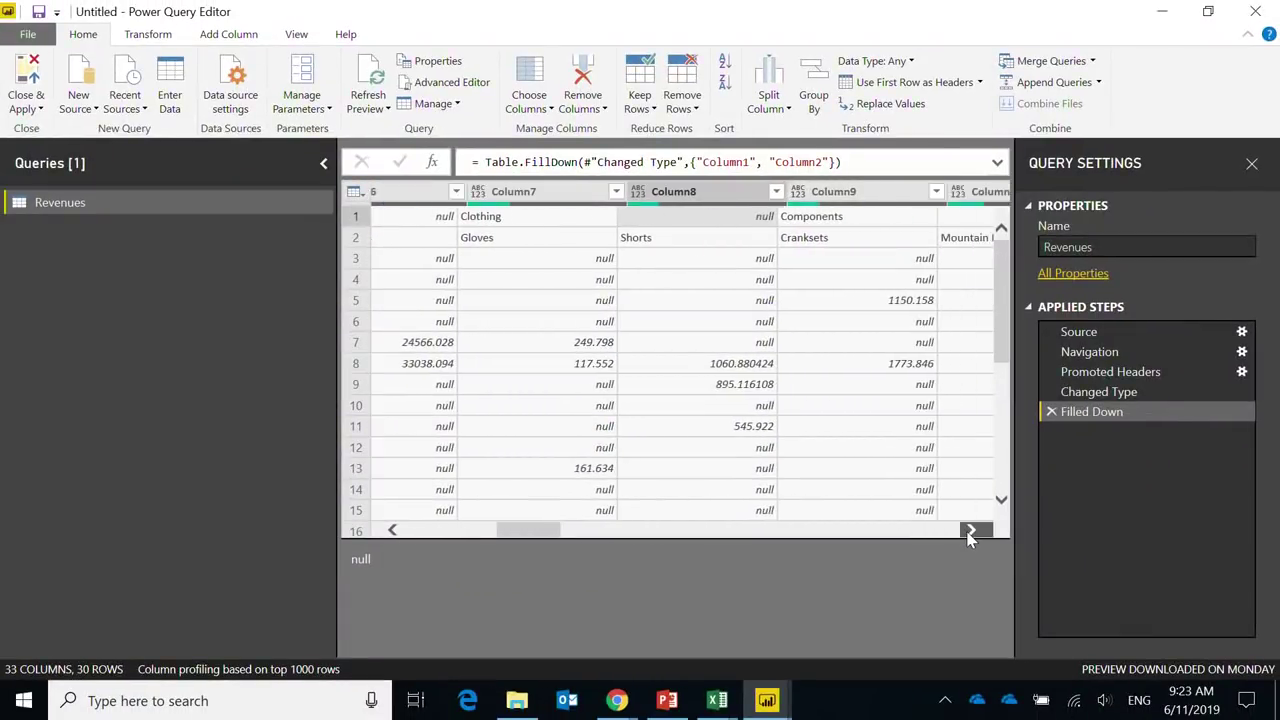
left_click(710, 220)
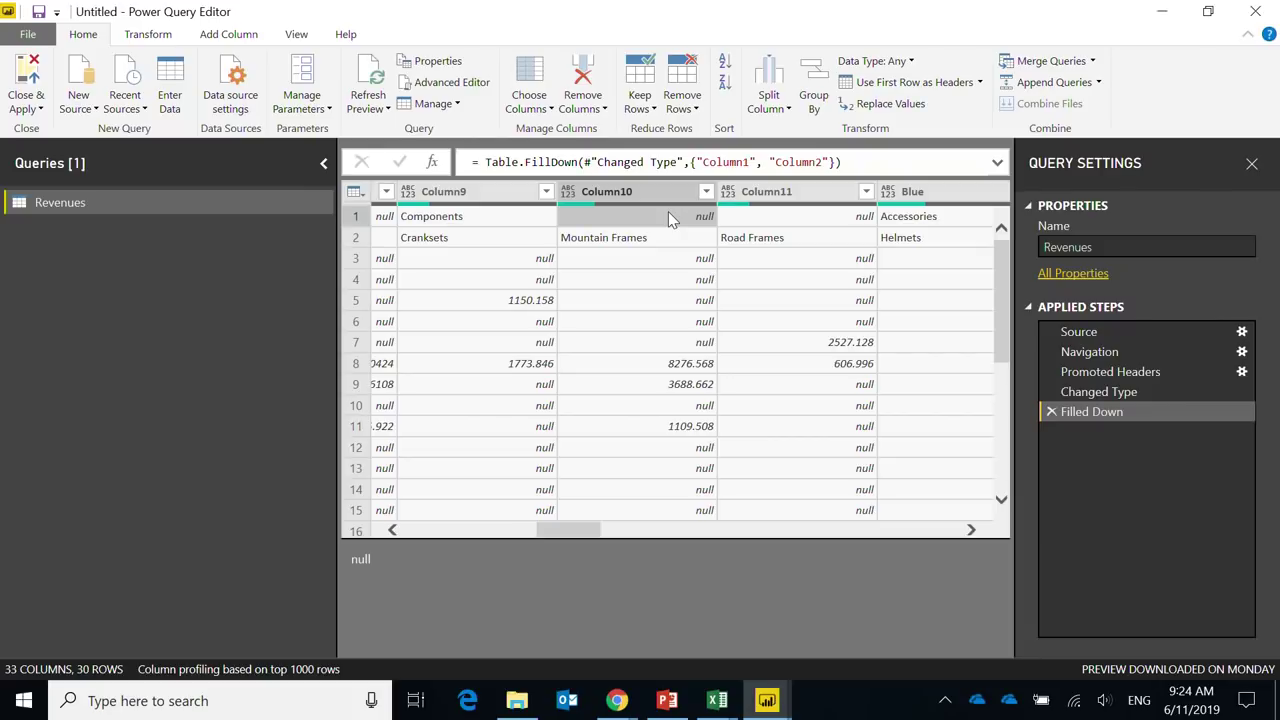
left_click_drag(540, 527, 405, 532)
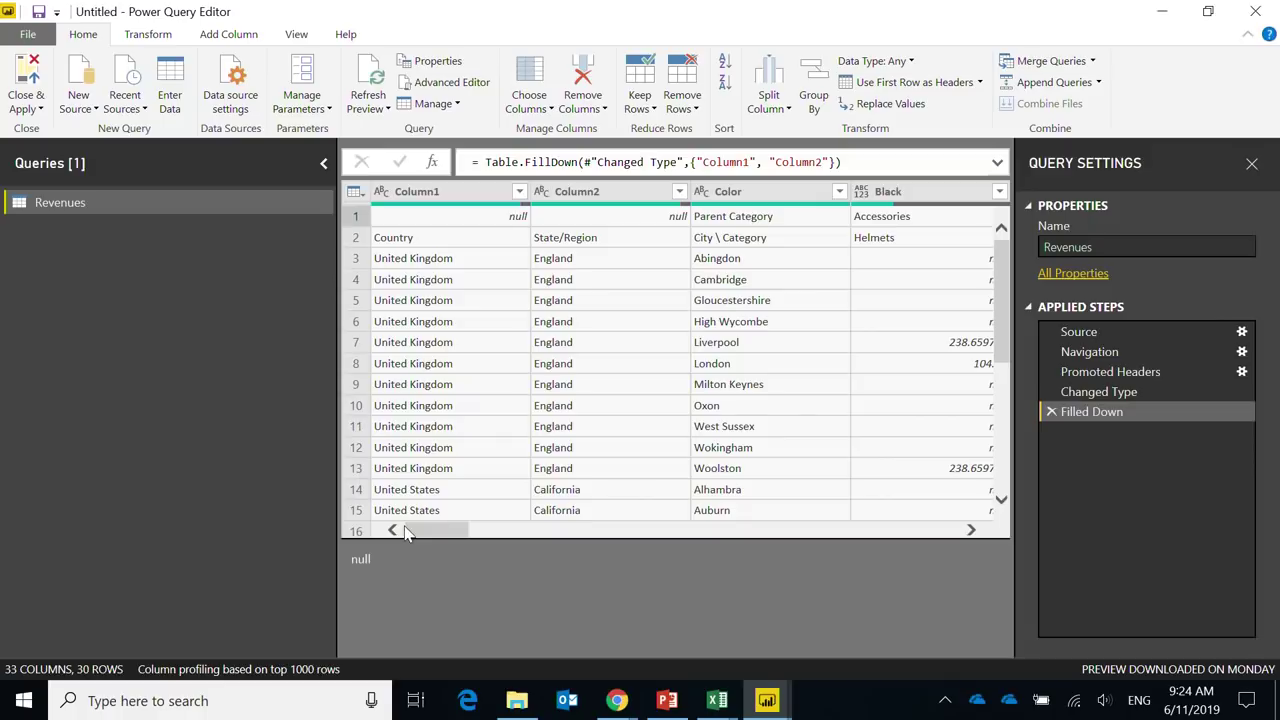
Step: Merge Column1, Column2 and Color into a single column named Merged, using a colon as the separator
left_click(456, 193)
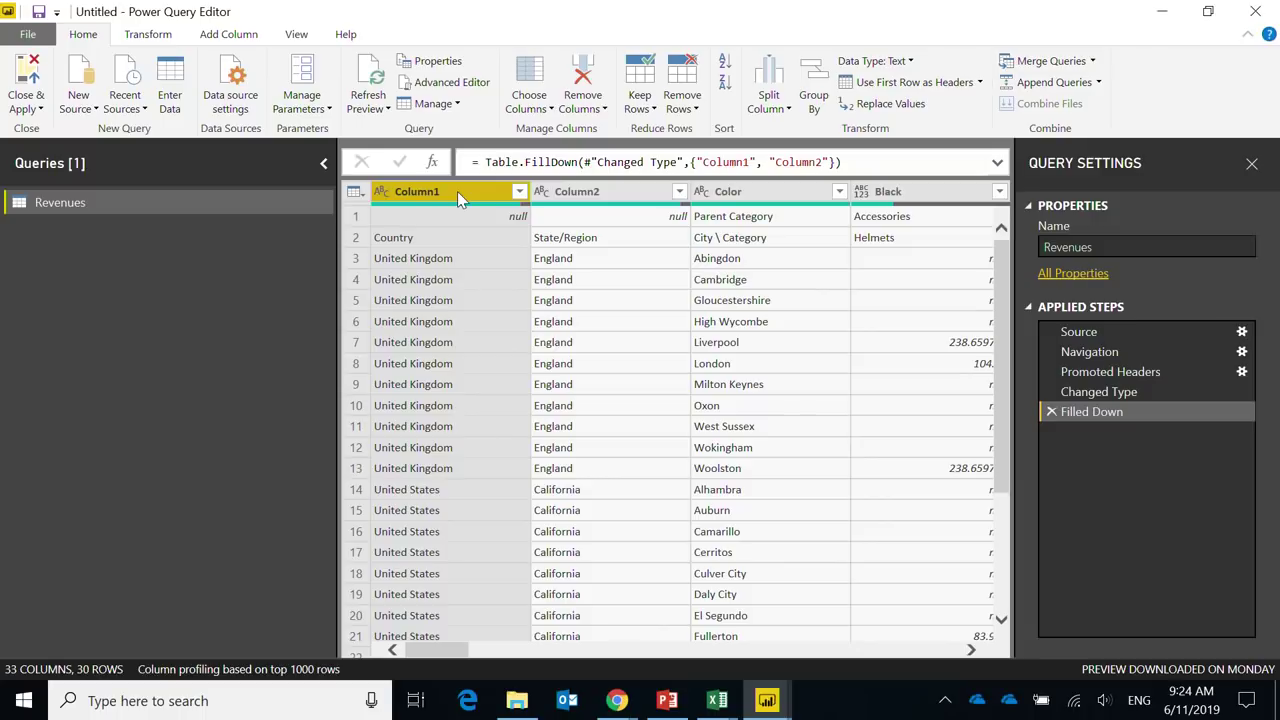
left_click(590, 193, "ctrl")
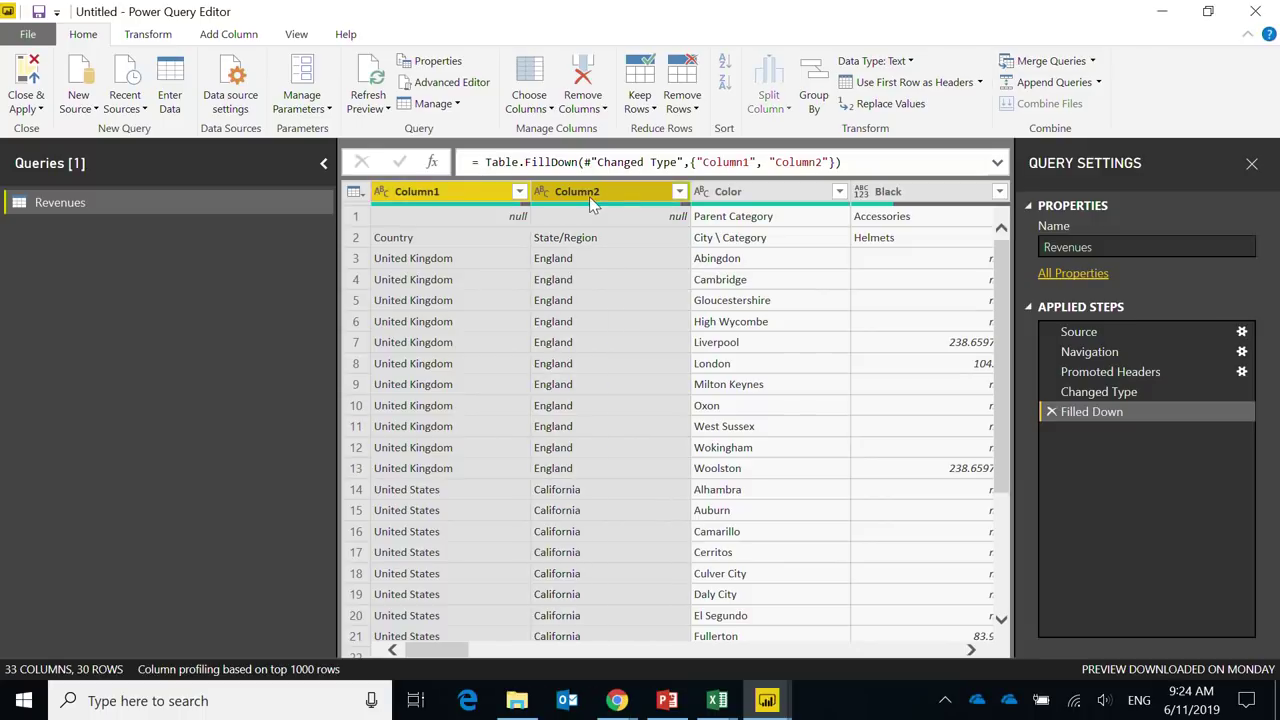
left_click(765, 193, "ctrl")
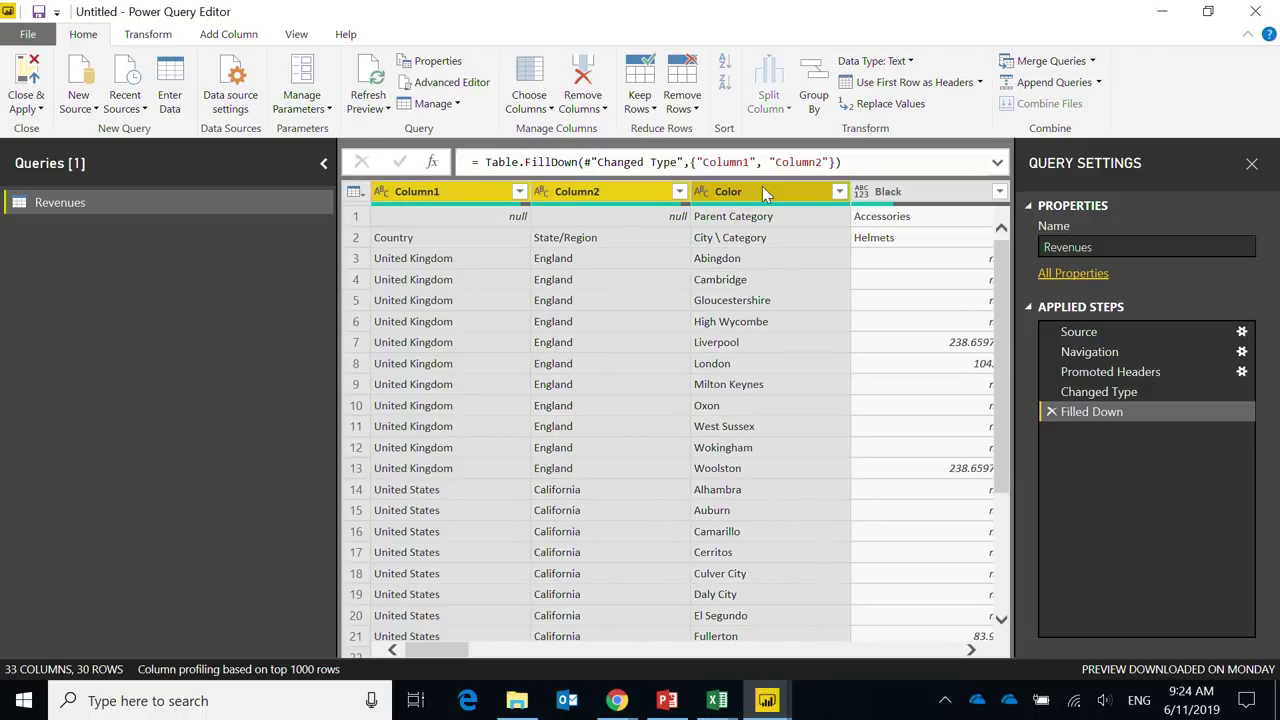
right_click(765, 193)
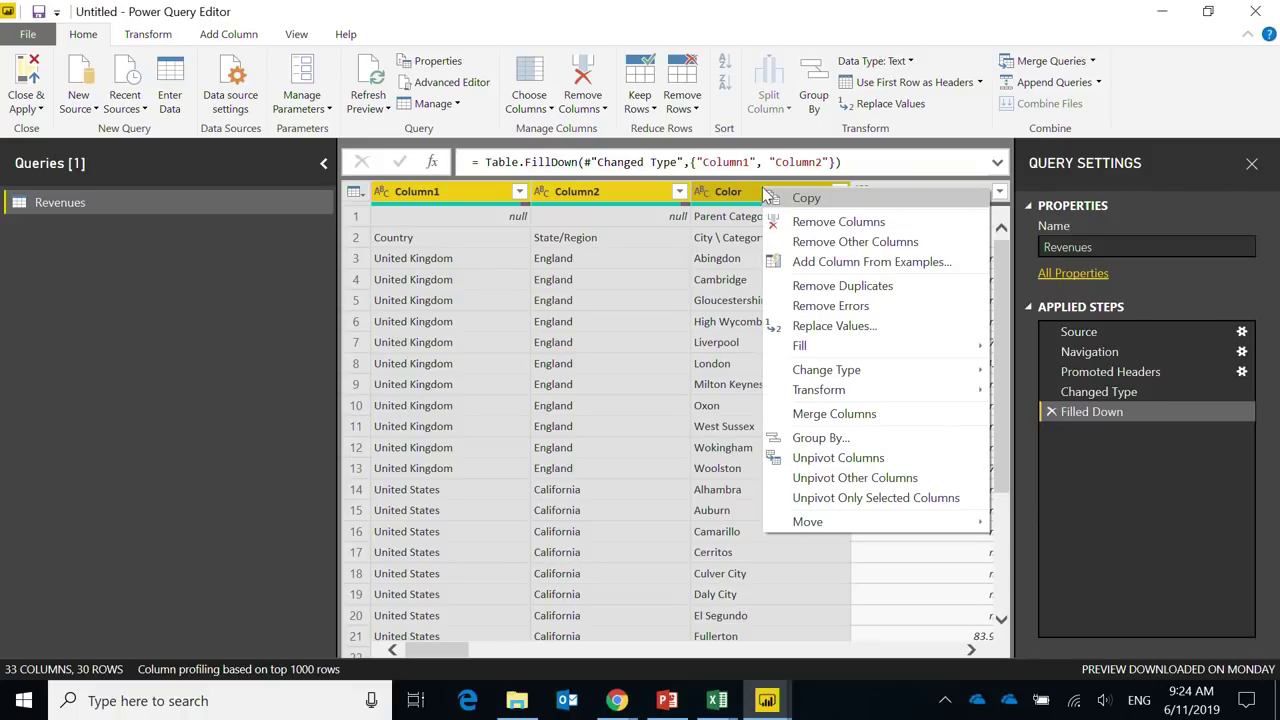
mouse_move(950, 390)
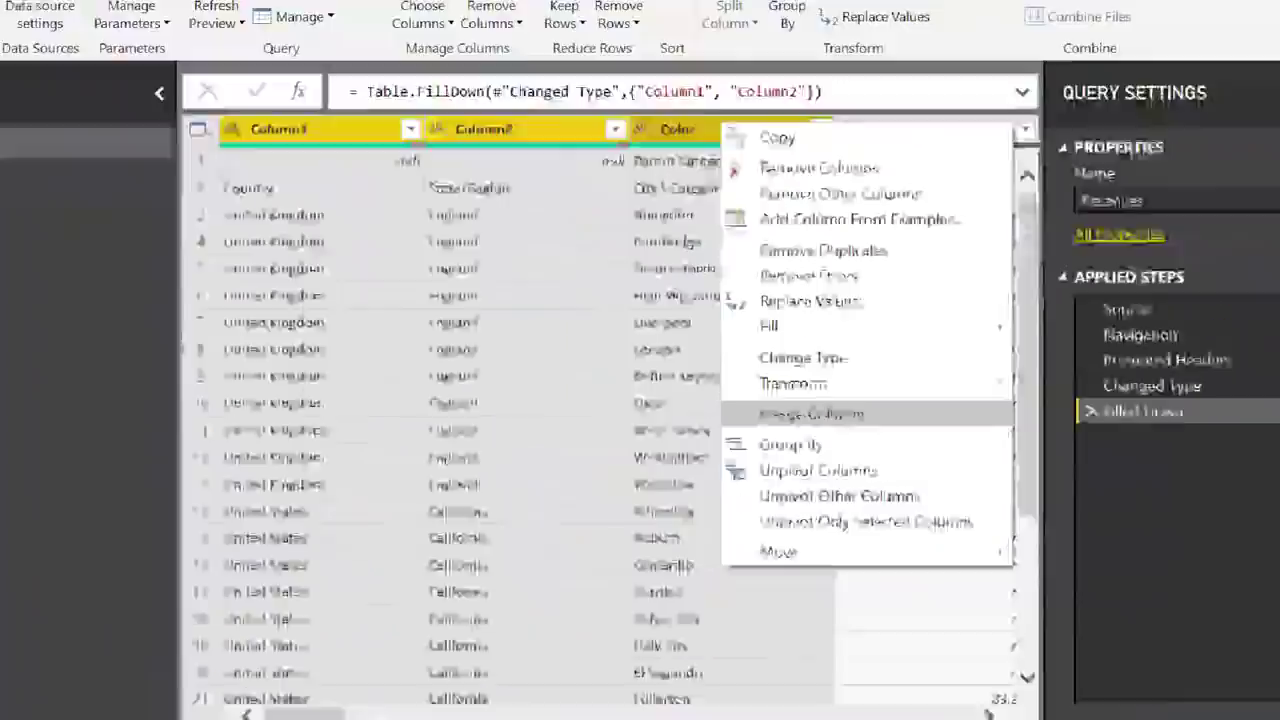
left_click(909, 413)
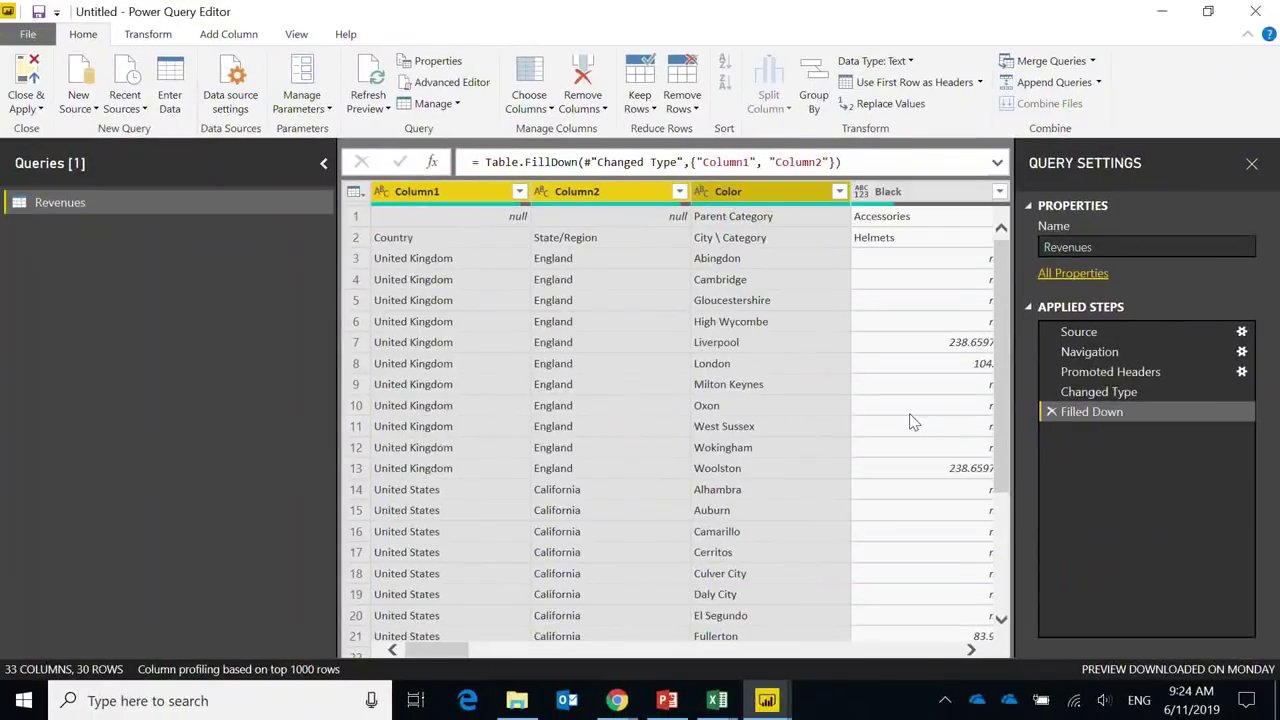
right_click(575, 192)
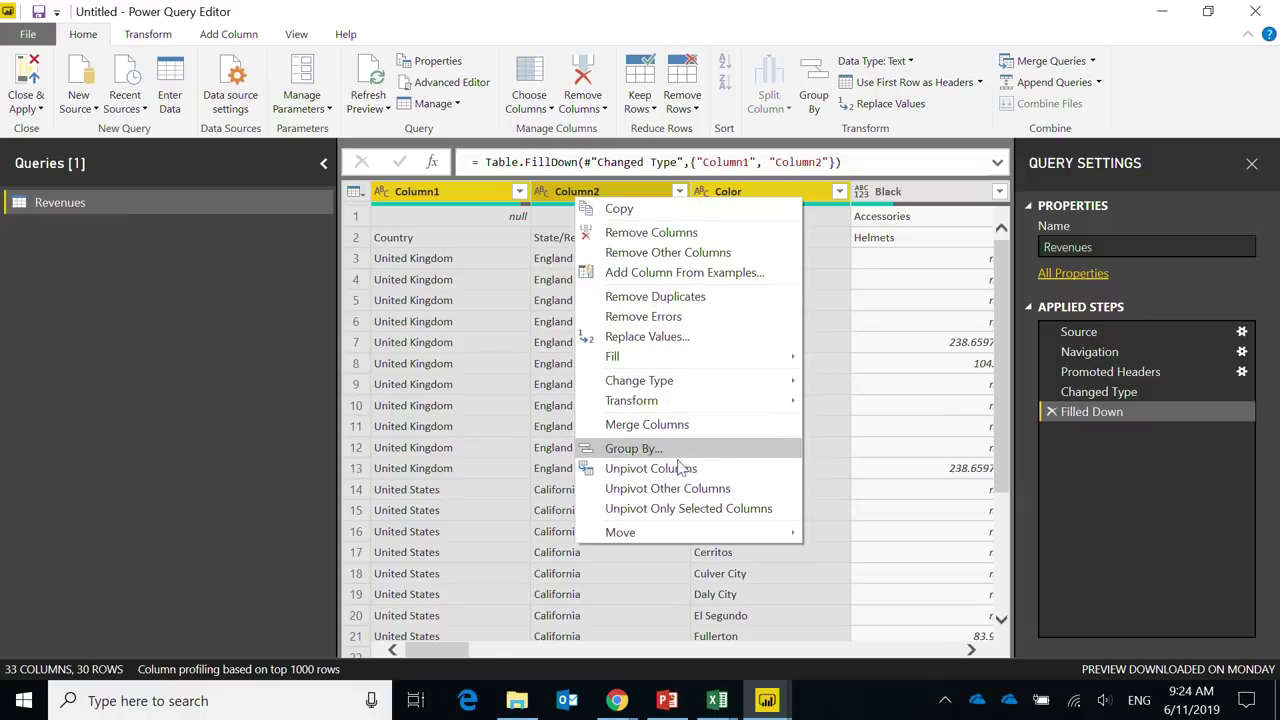
left_click(687, 426)
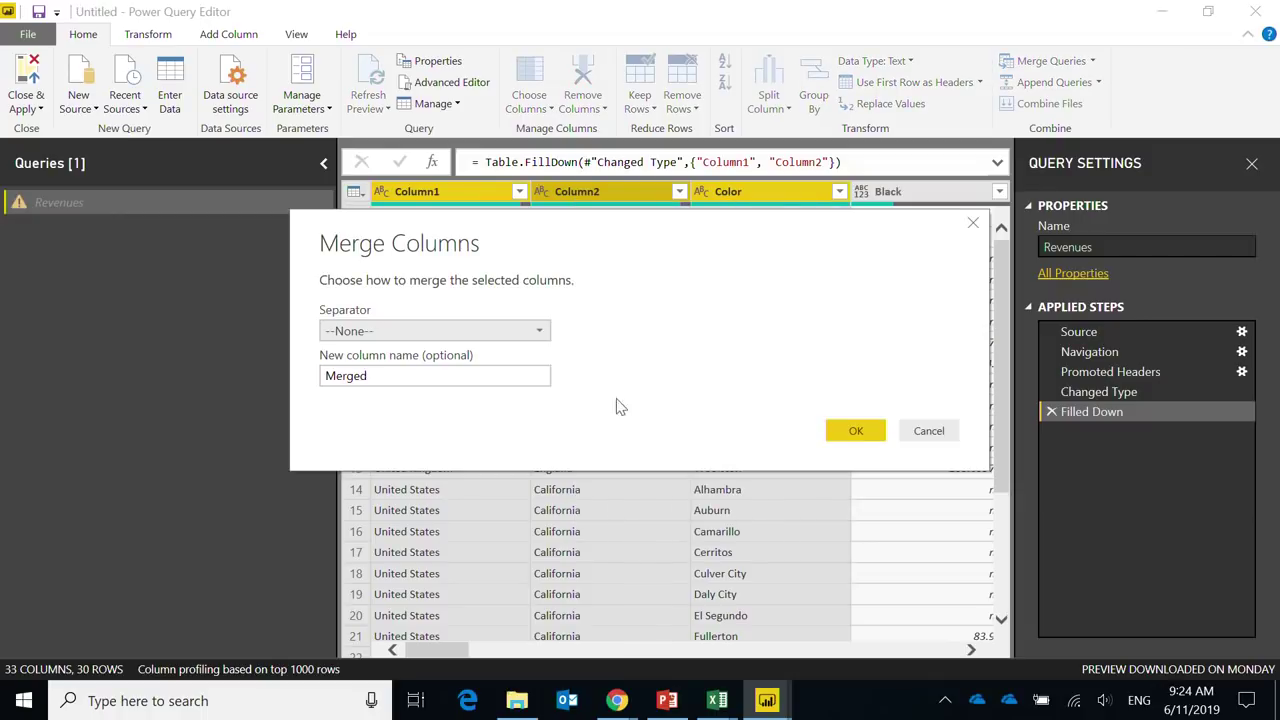
left_click(427, 331)
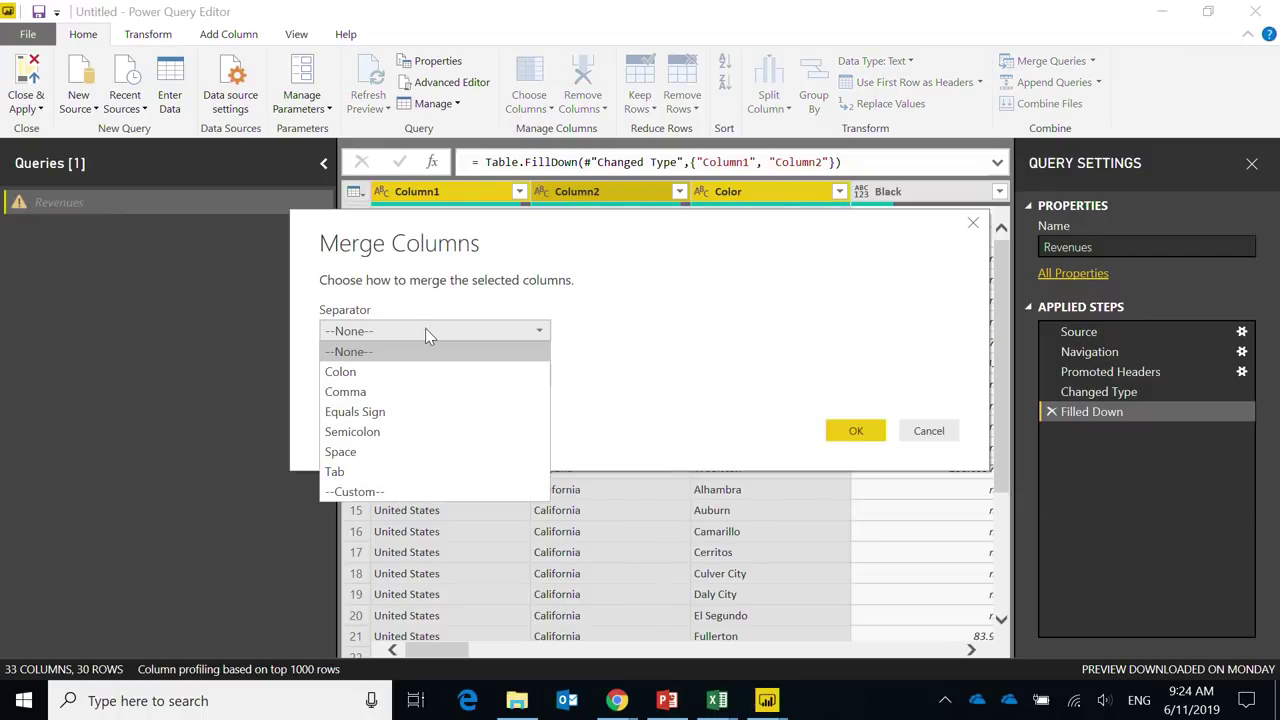
left_click(389, 371)
left_click(862, 428)
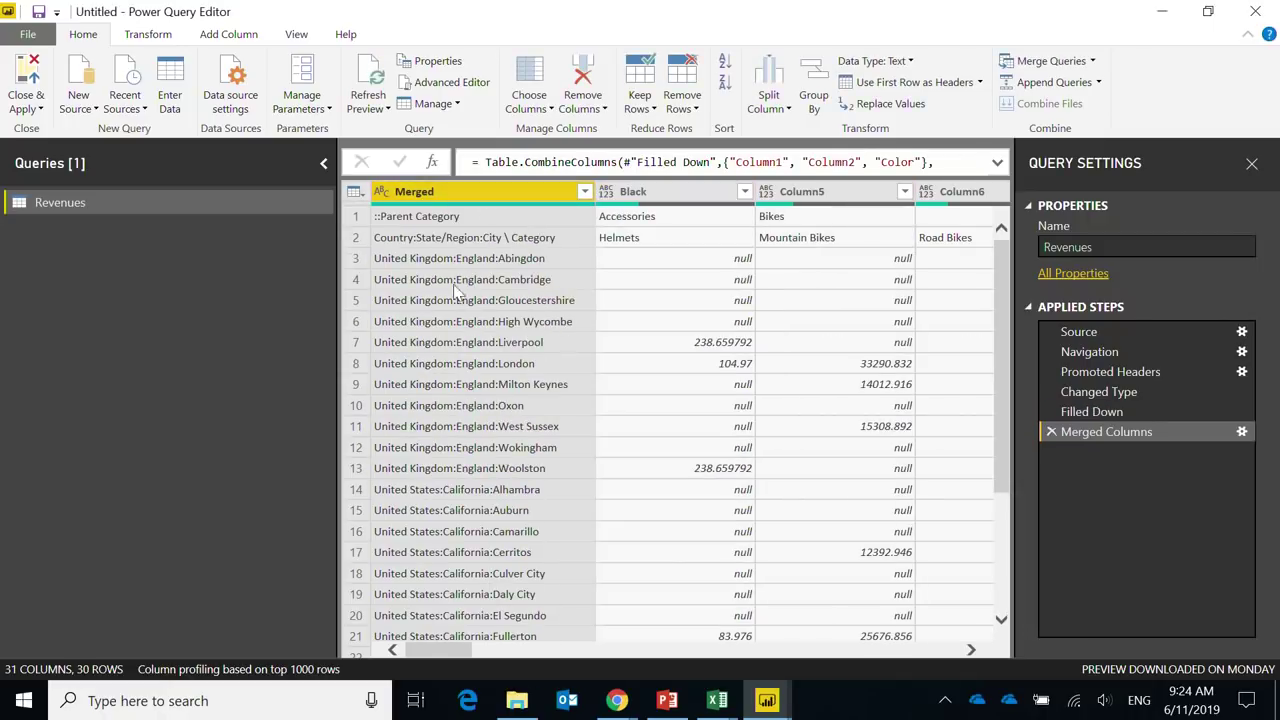
Step: Review the combined country, state and city values in the Merged column
left_click(422, 266)
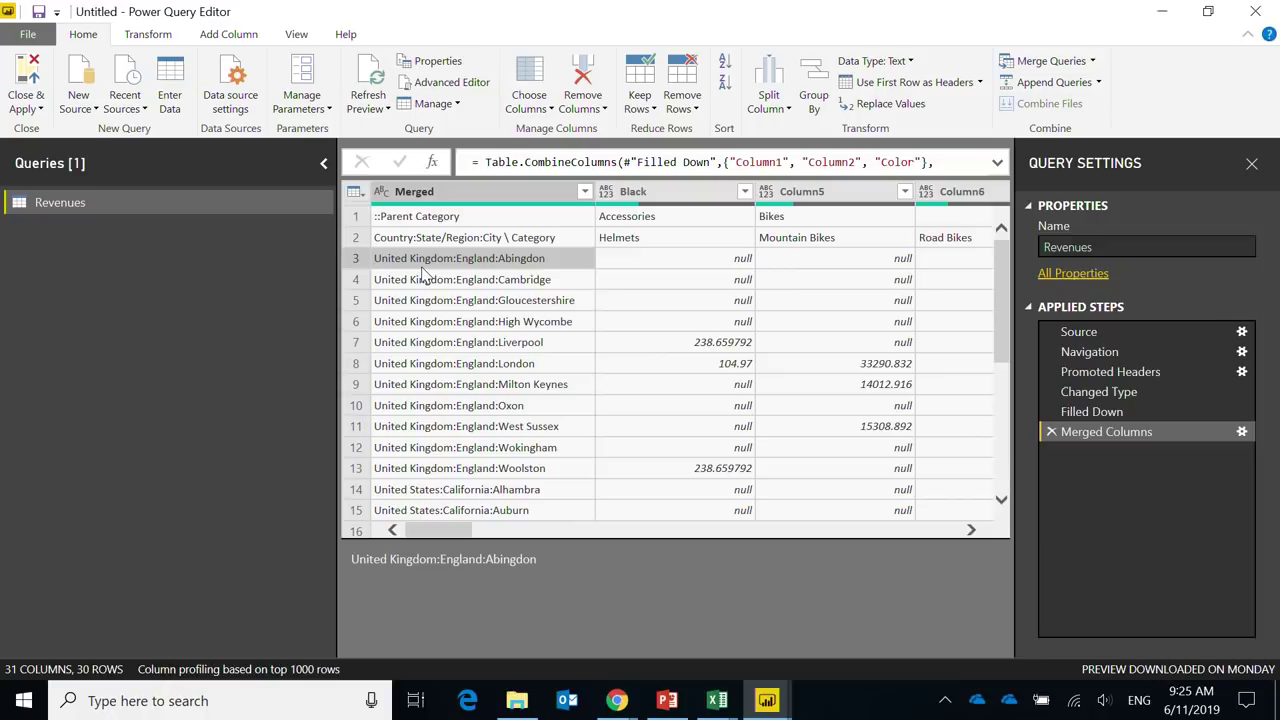
left_click(482, 279)
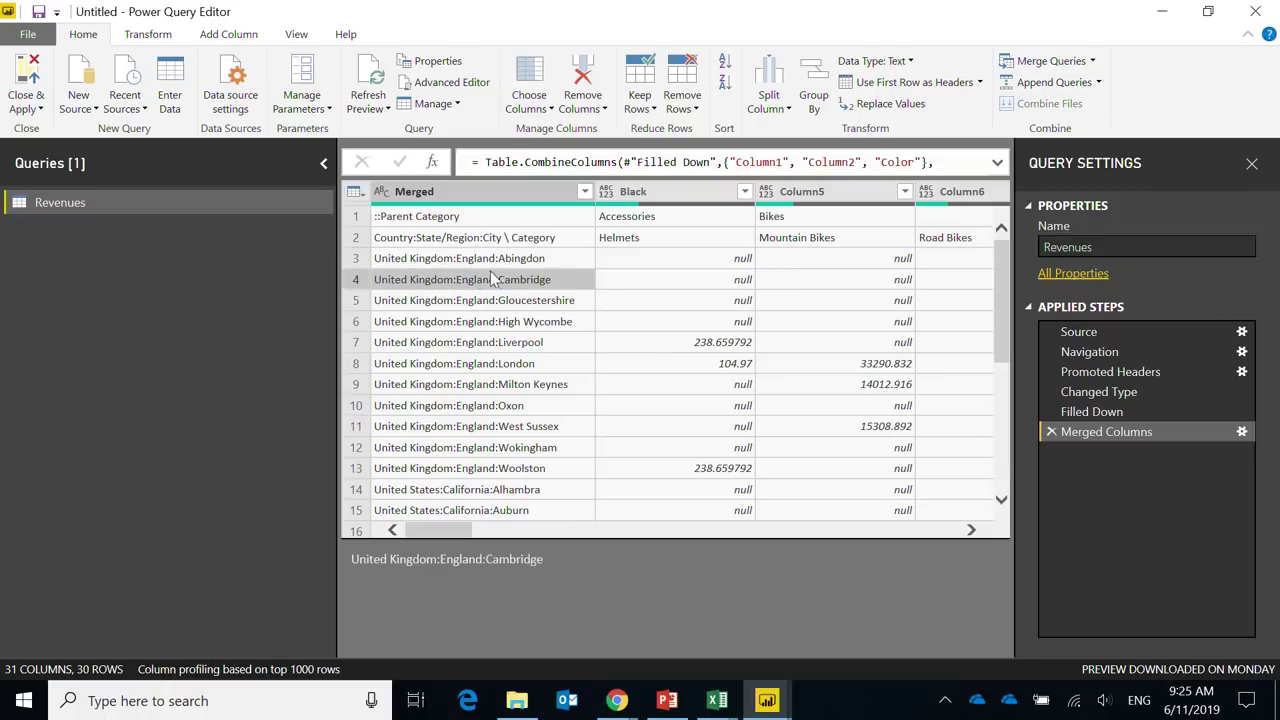
left_click(470, 321)
left_click(480, 363)
scroll(475, 388, "down", 5)
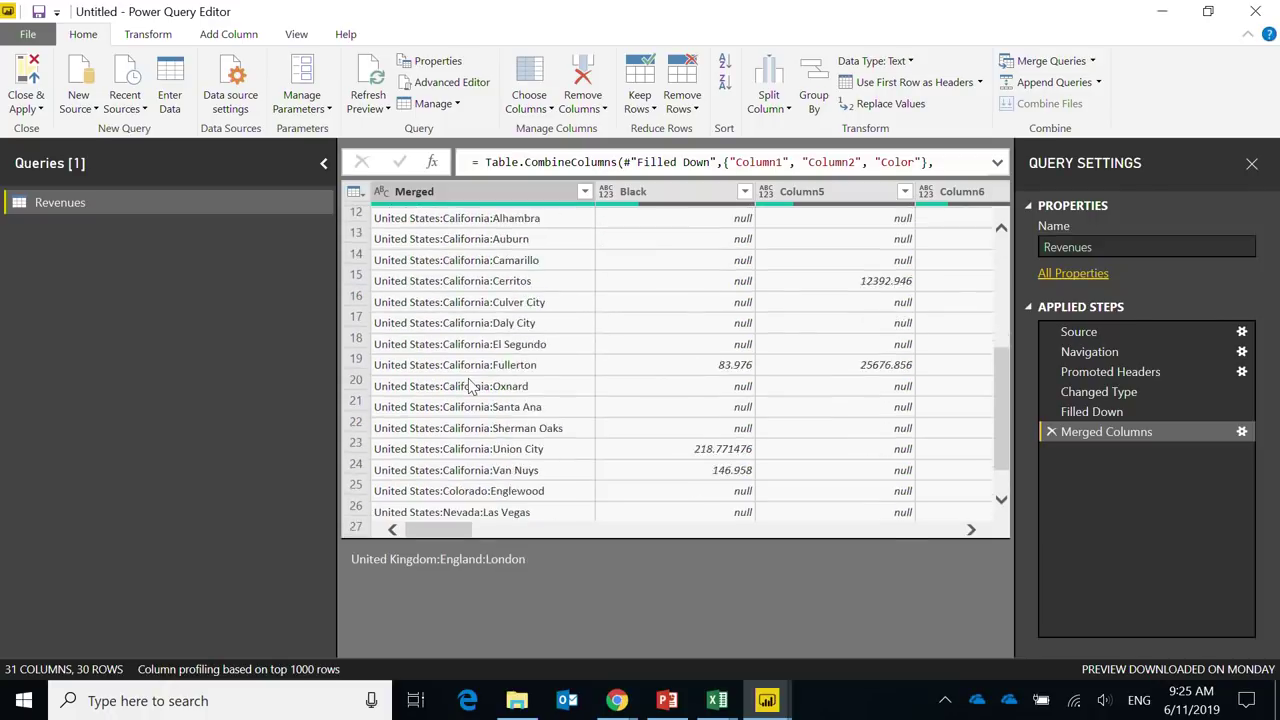
scroll(470, 388, "up", 5)
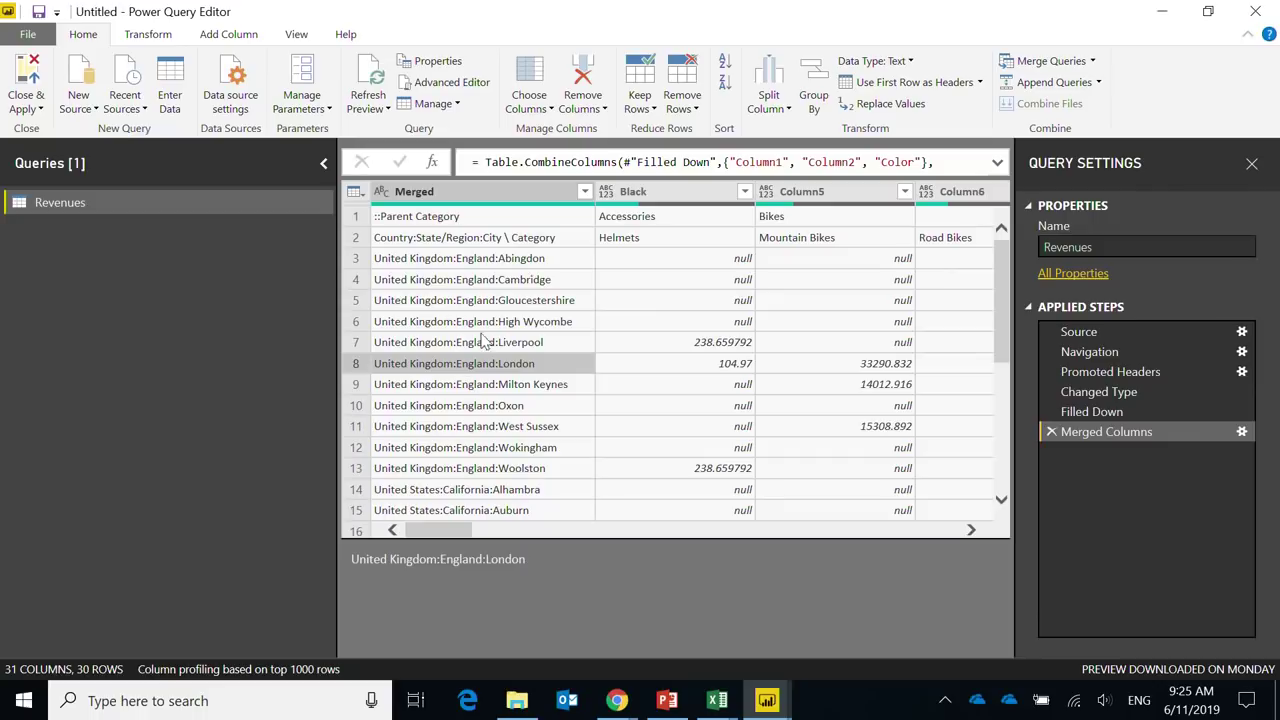
Step: Transpose the Revenues table so its rows become columns
left_click(490, 192)
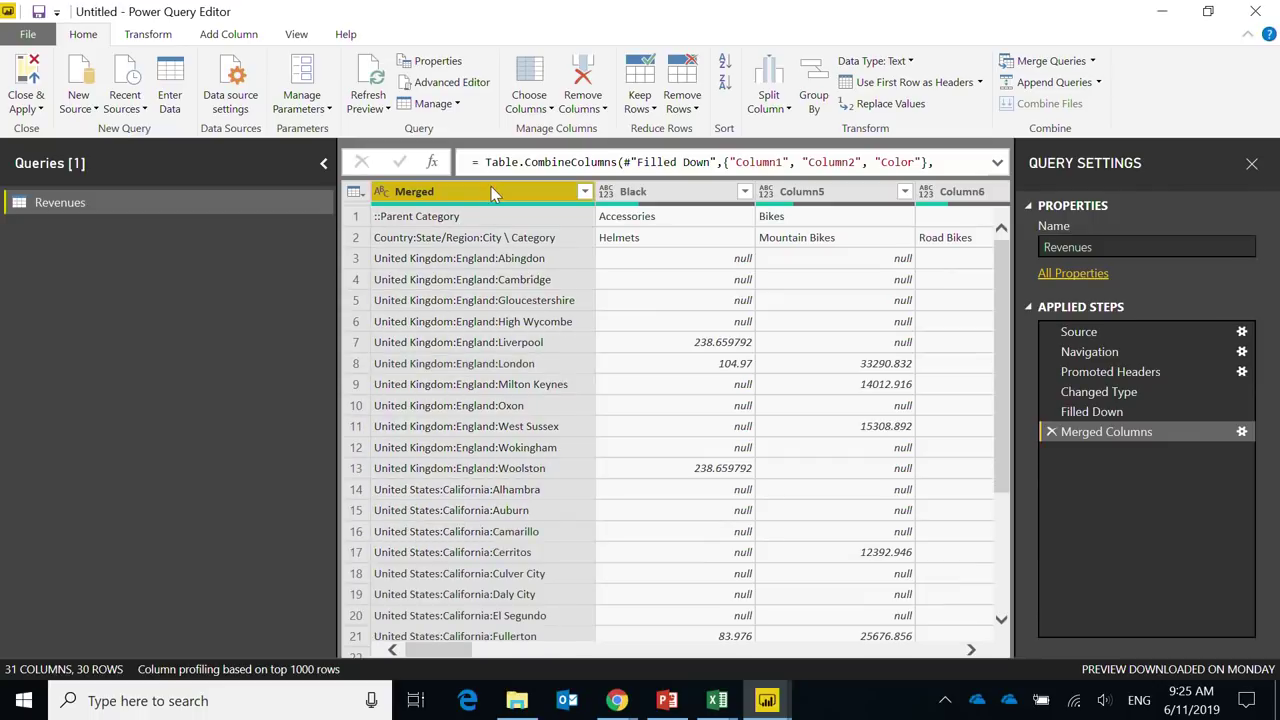
left_click(145, 34)
left_click(160, 62)
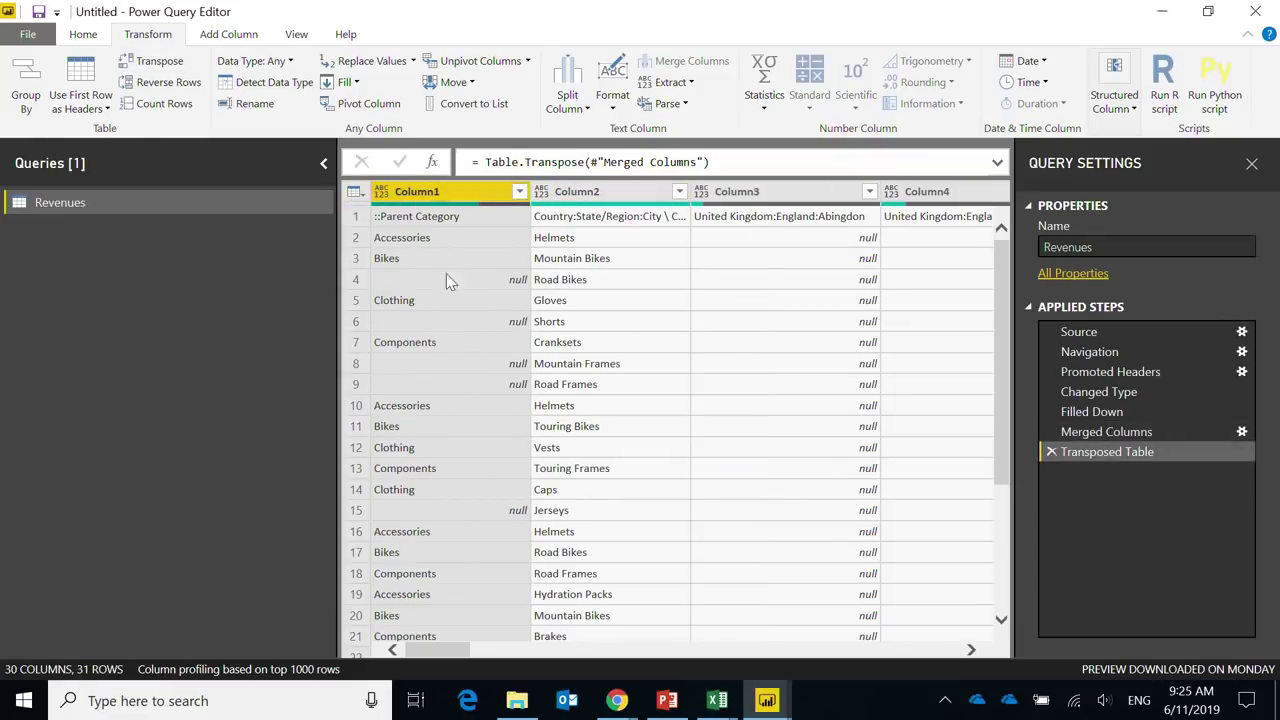
Step: Fill down the null parent category cells in Column1 of the transposed table
left_click(424, 322)
left_click(424, 299)
scroll(424, 297, "down", 4)
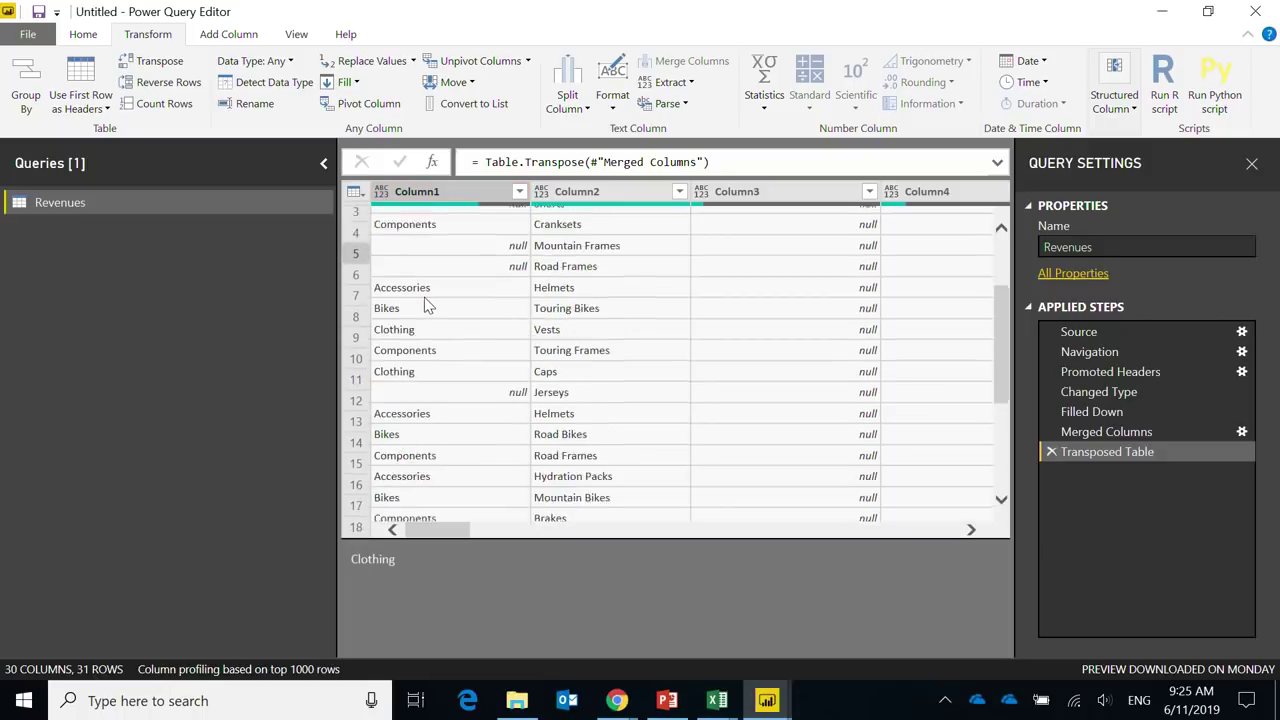
scroll(424, 297, "down", 2)
left_click(423, 363)
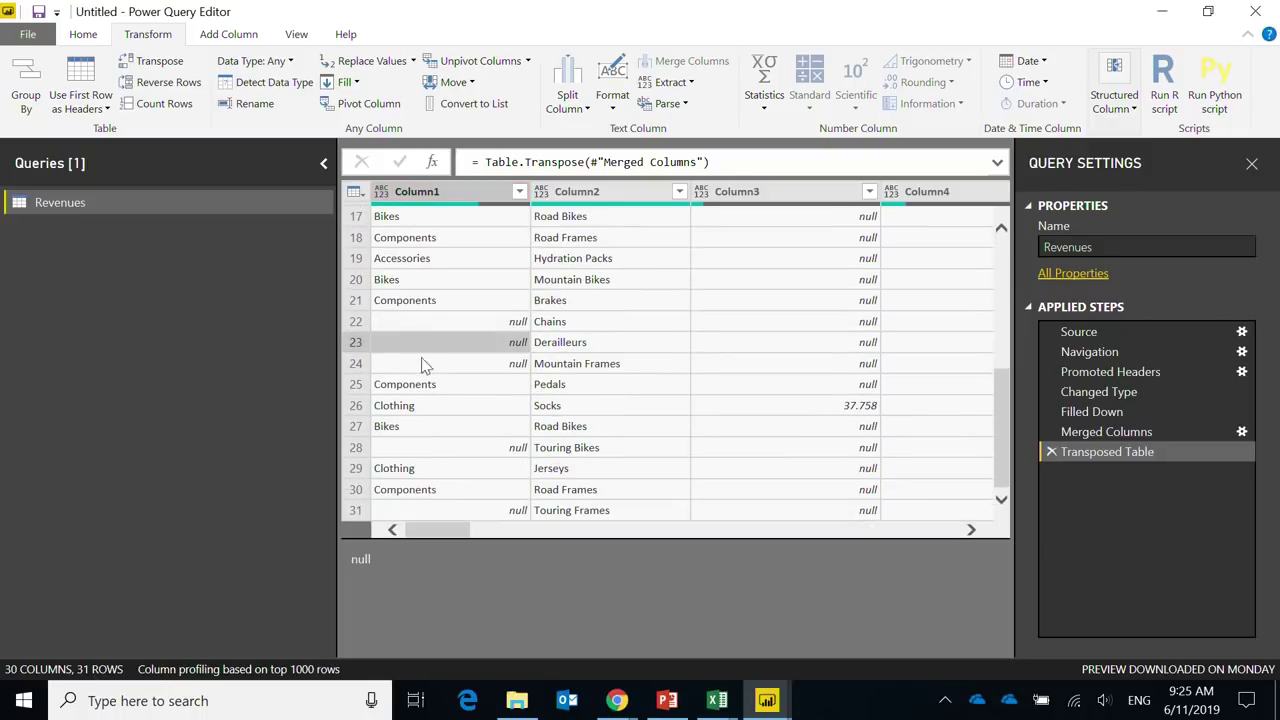
left_click(442, 194)
right_click(442, 193)
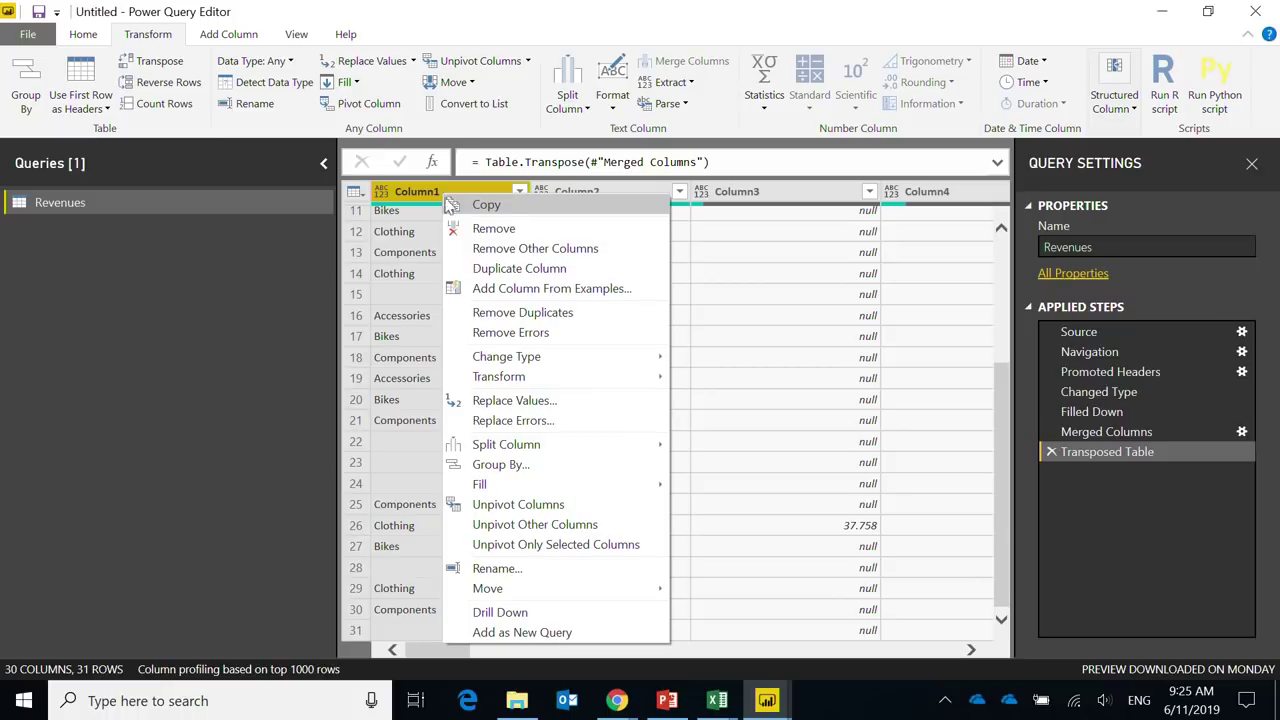
mouse_move(643, 490)
left_click(700, 485)
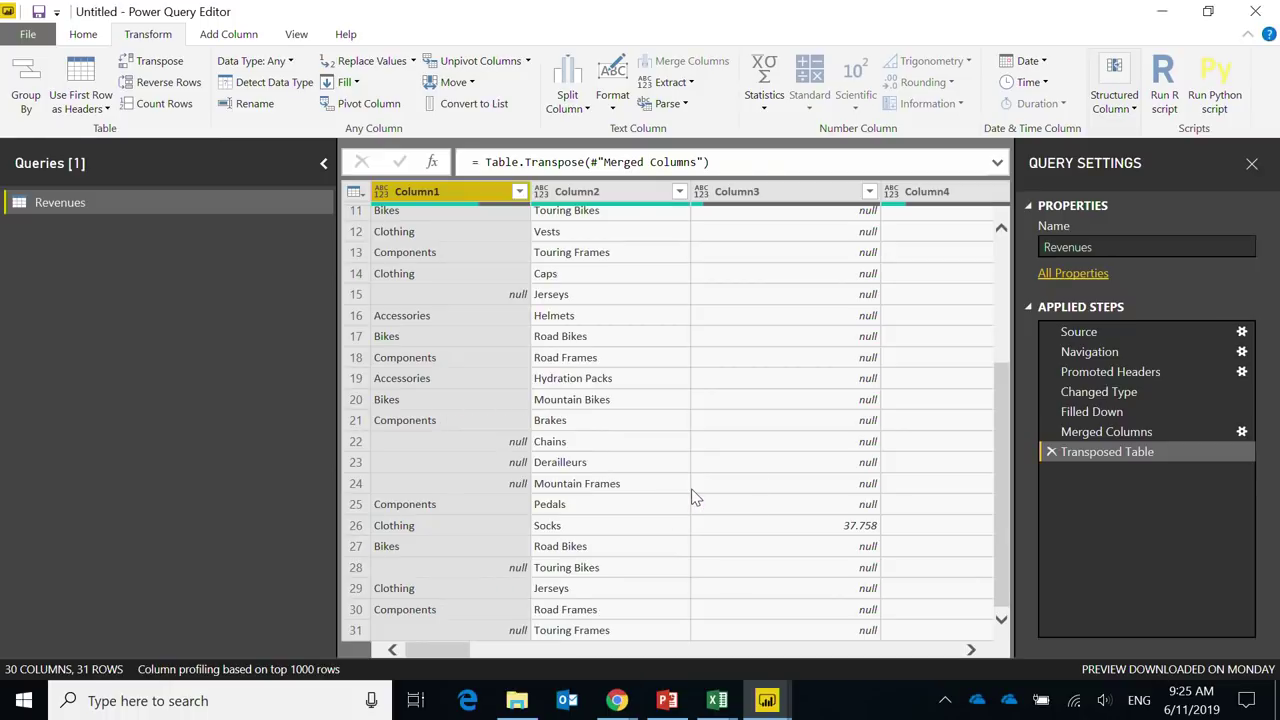
Step: Use the first row of the transposed table as its column headers
left_click(357, 193)
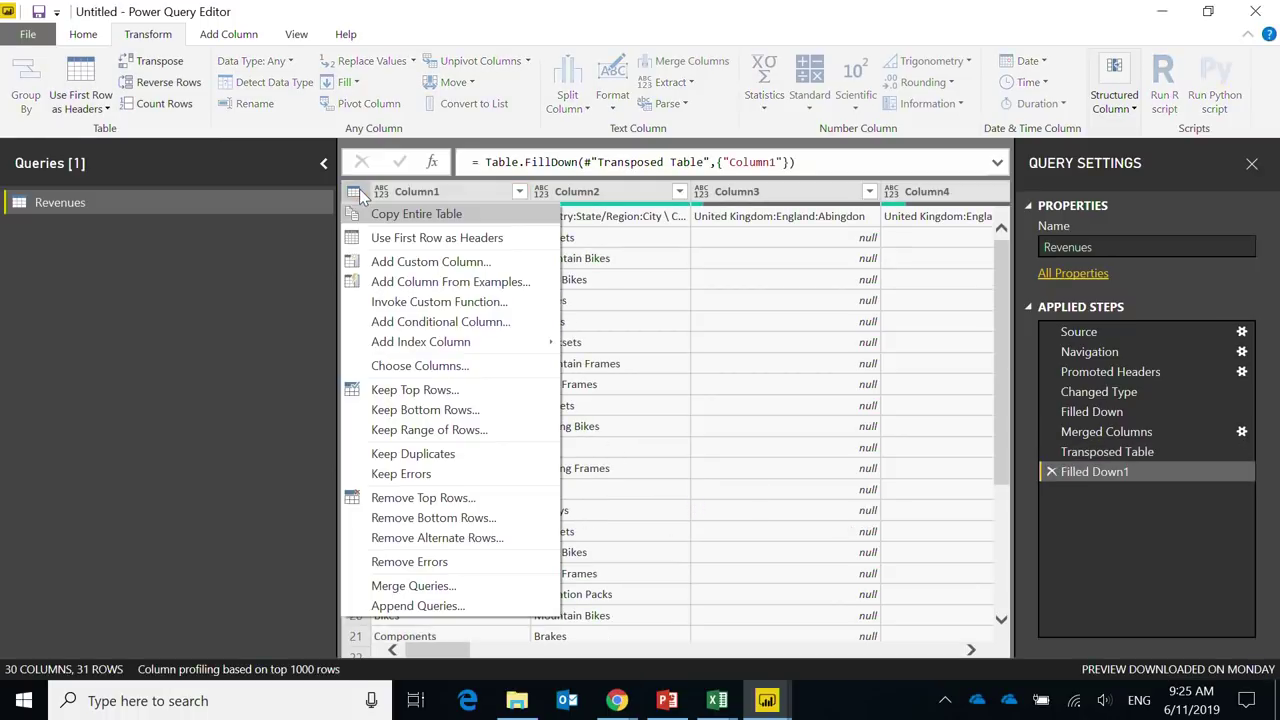
left_click(395, 245)
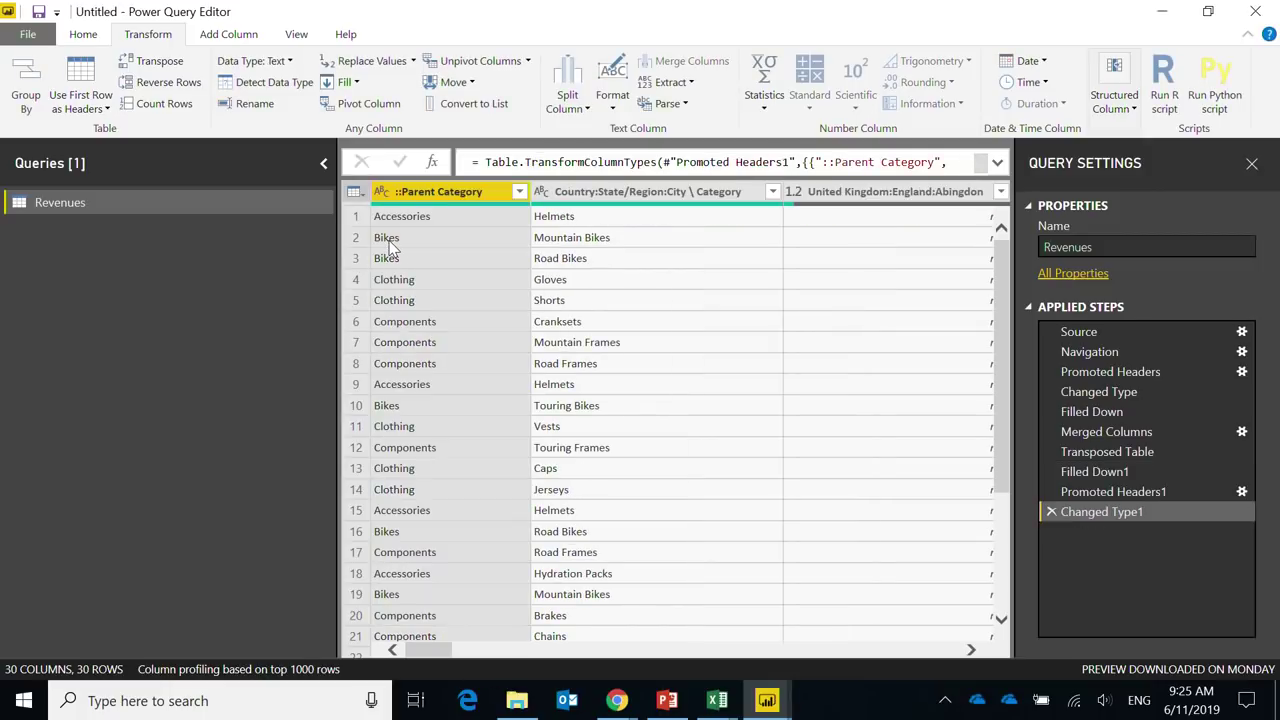
mouse_move(436, 652)
left_mouse_down()
mouse_move(447, 653)
mouse_move(424, 653)
left_mouse_up()
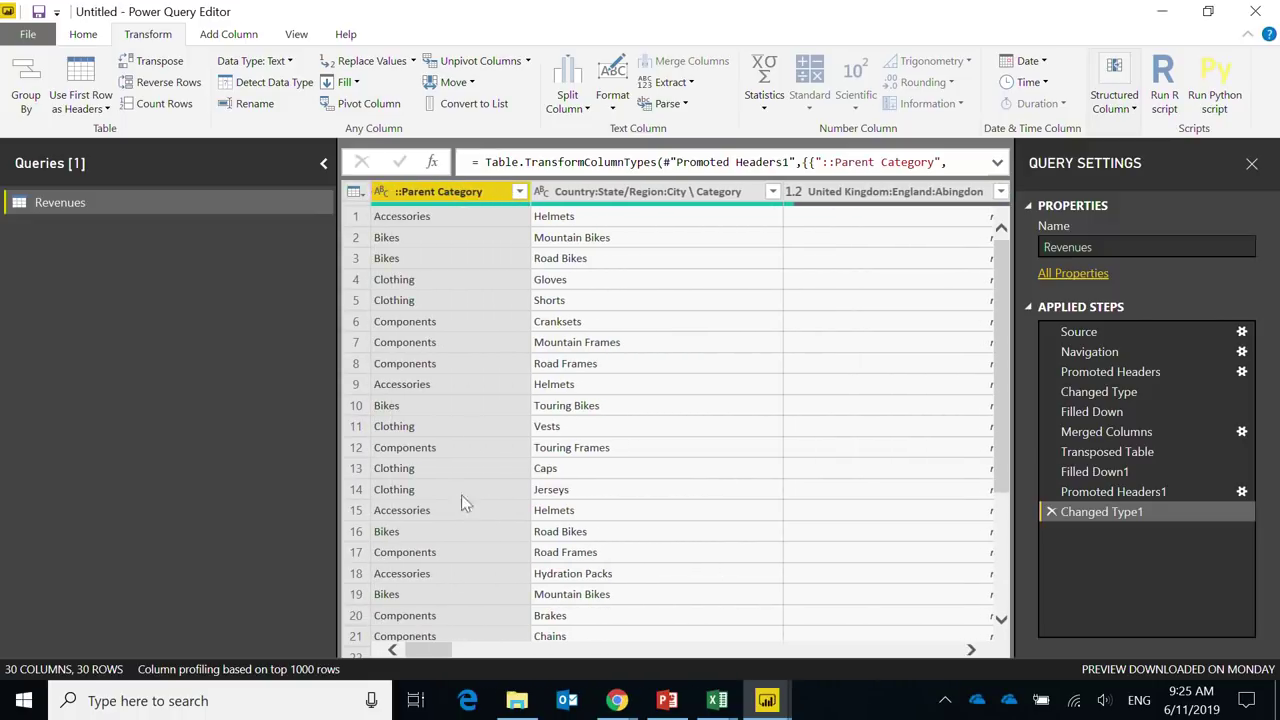
Step: Examine the parent category and category columns and the Cambridge and Gloucestershire revenue columns of the transposed table
left_click(595, 191)
left_click(496, 191)
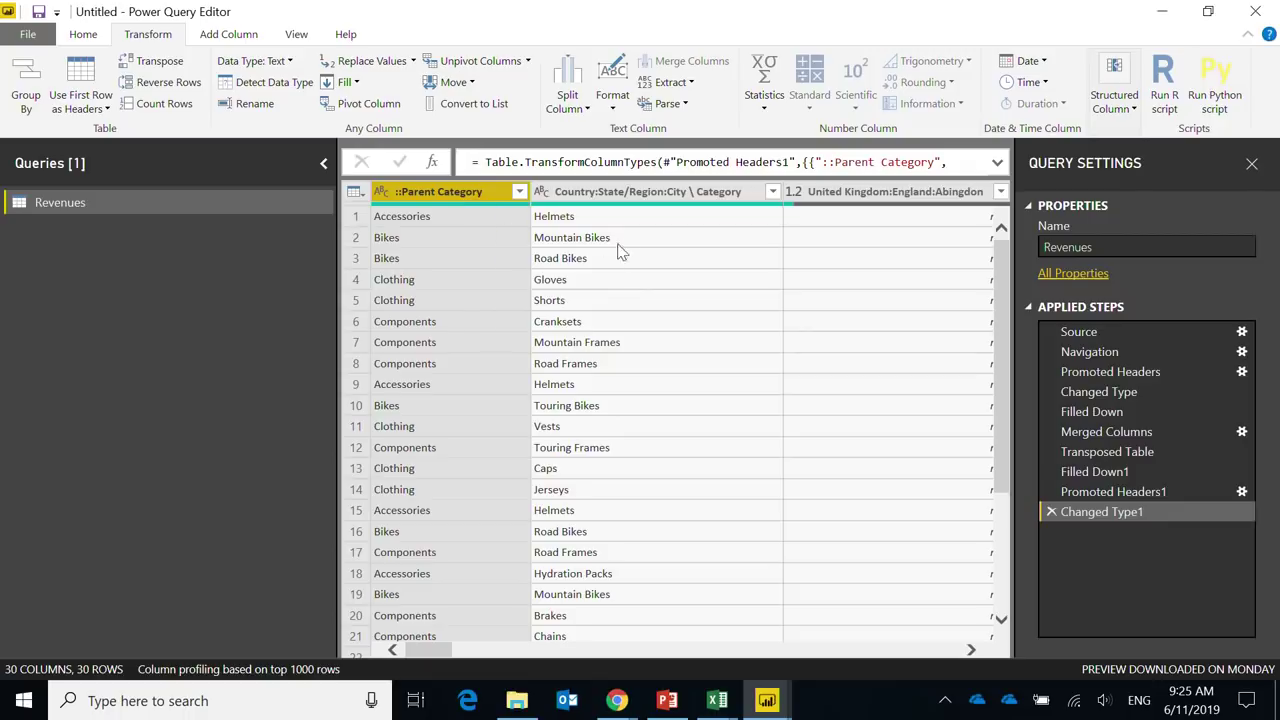
left_click(585, 240)
left_click(559, 219)
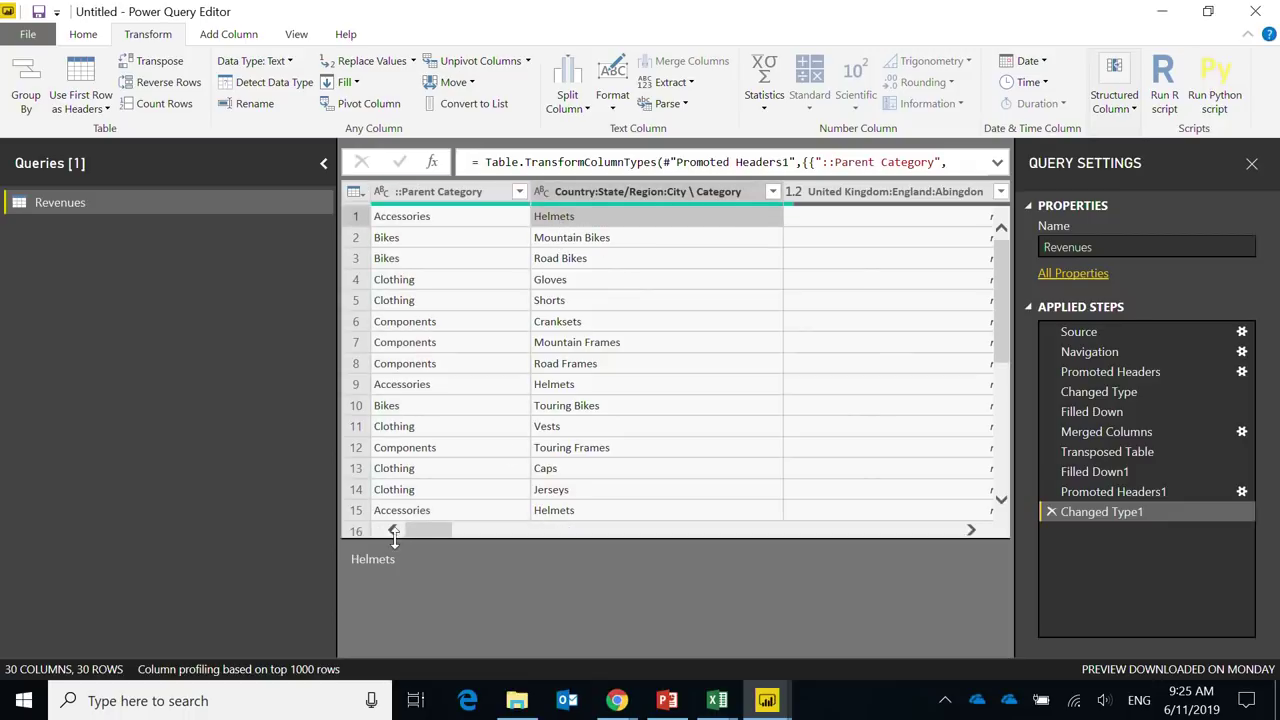
scroll(414, 535, "right", 3)
scroll(416, 535, "left", 3)
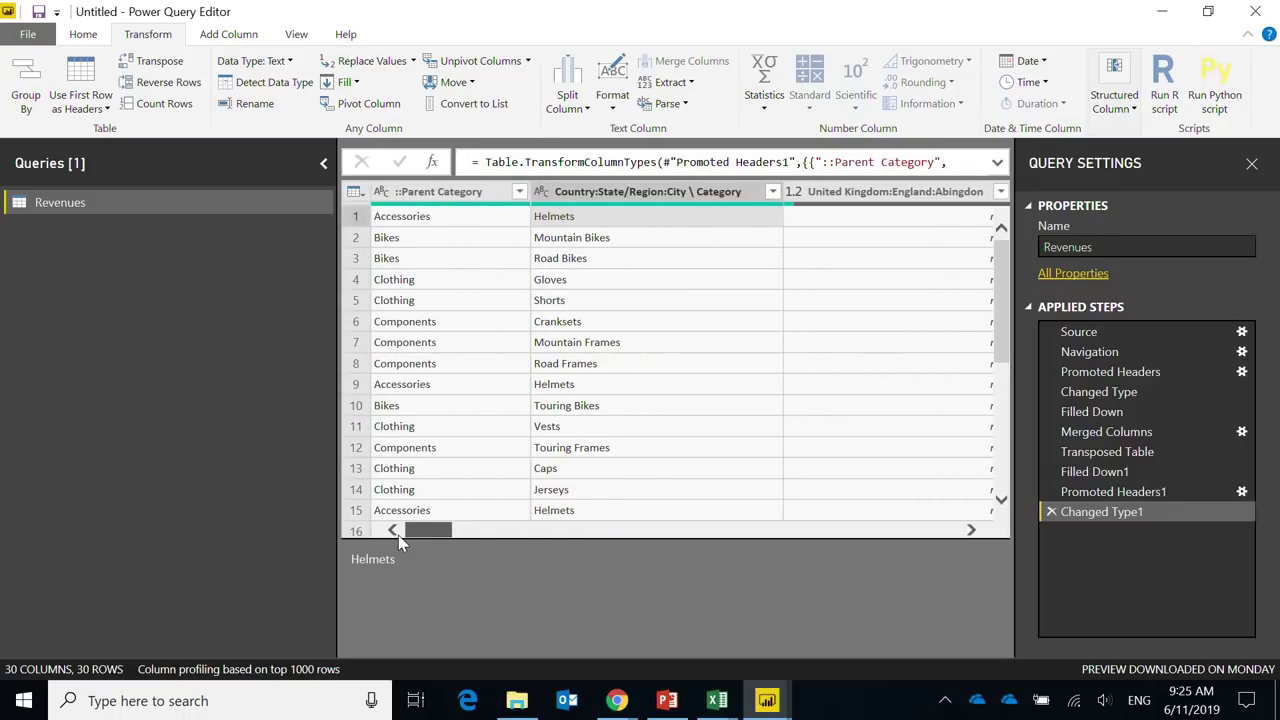
left_click_drag(410, 530, 463, 527)
scroll(703, 415, "down", 5)
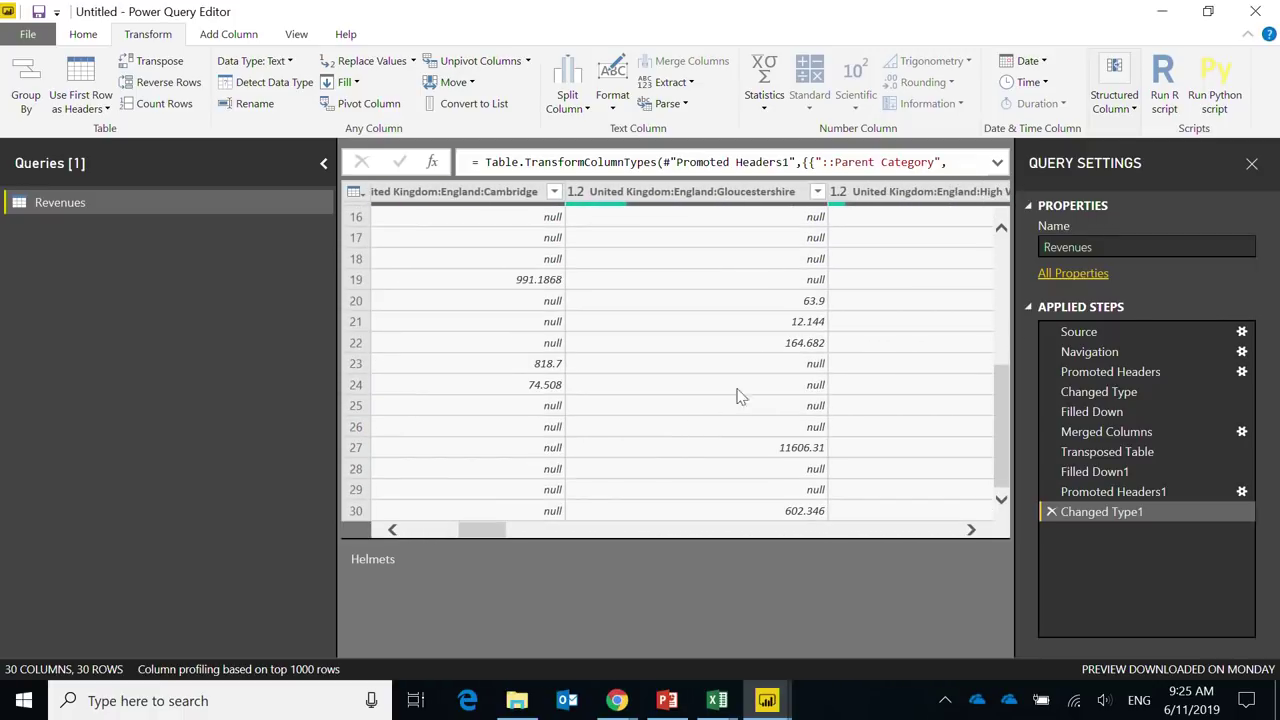
left_click(655, 192)
left_click(502, 192)
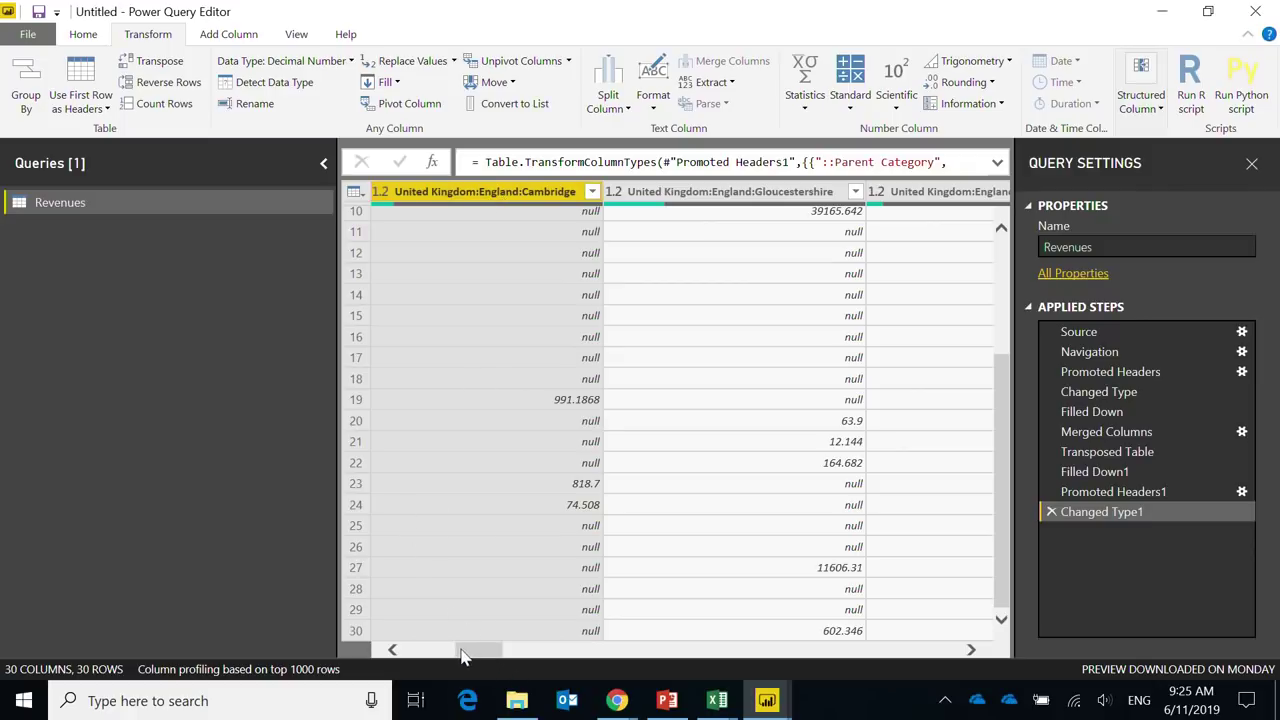
Step: Unpivot all columns of the Revenues table other than the ::Parent Category and Country:State/Region:City \ Category columns
left_click_drag(466, 651, 418, 651)
left_click(415, 192)
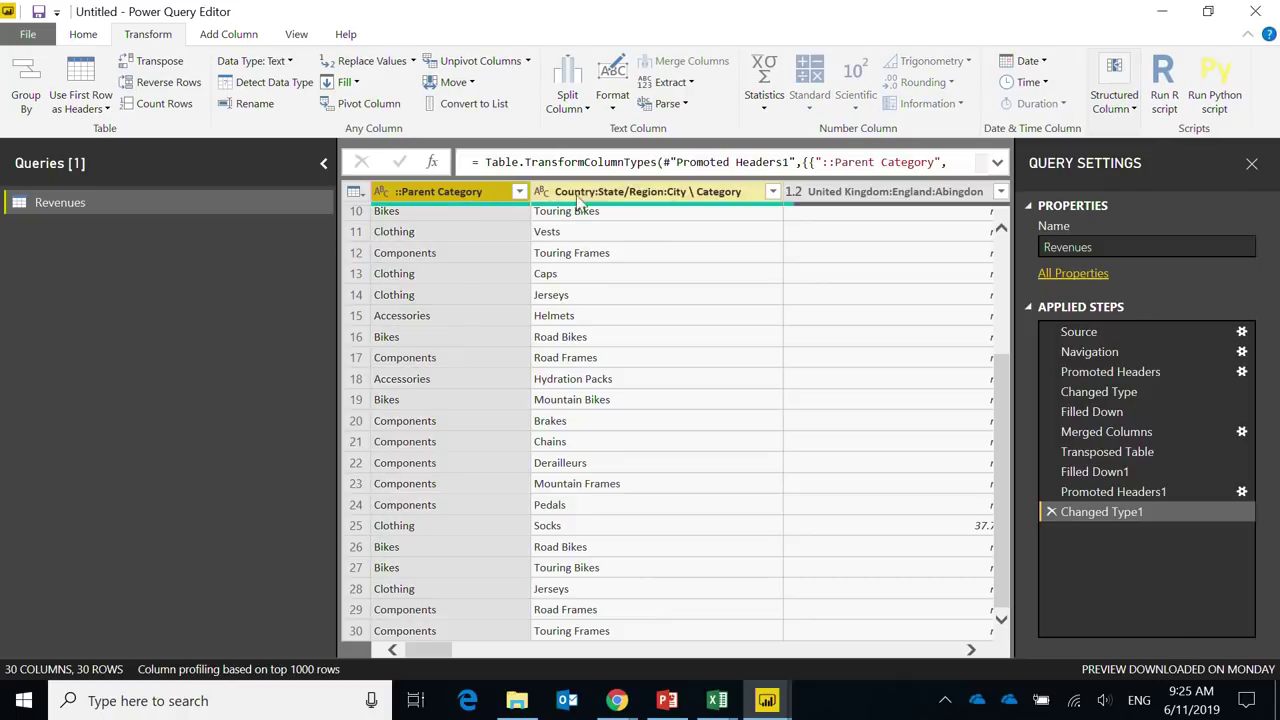
left_click(580, 194, "ctrl")
right_click(605, 197)
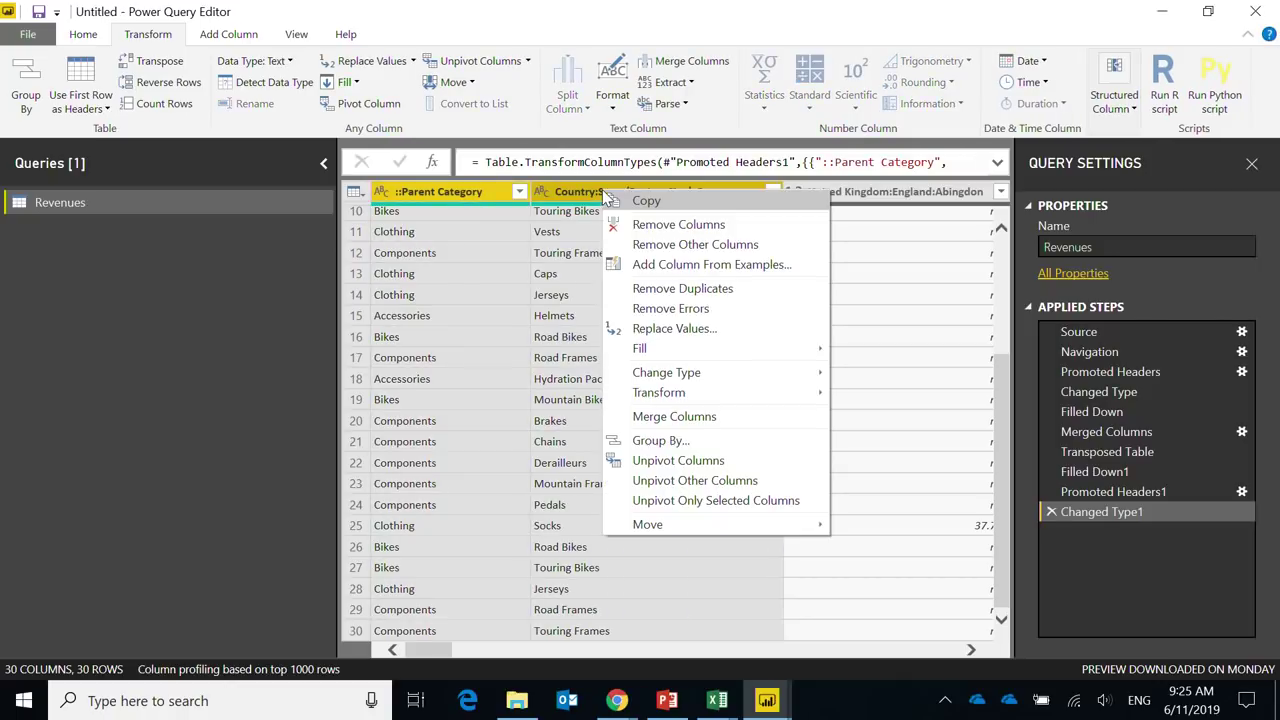
left_click(687, 482)
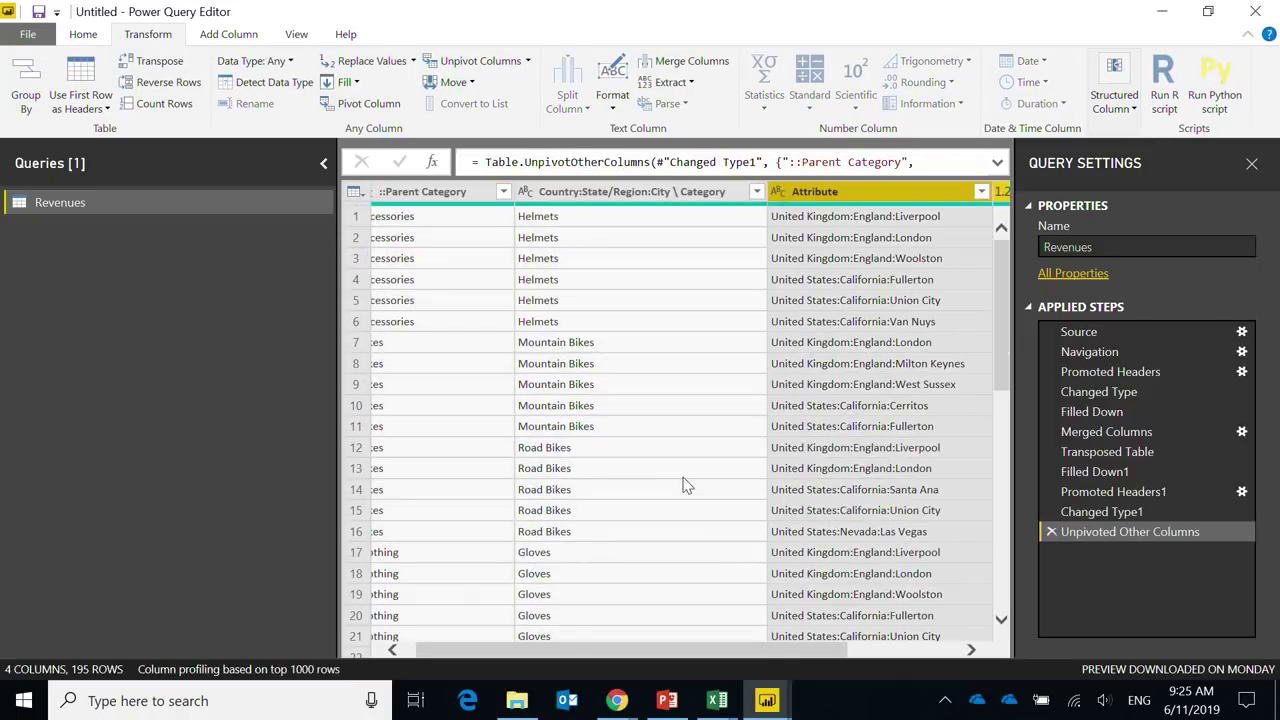
Step: Split the Attribute column by the colon delimiter at each occurrence
left_click_drag(640, 657, 840, 705)
left_click(890, 195)
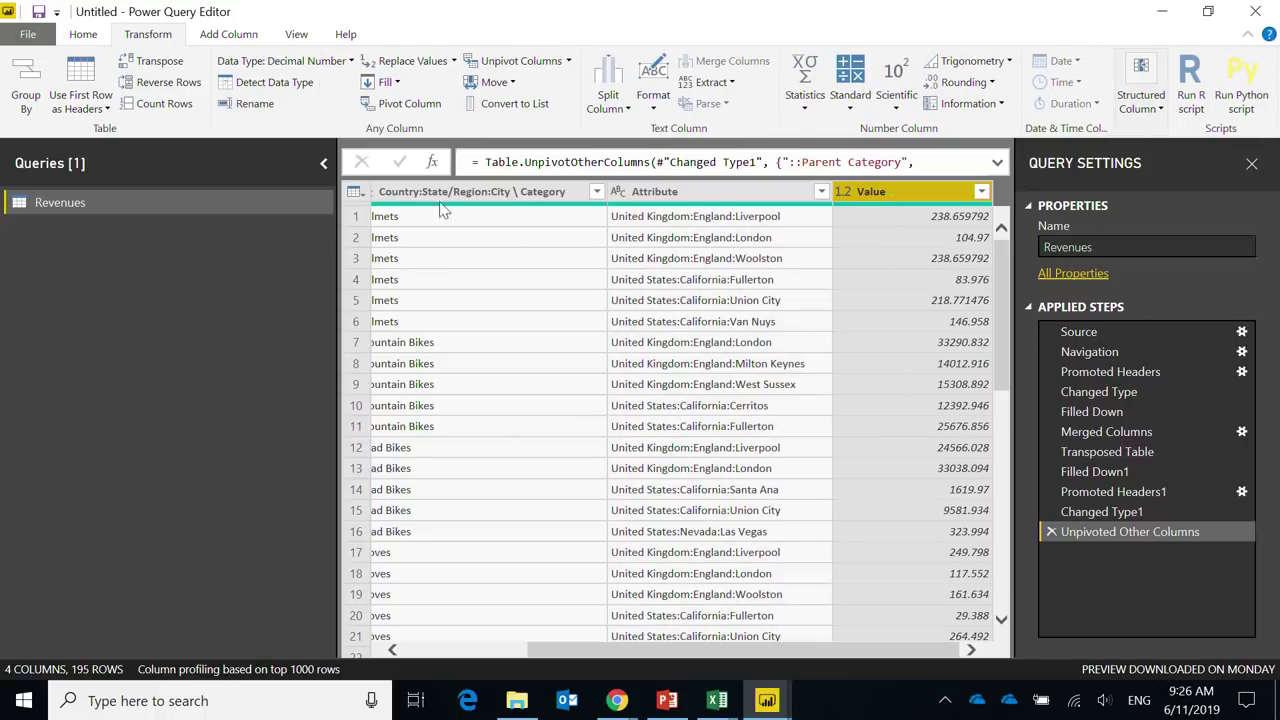
scroll(946, 441, "down", 6)
scroll(951, 454, "up", 5)
scroll(951, 450, "up", 2)
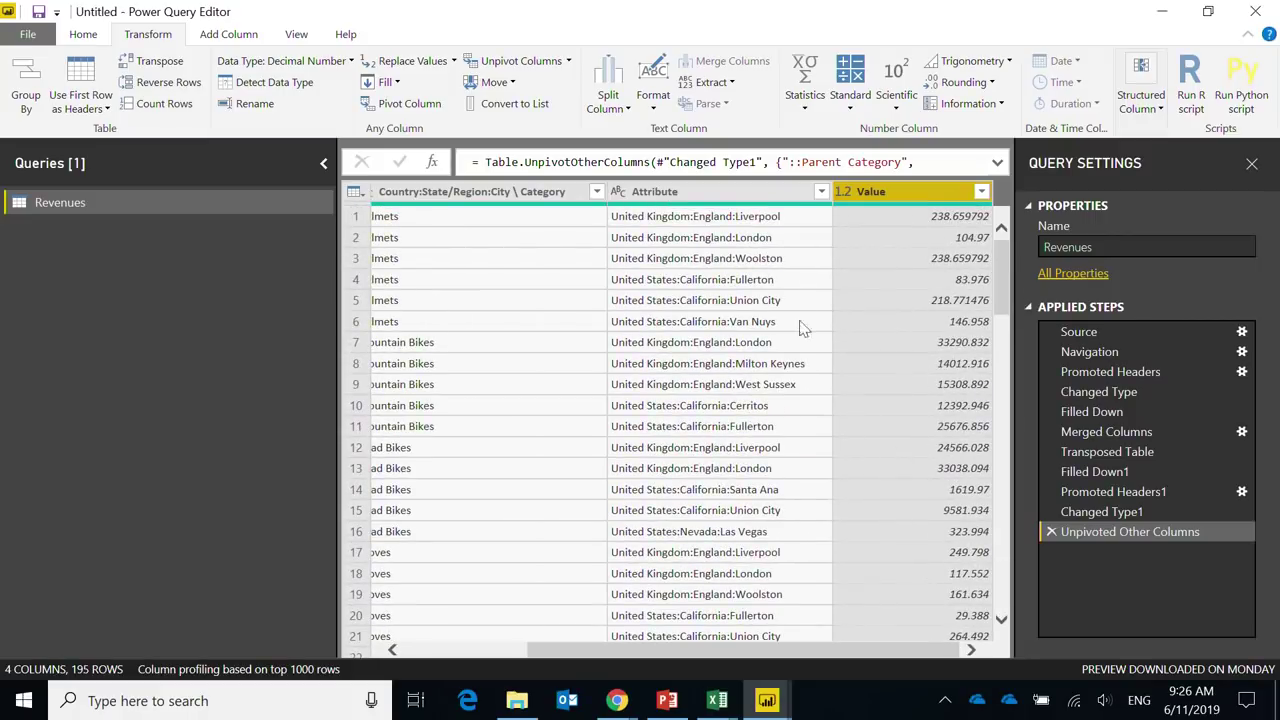
left_click(727, 190)
right_click(727, 190)
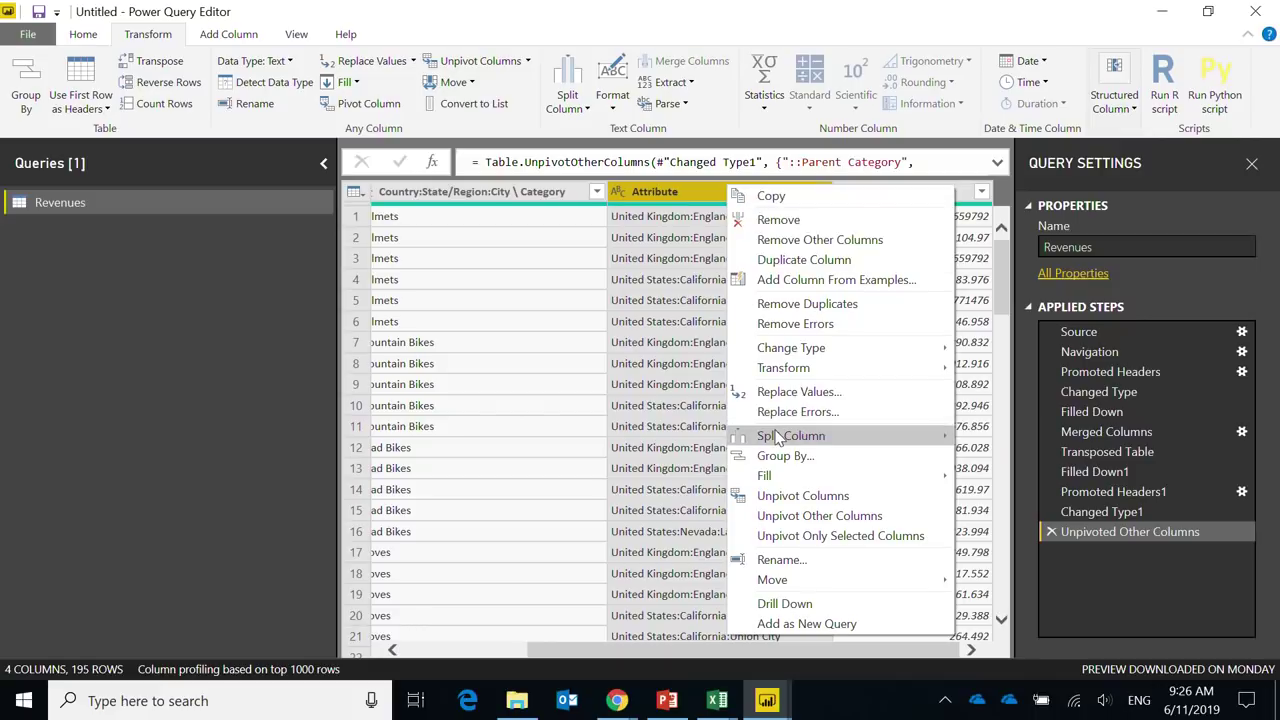
mouse_move(778, 436)
left_click(1000, 443)
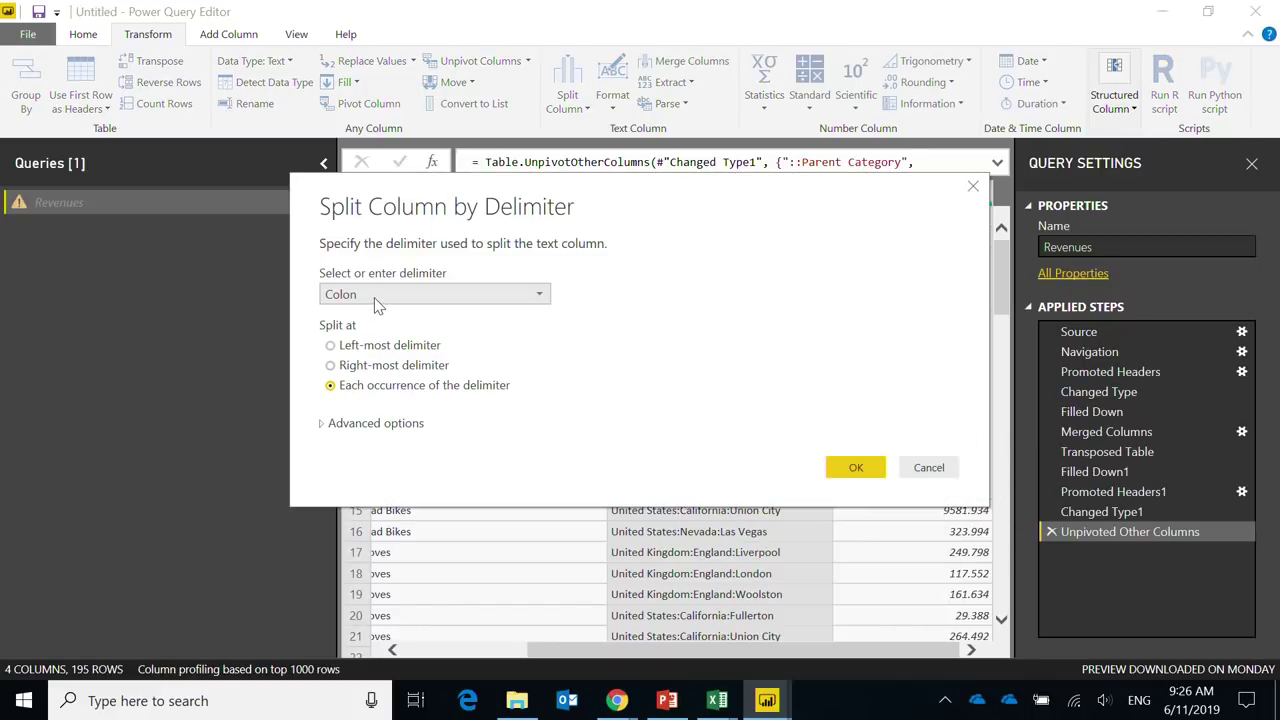
left_click(845, 466)
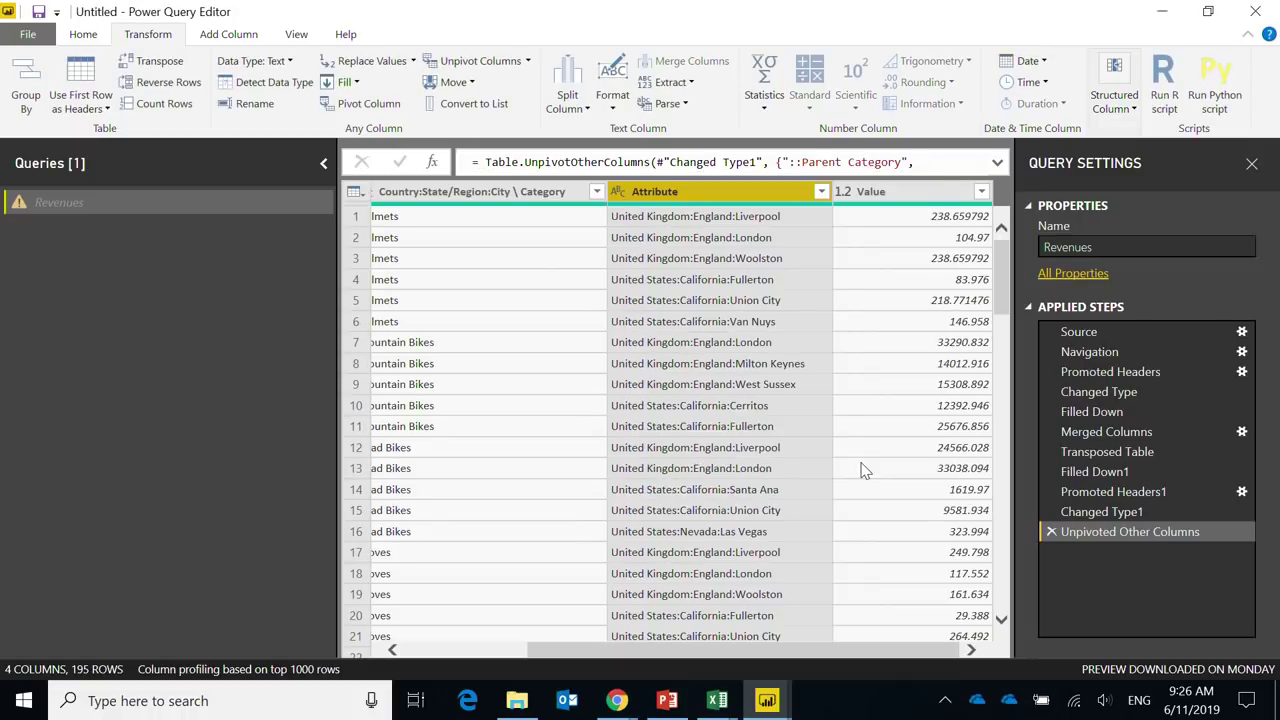
Step: Rename the ::Parent Category column as Parent and the Country:State/Region:City \ Category column as Cat
double_click(668, 195)
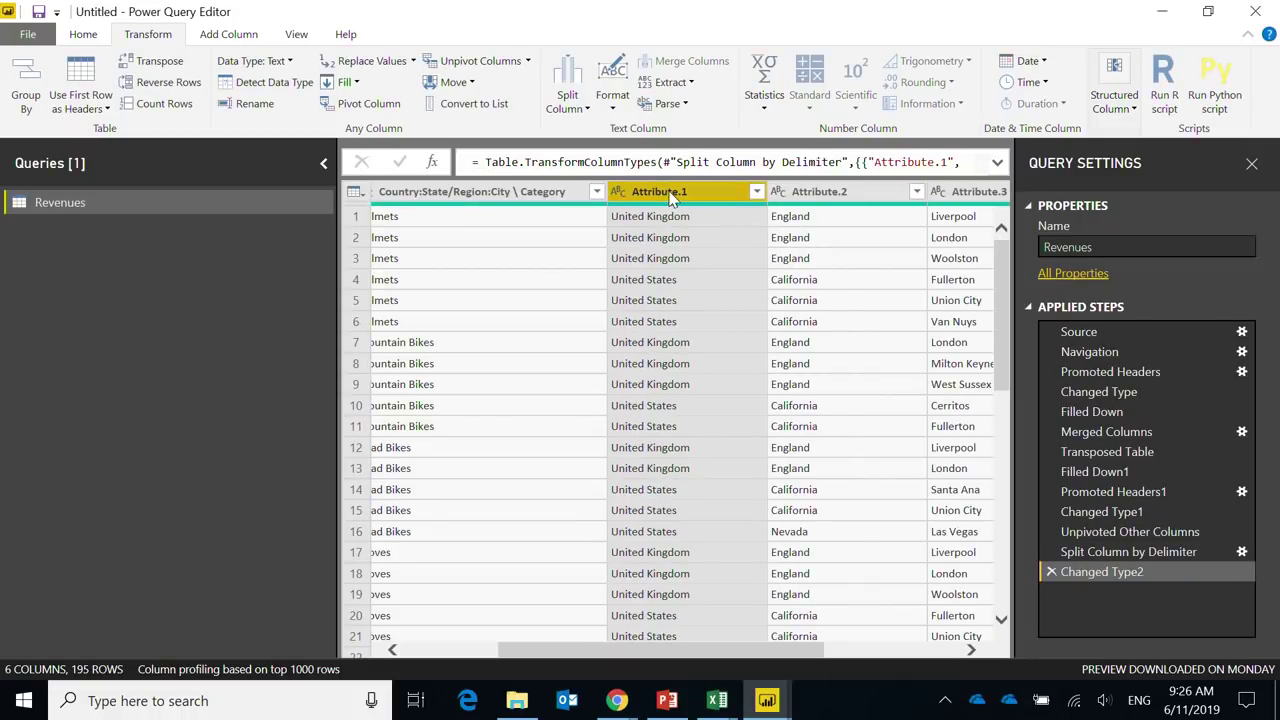
left_click(541, 203)
left_click(472, 651)
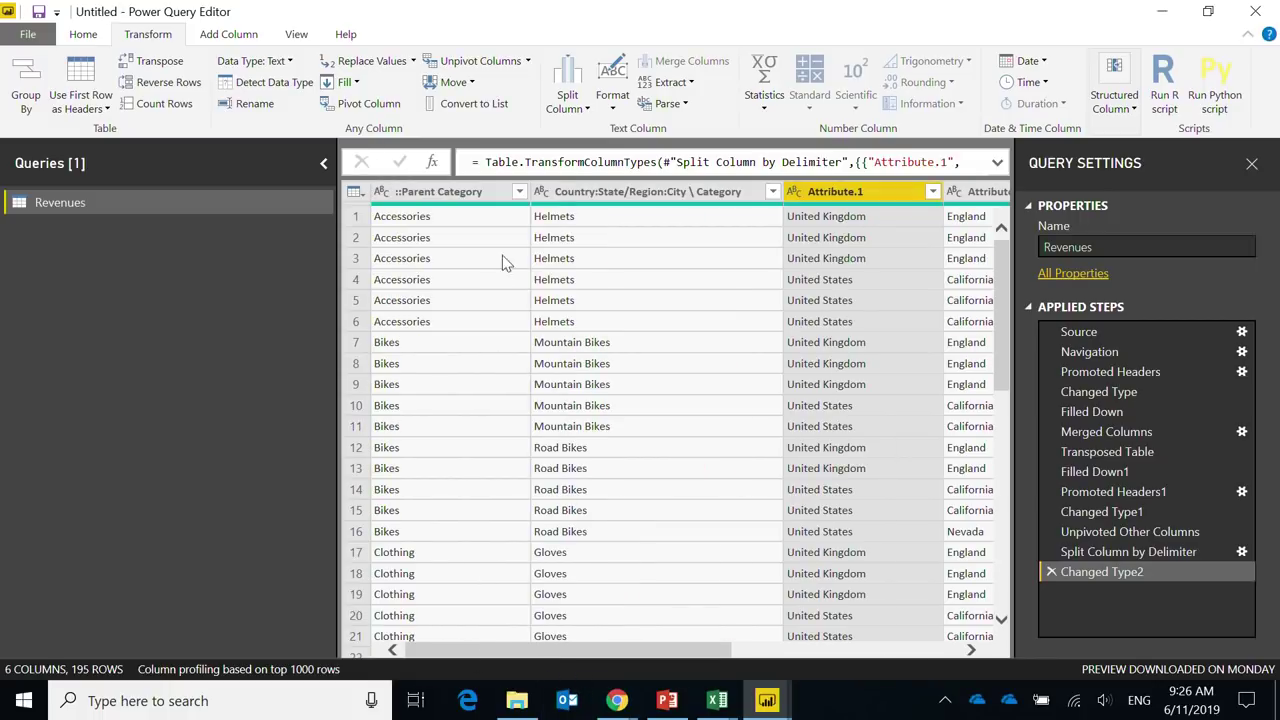
double_click(483, 198)
type("Parent")
left_click(676, 200)
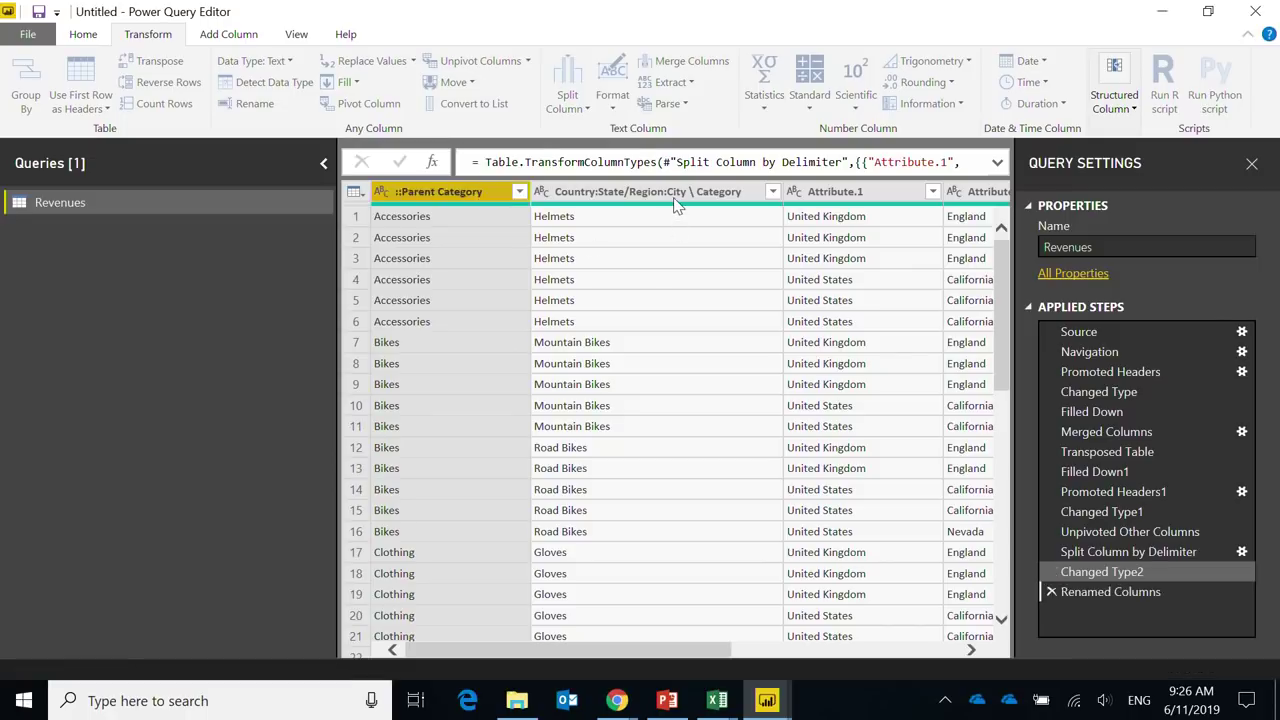
double_click(673, 197)
type("Ca")
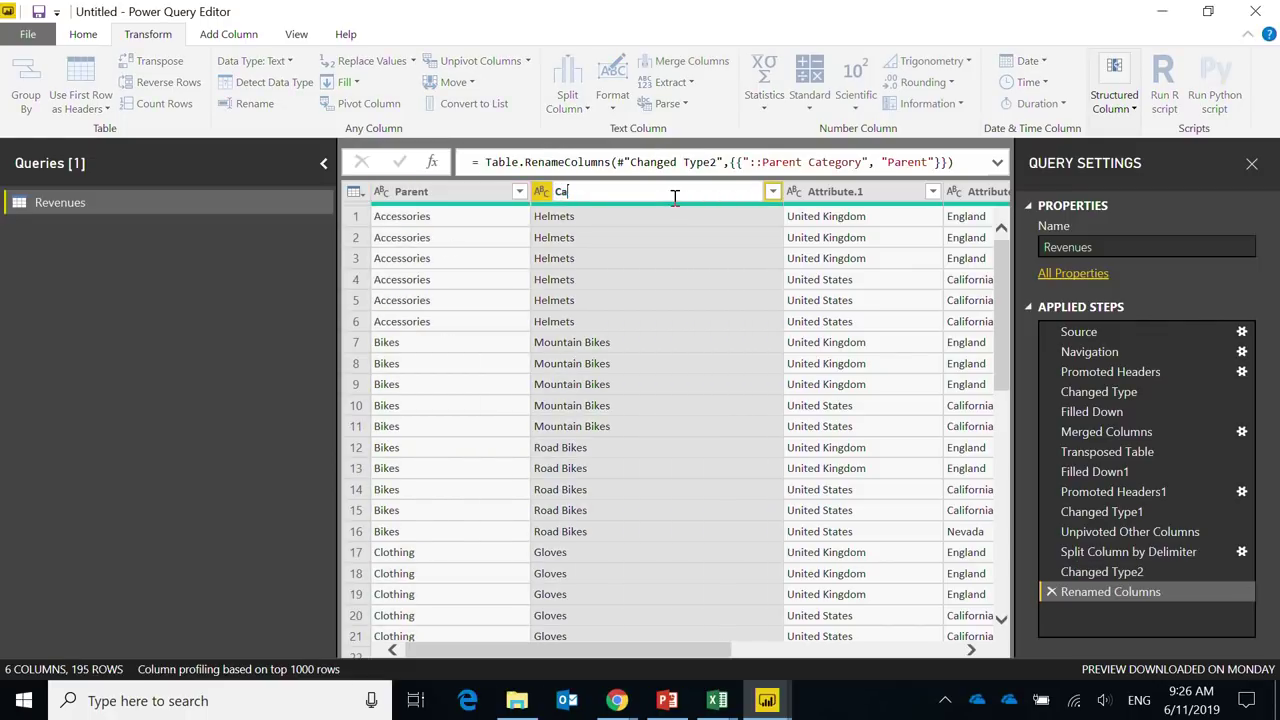
type("t")
Step: Rename the Attribute.1 column as Country and the Attribute.2 column as State
double_click(773, 191)
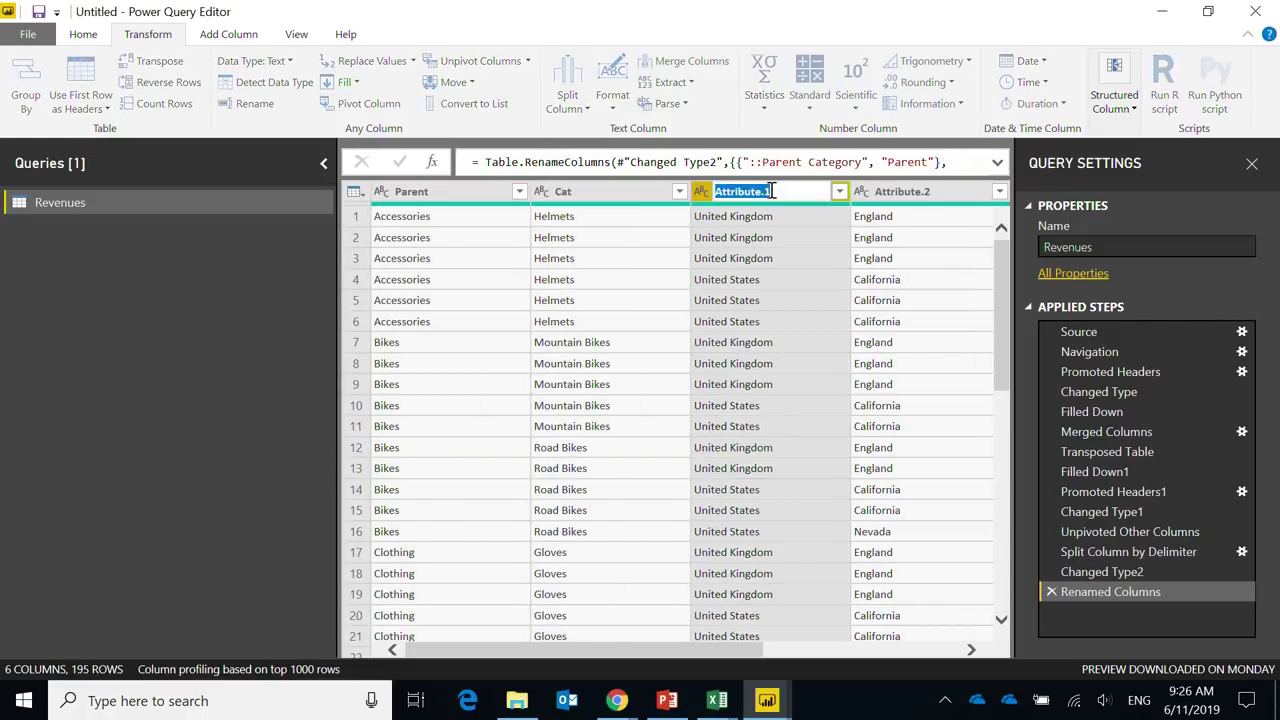
type("Country")
key("Return")
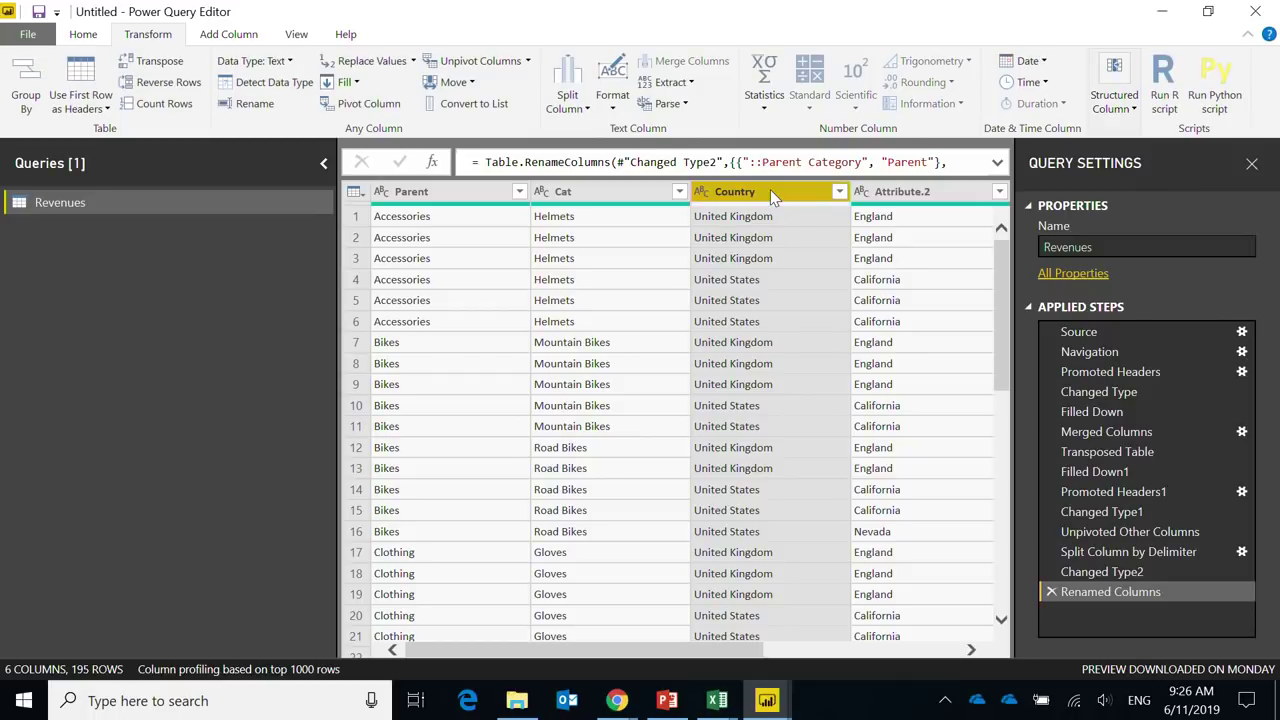
double_click(897, 190)
type("S")
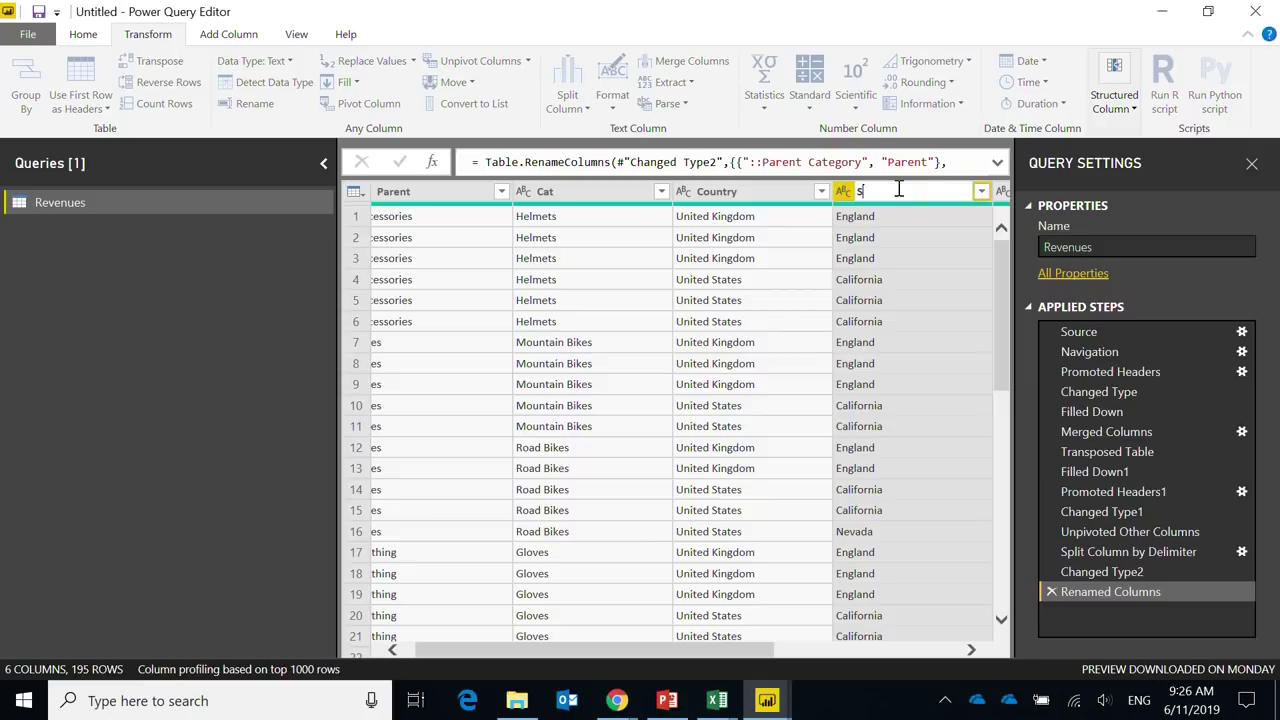
type("tate")
key("Return")
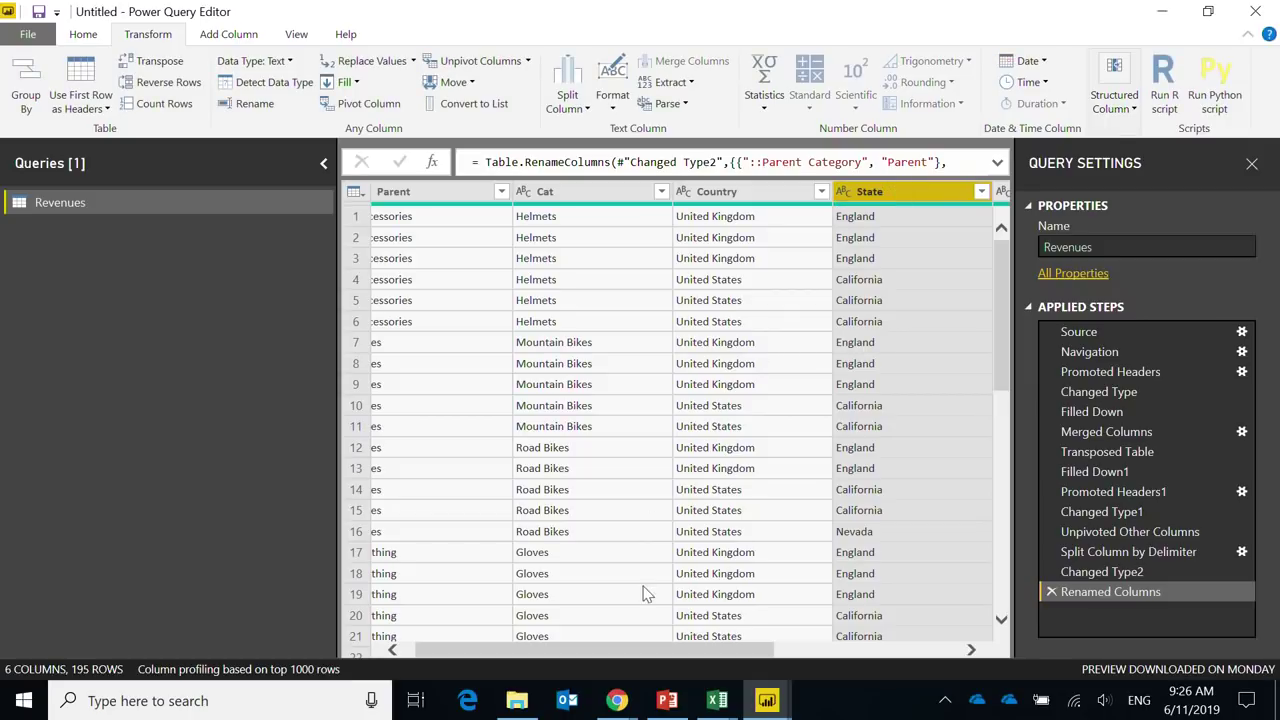
Step: Rename the Attribute.3 column as City, and close the query editor while applying the changes
left_click_drag(674, 650, 845, 654)
double_click(743, 191)
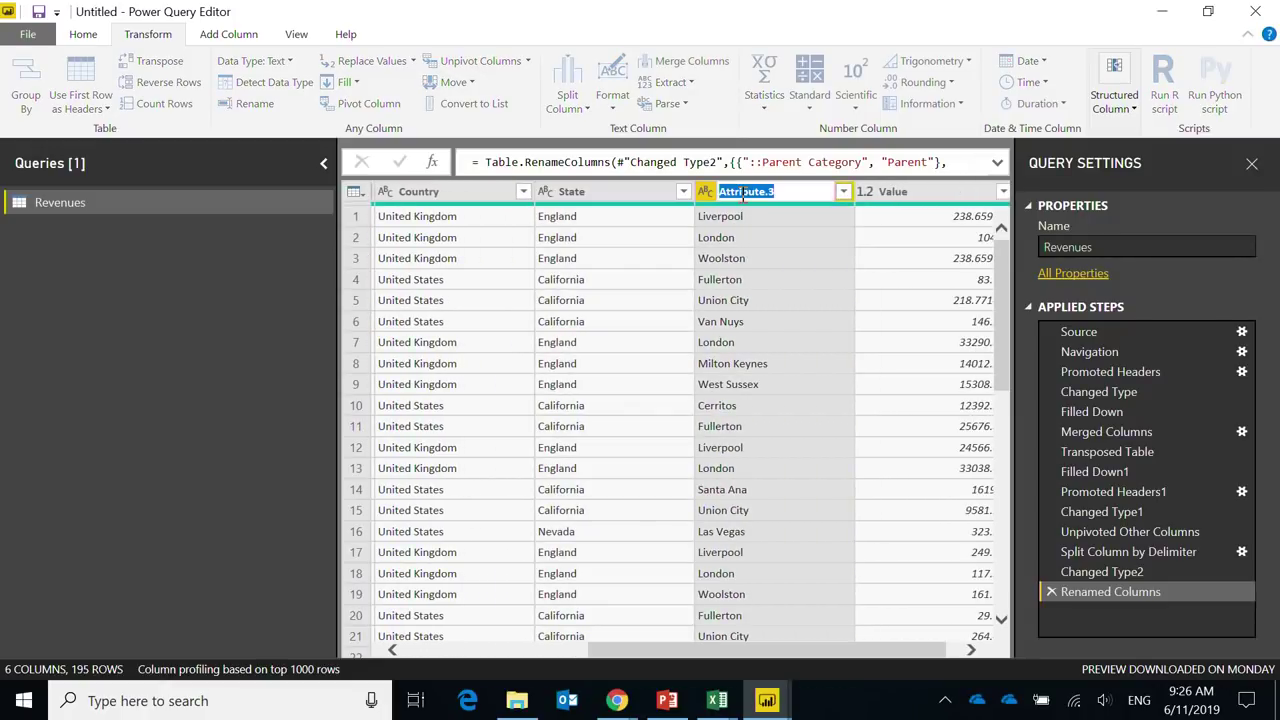
type("Ci")
key("Return")
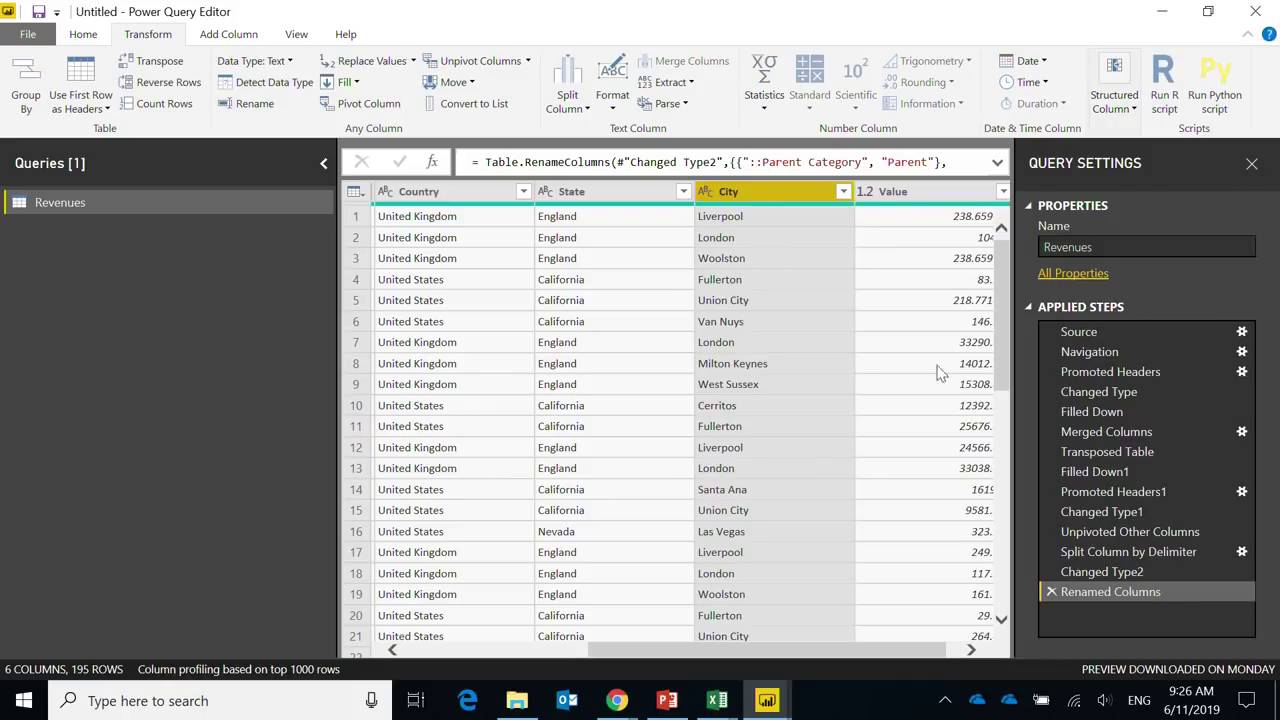
left_click(88, 35)
left_click(27, 72)
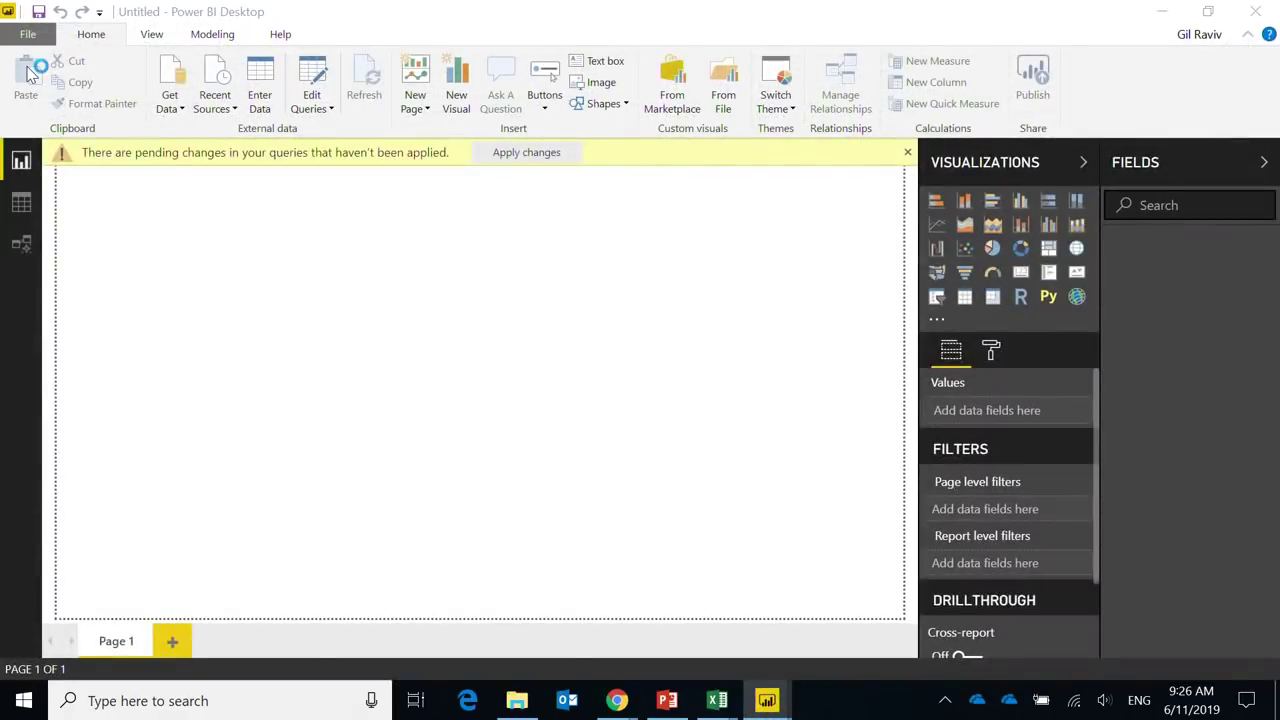
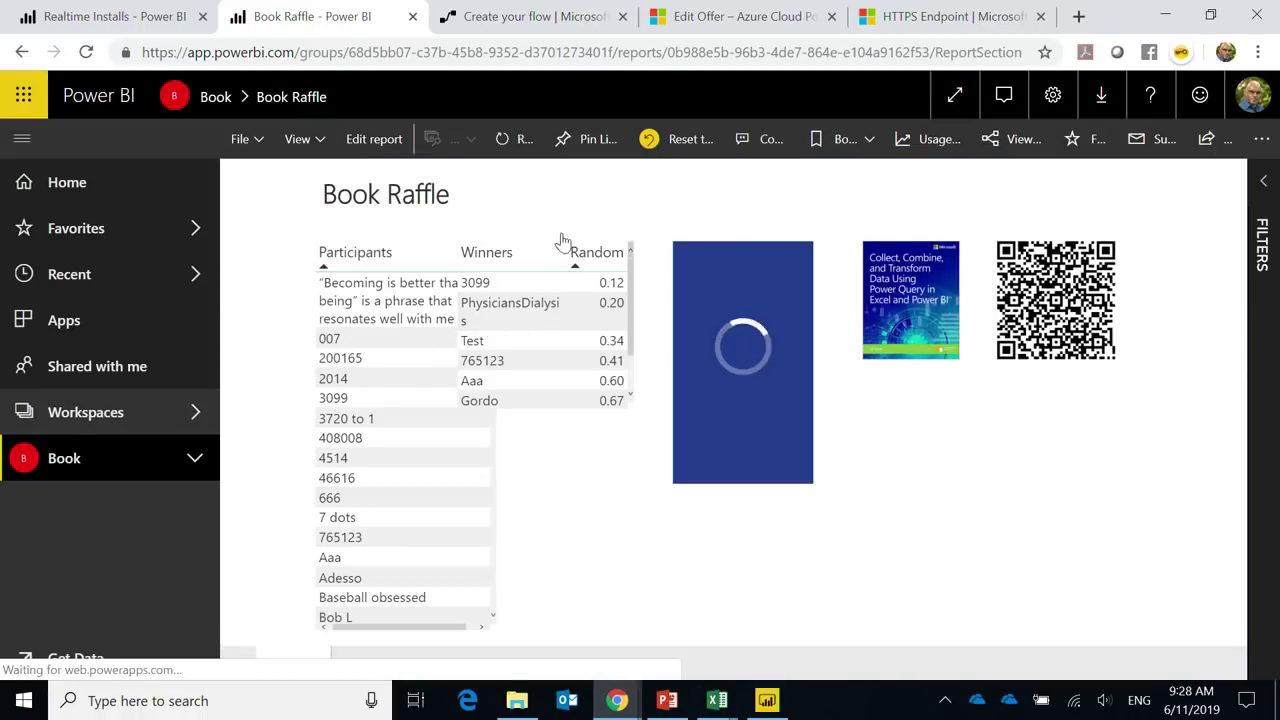
Step: In the Book Raffle report in the Power BI service, move the Winners table off the Participants list to below the book cover
scroll(365, 400, "down", 15)
scroll(360, 400, "down", 10)
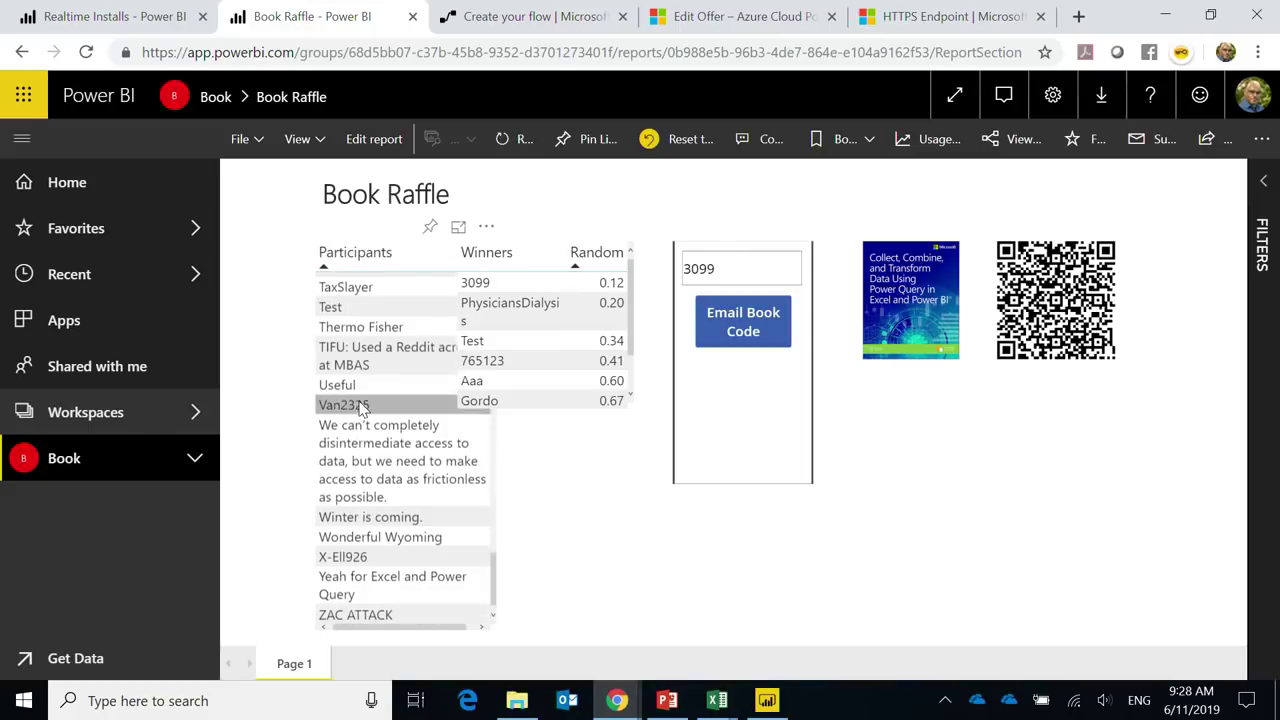
scroll(345, 445, "up", 12)
scroll(343, 452, "up", 10)
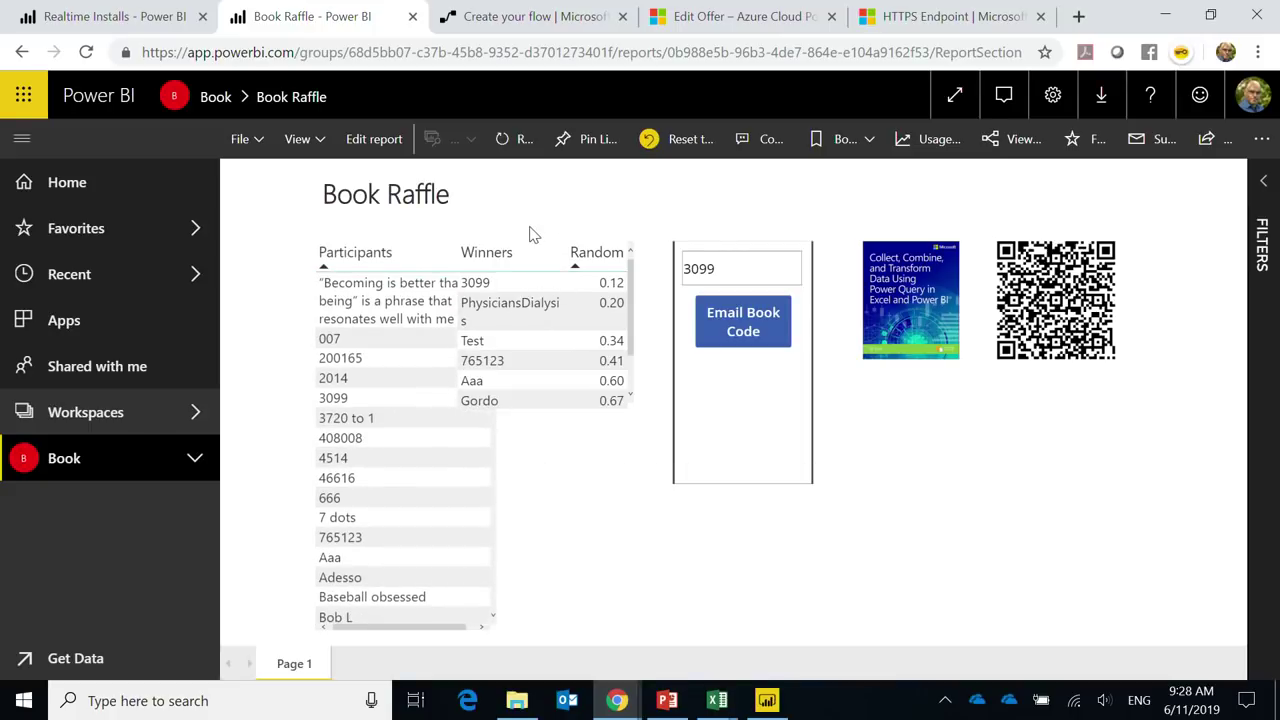
left_click(380, 140)
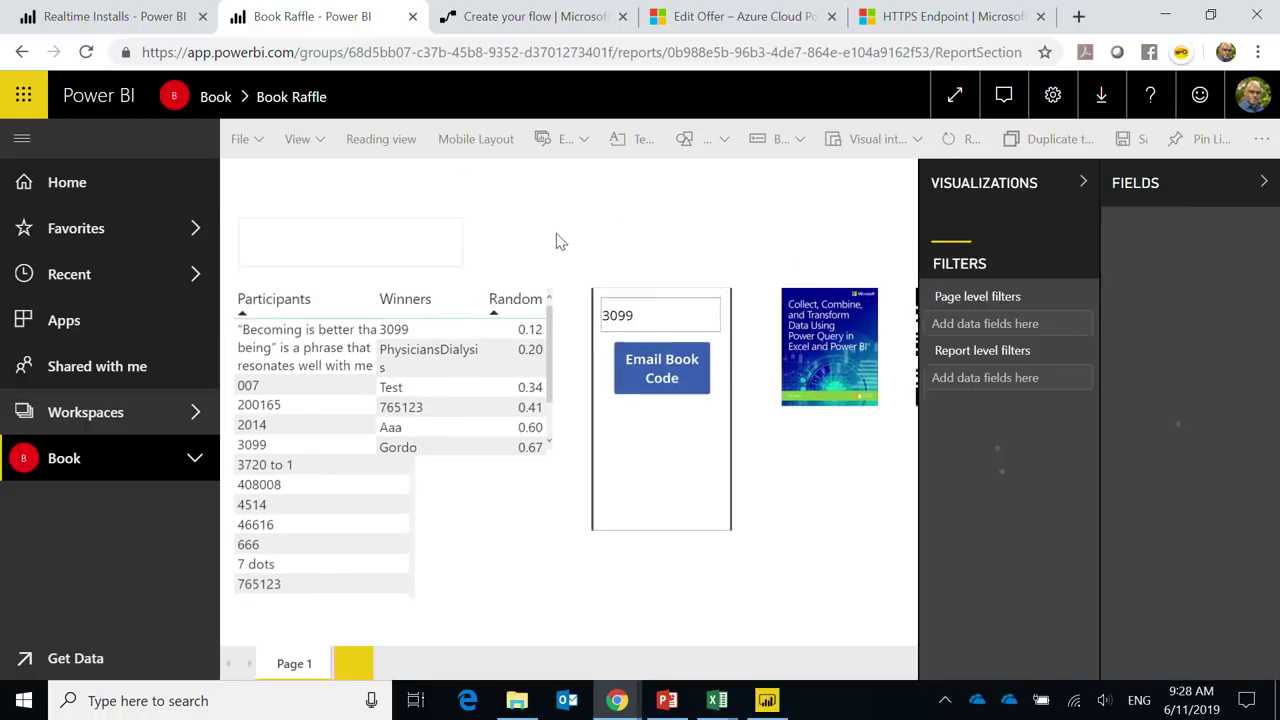
left_click_drag(417, 280, 740, 408)
left_click(445, 277)
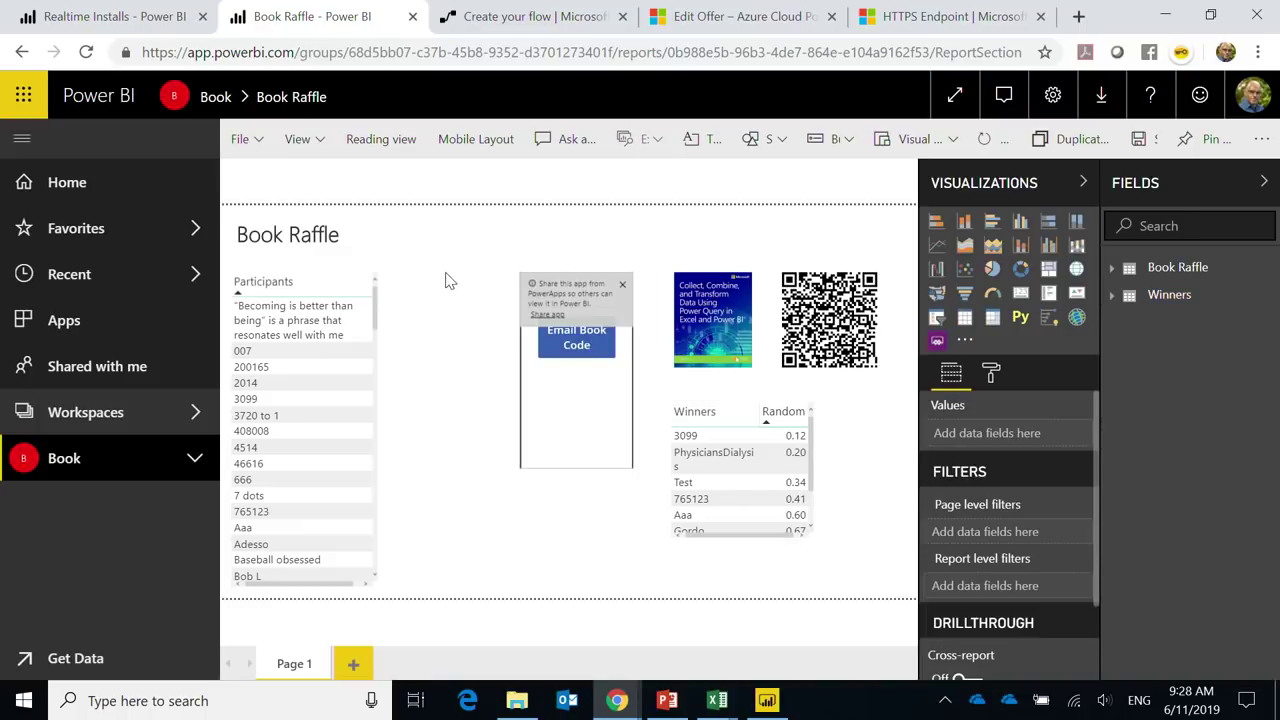
Step: Save the Book Raffle report changes and refresh the Book Raffle dataset in the Book workspace
left_click(216, 99)
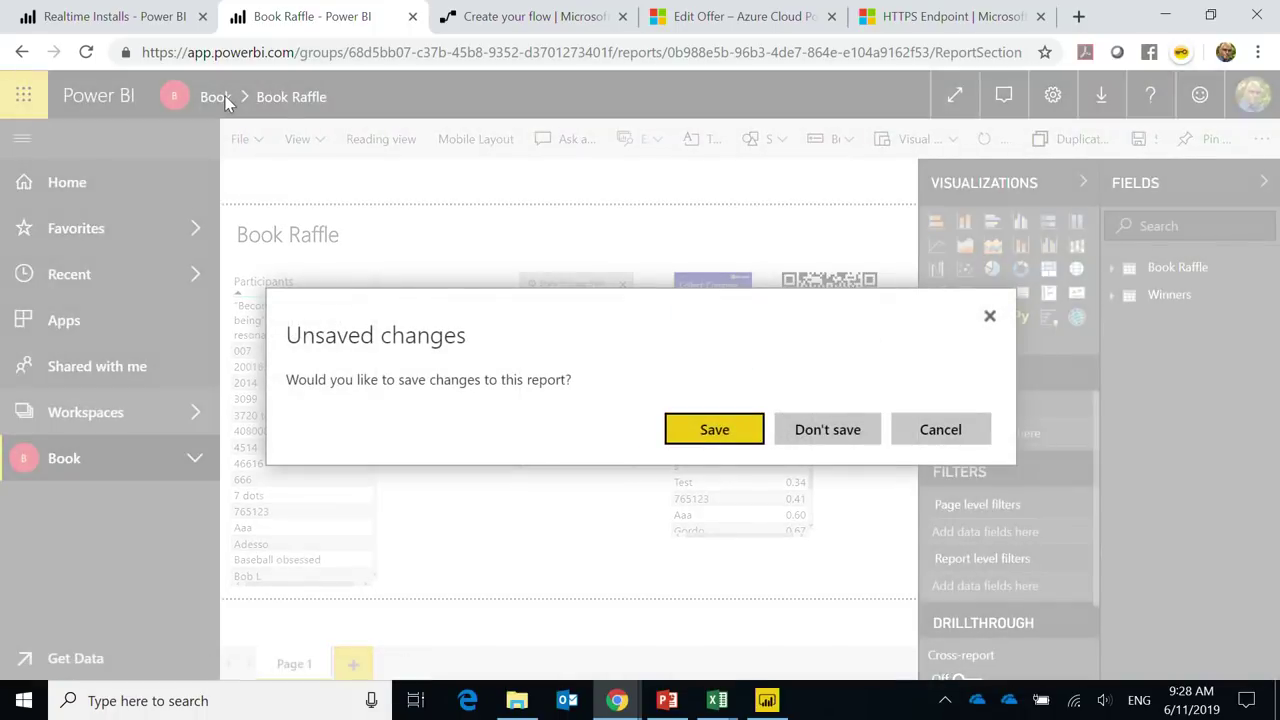
left_click(708, 429)
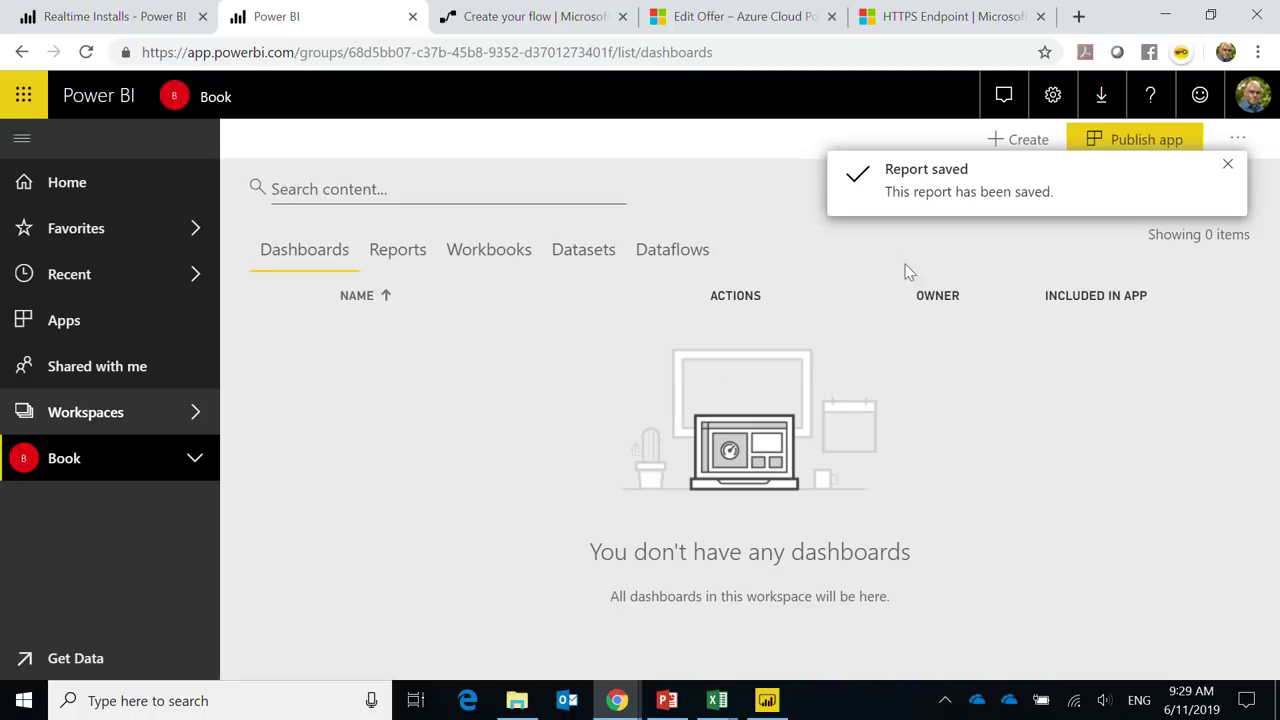
left_click(568, 255)
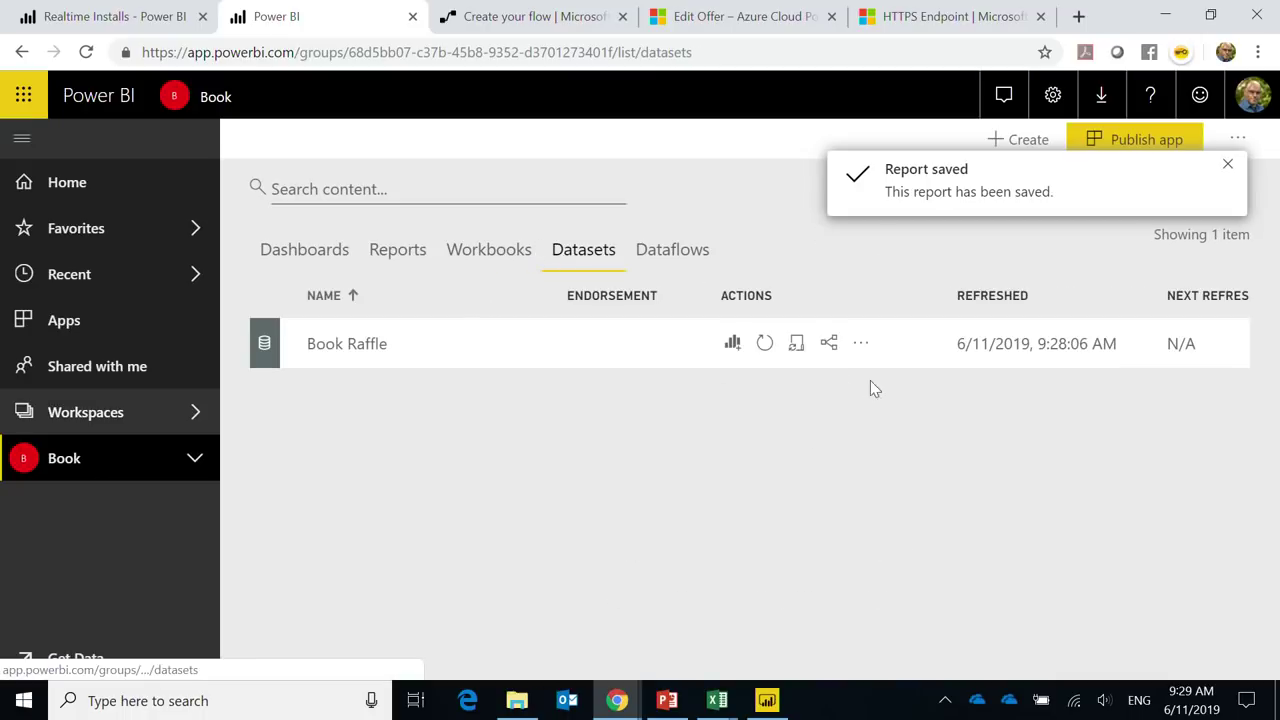
left_click(762, 345)
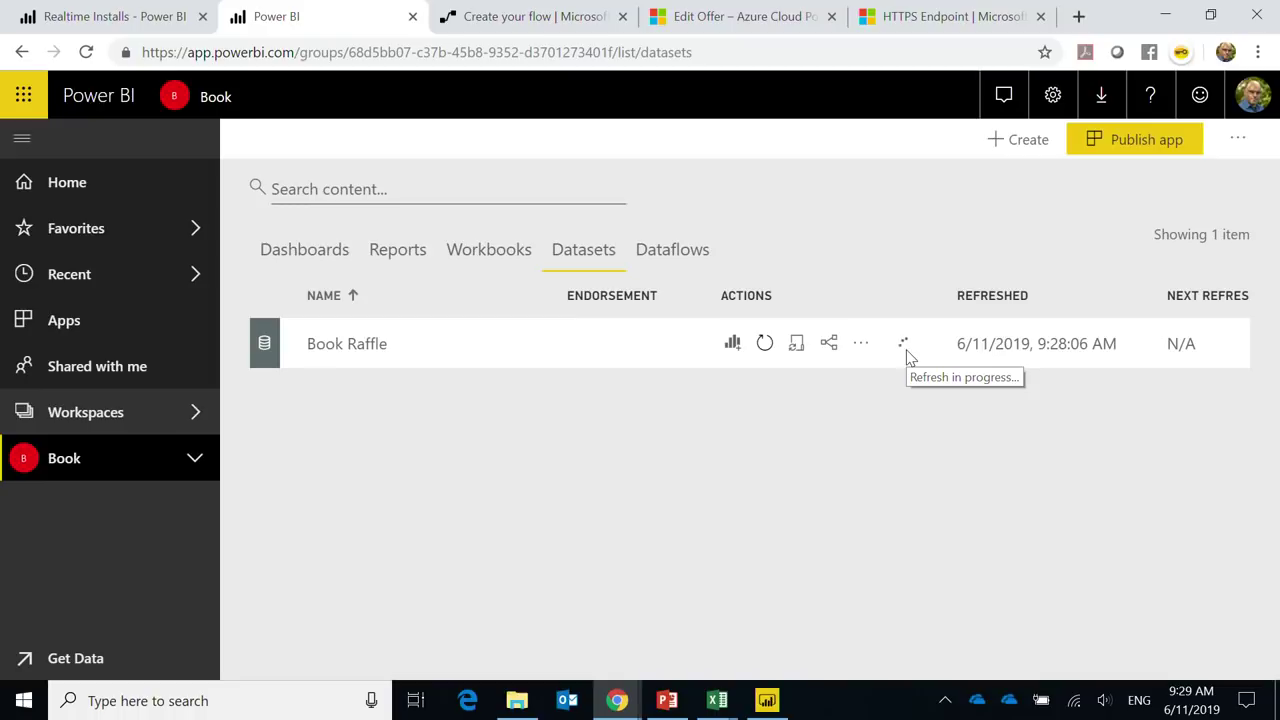
Step: Reopen the Book Raffle report, view it in full screen mode, and refresh its visuals
left_click(382, 247)
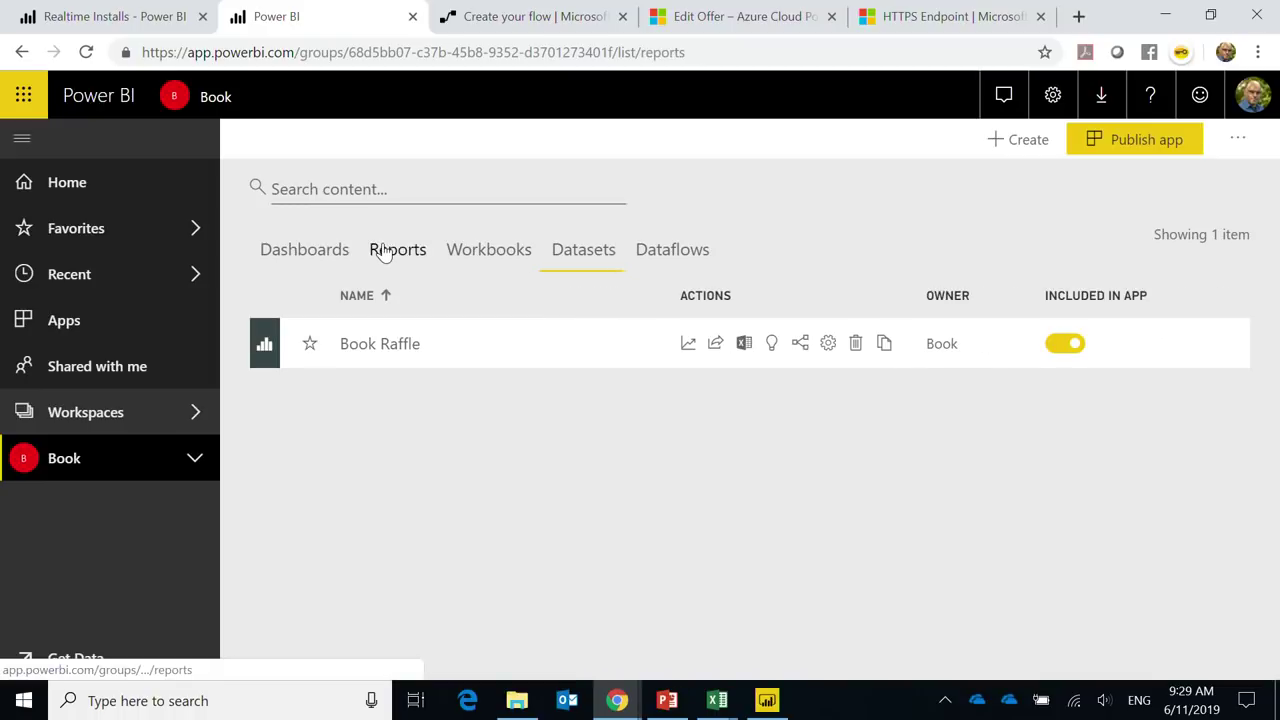
left_click(390, 346)
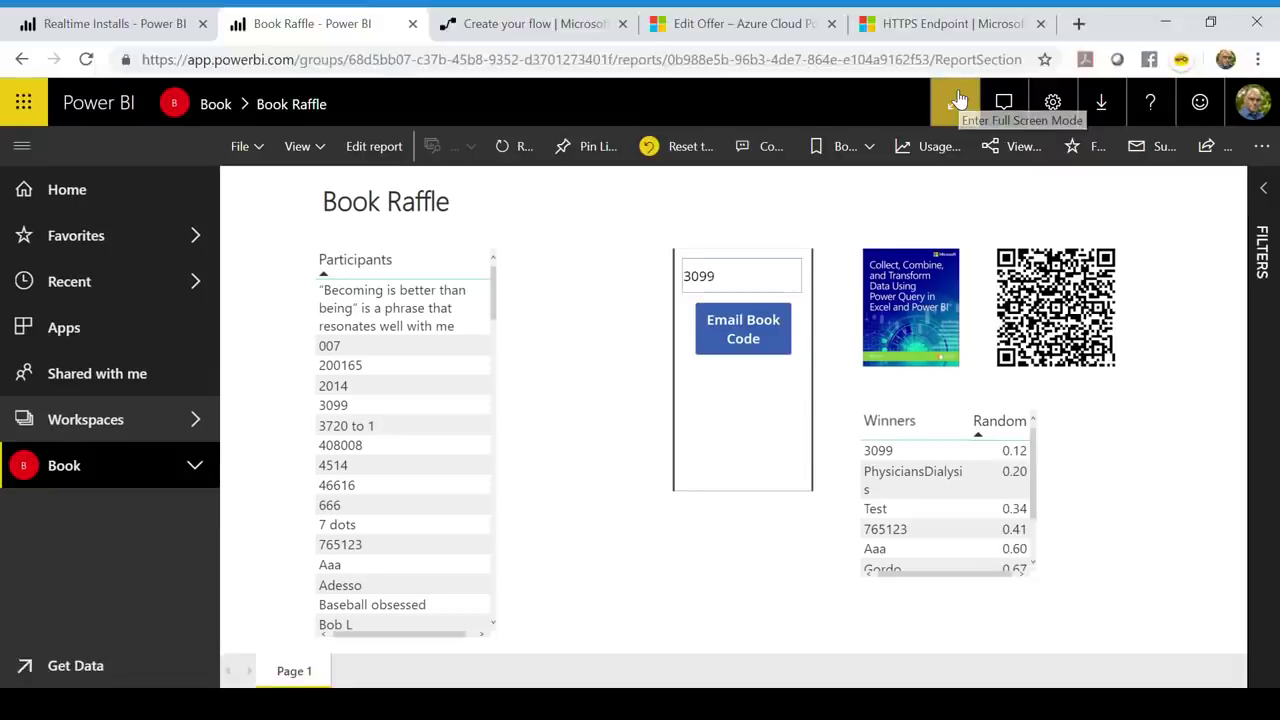
left_click(957, 97)
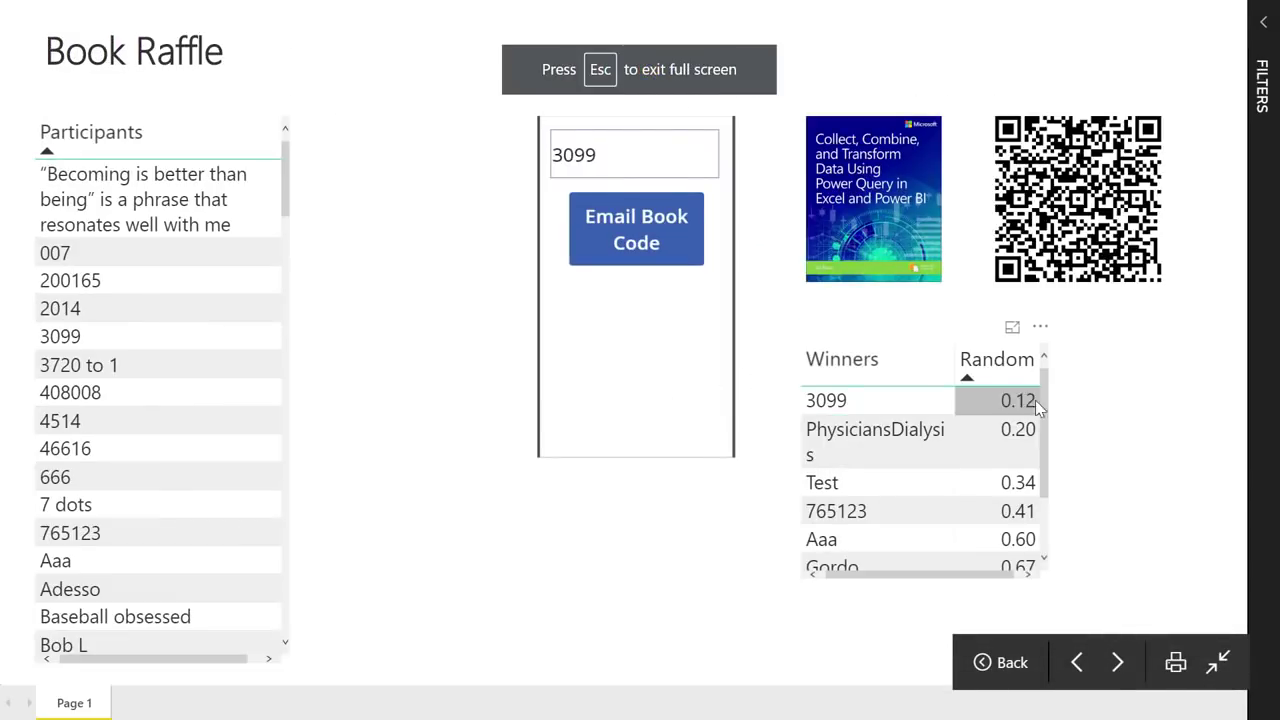
key("Escape")
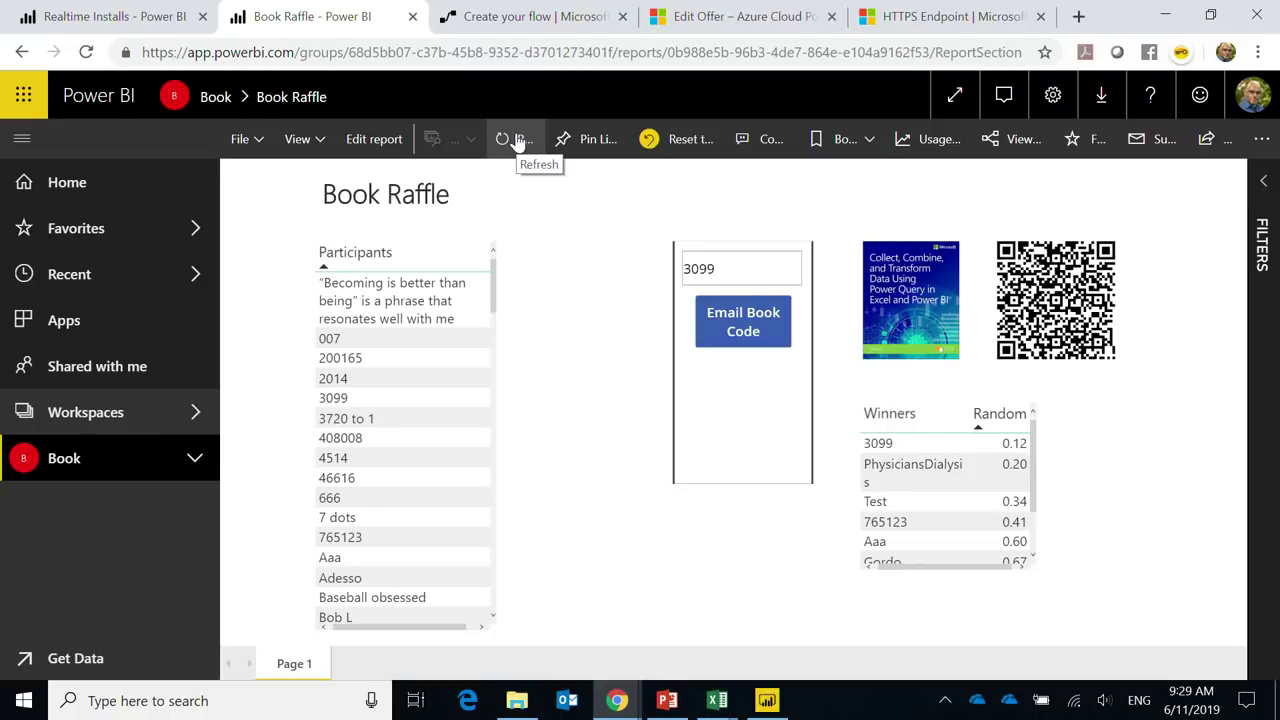
left_click(517, 141)
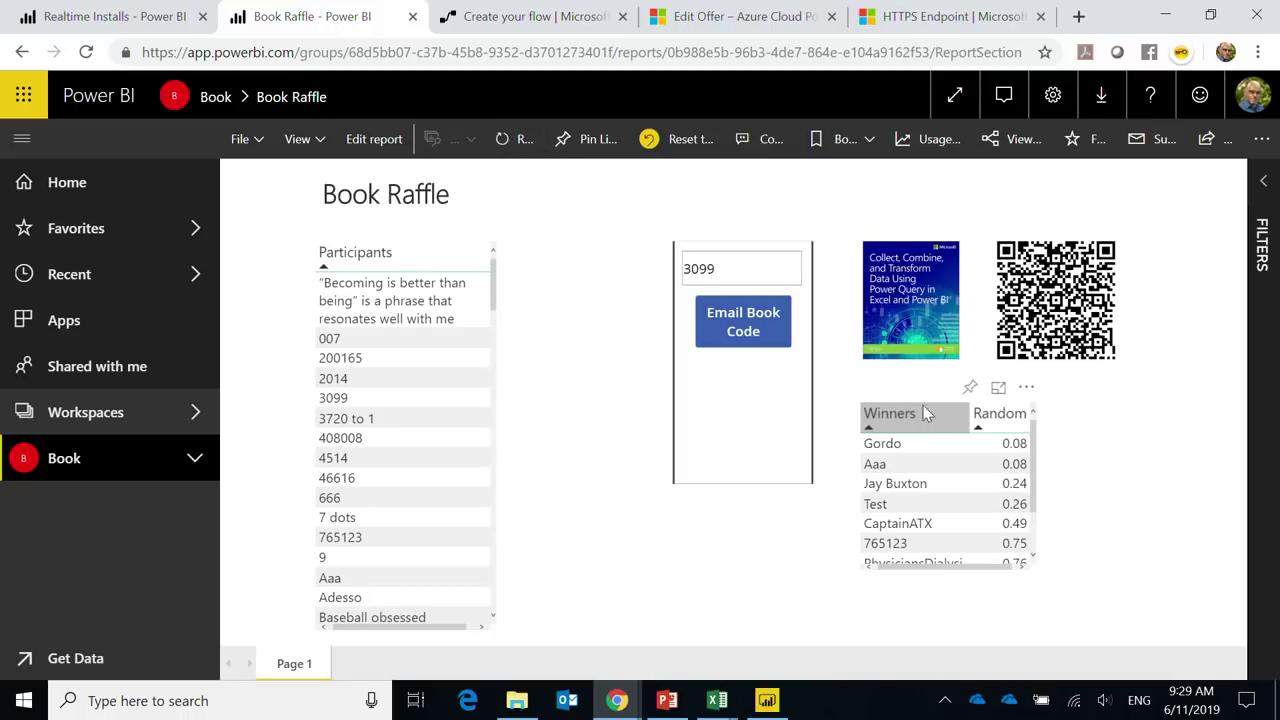
Step: Edit the Book Raffle report and enlarge the Winners table so all its rows and columns fit
left_click(374, 139)
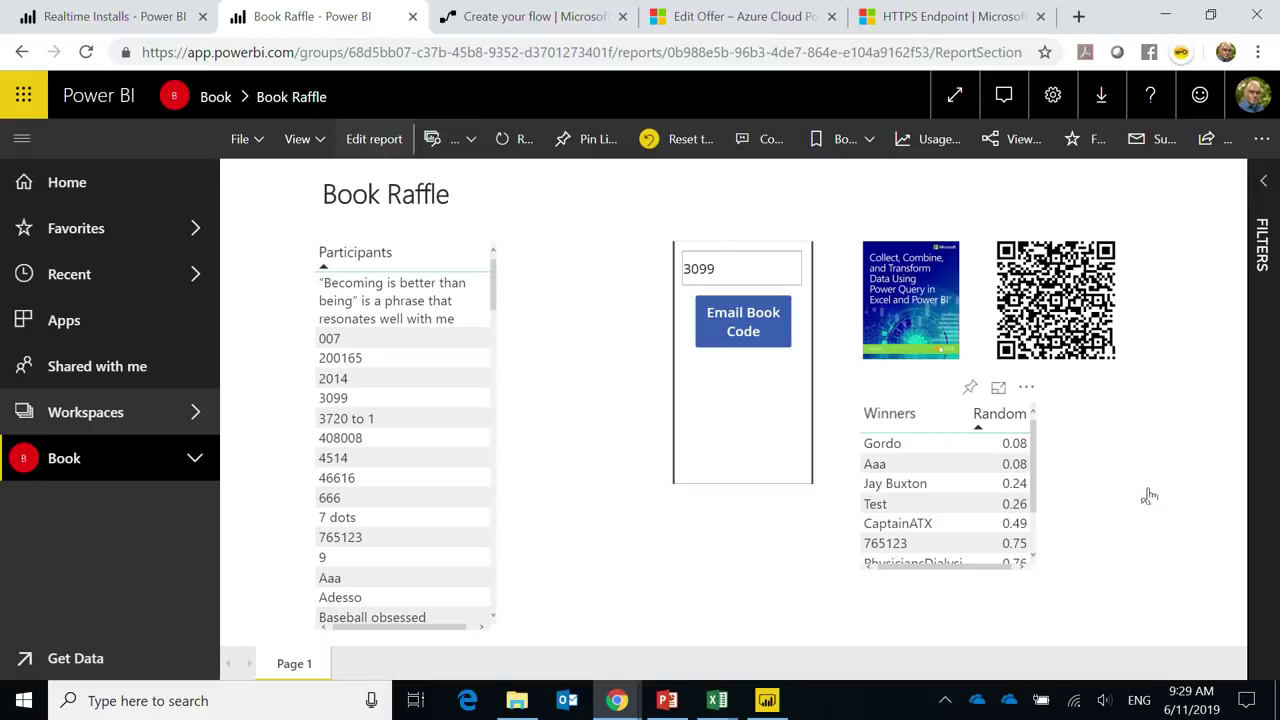
left_click_drag(811, 537, 860, 588)
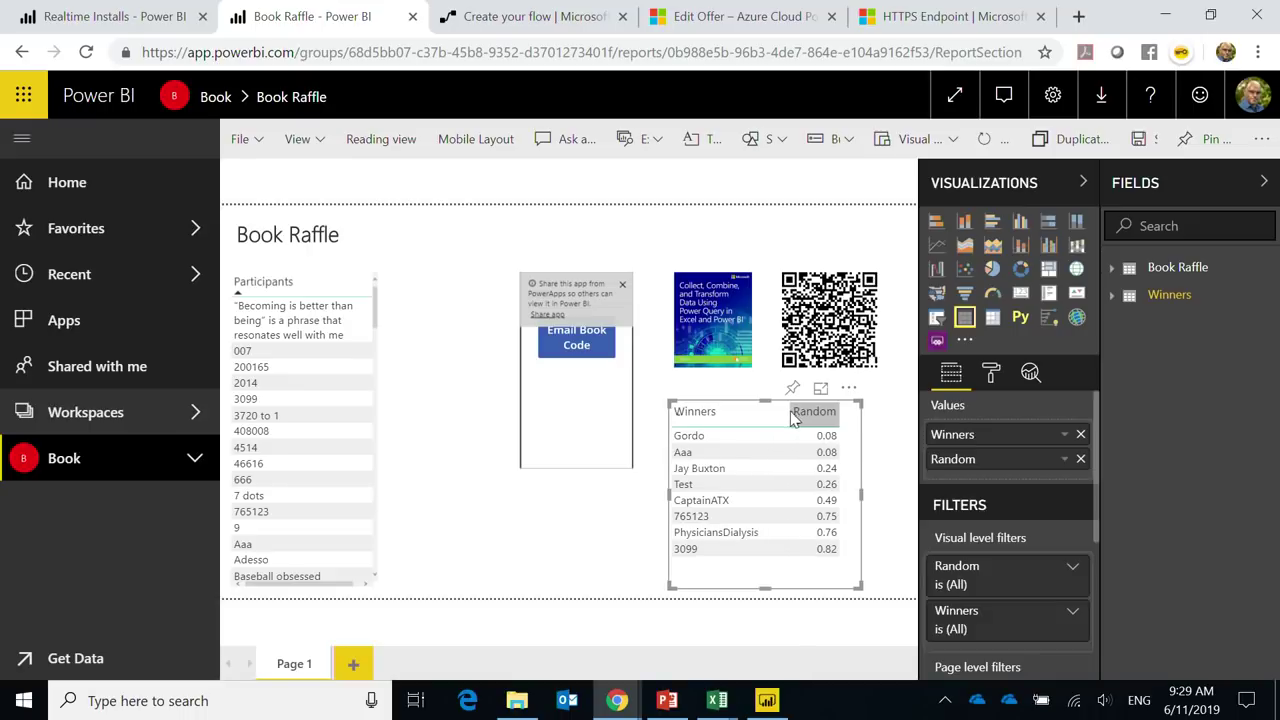
Step: Save the Book Raffle report with its enlarged Winners table
left_click(297, 139)
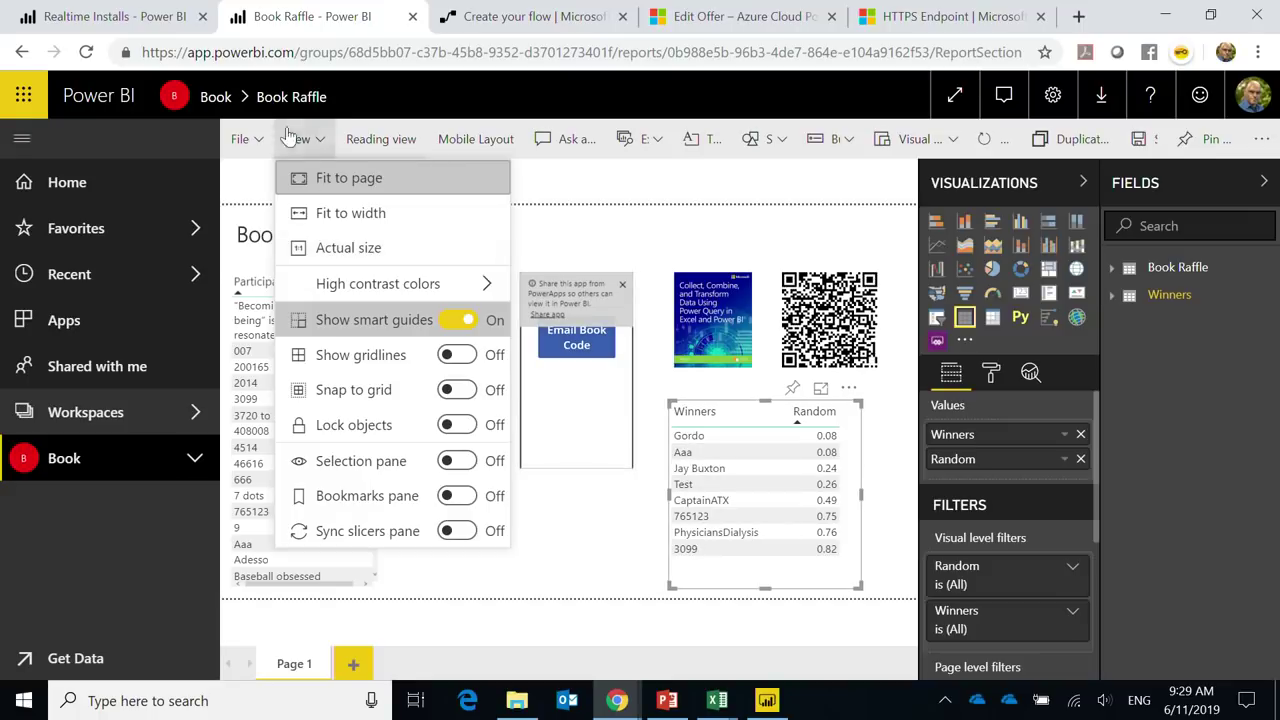
left_click(255, 148)
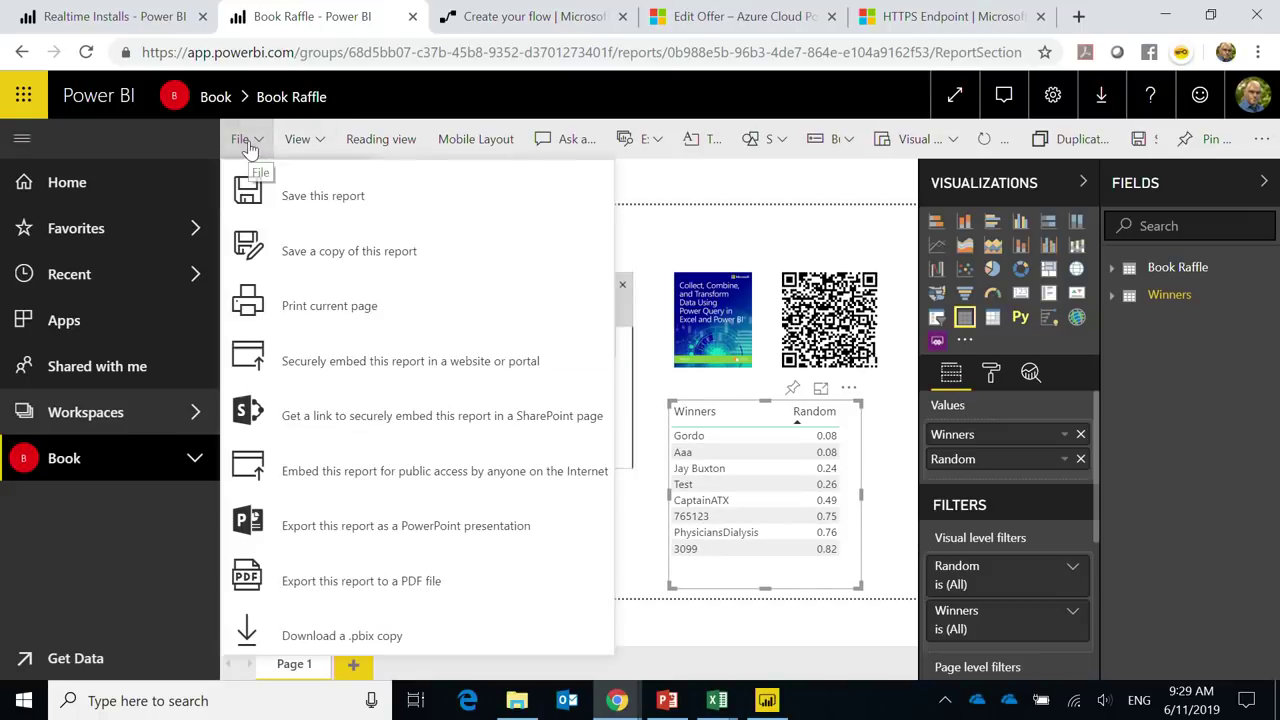
left_click(297, 136)
left_click(246, 142)
left_click(246, 142)
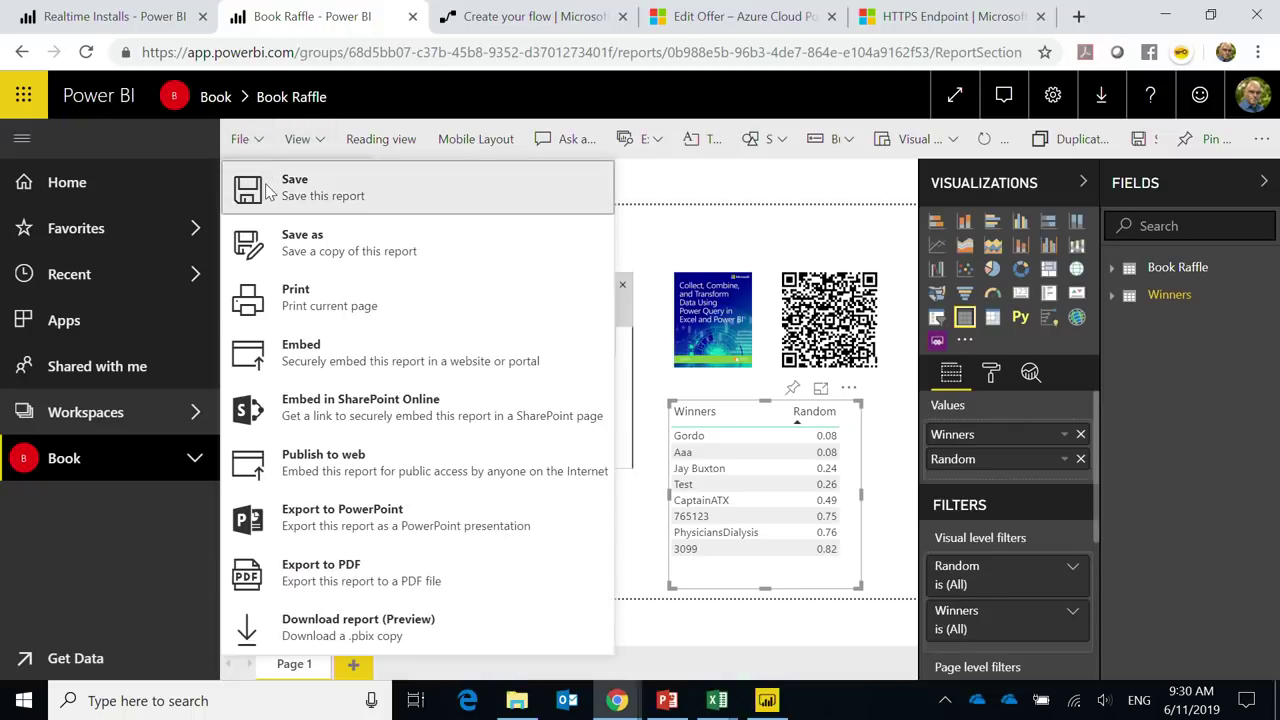
left_click(263, 177)
Step: View the Book Raffle report in full screen, return to the normal view, and fix the failed email app visual
left_click(955, 94)
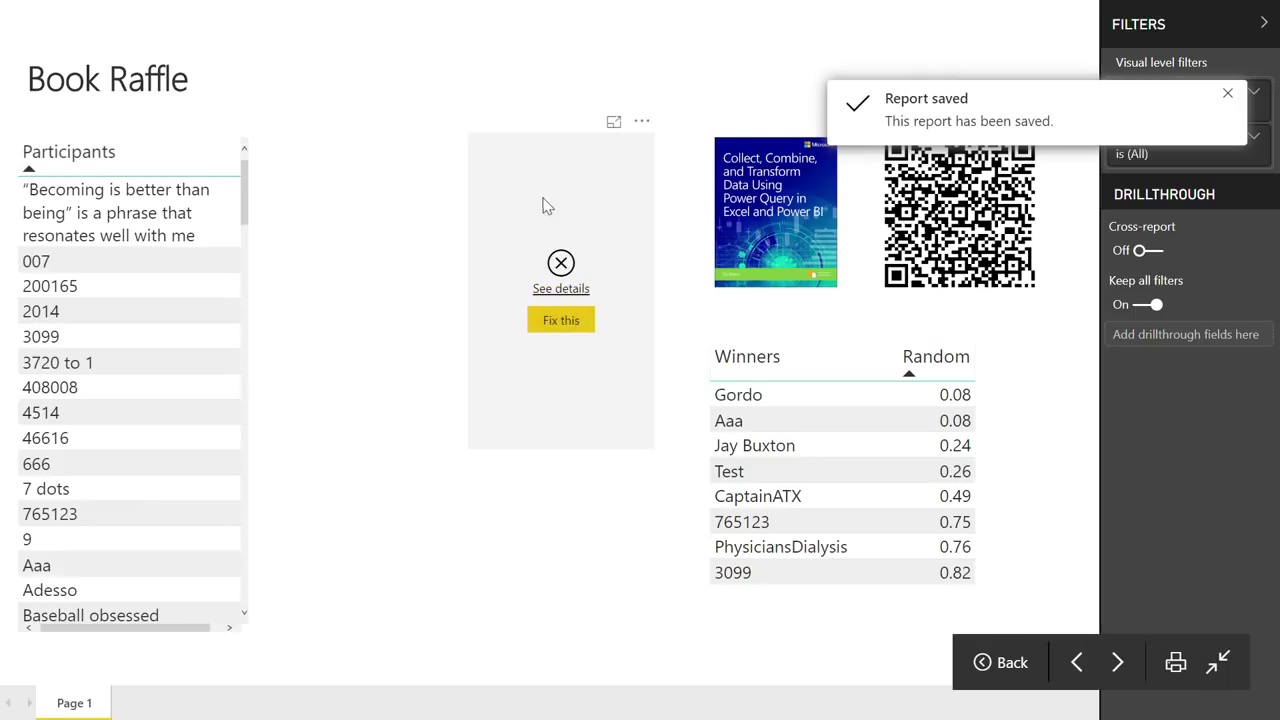
key("Escape")
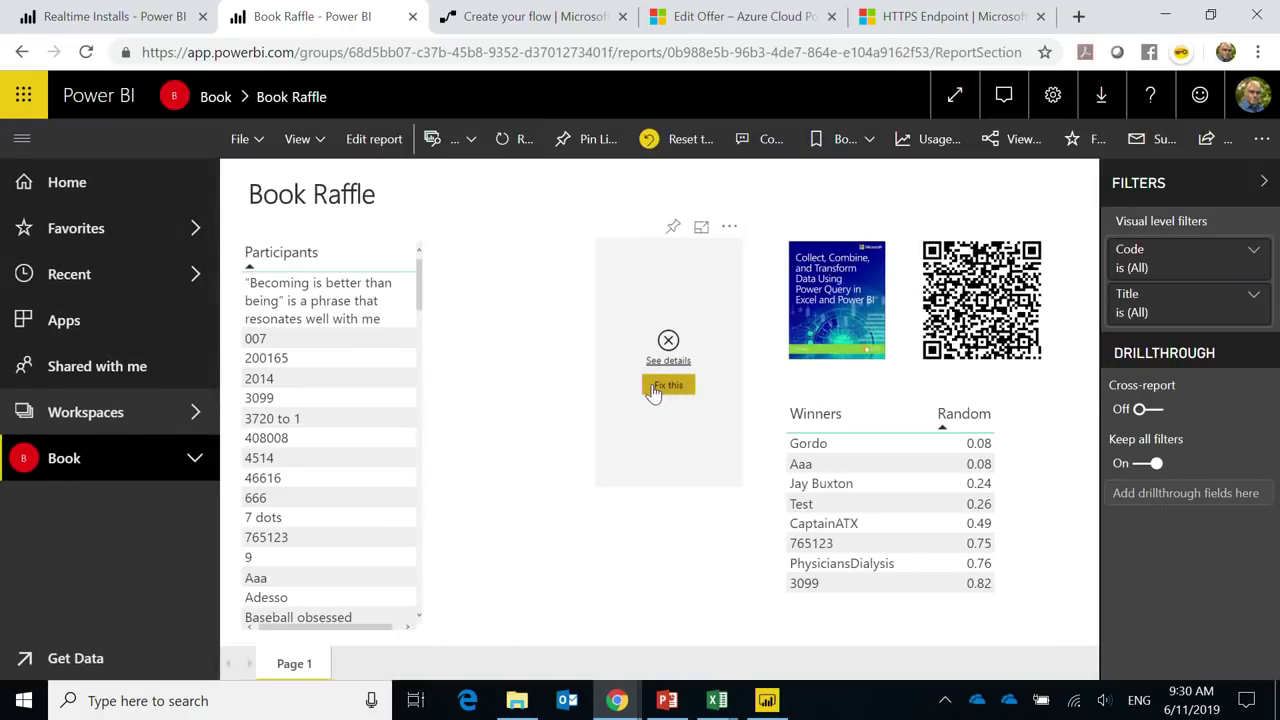
left_click(652, 389)
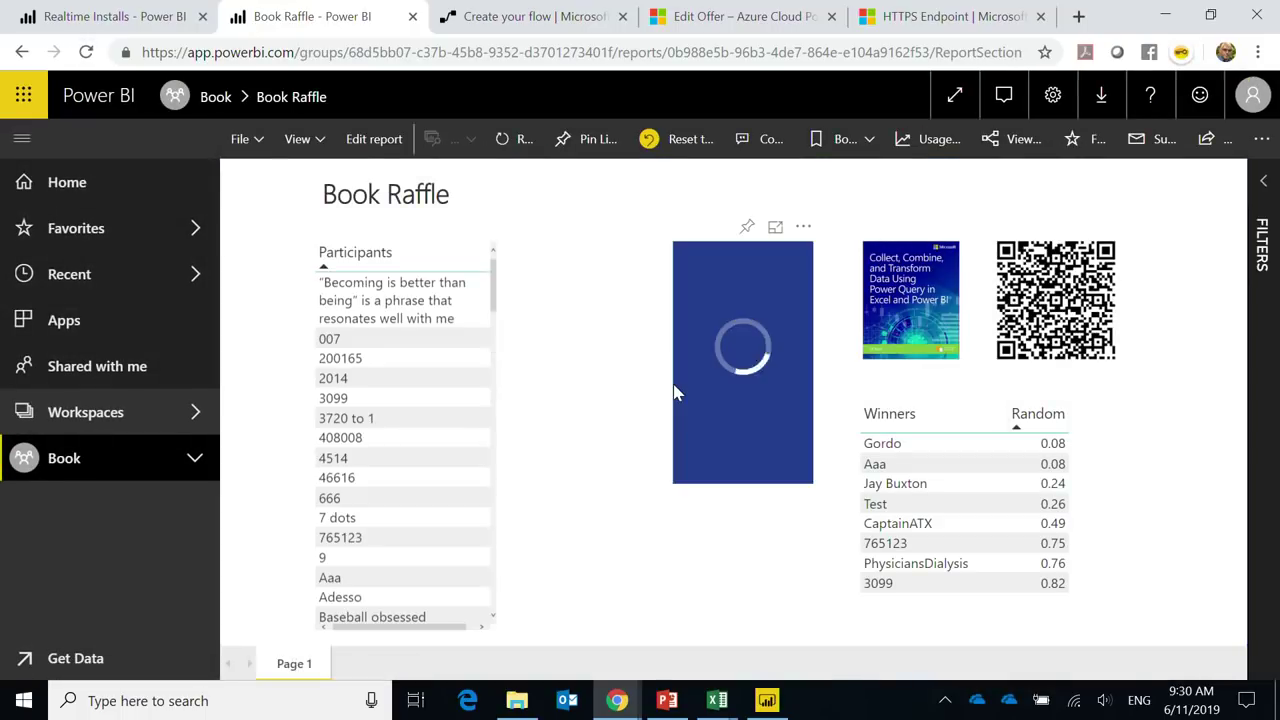
Step: Select each of the first four entries in the Winners table in turn and email each one the book code
left_click(903, 444)
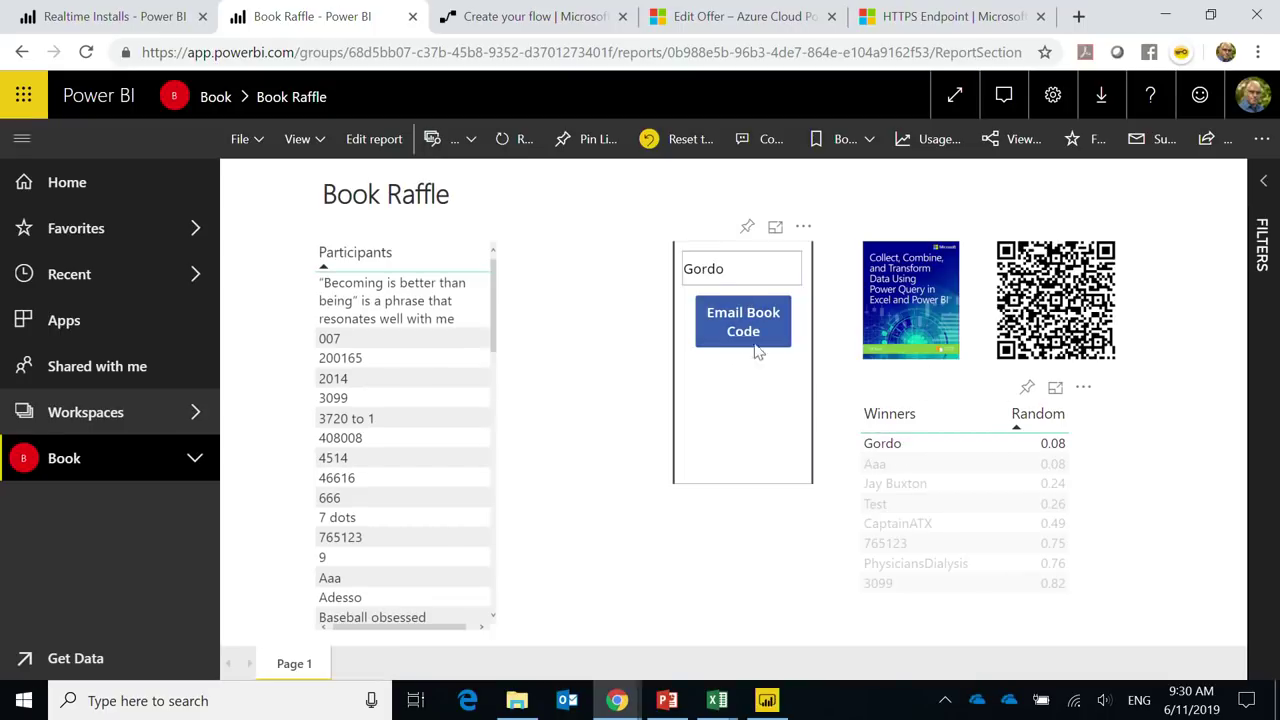
left_click(716, 319)
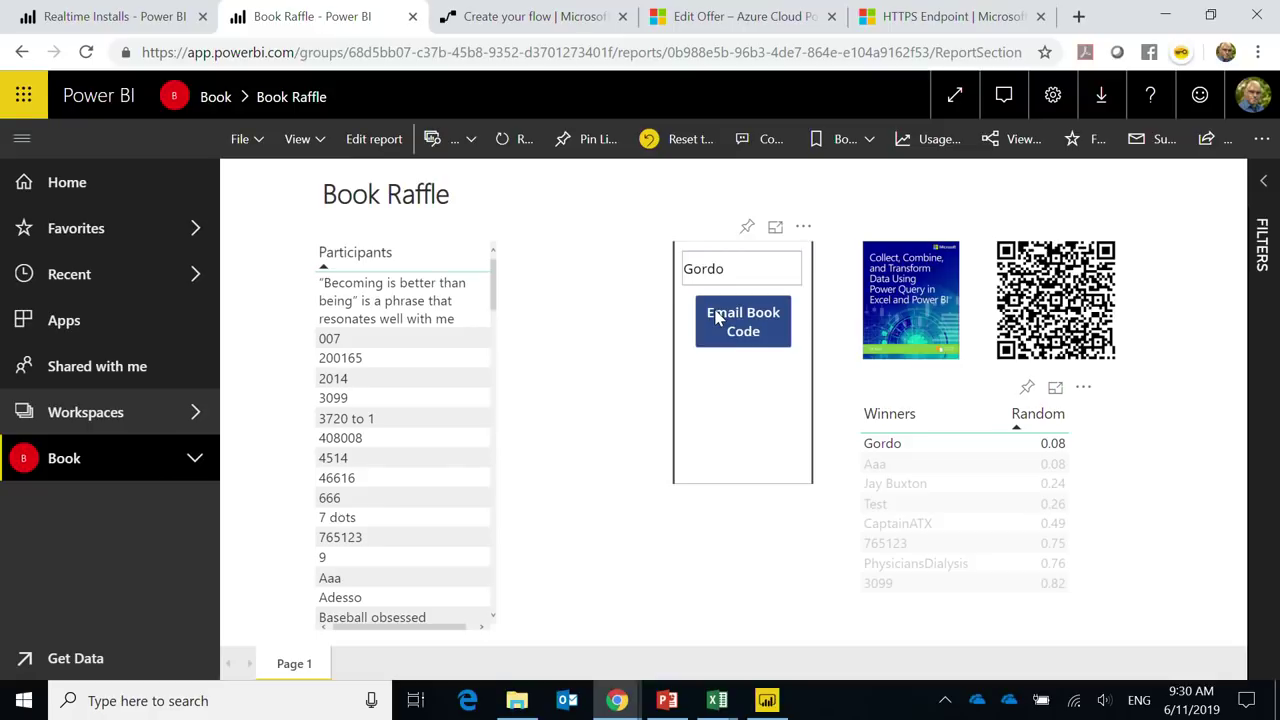
left_click(908, 464)
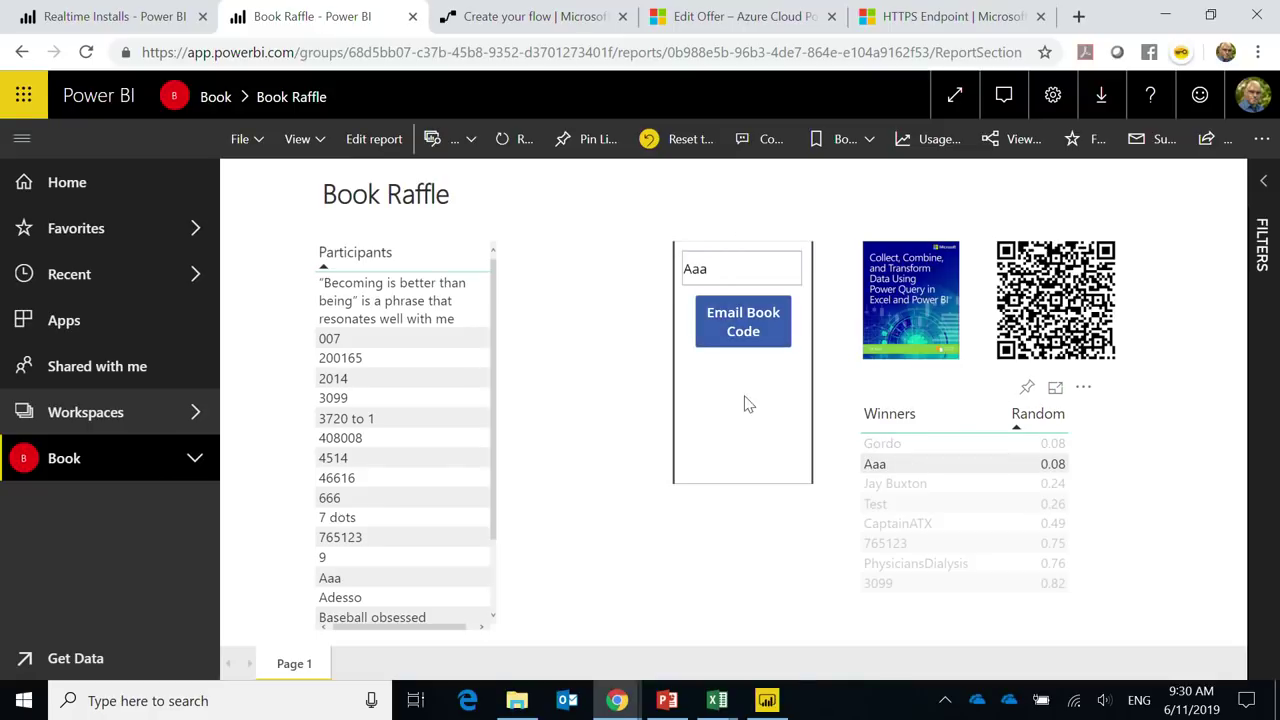
left_click(736, 334)
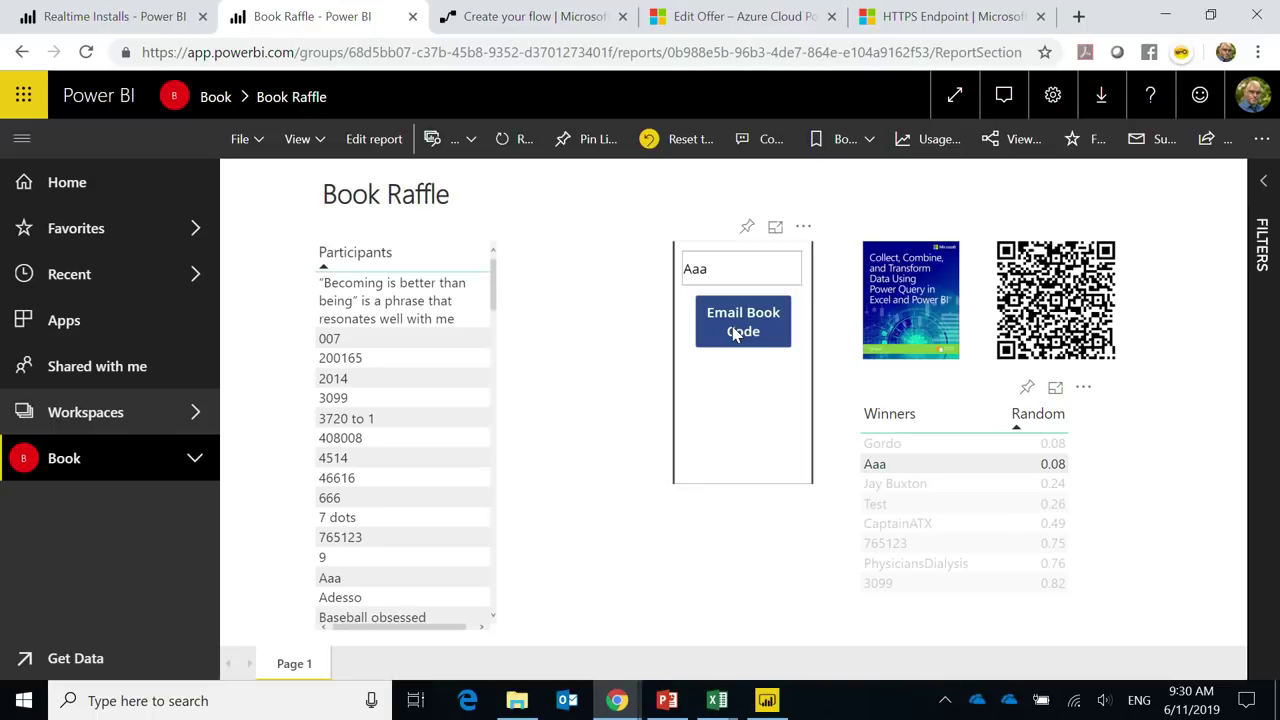
left_click(736, 334)
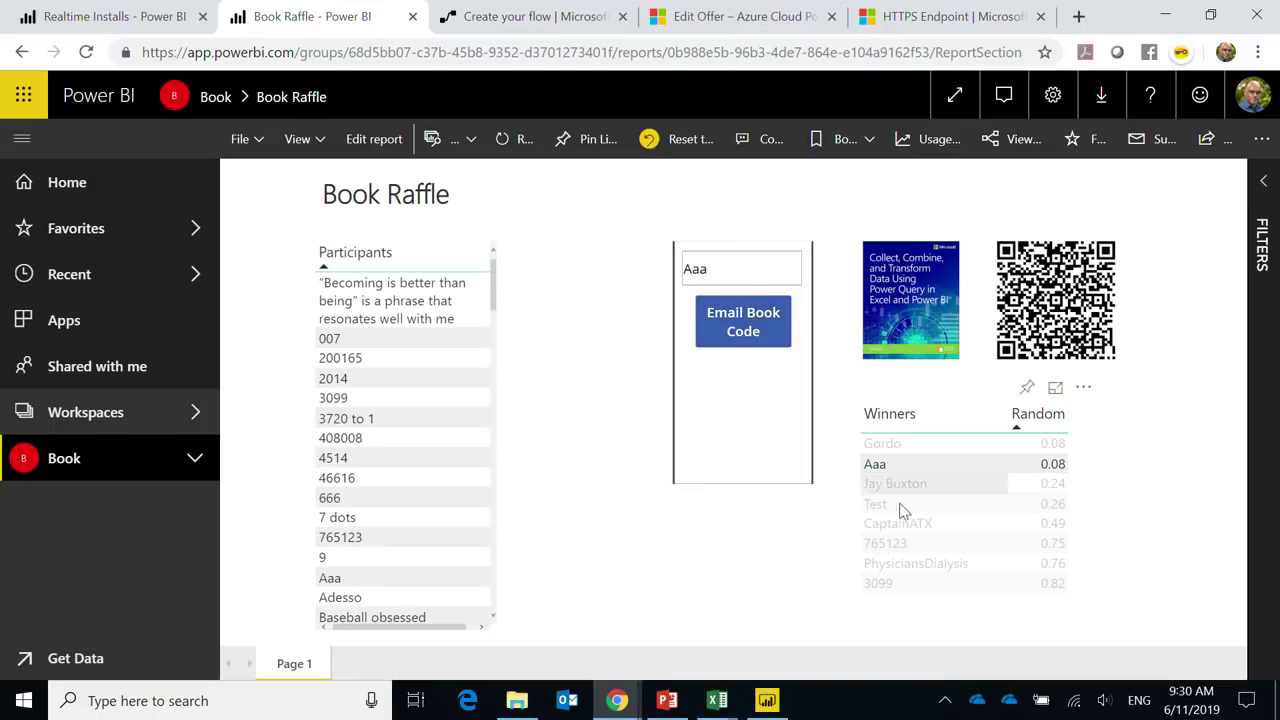
left_click(738, 331)
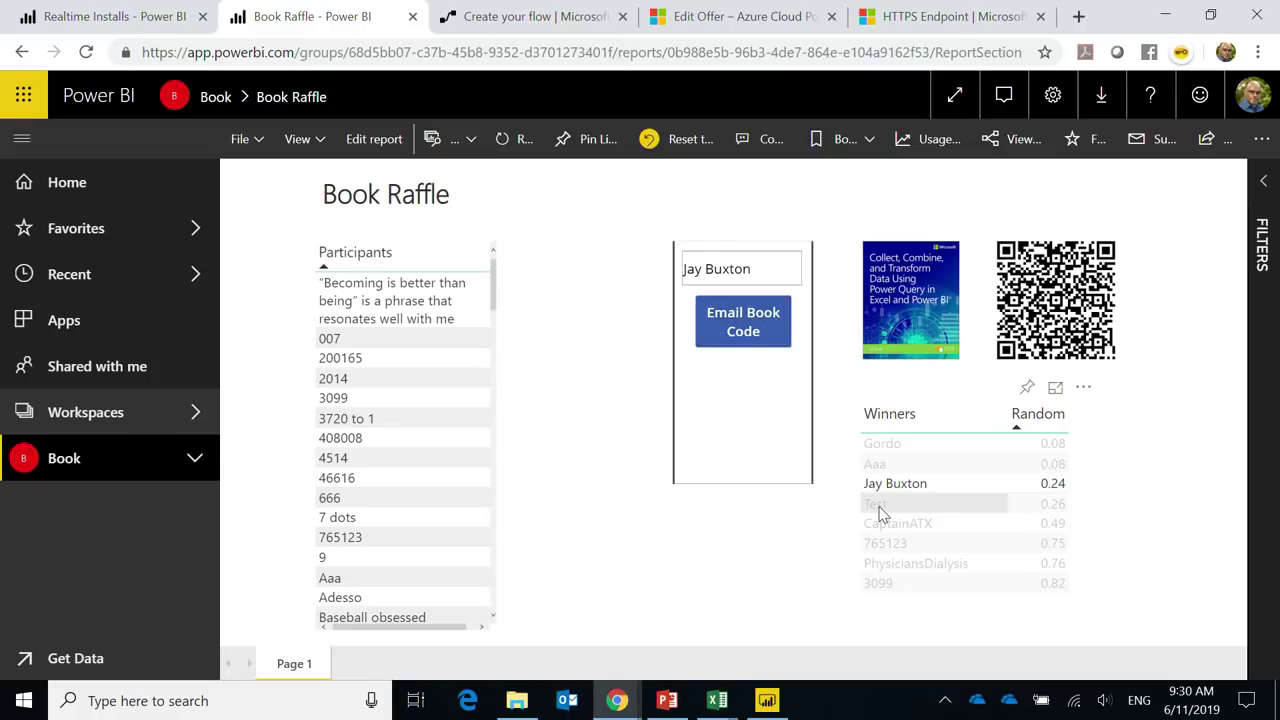
left_click(744, 338)
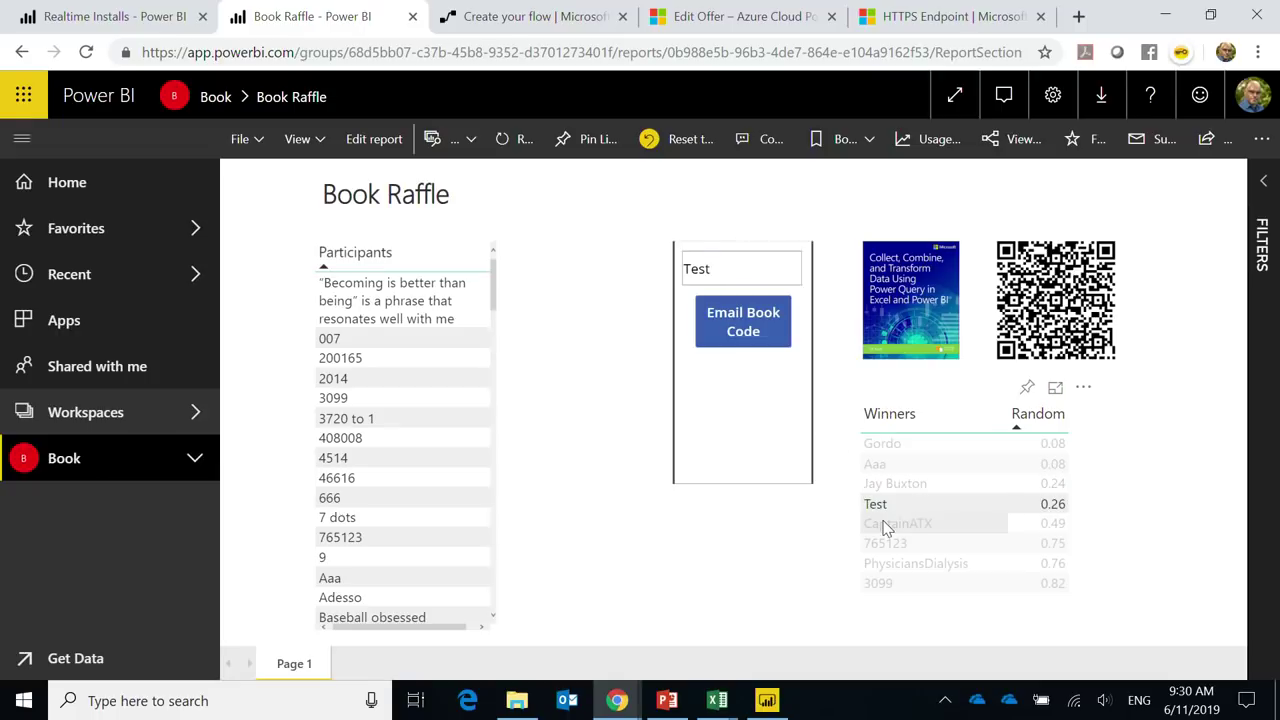
left_click(884, 522)
left_click(752, 330)
left_click(900, 545)
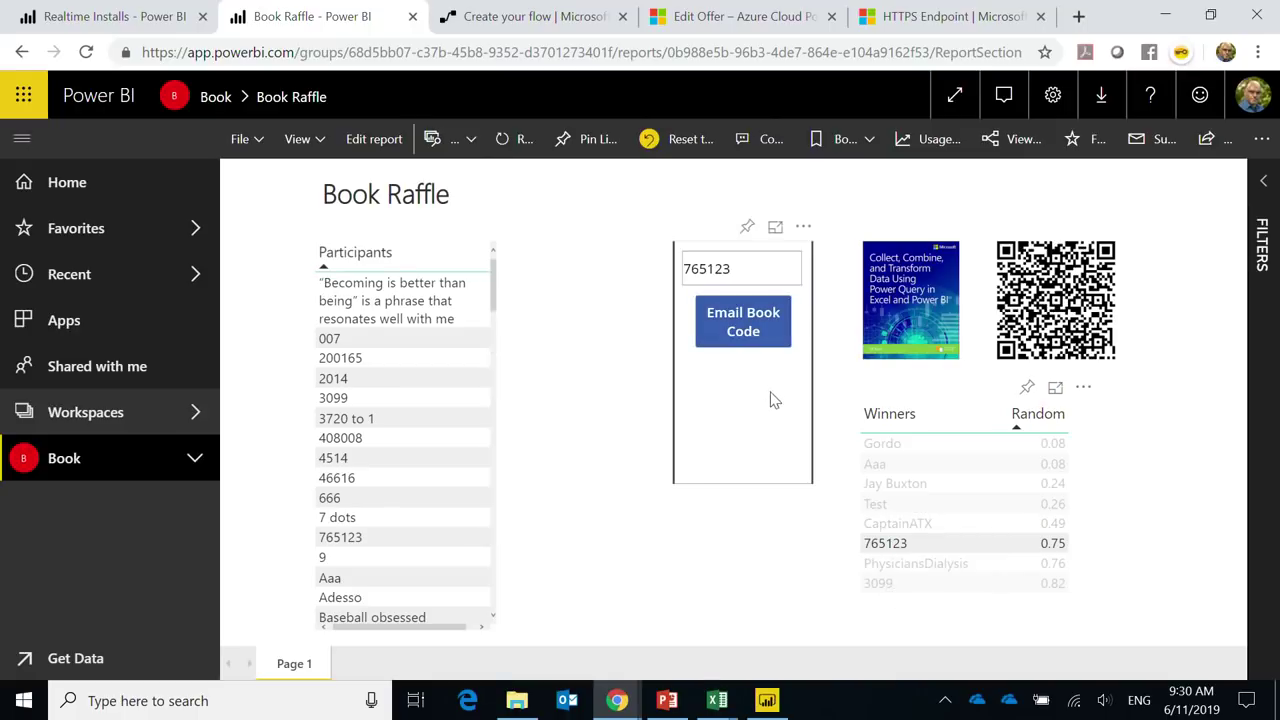
left_click(737, 321)
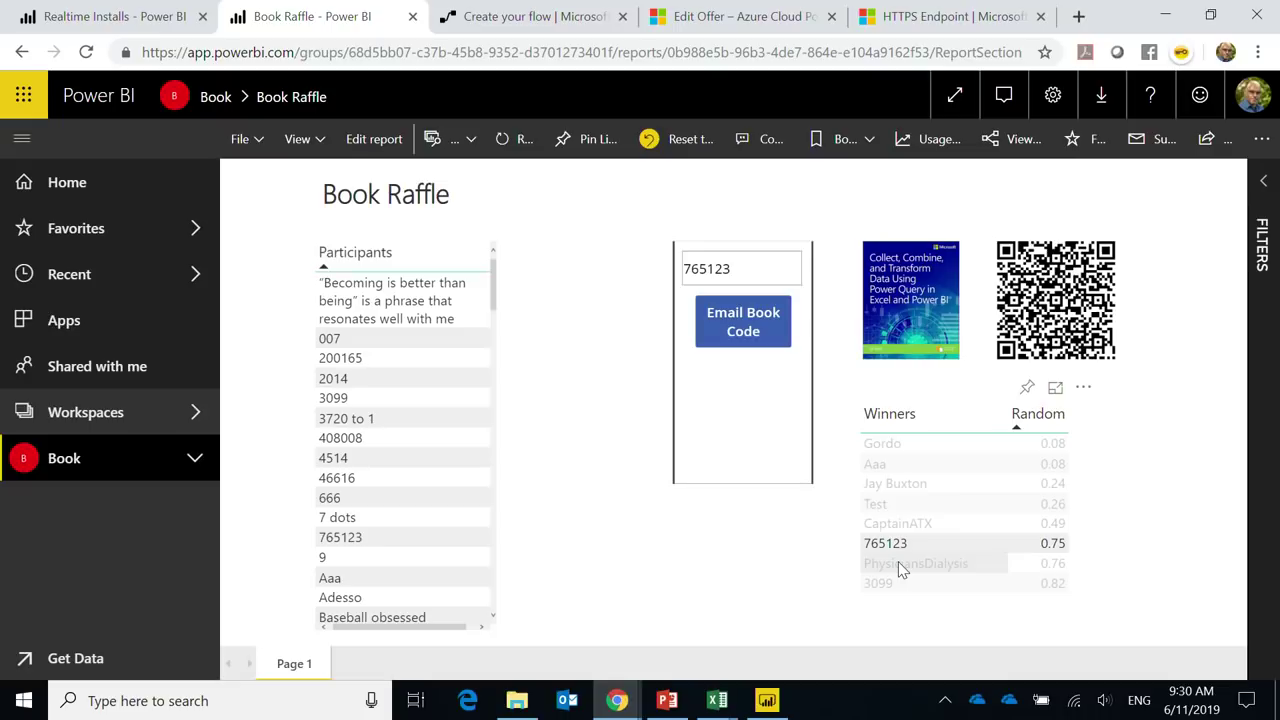
left_click(897, 563)
left_click(740, 338)
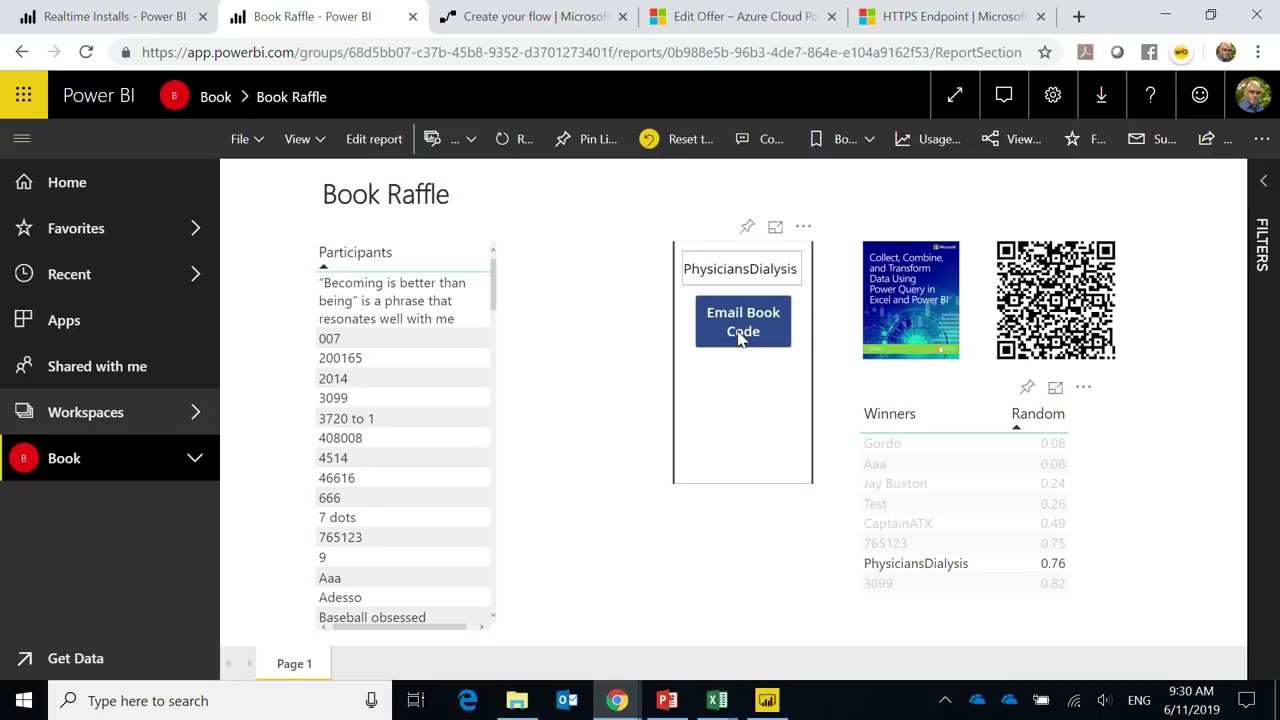
left_click(885, 584)
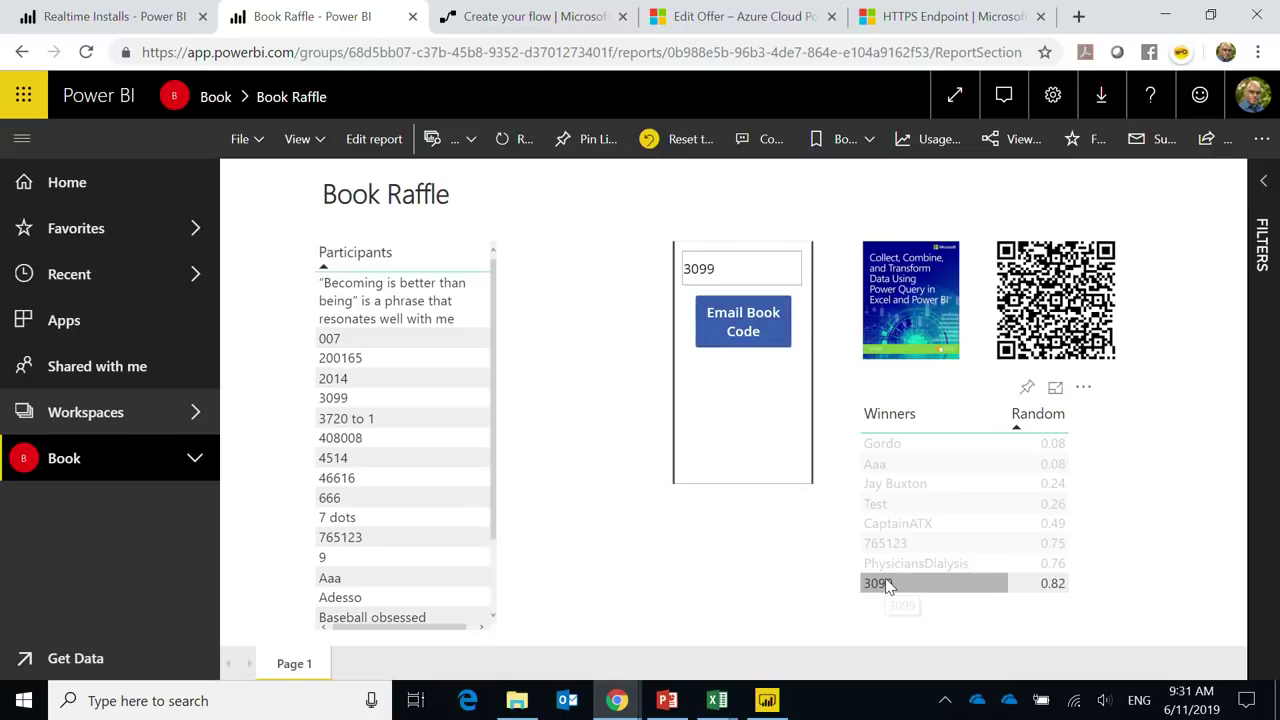
left_click(720, 318)
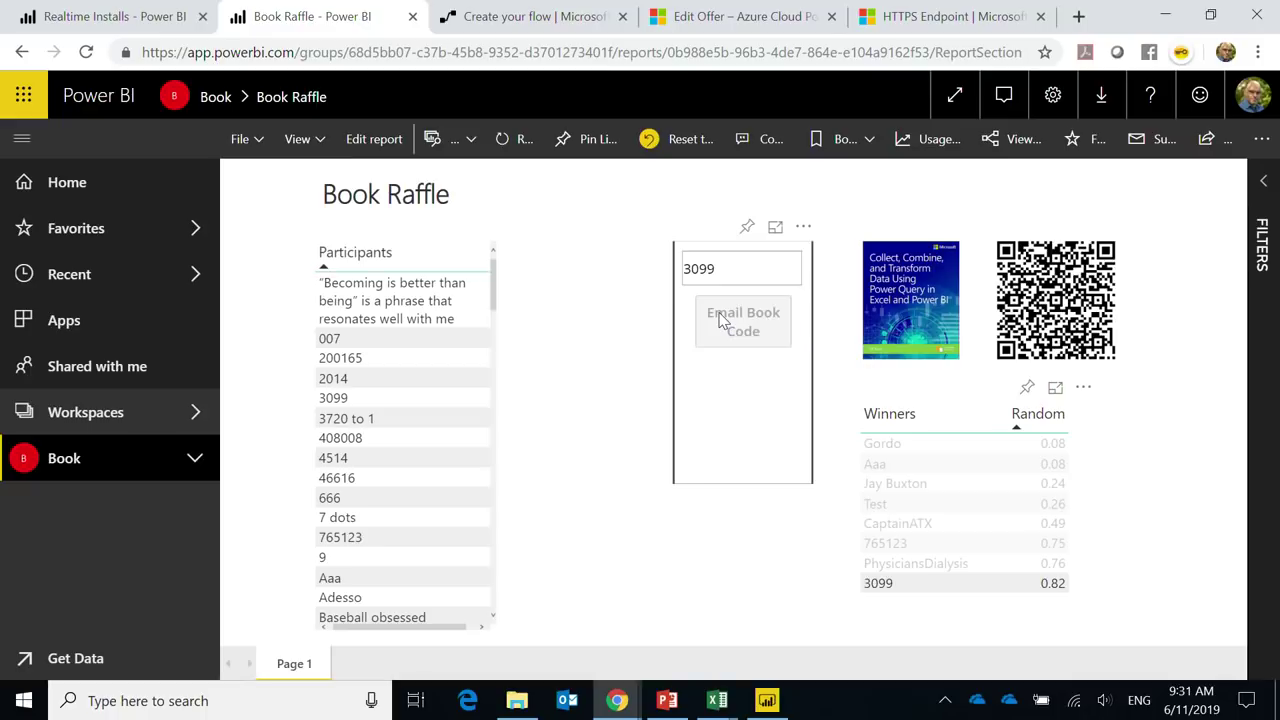